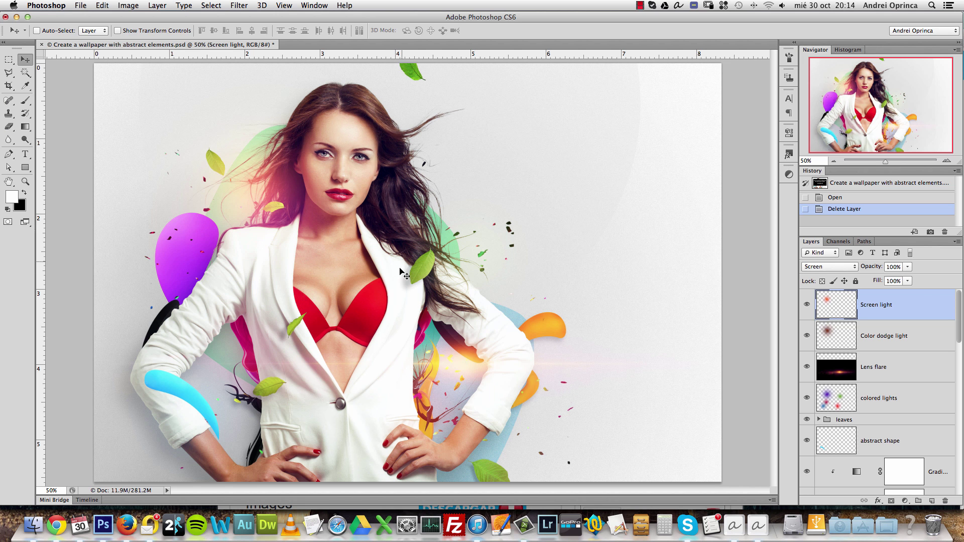
# Switch to Chrome and look over the opening part of the abstract wallpaper tutorial, down to the final result and stock list.
pyautogui.click(48, 525)
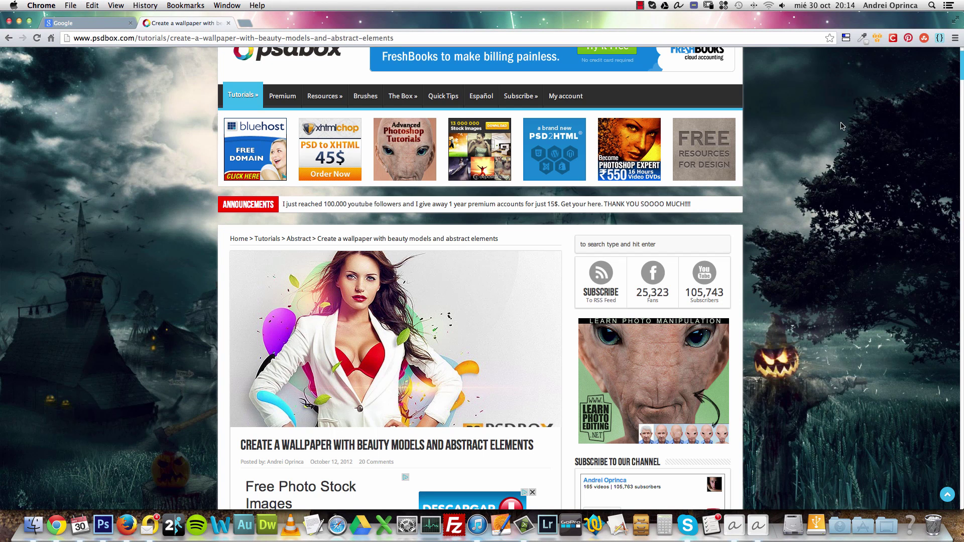
pyautogui.scroll(-3, 841, 126)
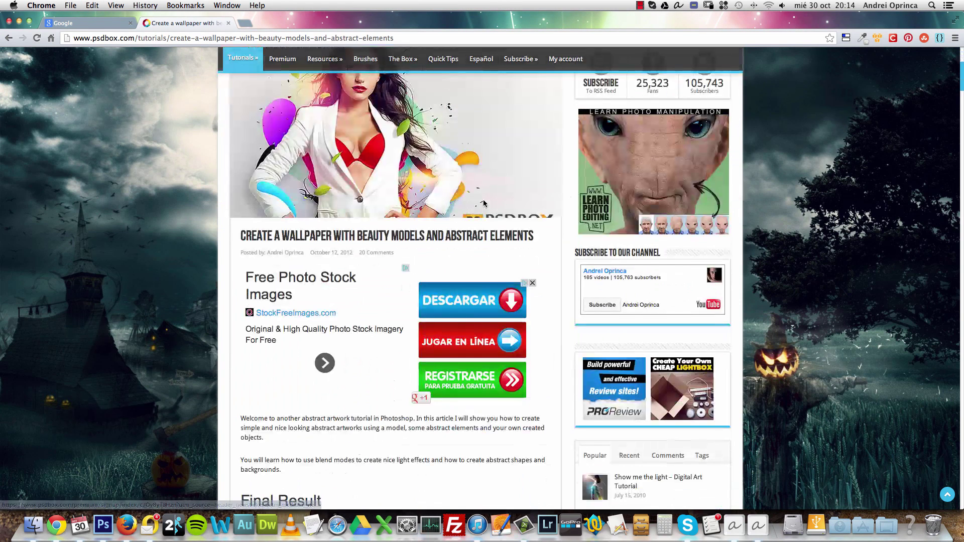
pyautogui.scroll(5, 841, 126)
pyautogui.moveTo(241, 161)
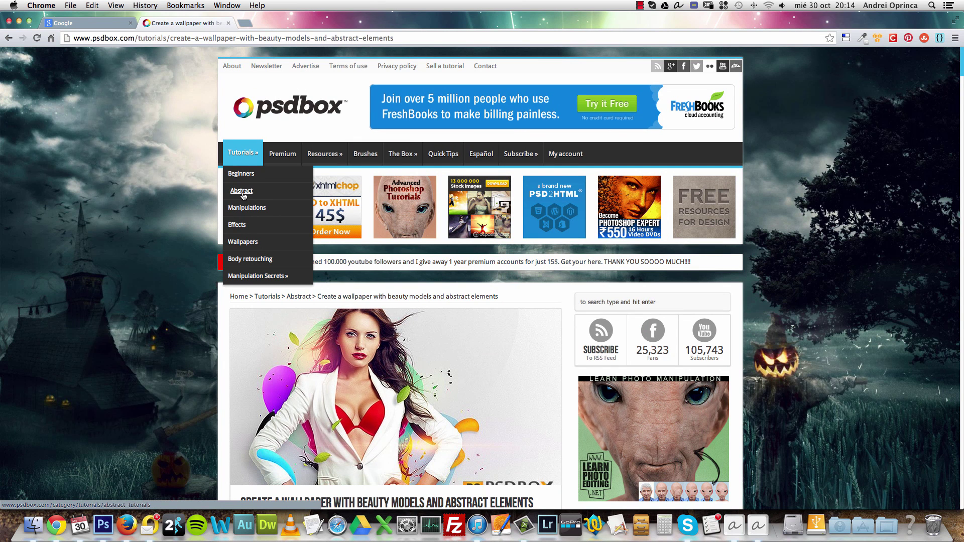
pyautogui.scroll(-5, 482, 261)
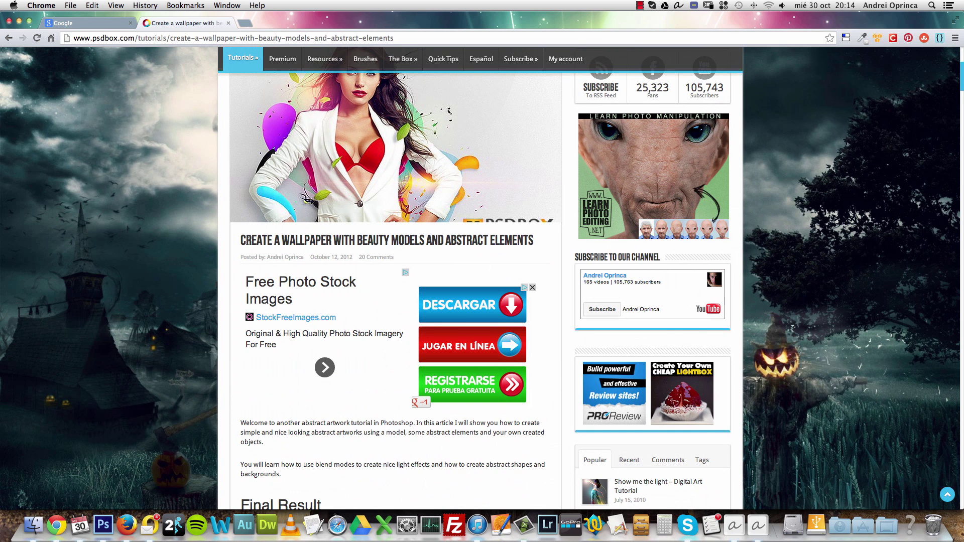
pyautogui.scroll(3, 354, 237)
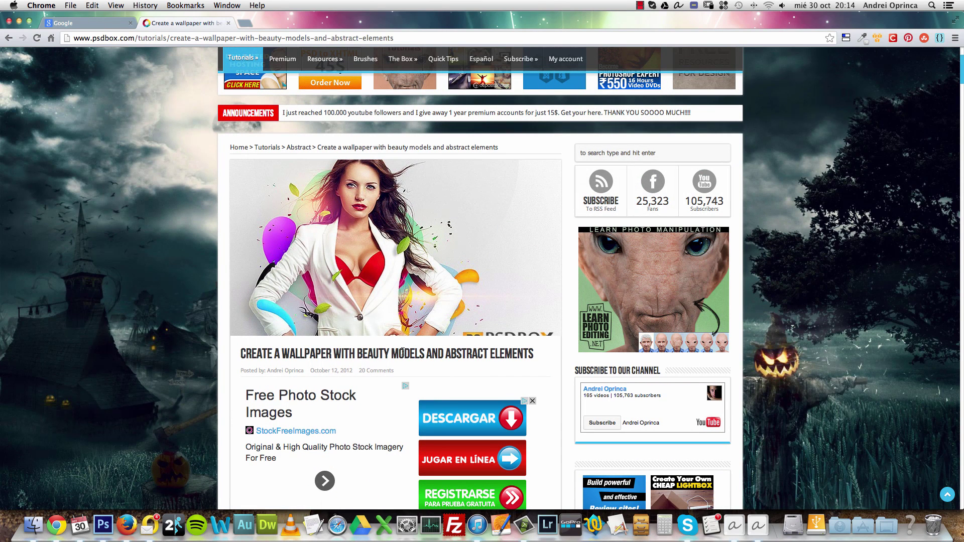
pyautogui.scroll(-10, 130, 271)
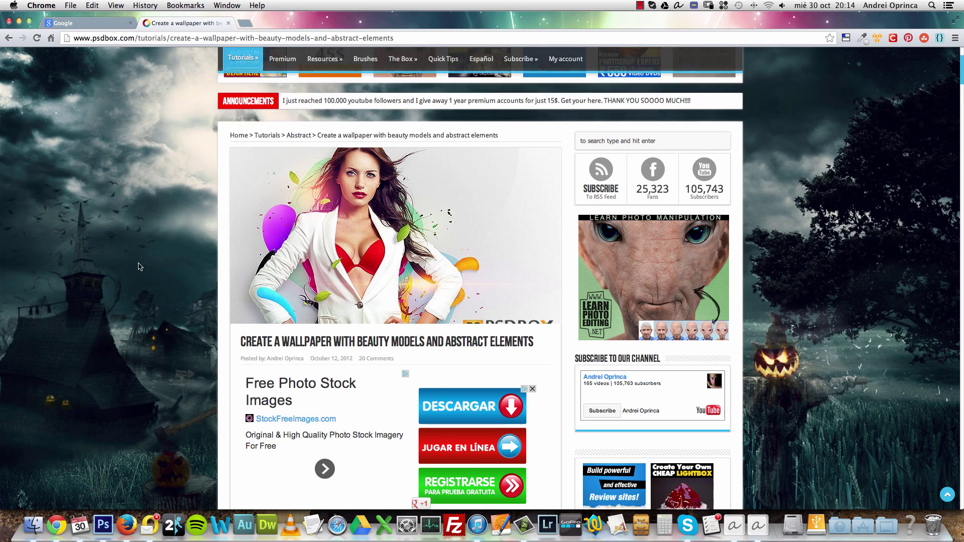
pyautogui.scroll(-3, 140, 267)
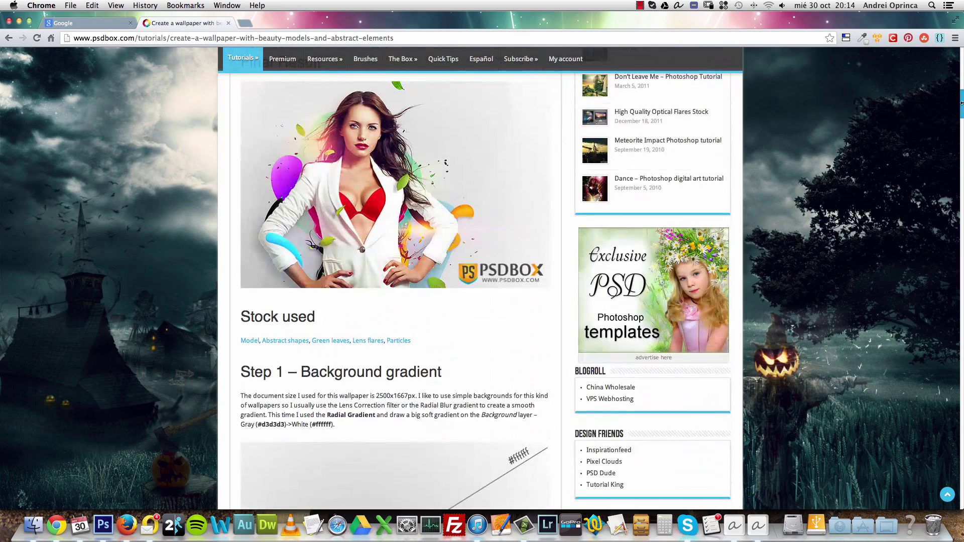
# Review the written tutorial's steps in reverse, from the final light effect in image 13 back to the Stock used section.
pyautogui.moveTo(960, 97); pyautogui.dragTo(948, 391)
pyautogui.scroll(-3, 948, 392)
pyautogui.scroll(8, 539, 247)
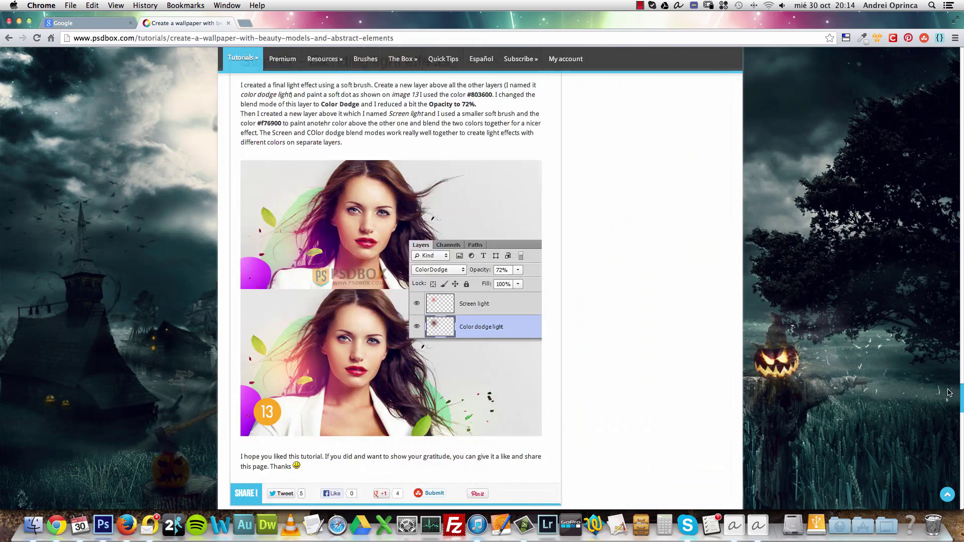
pyautogui.scroll(15, 539, 247)
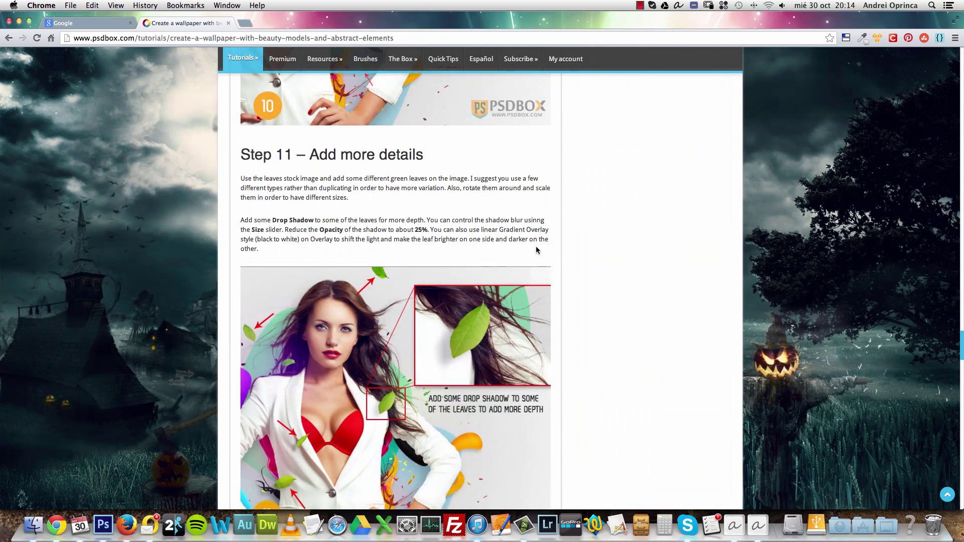
pyautogui.scroll(7, 537, 251)
pyautogui.scroll(5, 536, 249)
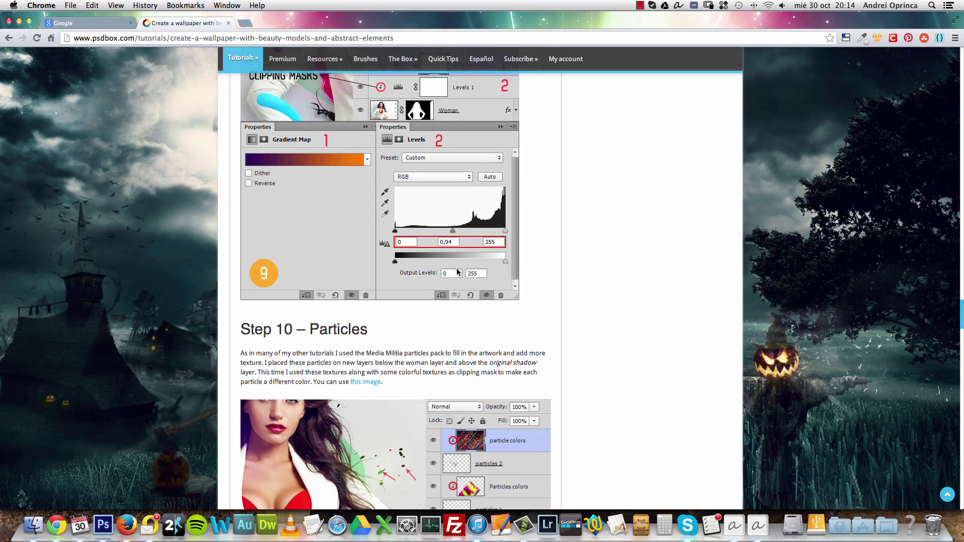
pyautogui.scroll(5, 390, 206)
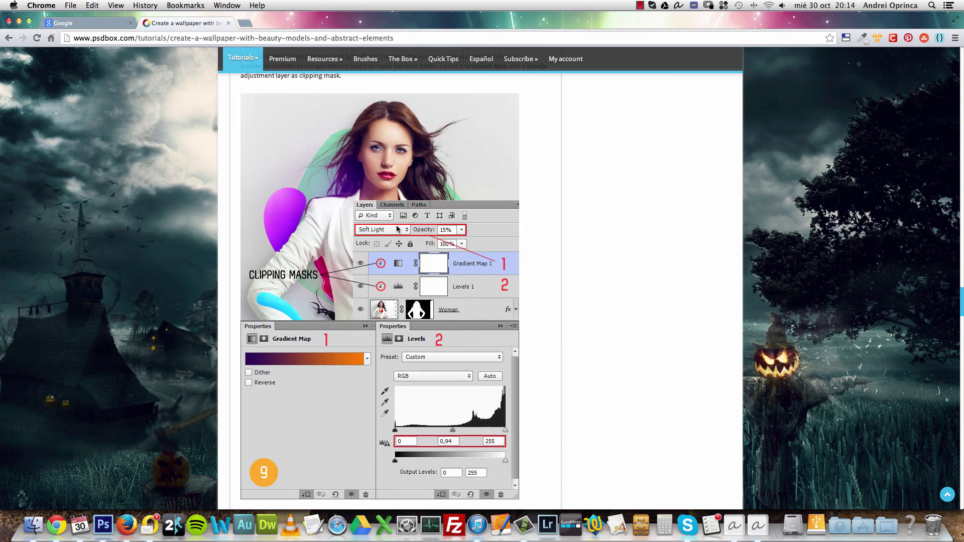
pyautogui.scroll(15, 399, 236)
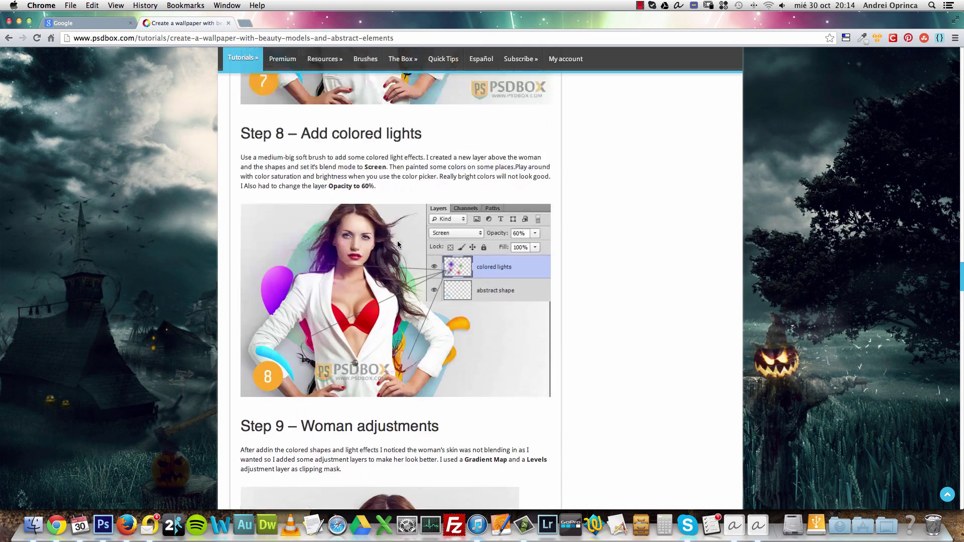
pyautogui.scroll(-6, 405, 260)
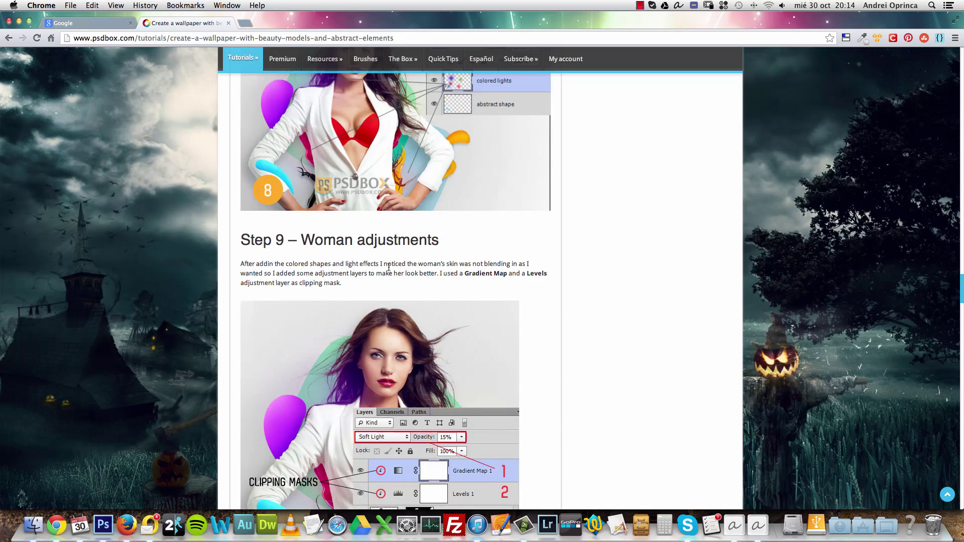
pyautogui.scroll(17, 392, 268)
pyautogui.scroll(6, 392, 268)
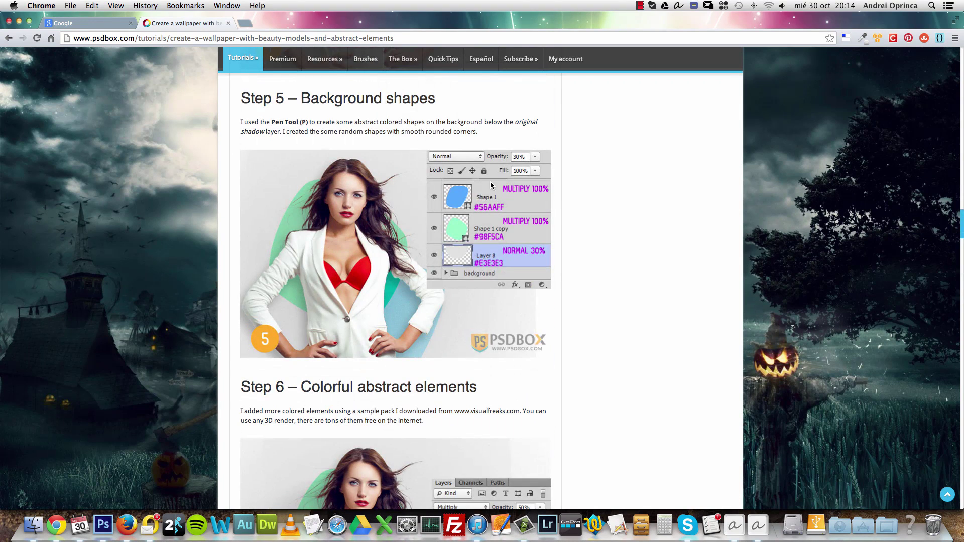
pyautogui.scroll(12, 452, 266)
pyautogui.scroll(10, 450, 267)
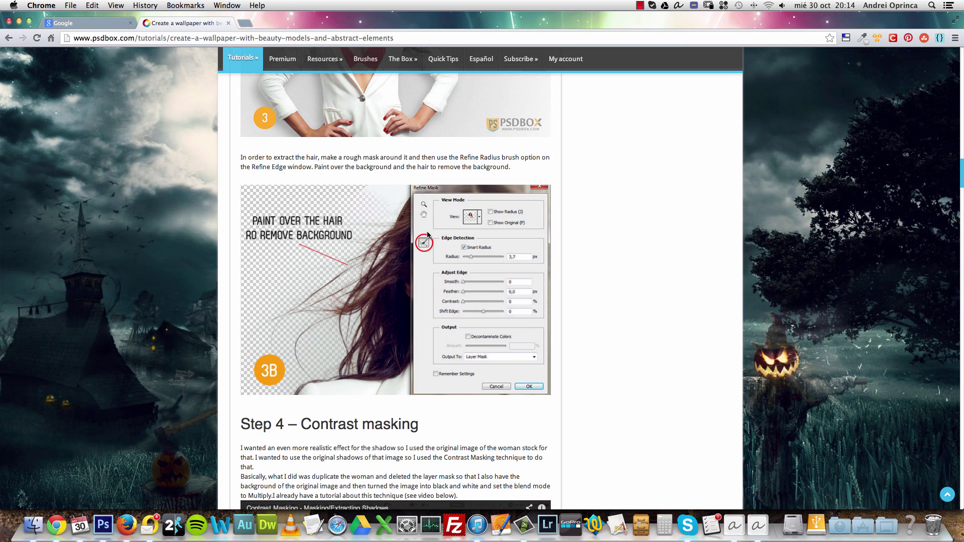
pyautogui.scroll(20, 383, 215)
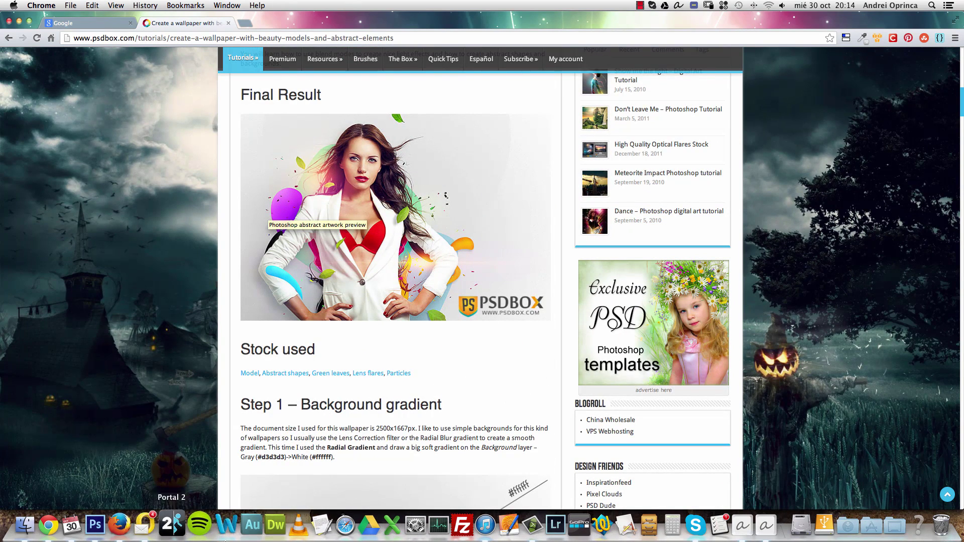
# View the finished wallpaper in Photoshop, then return to Chrome and examine the tutorial's final result, stock links and Step 1.
pyautogui.click(103, 531)
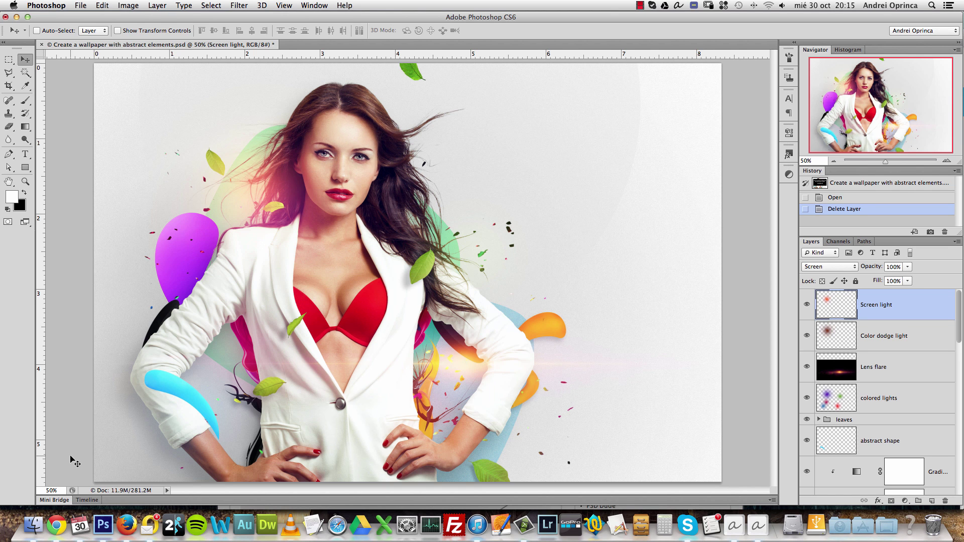
pyautogui.hotkey('ctrl', 'Up')
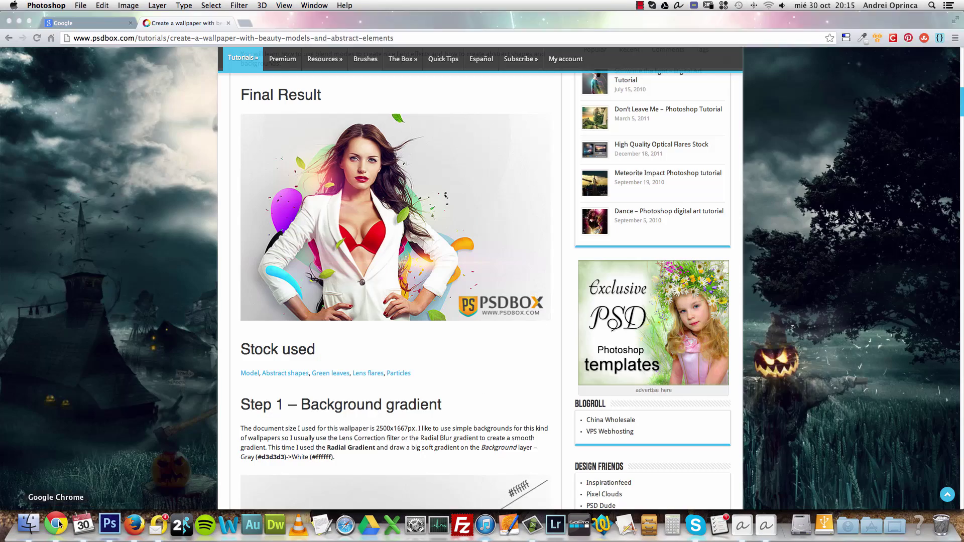
pyautogui.click(57, 524)
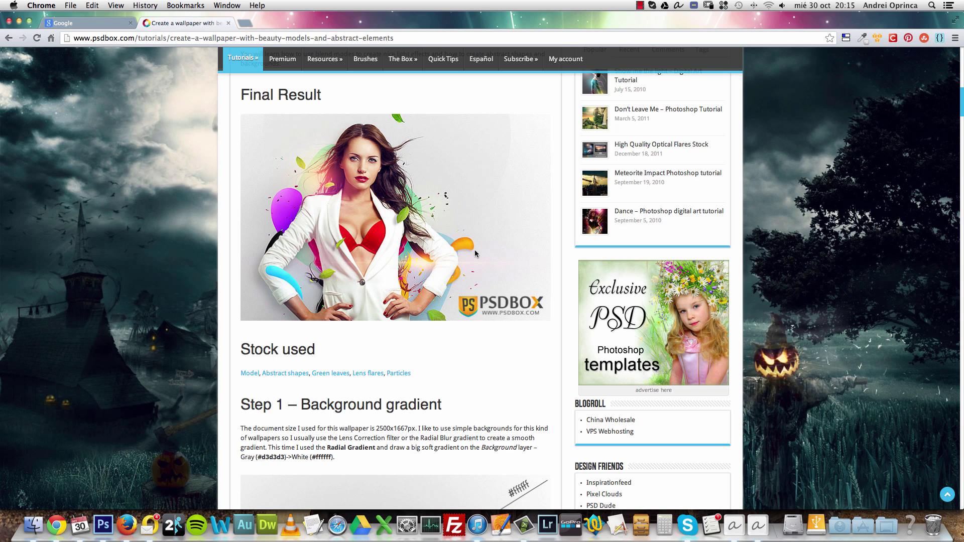
pyautogui.scroll(-1, 438, 277)
pyautogui.scroll(-3, 438, 277)
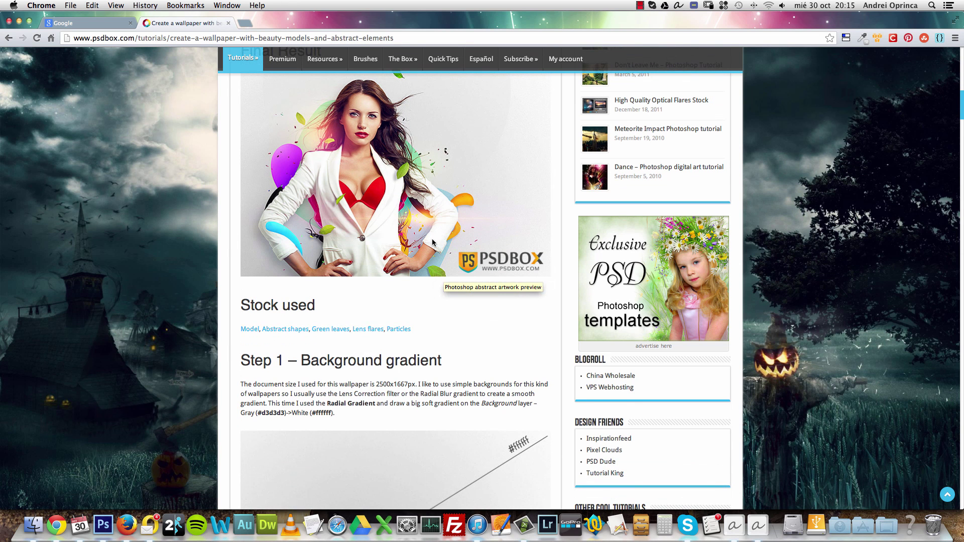
pyautogui.scroll(-5, 454, 274)
pyautogui.scroll(6, 454, 274)
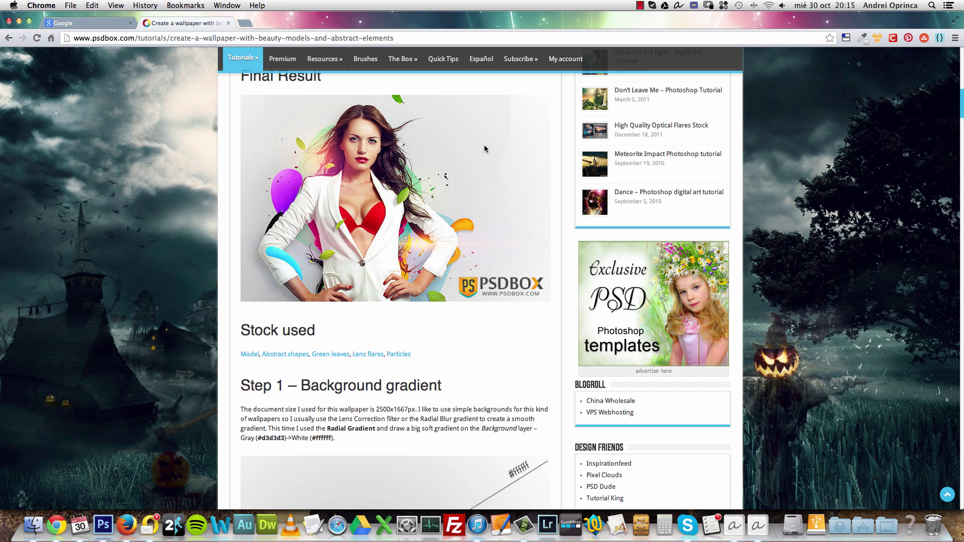
pyautogui.scroll(-2, 452, 337)
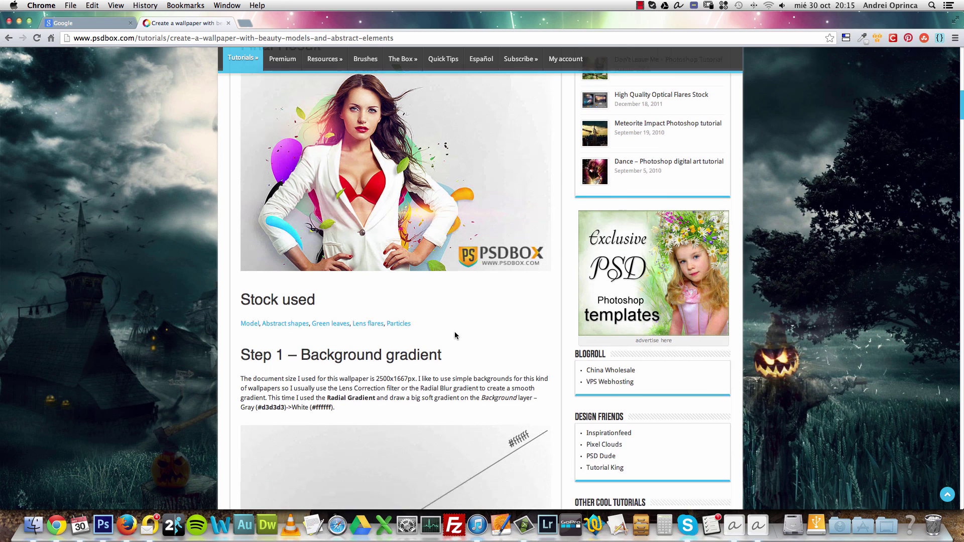
# Switch to Photoshop, check the finished wallpaper's image size and copy its pixel width without resizing the image.
pyautogui.click(103, 525)
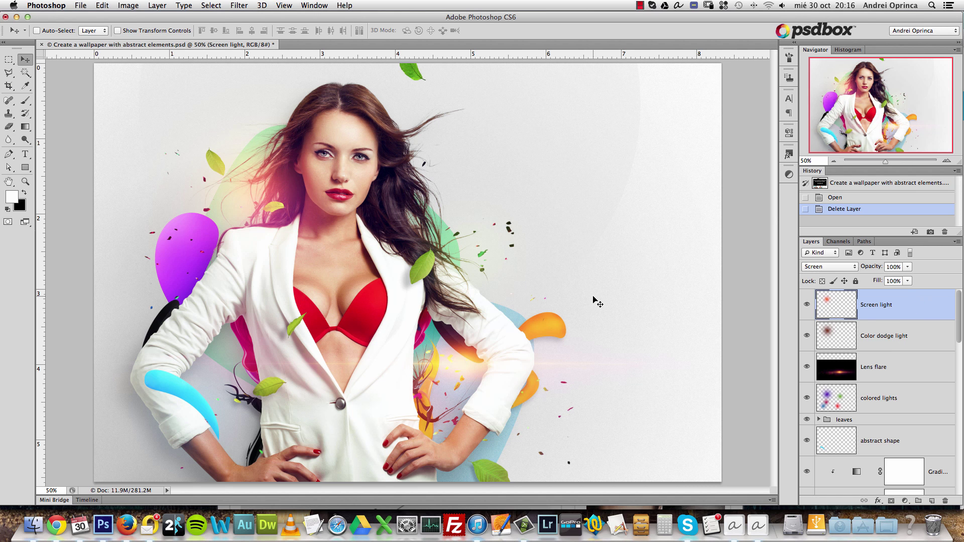
pyautogui.press('alt+super+i')
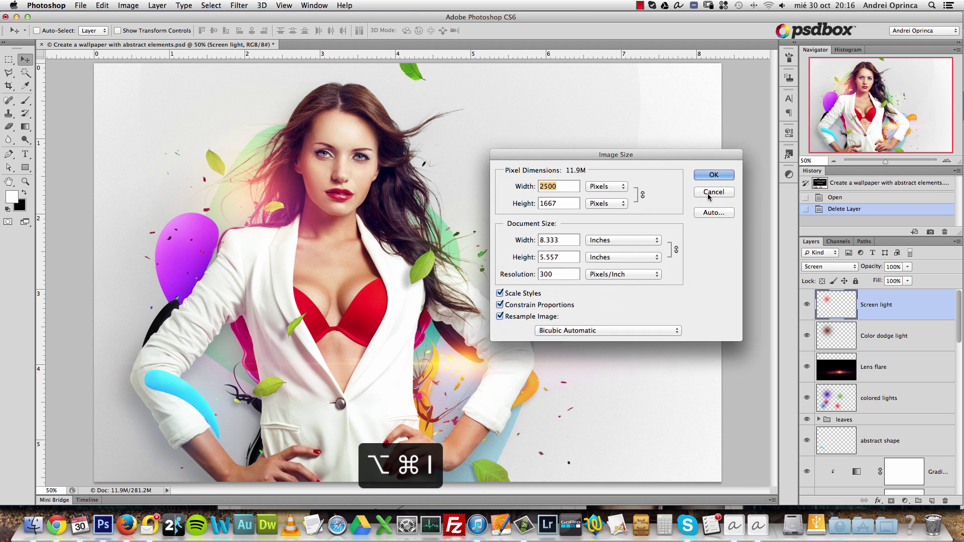
pyautogui.press('super+c')
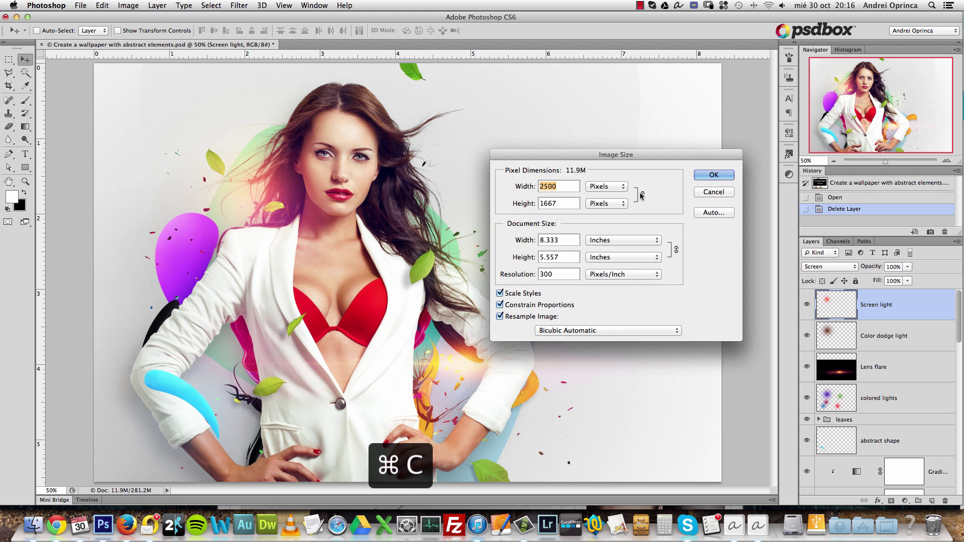
pyautogui.click(714, 193)
# Create a 2500 × 1667 pixel RGB document at 300 pixels/inch with a white background, and compare it with the finished wallpaper.
pyautogui.press('super+n')
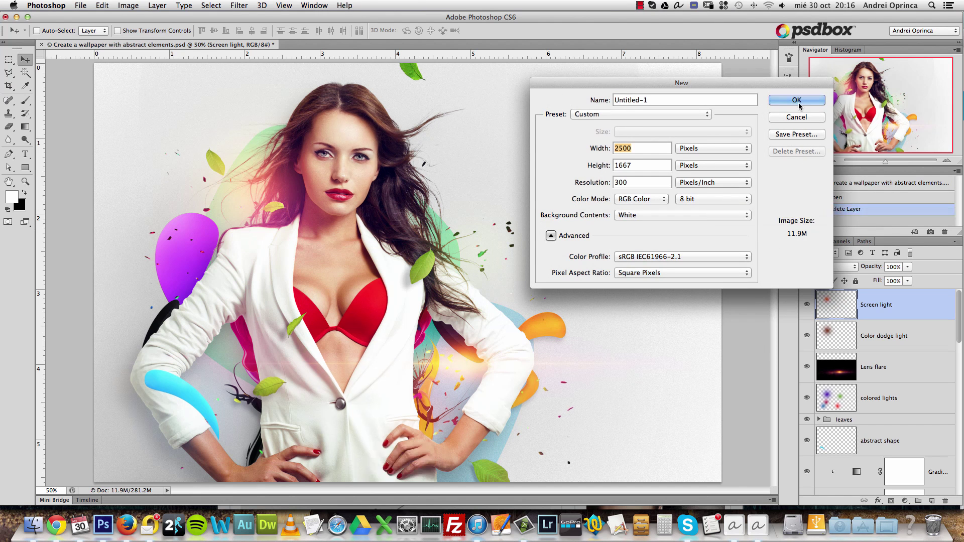
pyautogui.press('Return')
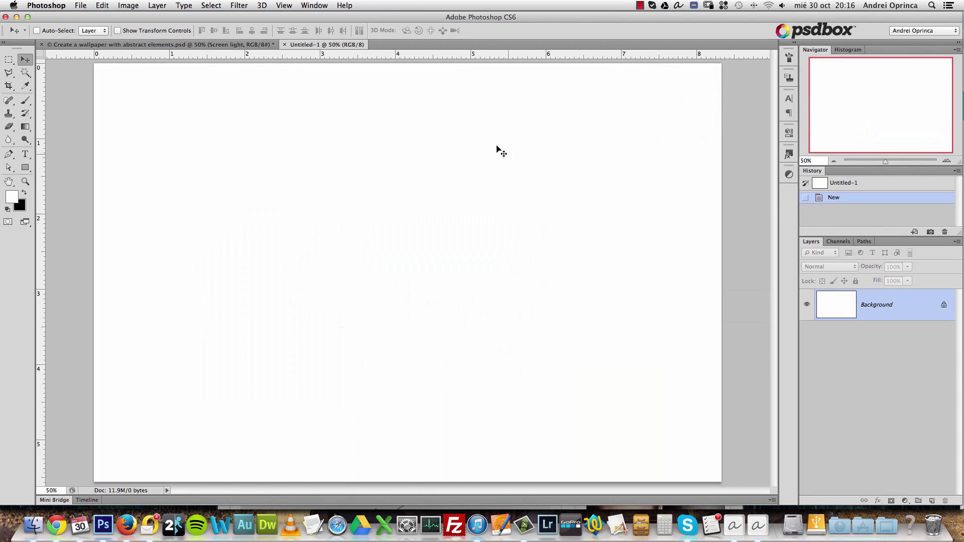
pyautogui.click(227, 45)
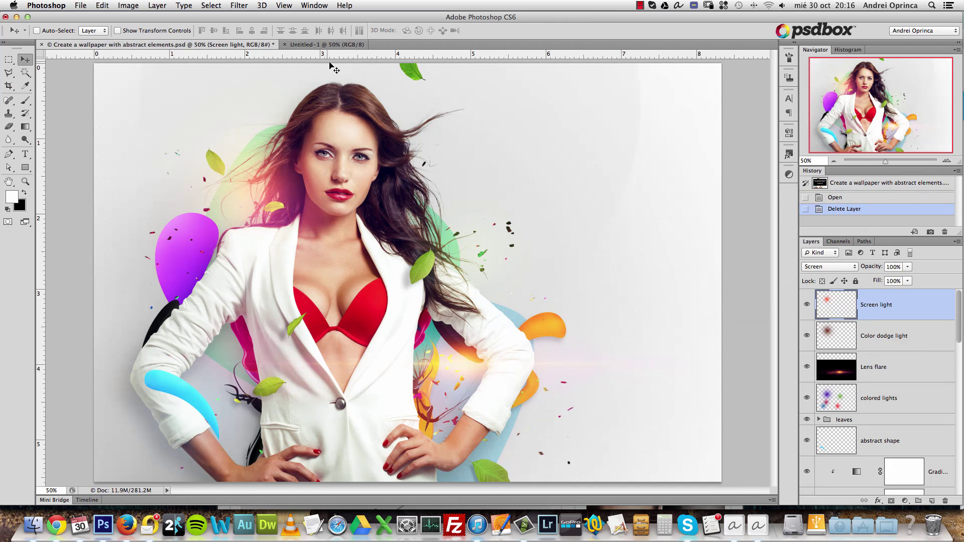
pyautogui.click(319, 45)
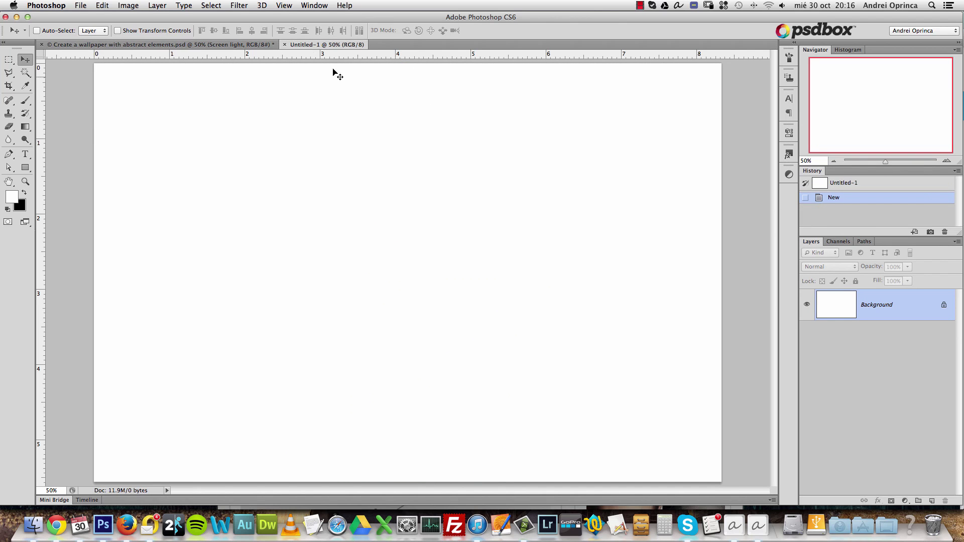
# Edit the Gradient tool's custom gradient, setting the color stop at location 0% to a very light gray.
pyautogui.click(25, 127)
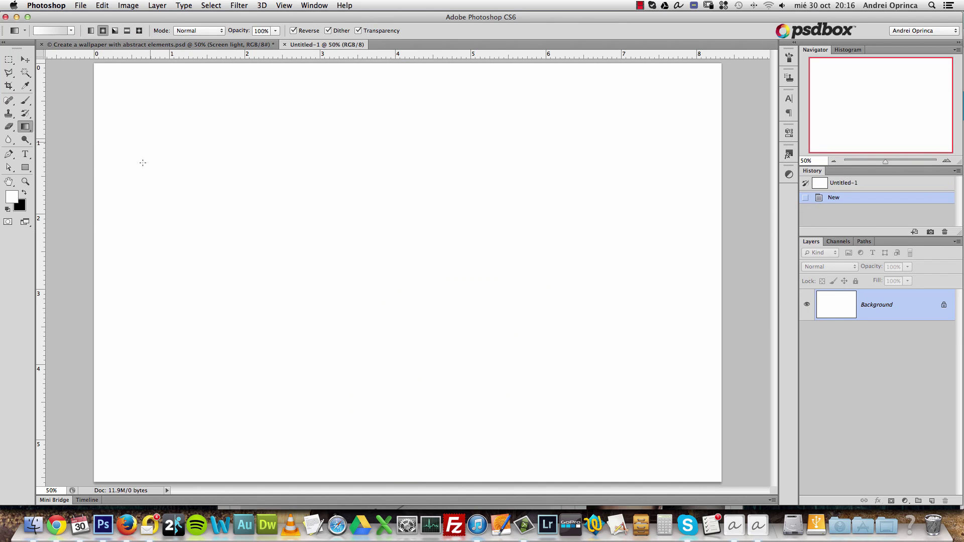
pyautogui.click(53, 32)
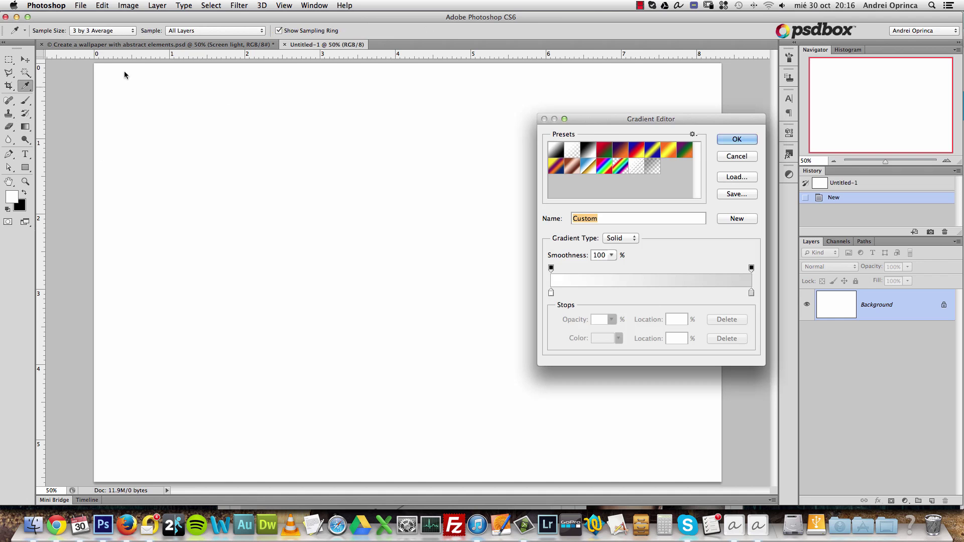
pyautogui.click(550, 292)
pyautogui.click(605, 339)
pyautogui.click(449, 146)
pyautogui.click(670, 136)
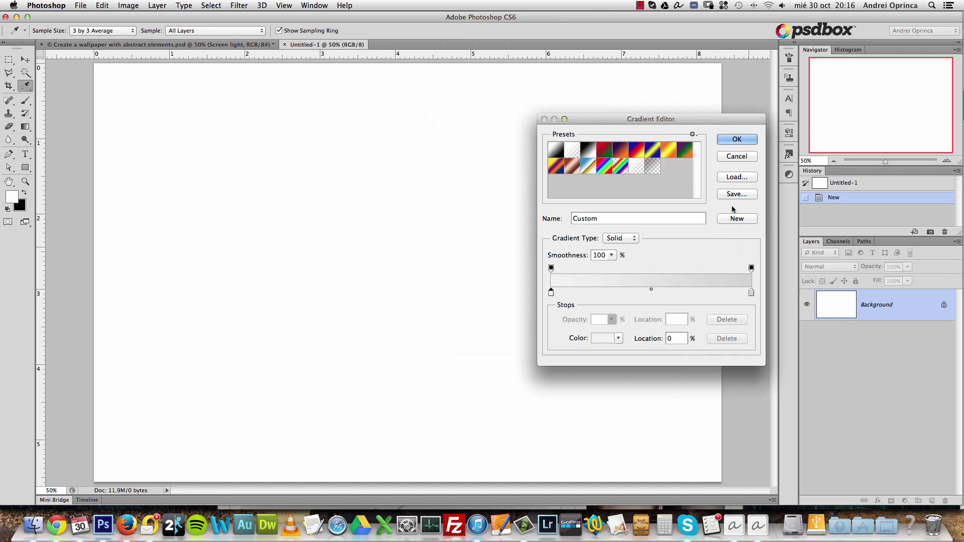
# Set the gradient's color stop at location 100% to a lighter neutral gray and accept the edited gradient.
pyautogui.click(751, 292)
pyautogui.click(605, 339)
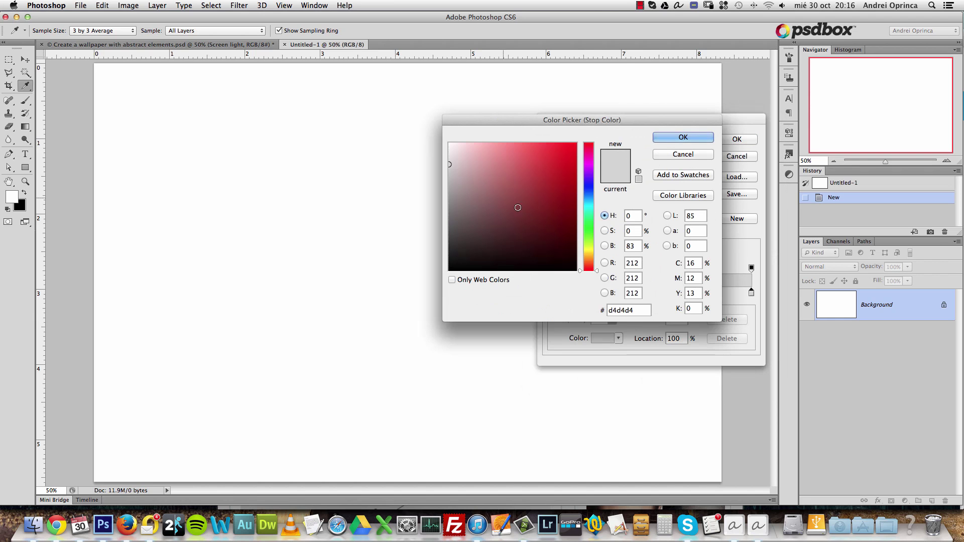
pyautogui.click(446, 158)
pyautogui.click(700, 137)
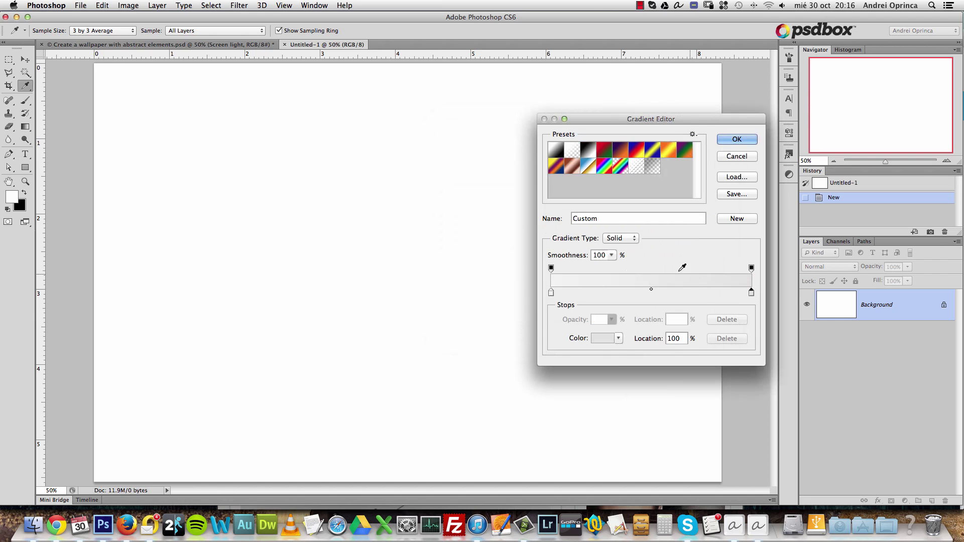
pyautogui.click(737, 140)
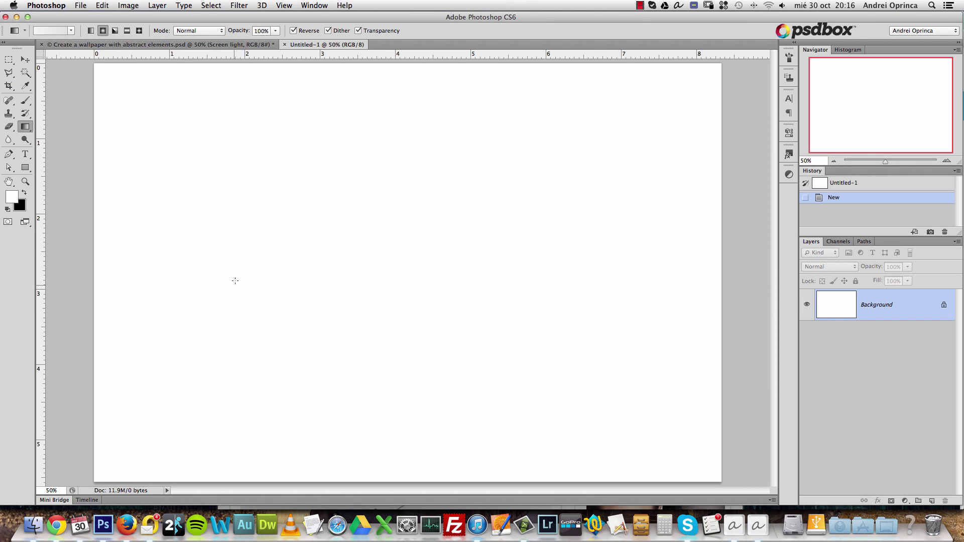
# Try the reversed radial gradient on the Background layer, once with a long sweep and once with a short one.
pyautogui.moveTo(251, 284); pyautogui.dragTo(640, 90)
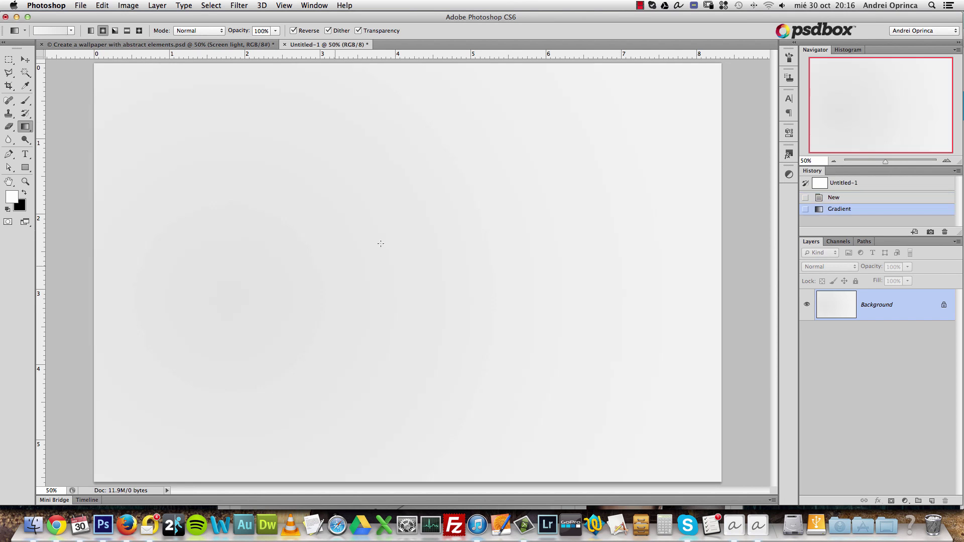
pyautogui.moveTo(294, 269); pyautogui.dragTo(397, 217)
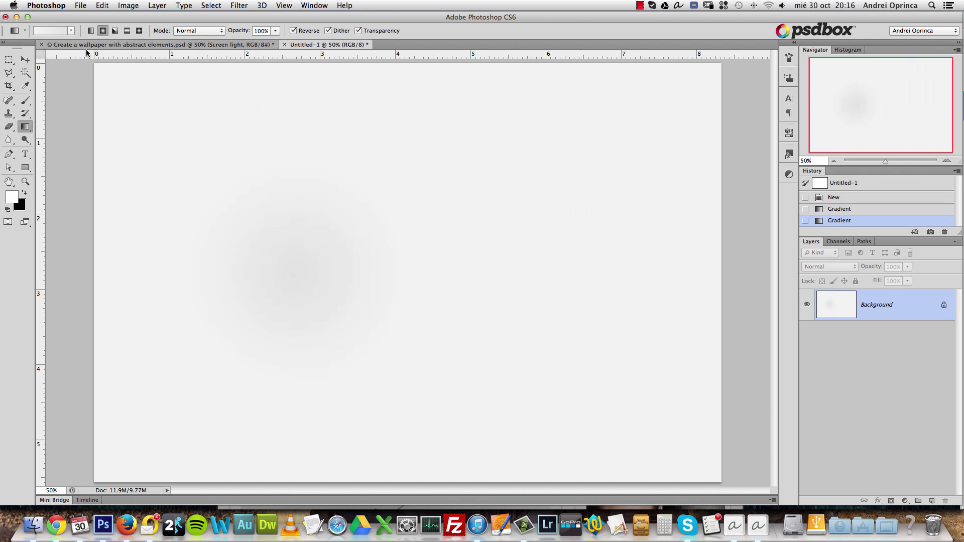
# Try #c8c8c8 for the gradient's color stop at location 100% and redraw the radial gradient from the left-center toward the upper-right corner.
pyautogui.click(50, 30)
pyautogui.click(751, 293)
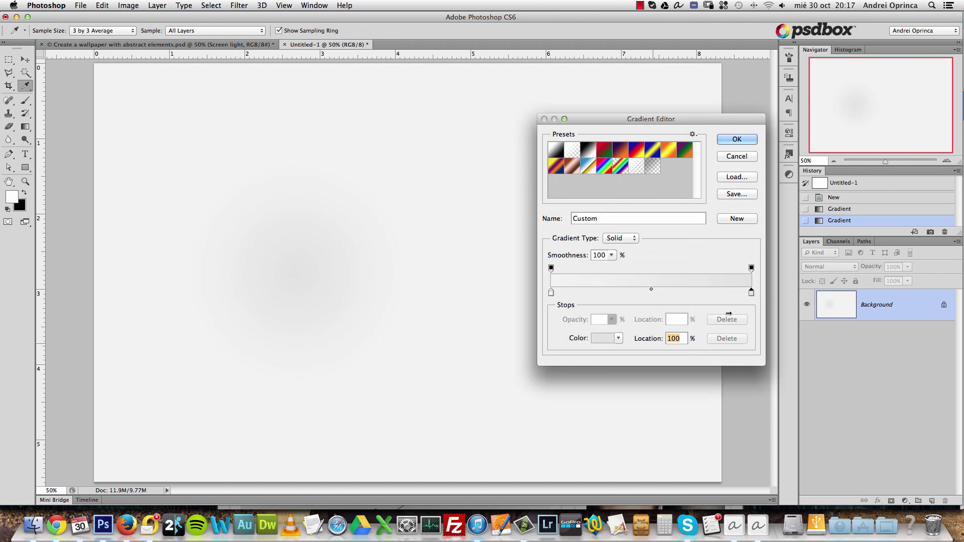
pyautogui.click(603, 338)
pyautogui.click(448, 168)
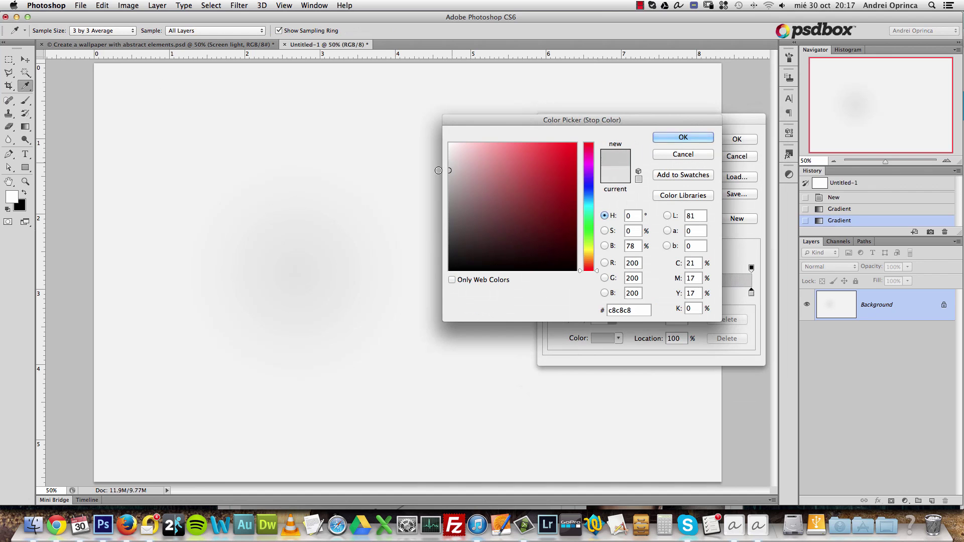
pyautogui.click(675, 137)
pyautogui.click(725, 139)
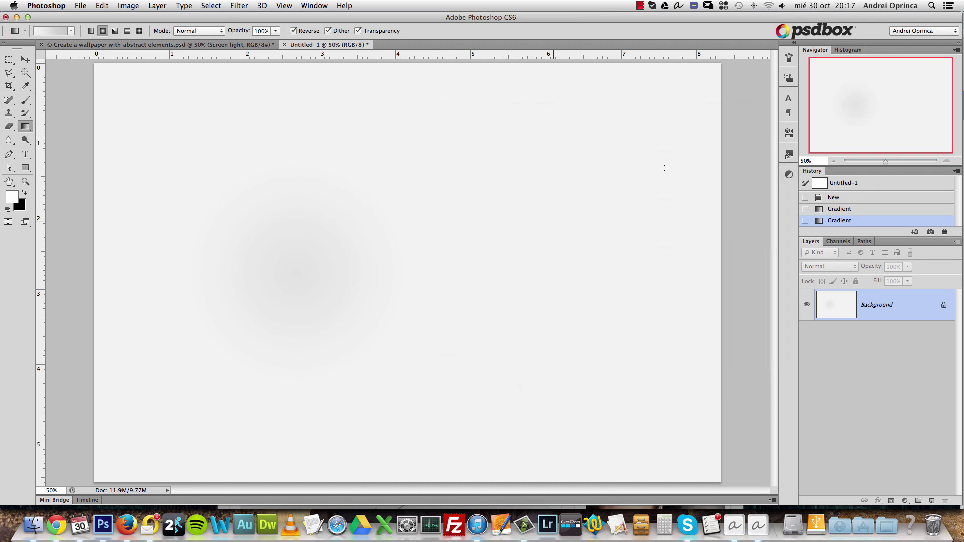
pyautogui.moveTo(281, 276); pyautogui.dragTo(622, 101)
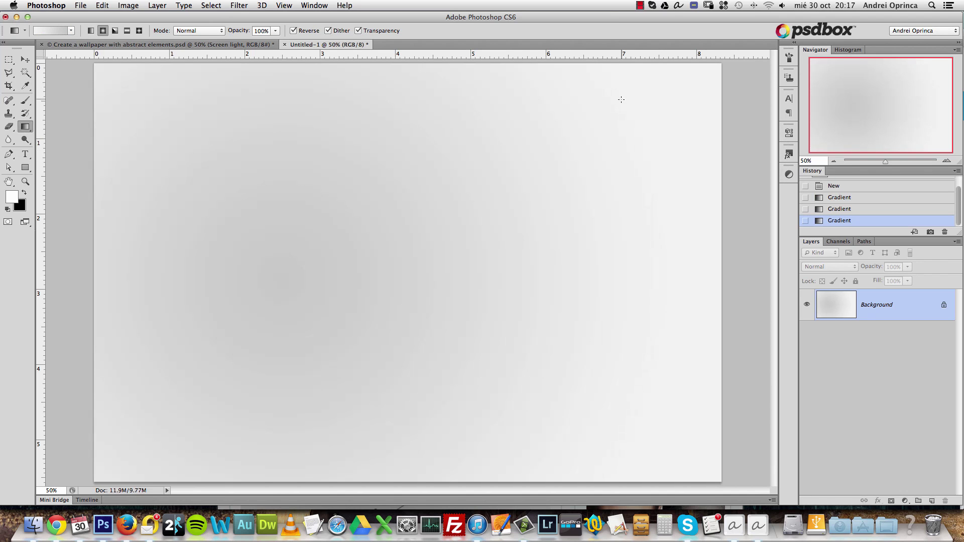
# Change the gradient's color stop at location 100% to a slightly lighter gray and redraw the radial gradient from left-center toward the upper right.
pyautogui.click(50, 30)
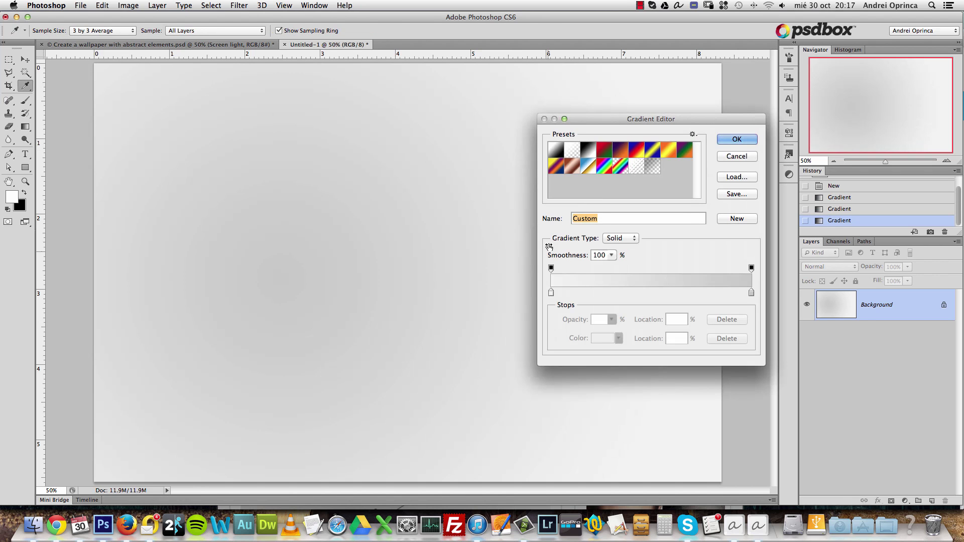
pyautogui.click(751, 293)
pyautogui.click(599, 338)
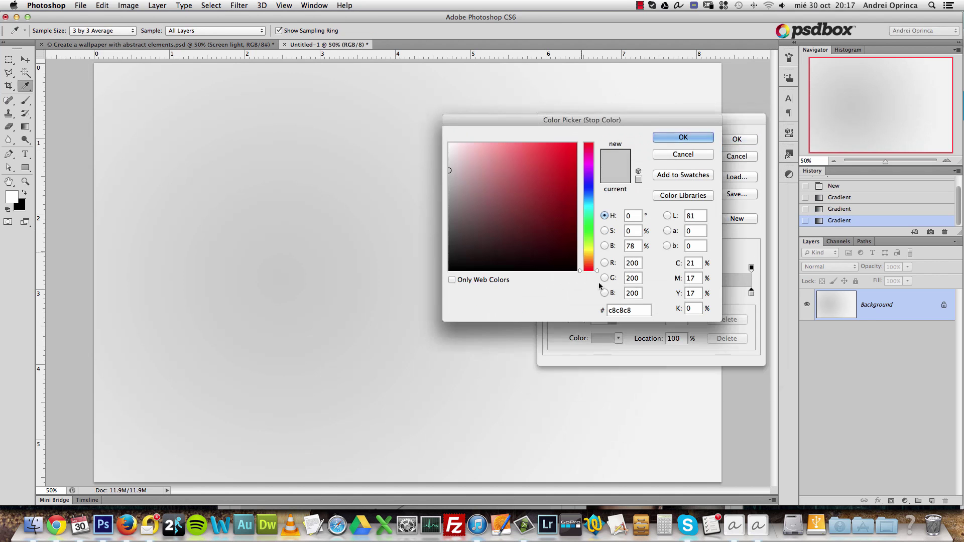
pyautogui.moveTo(457, 159); pyautogui.dragTo(445, 162)
pyautogui.click(682, 137)
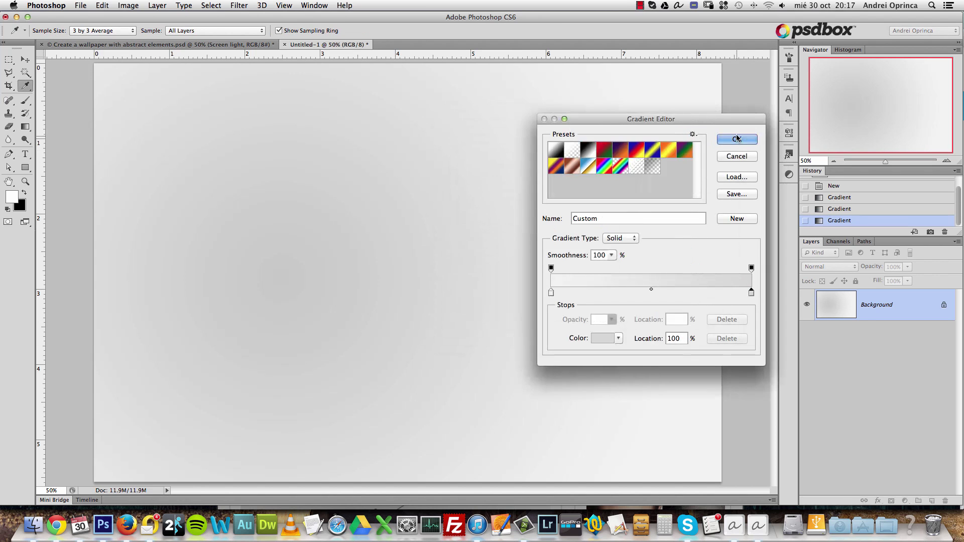
pyautogui.click(737, 139)
pyautogui.moveTo(277, 283); pyautogui.dragTo(603, 136)
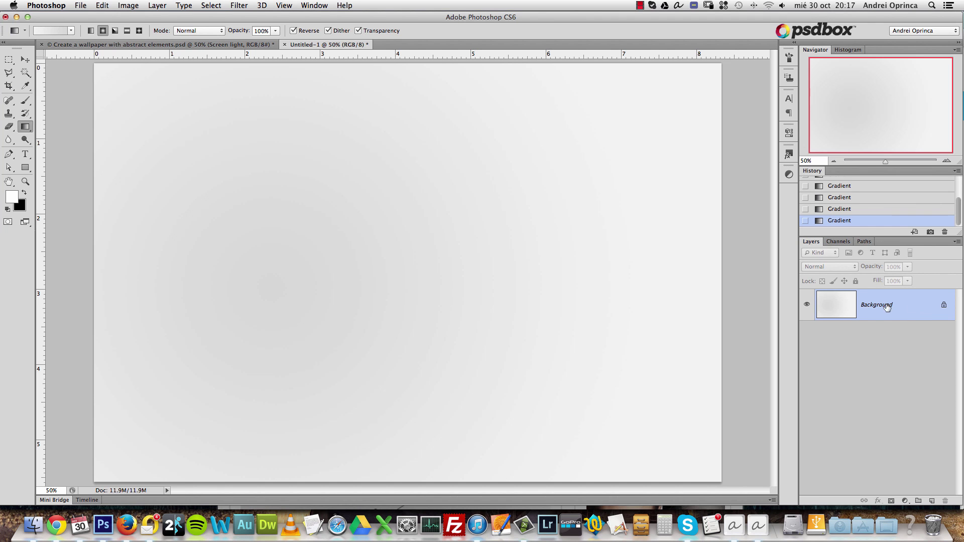
# Convert the Background layer to a smart object and apply Add Noise at 3% with Uniform distribution and Monochromatic enabled.
pyautogui.rightClick(902, 315)
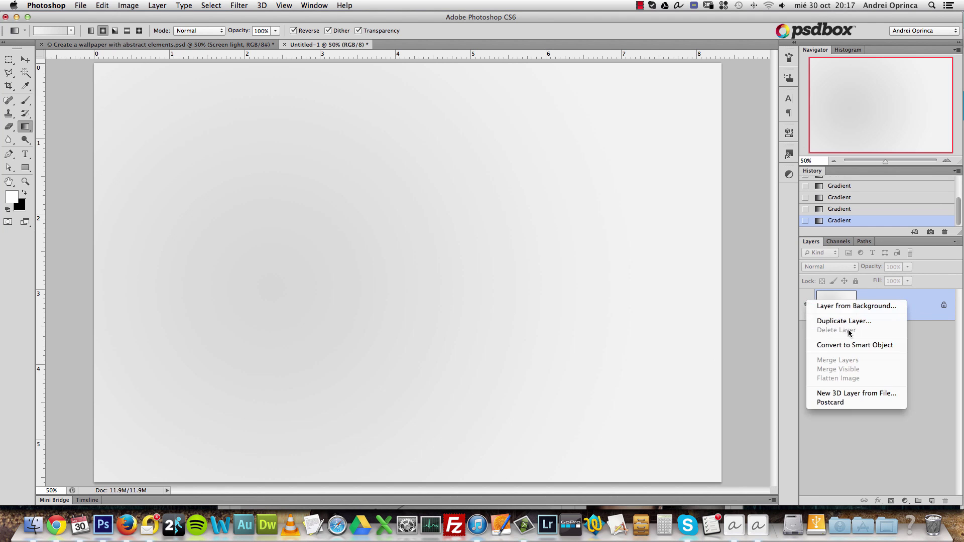
pyautogui.click(856, 345)
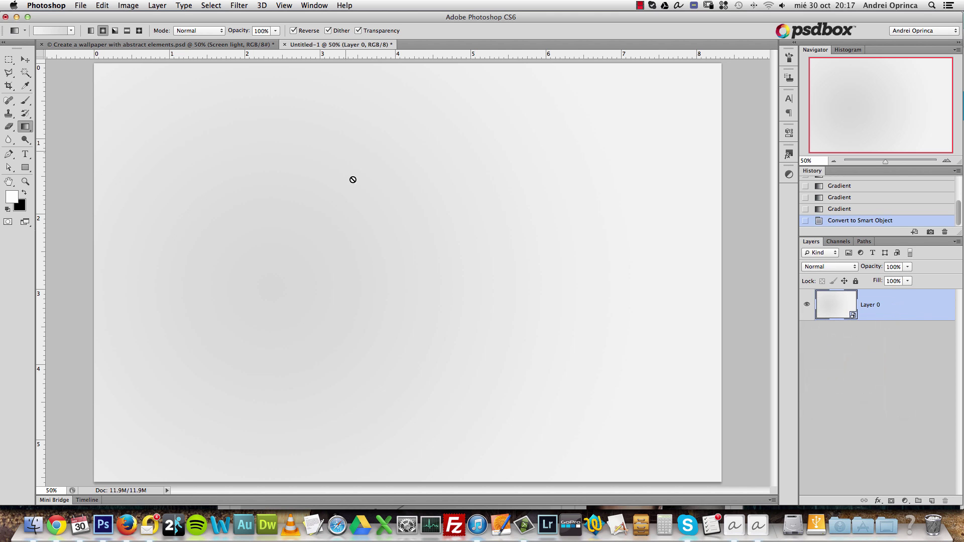
pyautogui.click(240, 5)
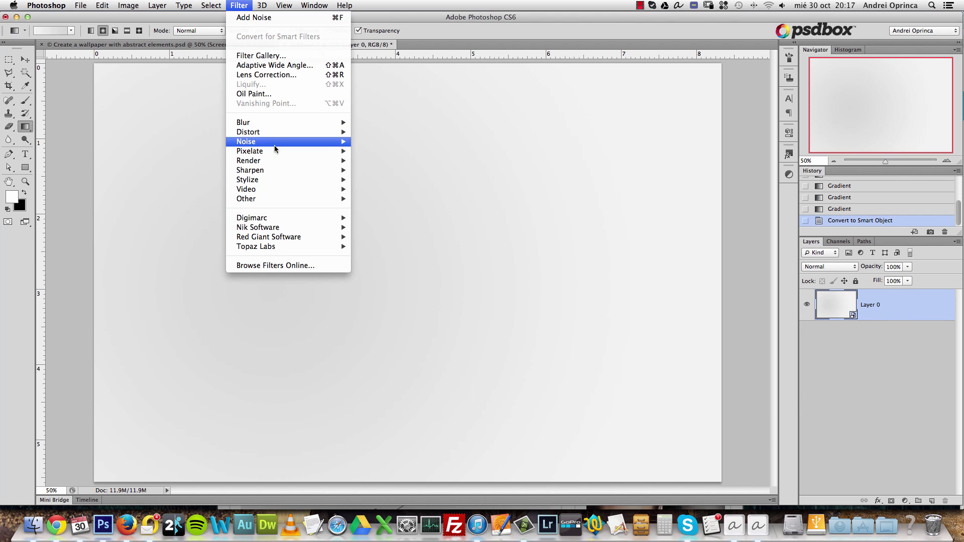
pyautogui.moveTo(296, 144)
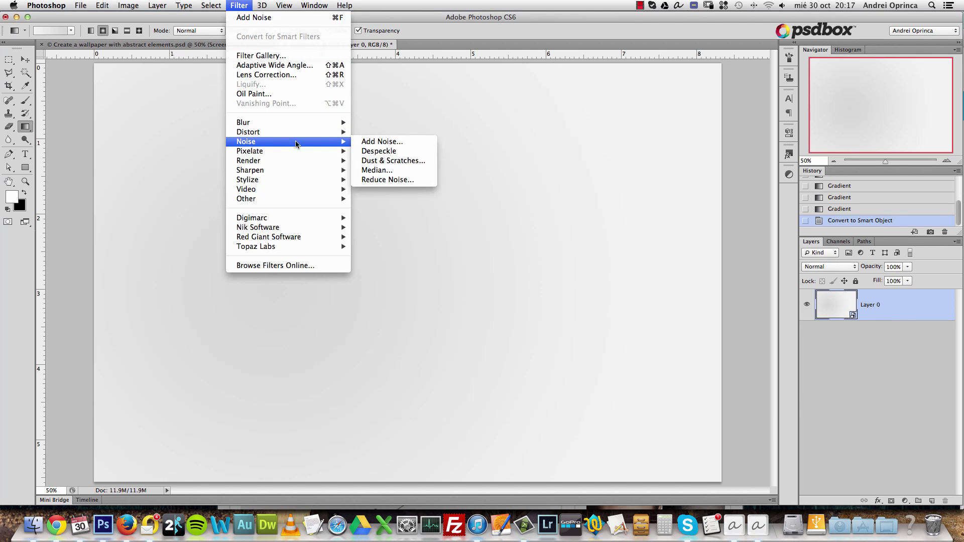
pyautogui.click(412, 146)
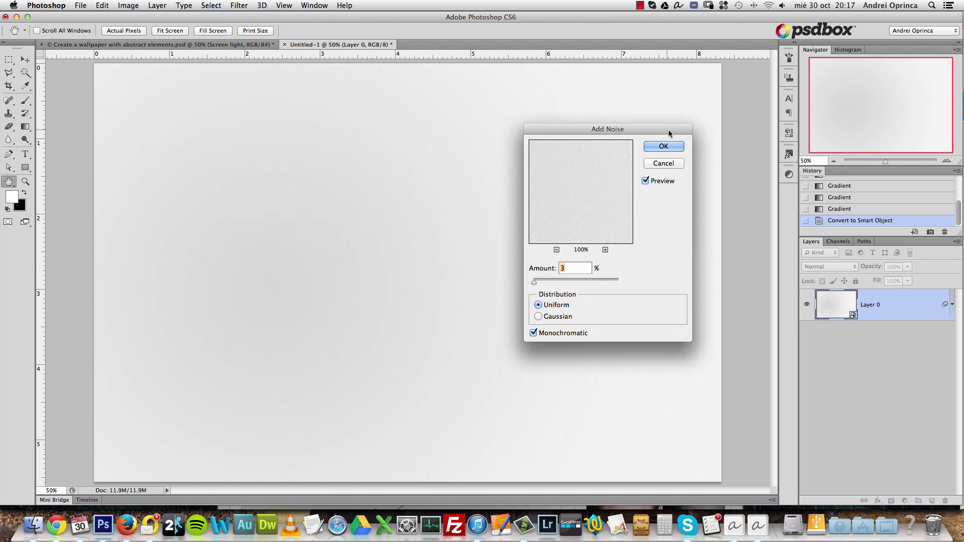
pyautogui.moveTo(657, 133); pyautogui.dragTo(625, 134)
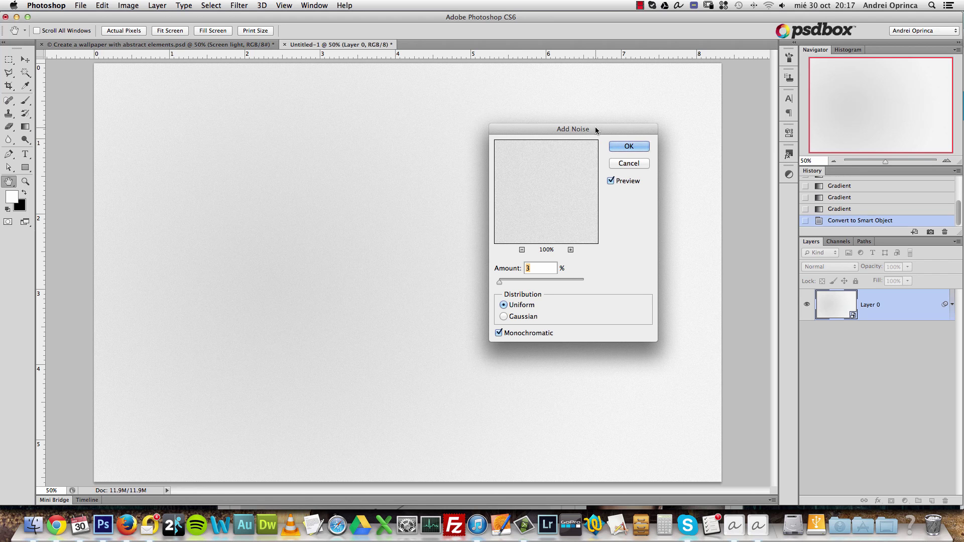
pyautogui.moveTo(595, 130); pyautogui.dragTo(599, 128)
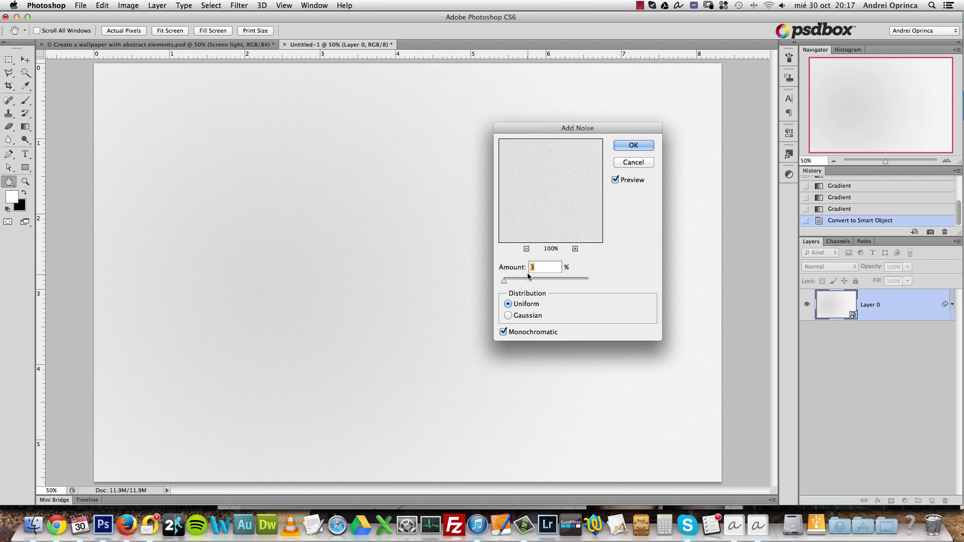
pyautogui.write('4')
pyautogui.press('super+1')
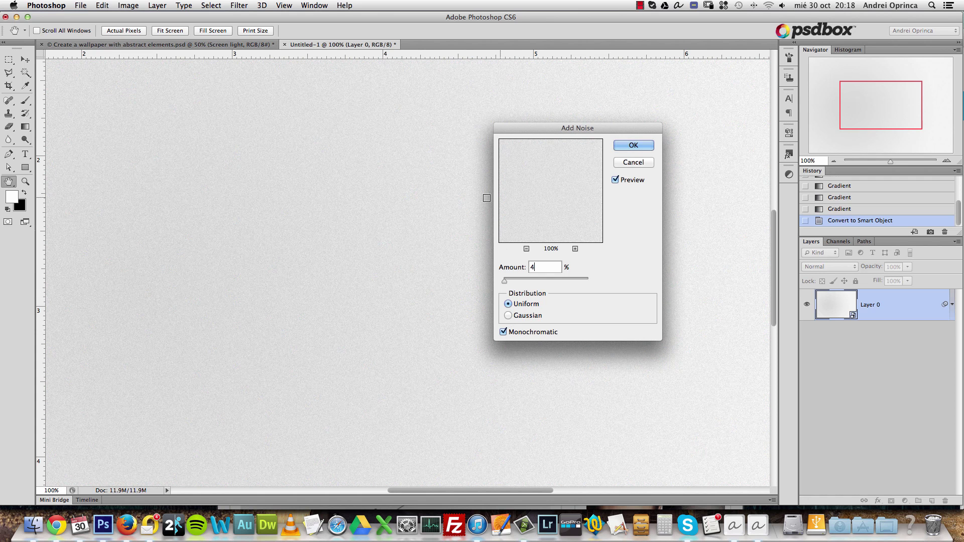
pyautogui.moveTo(540, 267); pyautogui.dragTo(487, 291)
pyautogui.write('3')
pyautogui.click(633, 146)
# Examine the noise grain over the gradient background at several magnifications.
pyautogui.moveTo(845, 117); pyautogui.dragTo(865, 108)
pyautogui.hotkey('alt', 'space')
pyautogui.keyDown('alt'); pyautogui.click(361, 211); pyautogui.keyUp('alt')
pyautogui.hotkey('alt', 'space')
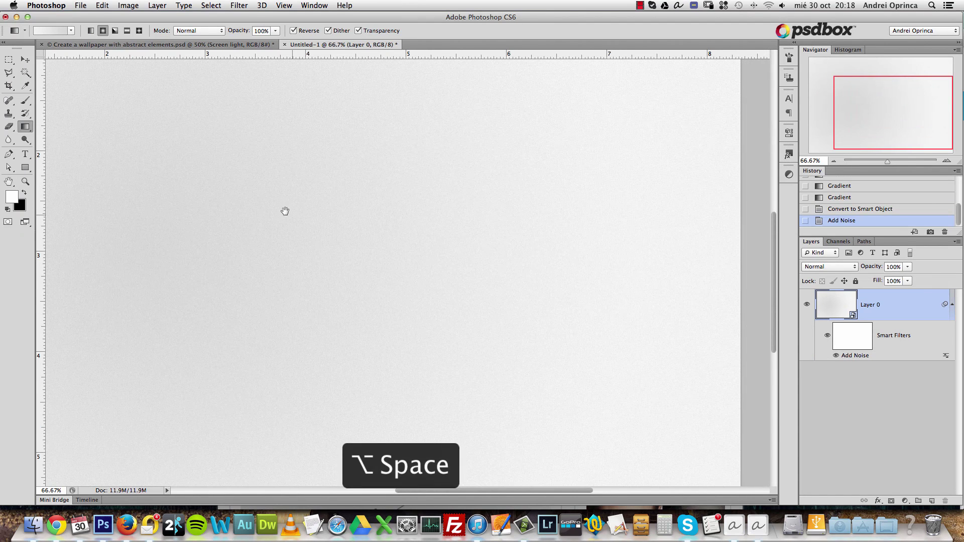
pyautogui.moveTo(290, 204); pyautogui.dragTo(469, 224)
pyautogui.hotkey('alt', 'space')
pyautogui.keyDown('alt'); pyautogui.click(447, 208); pyautogui.keyUp('alt')
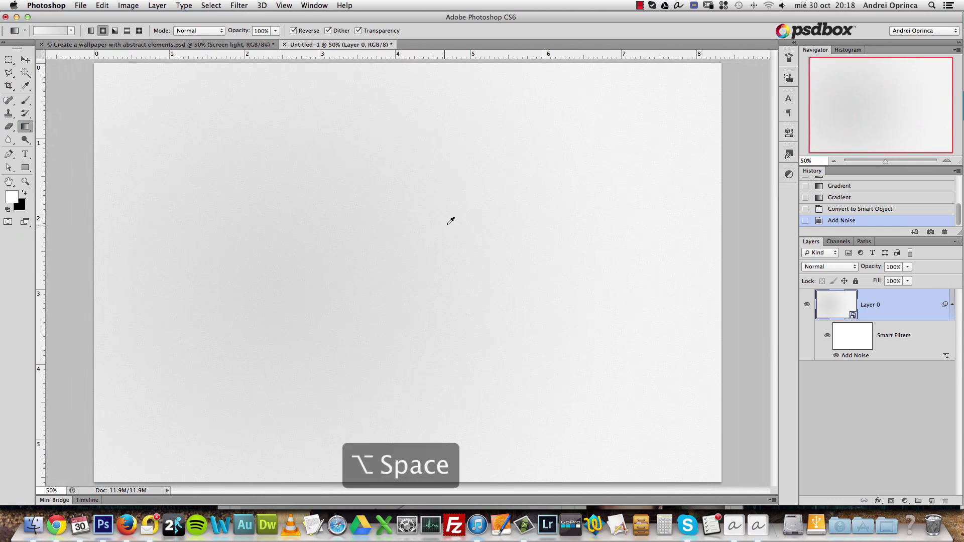
pyautogui.keyDown('alt'); pyautogui.click(429, 217); pyautogui.keyUp('alt')
pyautogui.press('super+space')
pyautogui.keyDown('super'); pyautogui.click(423, 206); pyautogui.keyUp('super')
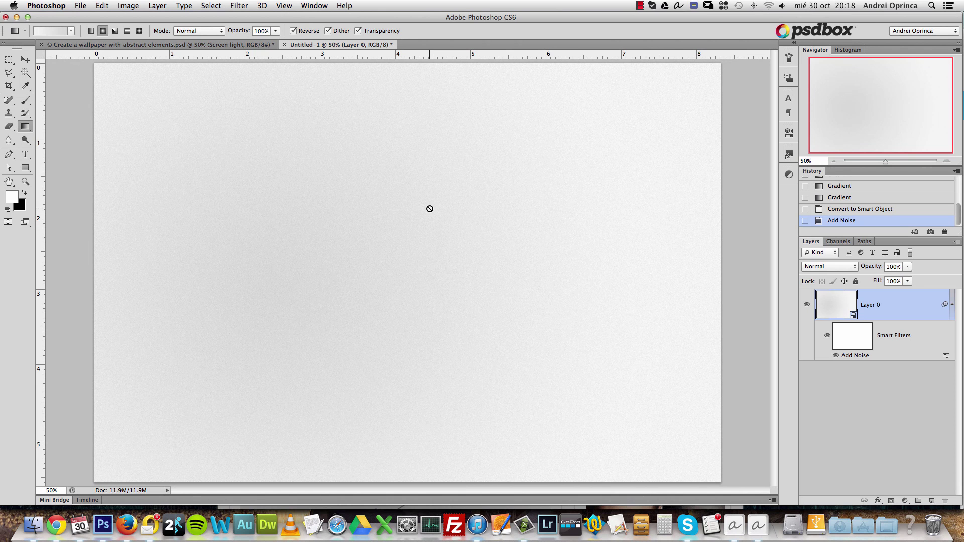
# Switch to Finder and open the model photo shutterstock_105978914.jpg from the Stock folder in Photoshop.
pyautogui.press('super+Tab')
pyautogui.press('super+Tab')
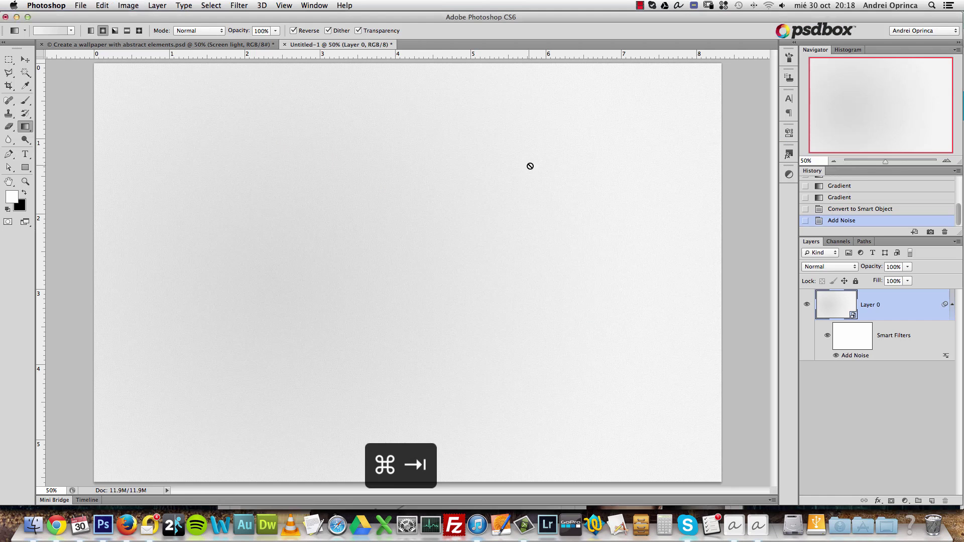
pyautogui.press('super+Tab')
pyautogui.press('super+Tab')
pyautogui.press('super+Tab')
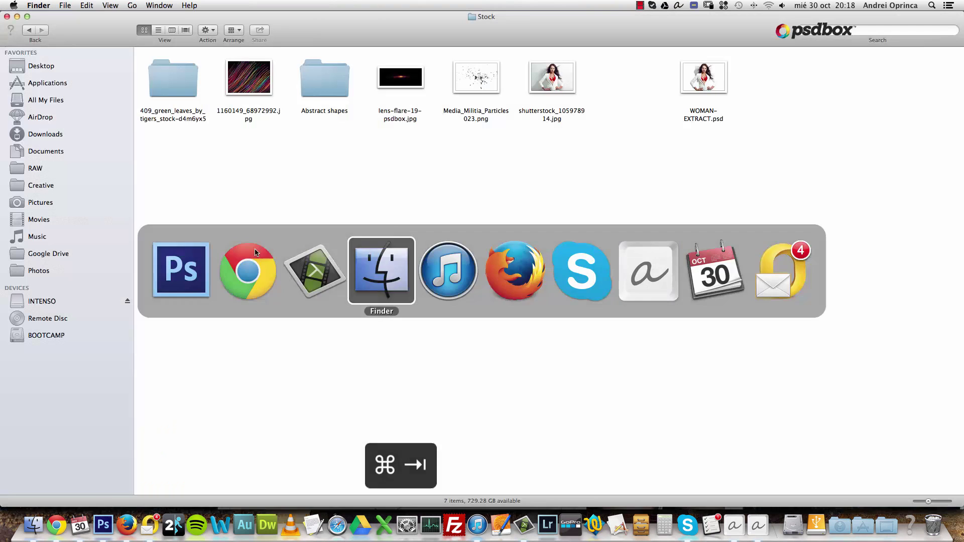
pyautogui.click(555, 91)
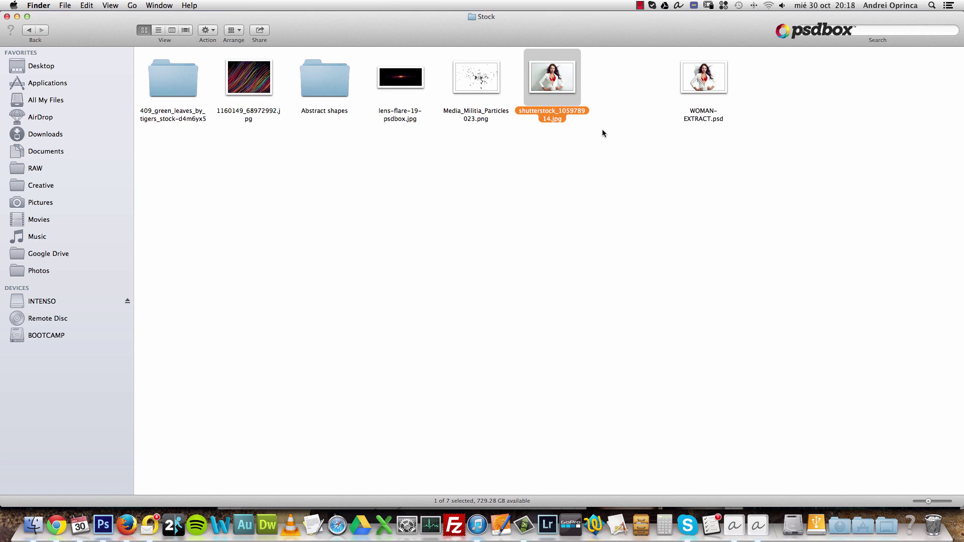
pyautogui.rightClick(562, 80)
pyautogui.moveTo(703, 95)
pyautogui.click(753, 133)
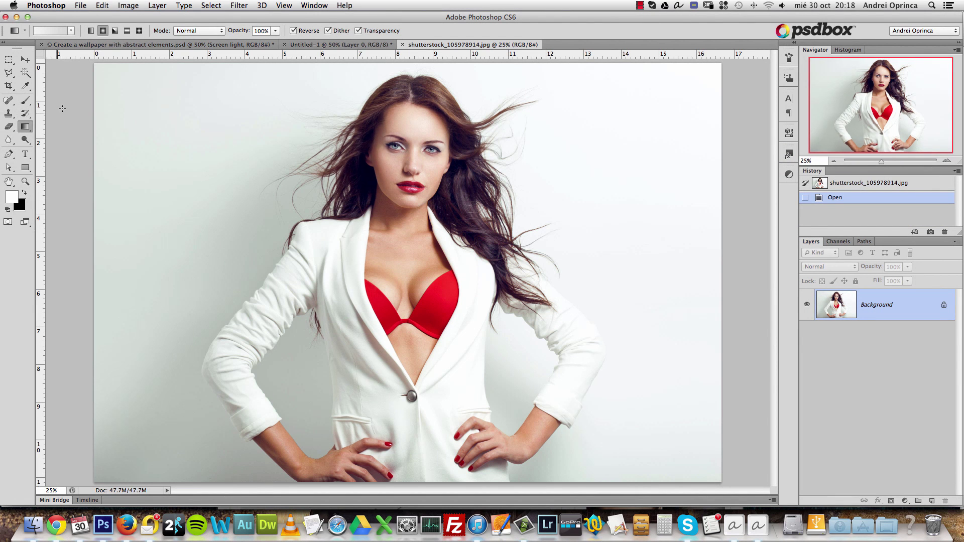
# With the Pen tool kept in Path mode, convert the photo's Background to a regular layer and add a layer mask.
pyautogui.click(9, 153)
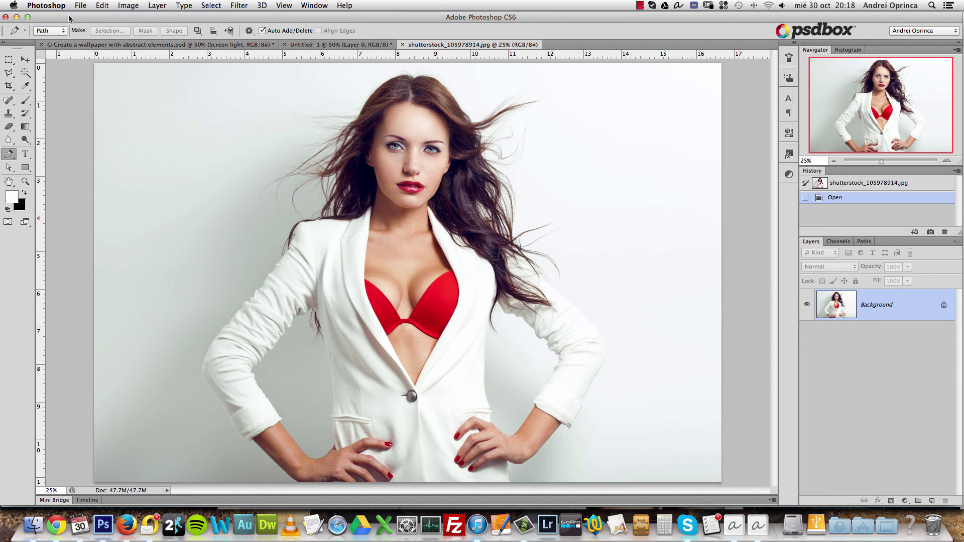
pyautogui.click(51, 30)
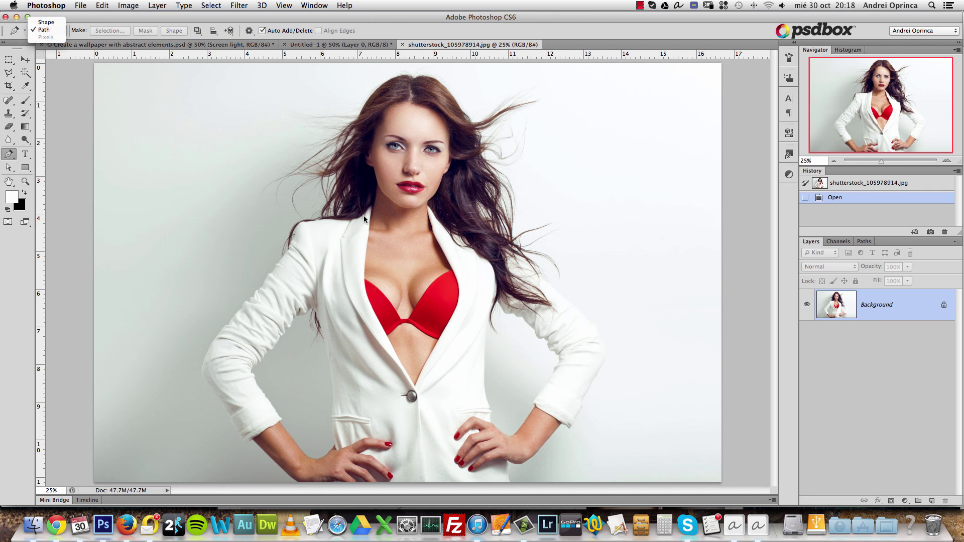
pyautogui.click(883, 308)
pyautogui.click(891, 500)
# Start a pen path along the outer edge of the model's sleeve on the left of the photo, from below the shoulder hair downward.
pyautogui.press('super+1')
pyautogui.moveTo(316, 248); pyautogui.dragTo(725, 217)
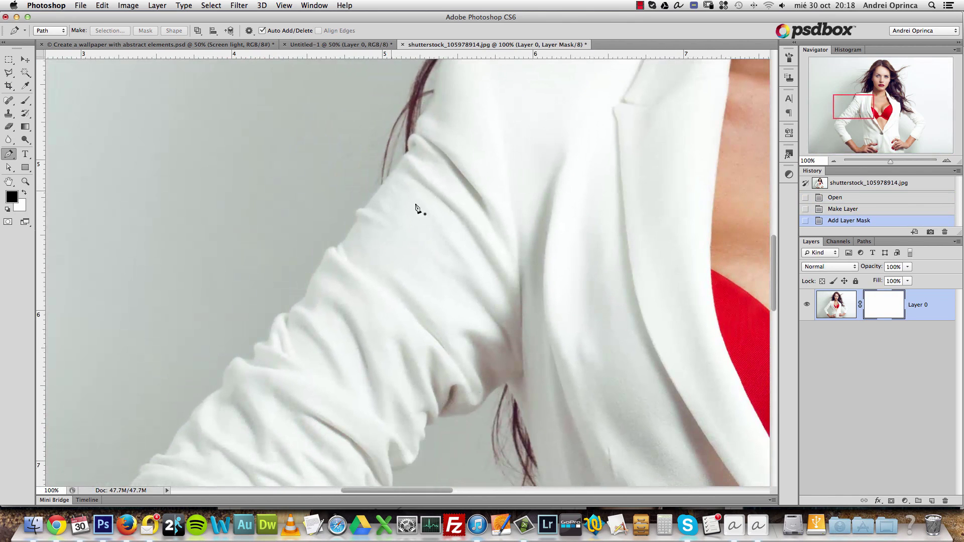
pyautogui.click(372, 199)
pyautogui.click(362, 209)
pyautogui.click(352, 213)
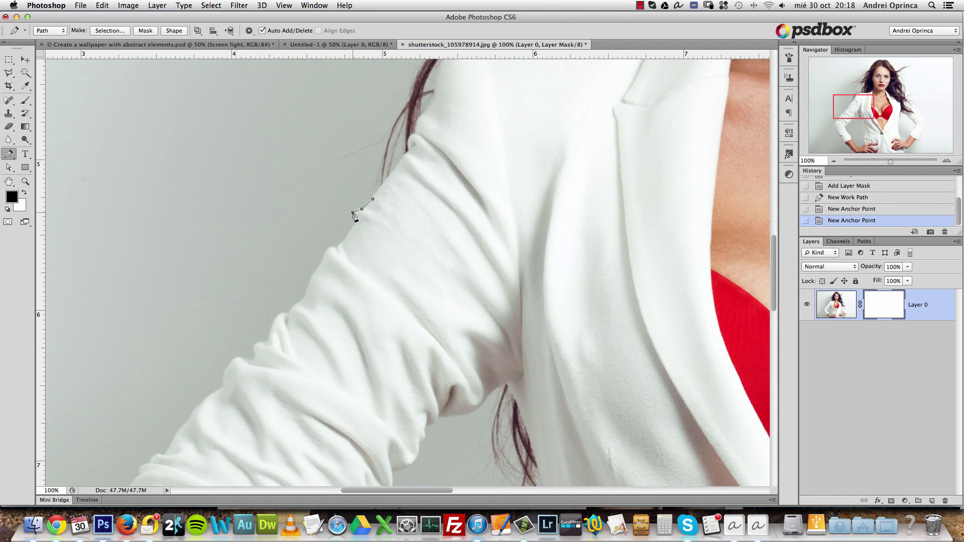
pyautogui.click(350, 226)
pyautogui.click(344, 242)
pyautogui.click(313, 266)
pyautogui.click(312, 273)
pyautogui.click(306, 284)
pyautogui.click(299, 302)
pyautogui.click(295, 310)
# Continue the pen path down the sleeve's outer edge, following the fabric folds closely with curved anchor points.
pyautogui.press('super+space')
pyautogui.click(252, 342)
pyautogui.click(264, 327)
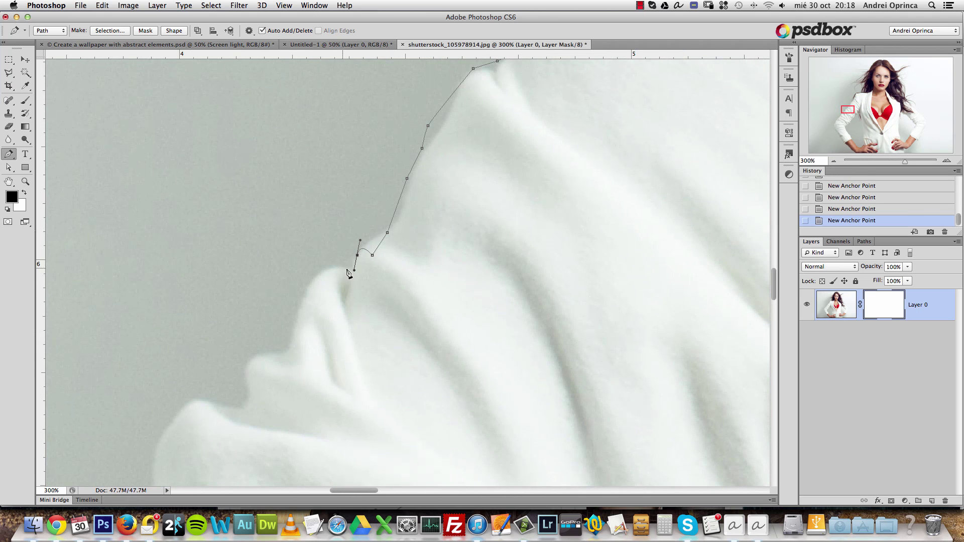
pyautogui.click(295, 330)
pyautogui.click(287, 341)
pyautogui.click(281, 352)
pyautogui.moveTo(187, 404); pyautogui.dragTo(174, 420)
pyautogui.moveTo(226, 402); pyautogui.dragTo(386, 220)
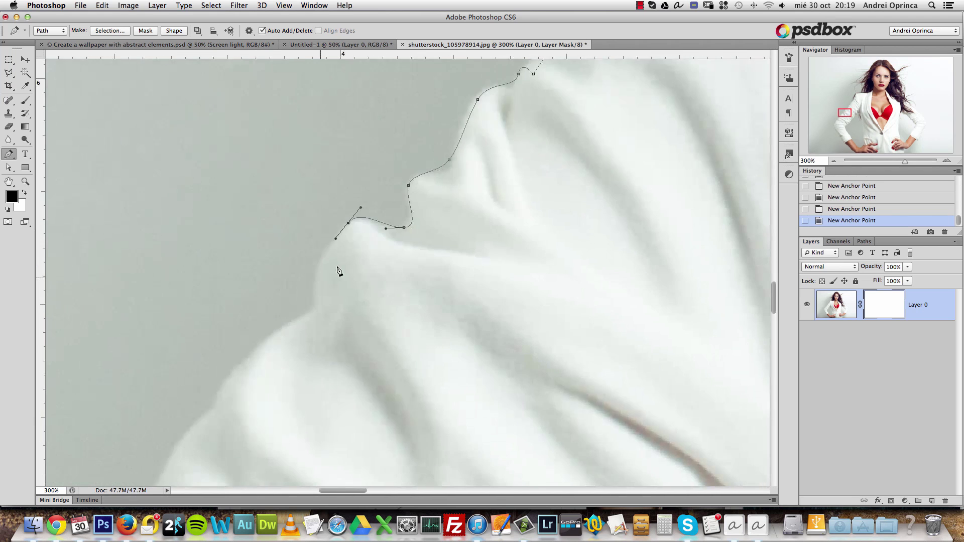
pyautogui.moveTo(307, 314); pyautogui.dragTo(294, 321)
pyautogui.moveTo(244, 361); pyautogui.dragTo(220, 385)
# Review the traced sleeve outline against the whole figure and return to a close view of the path's last anchor point.
pyautogui.keyDown('alt'); pyautogui.click(279, 338); pyautogui.keyUp('alt')
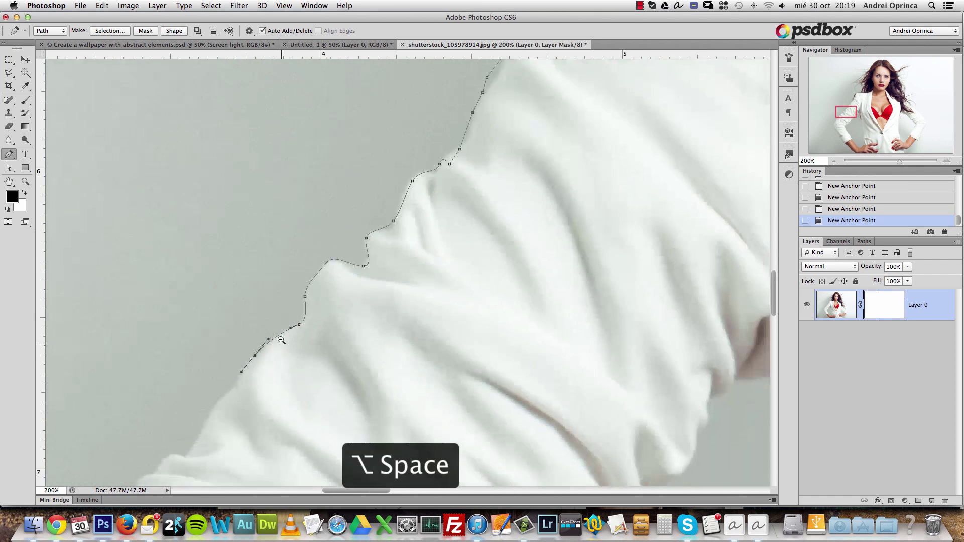
pyautogui.keyDown('alt'); pyautogui.click(279, 339); pyautogui.keyUp('alt')
pyautogui.keyDown('alt'); pyautogui.click(279, 339); pyautogui.keyUp('alt')
pyautogui.keyDown('alt'); pyautogui.click(279, 339); pyautogui.keyUp('alt')
pyautogui.keyDown('alt'); pyautogui.click(288, 331); pyautogui.keyUp('alt')
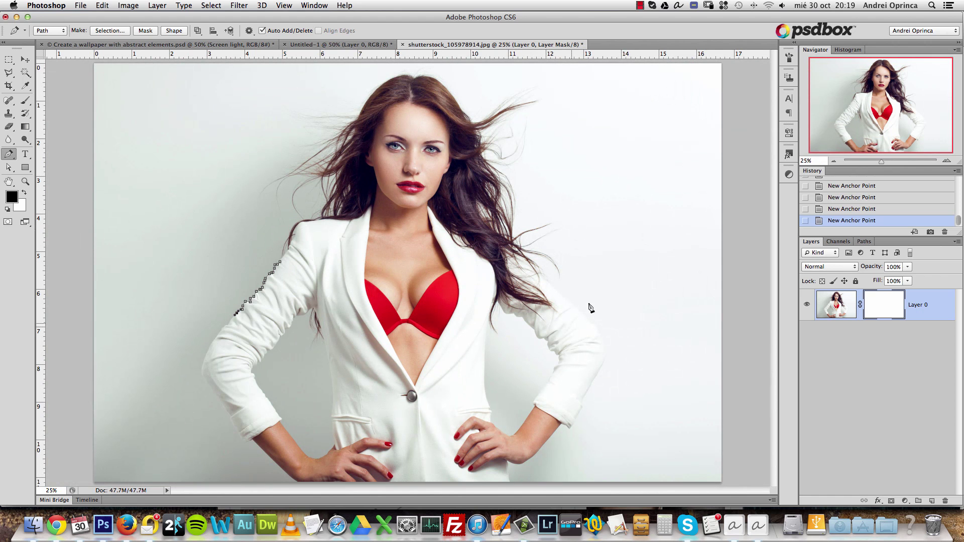
pyautogui.moveTo(207, 341); pyautogui.dragTo(297, 277)
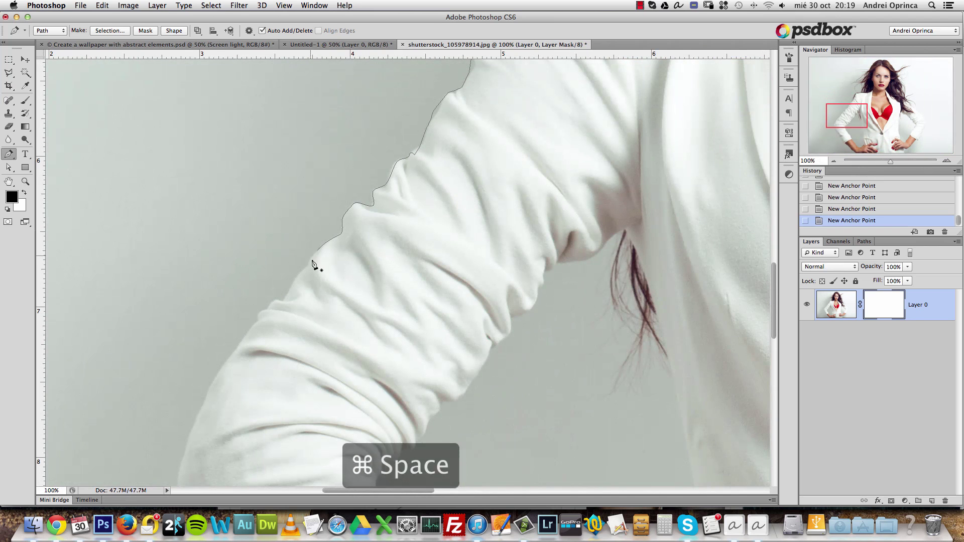
pyautogui.keyDown('super'); pyautogui.click(310, 262); pyautogui.keyUp('super')
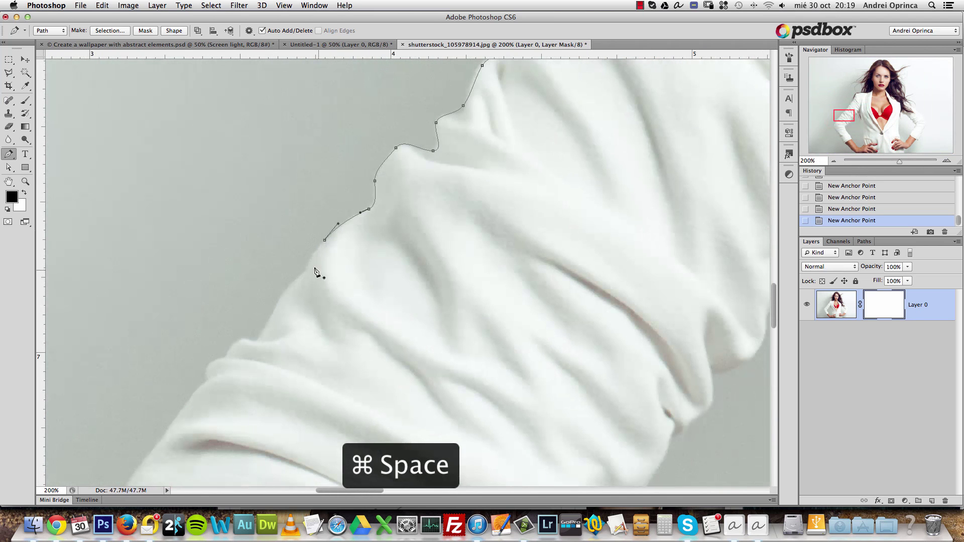
# Continue the pen path down the outer edge of the sleeve, following the fabric folds toward the elbow.
pyautogui.moveTo(290, 287); pyautogui.dragTo(282, 296)
pyautogui.press('super+z')
pyautogui.click(325, 241)
pyautogui.moveTo(277, 300); pyautogui.dragTo(277, 298)
pyautogui.moveTo(257, 341); pyautogui.dragTo(247, 341)
pyautogui.moveTo(234, 343); pyautogui.dragTo(228, 348)
pyautogui.click(220, 364)
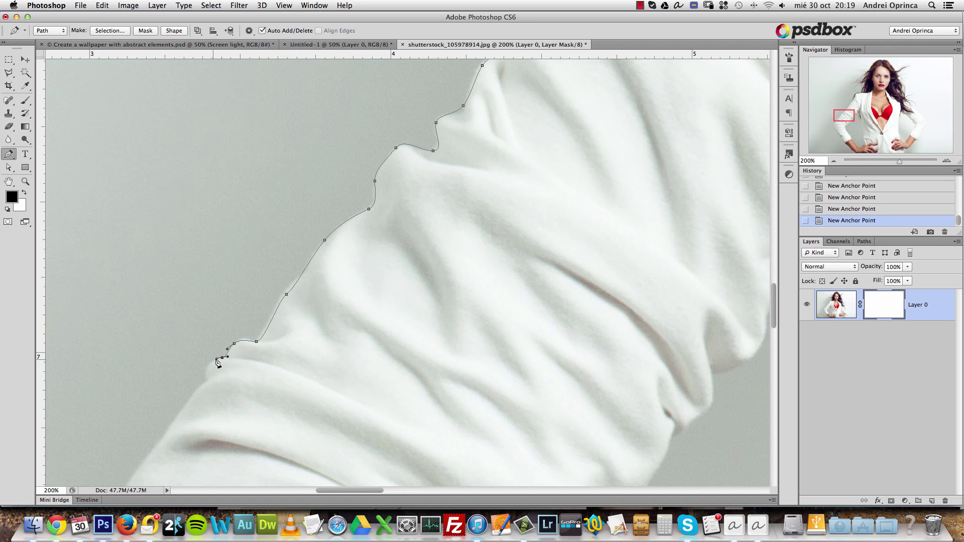
# Extend the pen path around the elbow and down the outside of the lower sleeve to the cuff.
pyautogui.keyDown('alt'); pyautogui.click(208, 387); pyautogui.keyUp('alt')
pyautogui.keyDown('alt'); pyautogui.click(219, 375); pyautogui.keyUp('alt')
pyautogui.keyDown('alt'); pyautogui.click(219, 376); pyautogui.keyUp('alt')
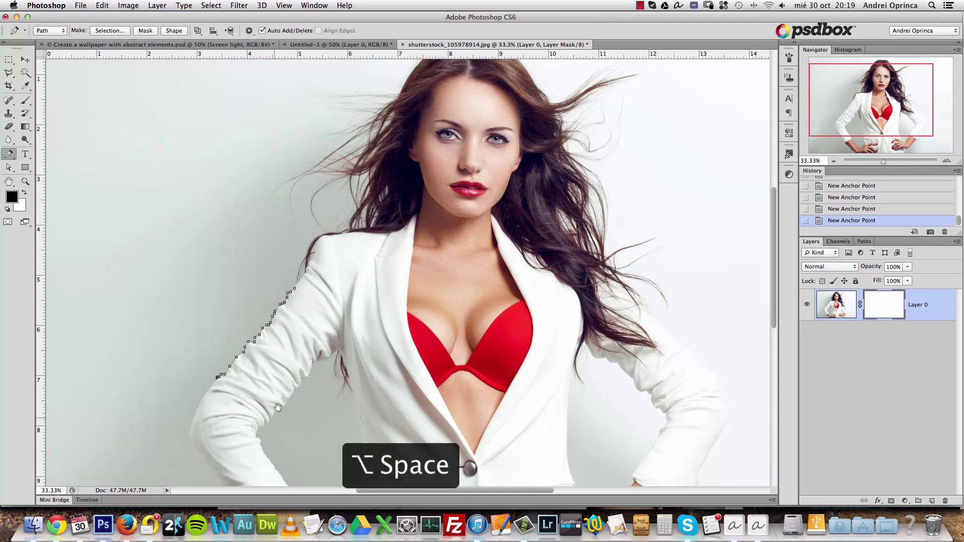
pyautogui.scroll(-5, 213, 235)
pyautogui.moveTo(195, 262); pyautogui.dragTo(194, 281)
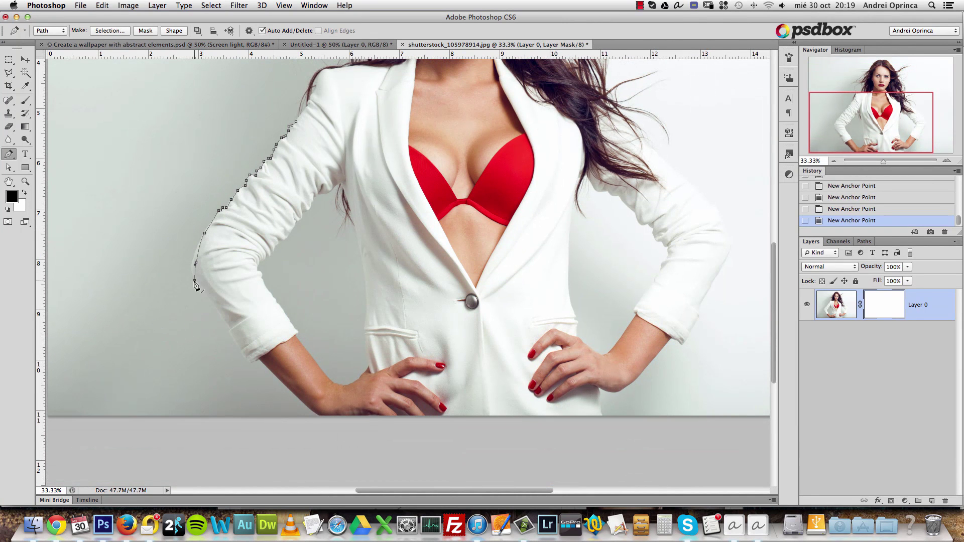
pyautogui.moveTo(235, 341); pyautogui.dragTo(239, 346)
pyautogui.moveTo(253, 362); pyautogui.dragTo(257, 366)
# Continue the path along the bare forearm and run it below the photo's bottom edge under the hand and jacket.
pyautogui.moveTo(275, 381); pyautogui.dragTo(280, 386)
pyautogui.moveTo(300, 401); pyautogui.dragTo(328, 421)
pyautogui.moveTo(354, 429); pyautogui.dragTo(375, 435)
pyautogui.moveTo(405, 440); pyautogui.dragTo(422, 442)
pyautogui.moveTo(455, 441); pyautogui.dragTo(487, 440)
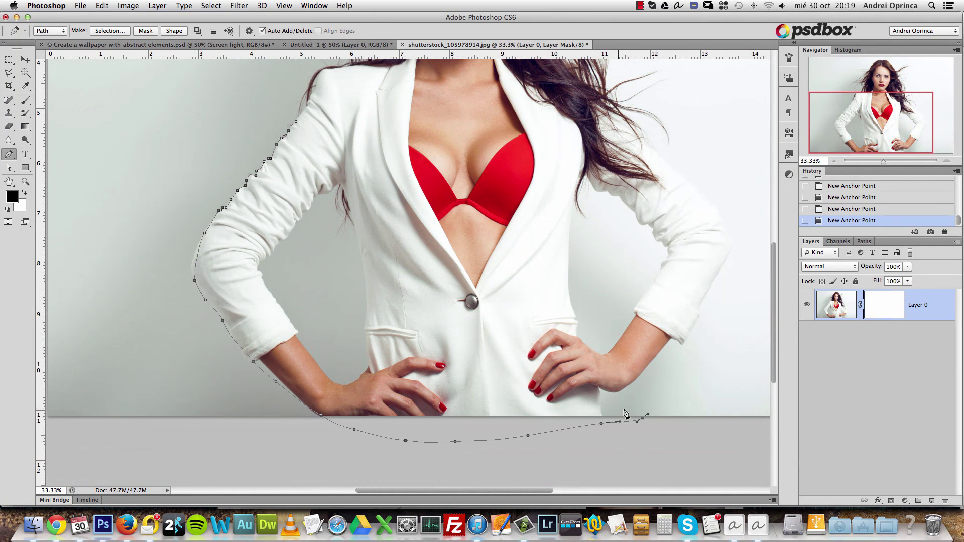
# Bring the path up around the outside of the other arm, from the cuff past the elbow to the upper sleeve.
pyautogui.click(694, 336)
pyautogui.click(708, 318)
pyautogui.click(709, 290)
pyautogui.click(720, 263)
pyautogui.click(732, 227)
pyautogui.click(723, 209)
pyautogui.click(678, 163)
# Continue the path loosely around the flying hair beside the upper sleeve and shoulder, leaving a margin of background.
pyautogui.moveTo(702, 137); pyautogui.dragTo(580, 300)
pyautogui.click(528, 315)
pyautogui.click(543, 316)
pyautogui.click(548, 300)
pyautogui.click(541, 290)
pyautogui.click(534, 280)
pyautogui.moveTo(534, 268); pyautogui.dragTo(536, 261)
pyautogui.click(552, 255)
pyautogui.click(553, 241)
pyautogui.click(539, 233)
pyautogui.click(525, 231)
pyautogui.click(501, 236)
pyautogui.click(486, 213)
pyautogui.click(490, 182)
# Run the path loosely around the upper flying hair strands and over the top of the head.
pyautogui.moveTo(501, 134); pyautogui.dragTo(522, 227)
pyautogui.click(528, 213)
pyautogui.click(527, 184)
pyautogui.moveTo(517, 164); pyautogui.dragTo(512, 159)
pyautogui.moveTo(494, 162); pyautogui.dragTo(487, 163)
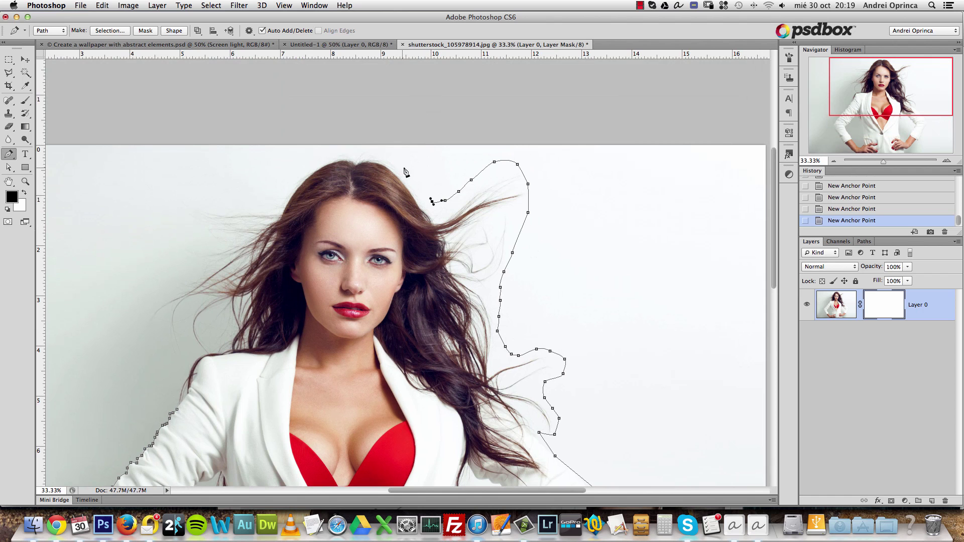
pyautogui.click(382, 144)
pyautogui.click(363, 143)
# Continue the path from the top of the head loosely around the upper hair strands on the opposite side.
pyautogui.click(311, 148)
pyautogui.click(293, 161)
pyautogui.click(272, 189)
pyautogui.click(254, 191)
pyautogui.click(235, 184)
pyautogui.moveTo(205, 182); pyautogui.dragTo(200, 183)
pyautogui.click(183, 191)
pyautogui.click(162, 208)
# Bring the path down beside the hair to the first sleeve and close it at its starting anchor point.
pyautogui.click(154, 225)
pyautogui.click(144, 257)
pyautogui.click(139, 314)
pyautogui.click(142, 338)
pyautogui.click(154, 353)
pyautogui.moveTo(164, 365); pyautogui.dragTo(168, 367)
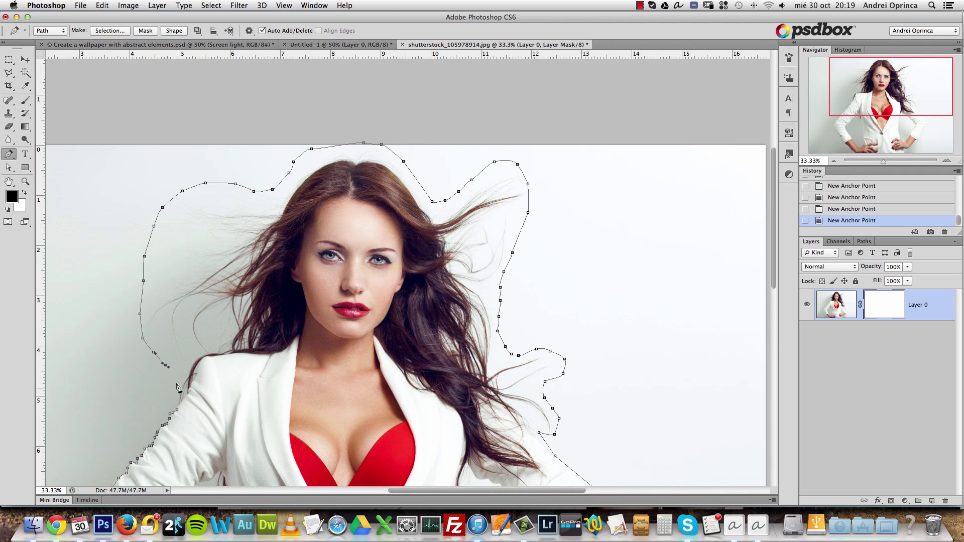
pyautogui.click(178, 411)
# Mask out the area outside the path by filling its selection with black on the layer mask and inverting the mask.
pyautogui.rightClick(278, 295)
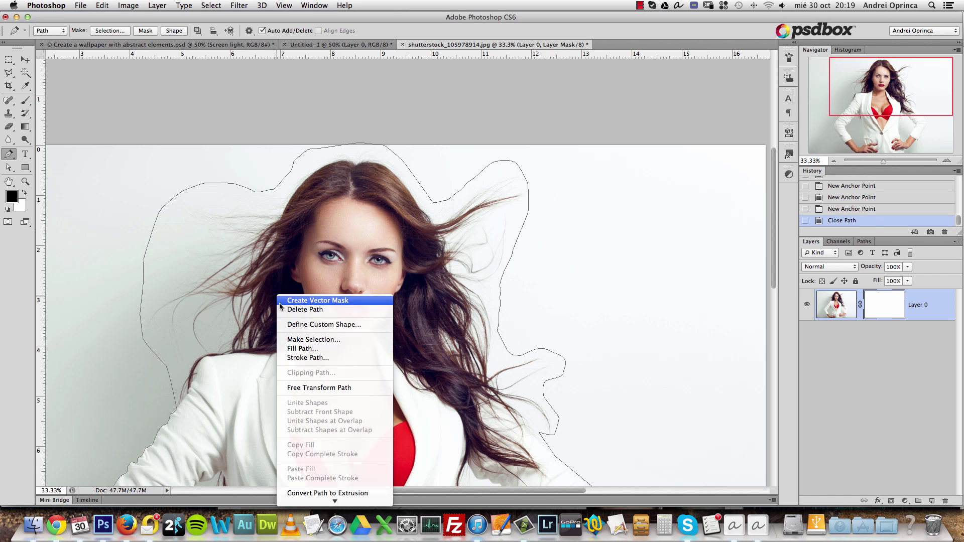
pyautogui.click(323, 340)
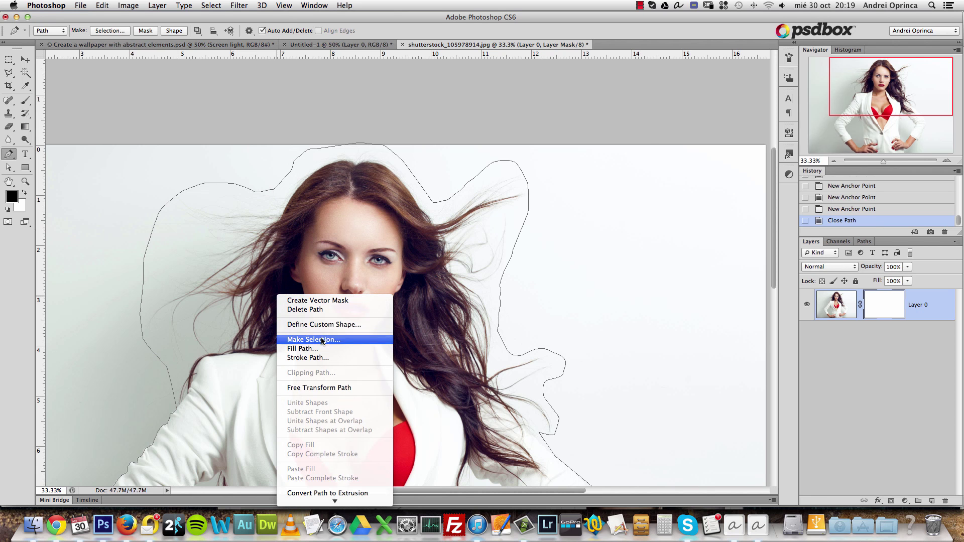
pyautogui.click(608, 89)
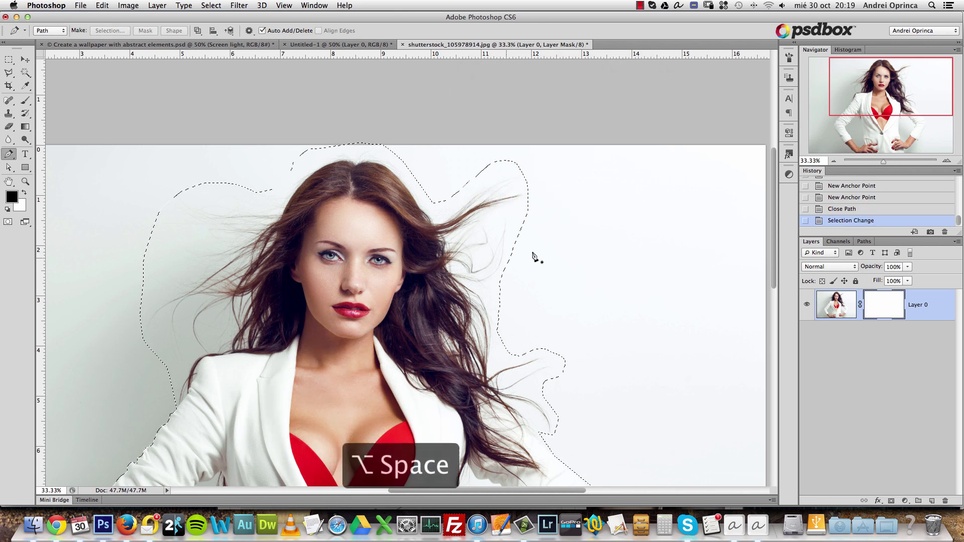
pyautogui.keyDown('alt'); pyautogui.click(576, 256); pyautogui.keyUp('alt')
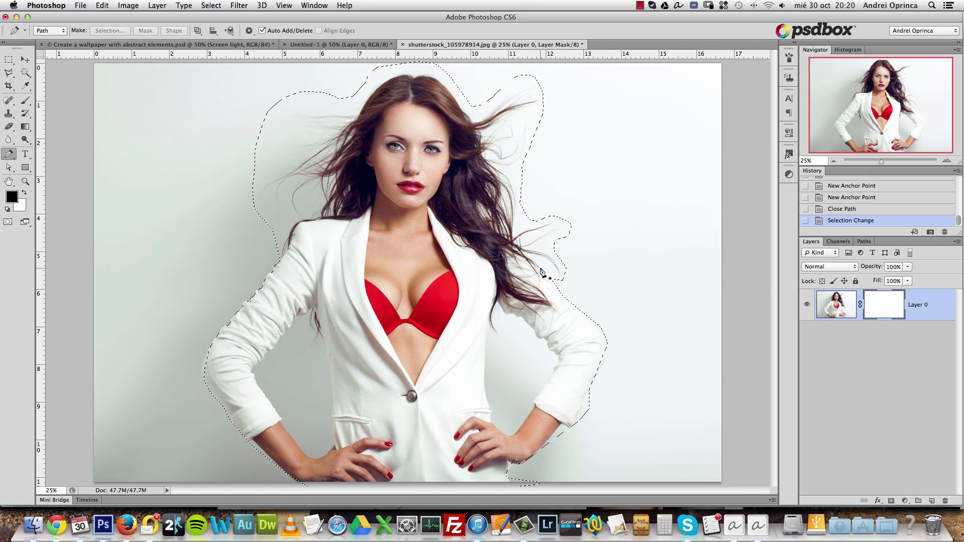
pyautogui.hotkey('alt', 'BackSpace')
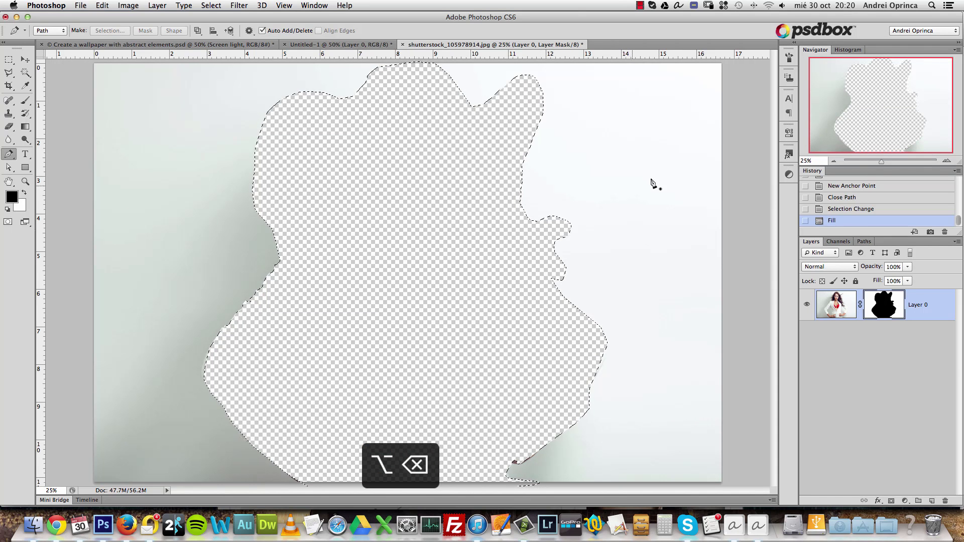
pyautogui.press('super+d')
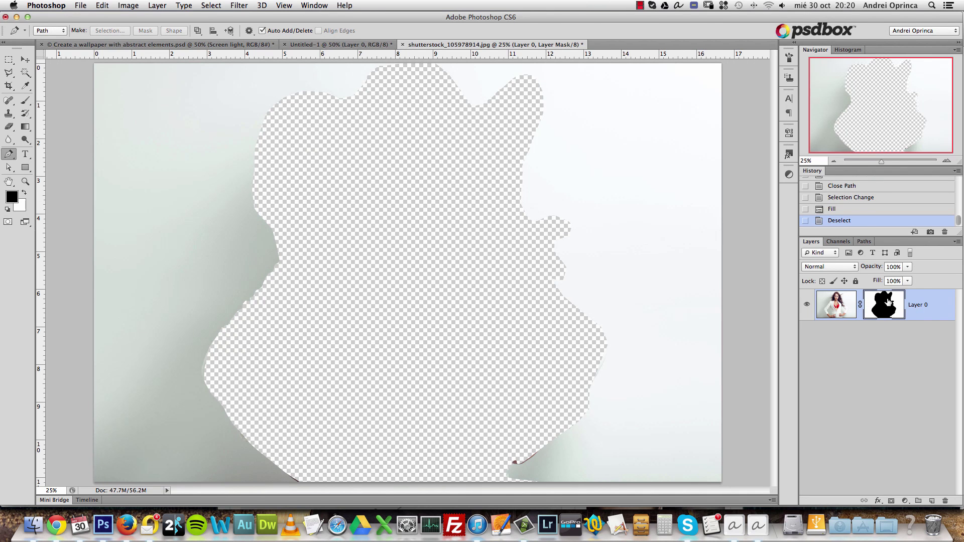
pyautogui.press('super+i')
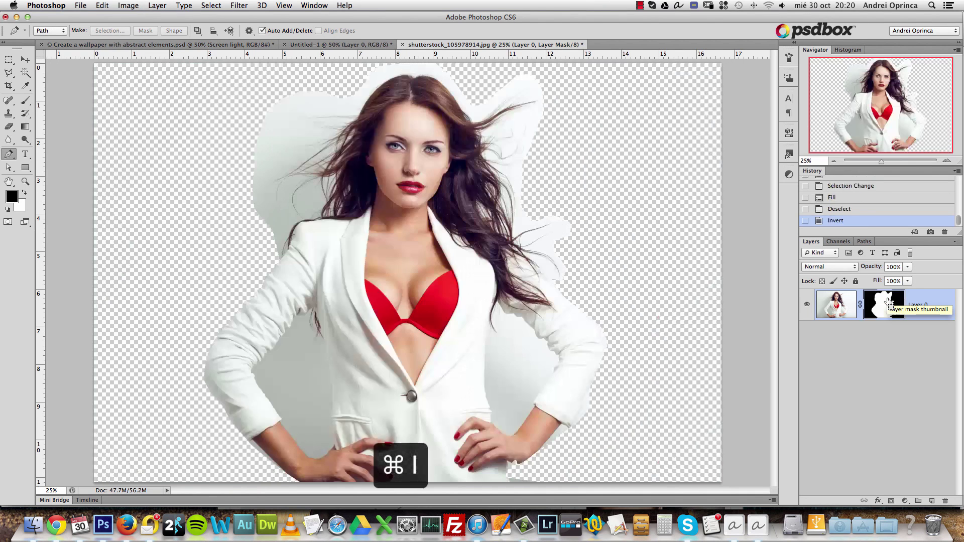
# Start a path in the gap between the first traced arm and the waist, following the inner sleeve and forearm to the hand.
pyautogui.click(297, 316)
pyautogui.click(284, 333)
pyautogui.click(276, 341)
pyautogui.click(264, 359)
pyautogui.click(256, 374)
pyautogui.click(261, 390)
pyautogui.click(271, 407)
pyautogui.click(295, 438)
pyautogui.click(304, 448)
pyautogui.click(317, 456)
# Continue the gap path up the side of the jacket, back toward its start under the armpit.
pyautogui.moveTo(325, 380); pyautogui.dragTo(325, 376)
pyautogui.moveTo(323, 368); pyautogui.dragTo(323, 363)
pyautogui.moveTo(319, 345); pyautogui.dragTo(306, 331)
pyautogui.moveTo(302, 325); pyautogui.dragTo(301, 322)
pyautogui.moveTo(300, 313); pyautogui.dragTo(301, 310)
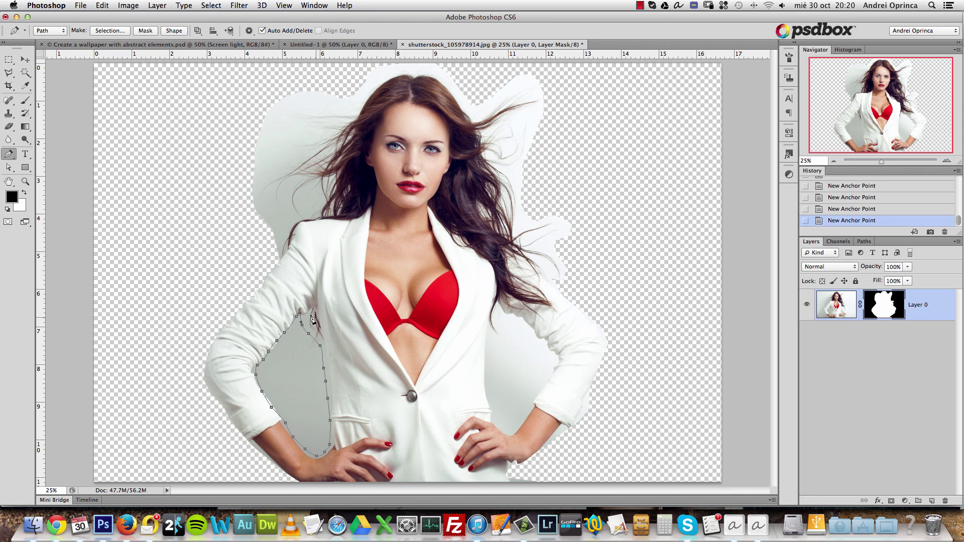
# Convert the traced arm gap to a selection, fill it with black on the layer mask and deselect.
pyautogui.rightClick(308, 367)
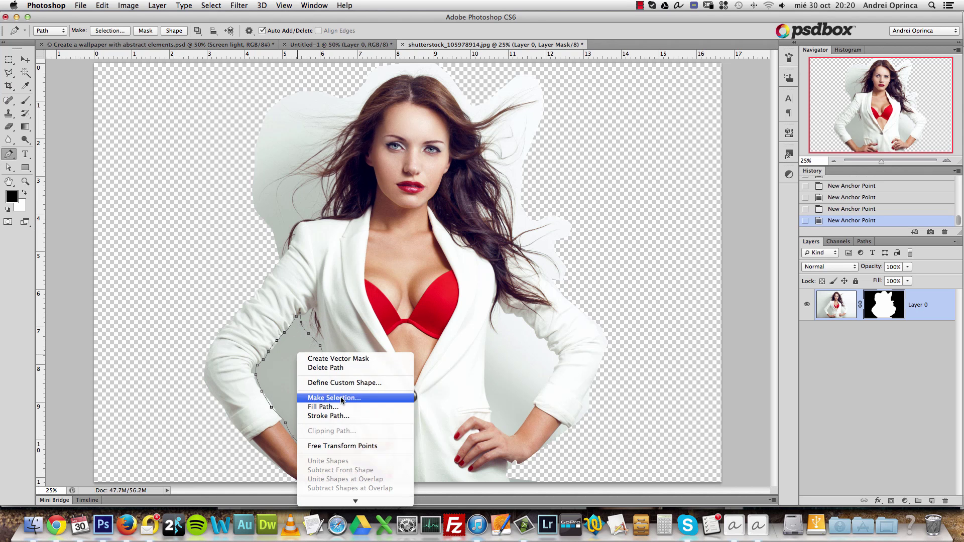
pyautogui.click(324, 396)
pyautogui.click(620, 90)
pyautogui.hotkey('alt', 'BackSpace')
pyautogui.press('super+d')
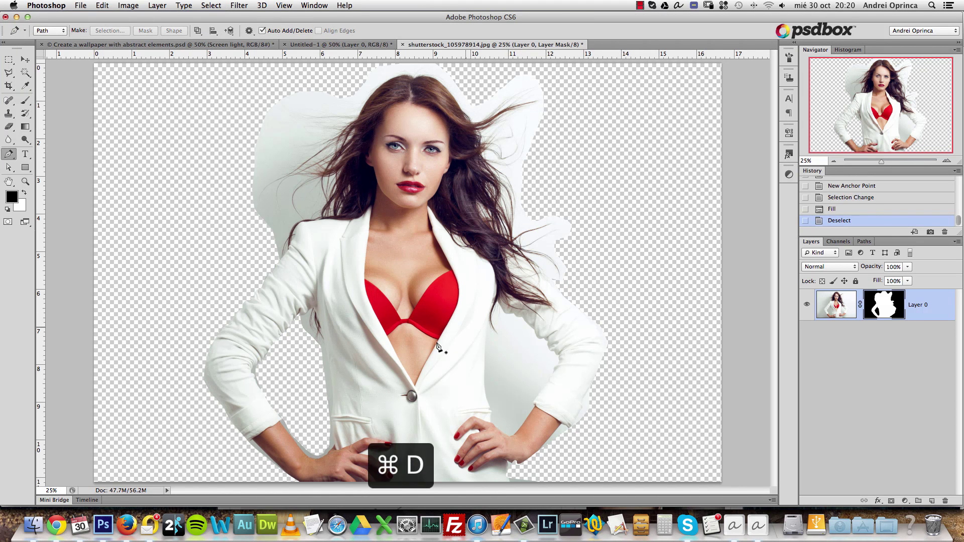
# Trace a closed path around the gap between the other arm and the jacket, from the armpit to the hand and back.
pyautogui.click(493, 310)
pyautogui.click(487, 328)
pyautogui.click(485, 342)
pyautogui.click(485, 360)
pyautogui.click(484, 382)
pyautogui.click(485, 397)
pyautogui.click(489, 422)
pyautogui.click(496, 432)
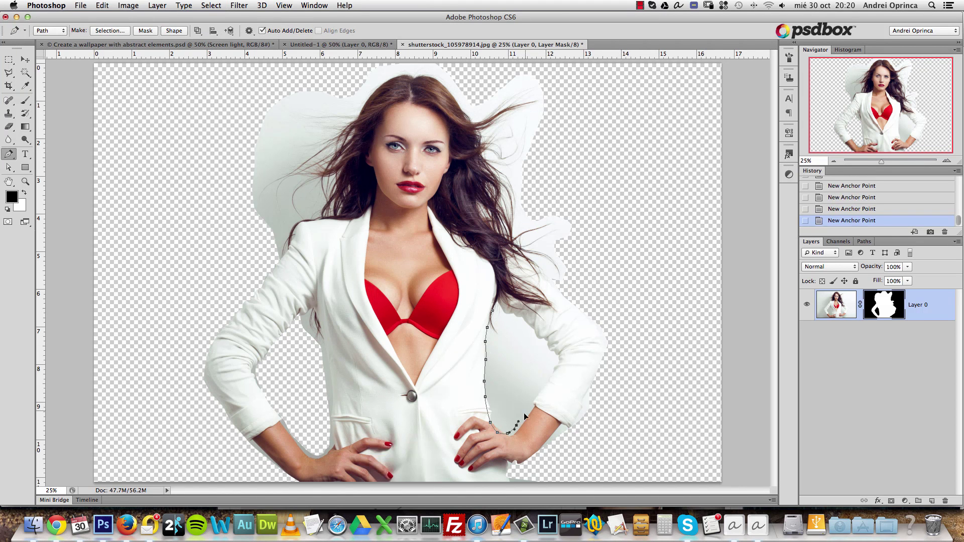
pyautogui.click(526, 327)
pyautogui.click(511, 316)
pyautogui.click(493, 310)
# Hide the second arm gap by filling its path selection with black on the layer mask, and deselect.
pyautogui.rightClick(507, 337)
pyautogui.click(554, 384)
pyautogui.click(623, 91)
pyautogui.hotkey('alt', 'BackSpace')
pyautogui.press('super+d')
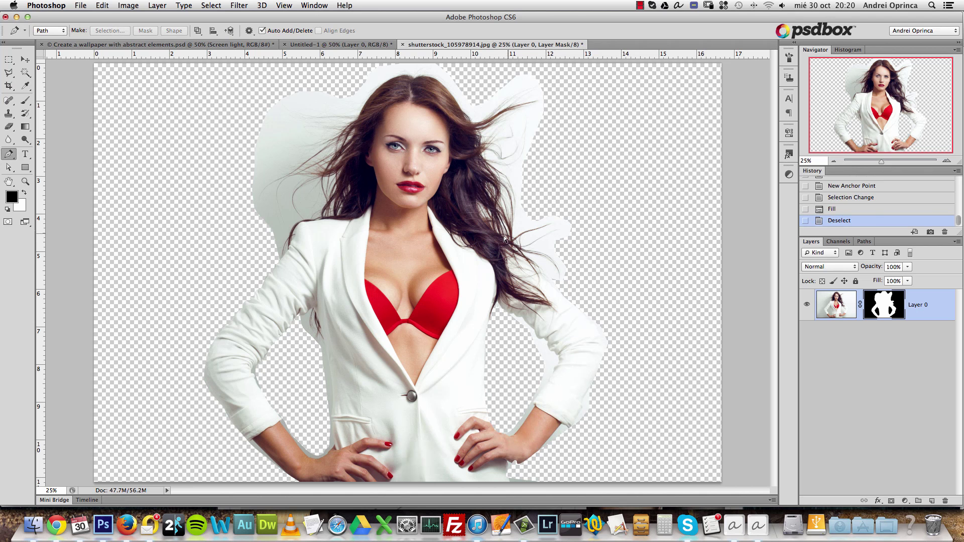
# Close shutterstock_105978914.jpg without saving, switch to Finder and open WOMAN-EXTRACT.psd from the Stock folder.
pyautogui.press('super+w')
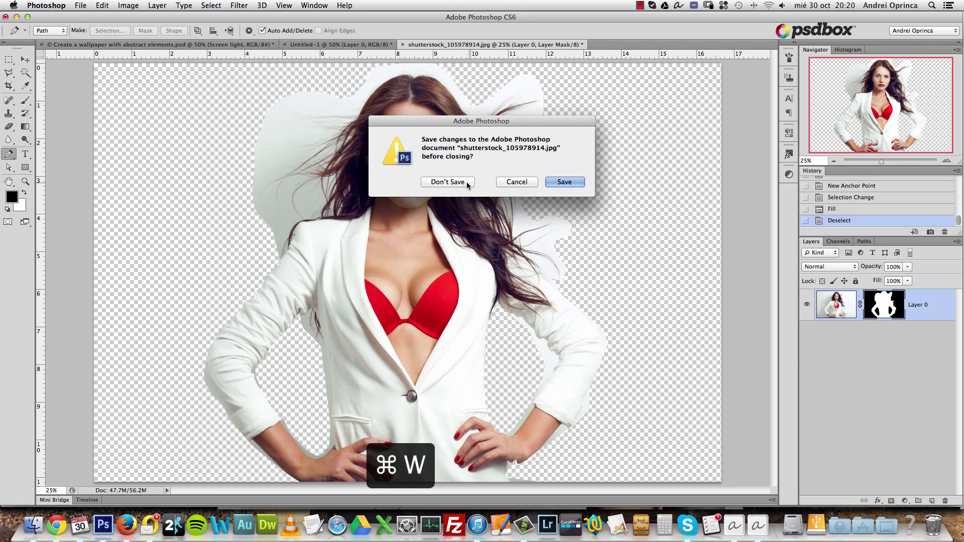
pyautogui.click(468, 186)
pyautogui.press('super+Tab')
pyautogui.click(703, 79)
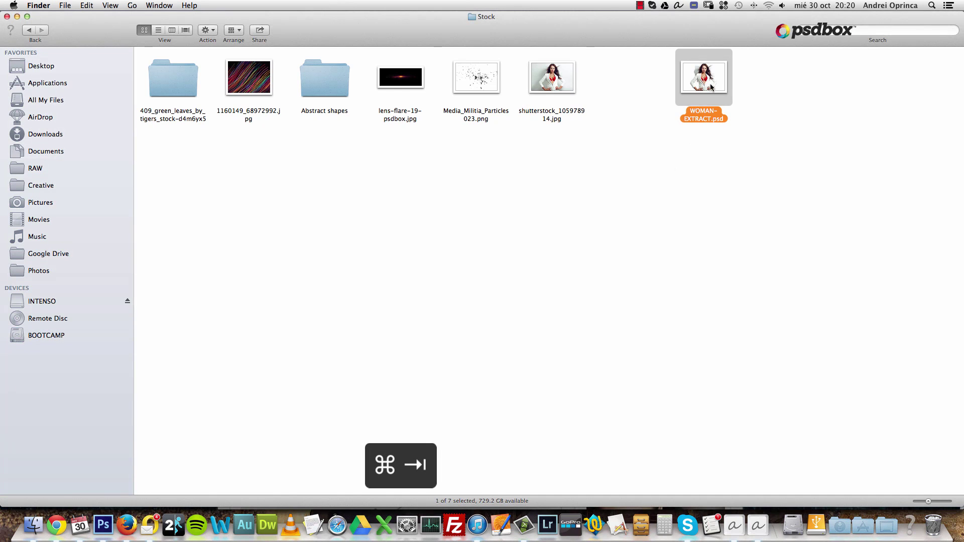
pyautogui.click(748, 166)
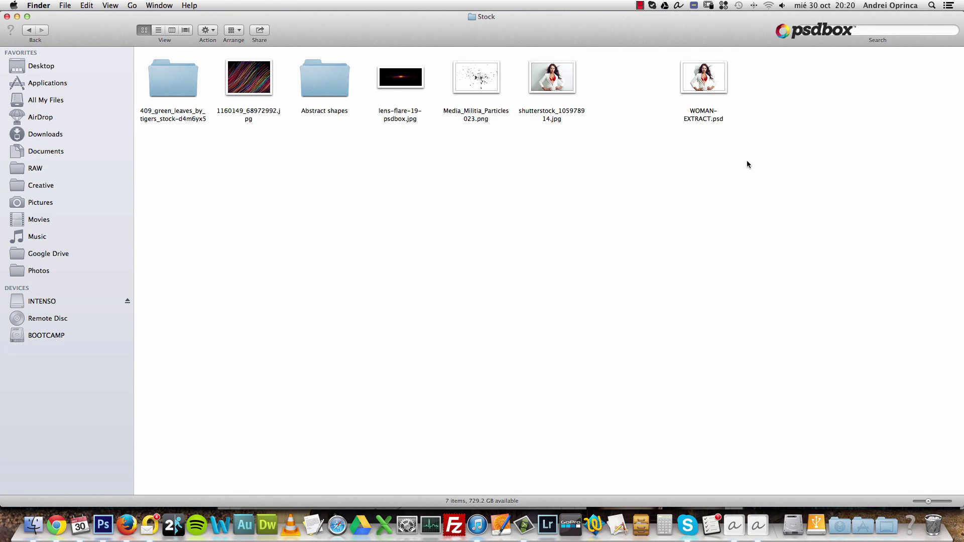
pyautogui.doubleClick(720, 83)
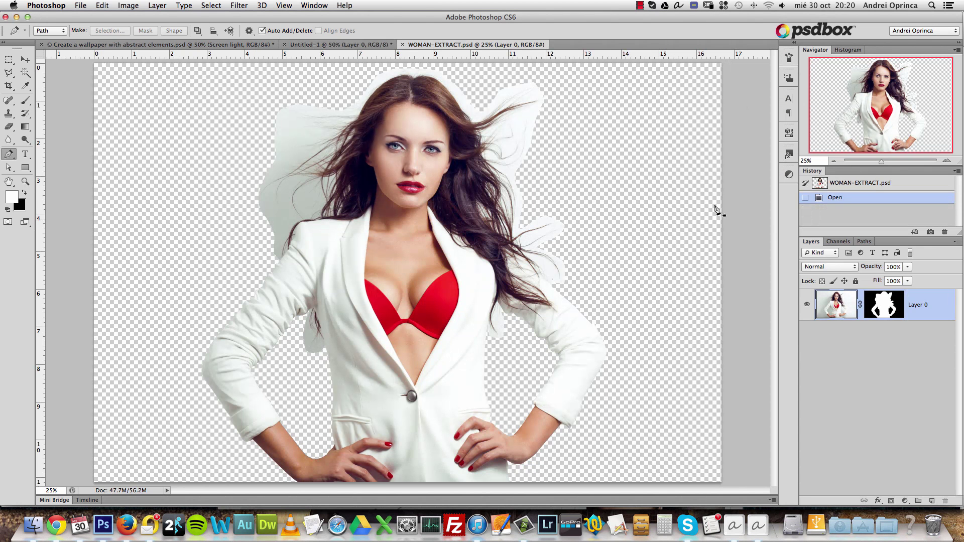
# Inspect the edges of the prepared cutout at 100% around the arms, waist and hair, and return to the whole figure.
pyautogui.press('super+1')
pyautogui.moveTo(632, 244); pyautogui.dragTo(239, 296)
pyautogui.moveTo(552, 372); pyautogui.dragTo(394, 138)
pyautogui.moveTo(565, 268); pyautogui.dragTo(720, 364)
pyautogui.moveTo(515, 157); pyautogui.dragTo(578, 297)
pyautogui.keyDown('alt'); pyautogui.click(430, 263); pyautogui.keyUp('alt')
pyautogui.keyDown('alt'); pyautogui.click(430, 263); pyautogui.keyUp('alt')
pyautogui.keyDown('alt'); pyautogui.click(430, 262); pyautogui.keyUp('alt')
pyautogui.keyDown('alt'); pyautogui.click(430, 263); pyautogui.keyUp('alt')
pyautogui.keyDown('alt'); pyautogui.click(426, 259); pyautogui.keyUp('alt')
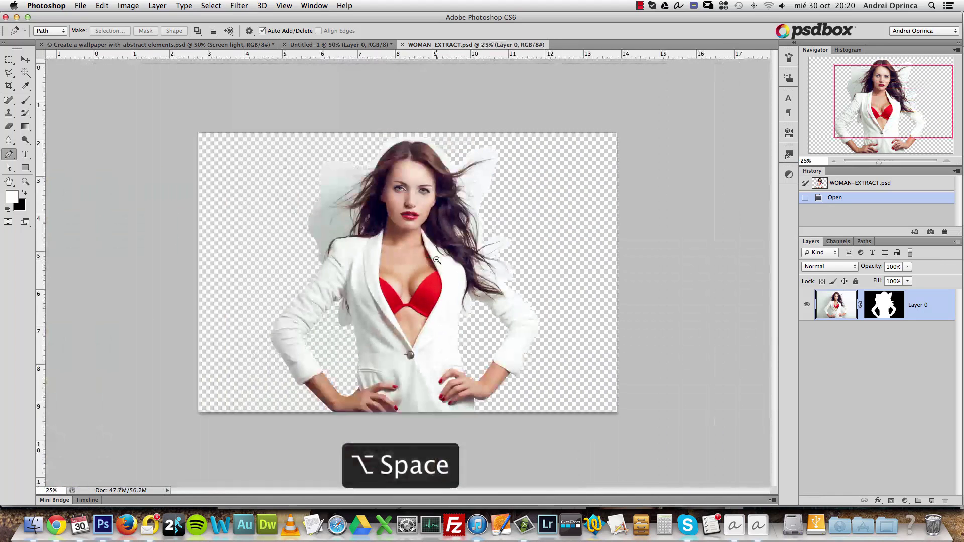
# Copy the masked model layer into the Untitled-1 document with the Move tool and close WOMAN-EXTRACT.psd.
pyautogui.click(29, 60)
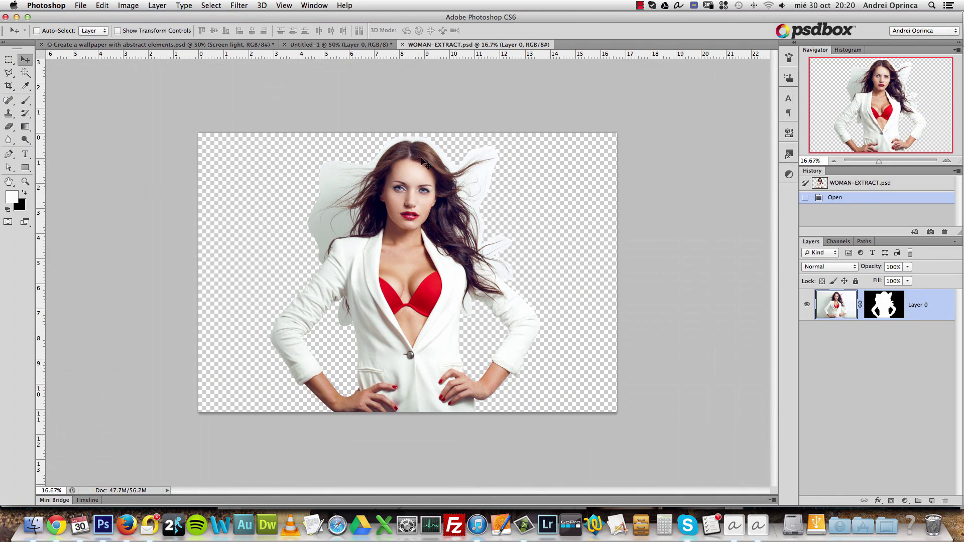
pyautogui.moveTo(442, 175); pyautogui.dragTo(399, 142)
pyautogui.click(431, 45)
pyautogui.click(402, 44)
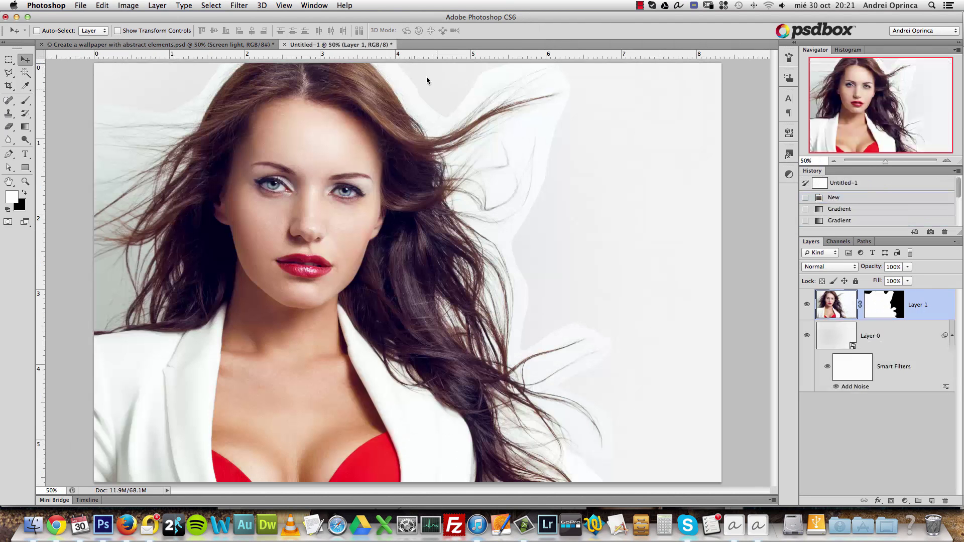
# Scale the model layer to 50% proportionally with Free Transform, move it up to the canvas's bottom edge and nudge it down slightly.
pyautogui.hotkey('alt', 'space')
pyautogui.keyDown('alt'); pyautogui.click(472, 125); pyautogui.keyUp('alt')
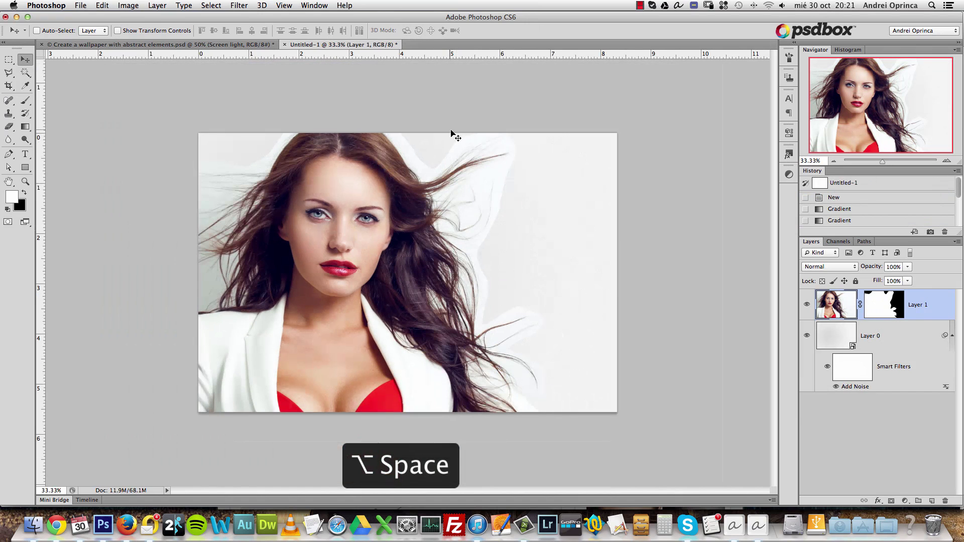
pyautogui.press('super+t')
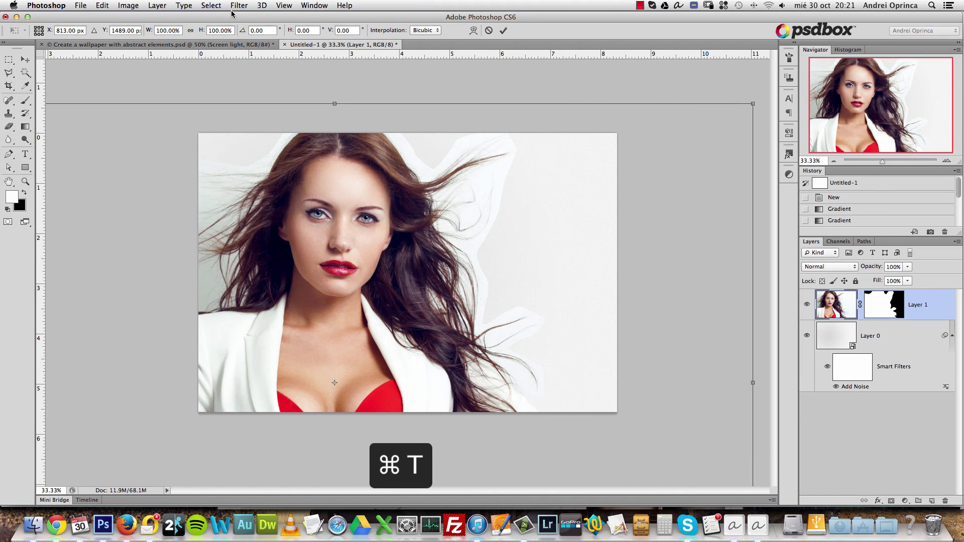
pyautogui.click(190, 30)
pyautogui.write('50')
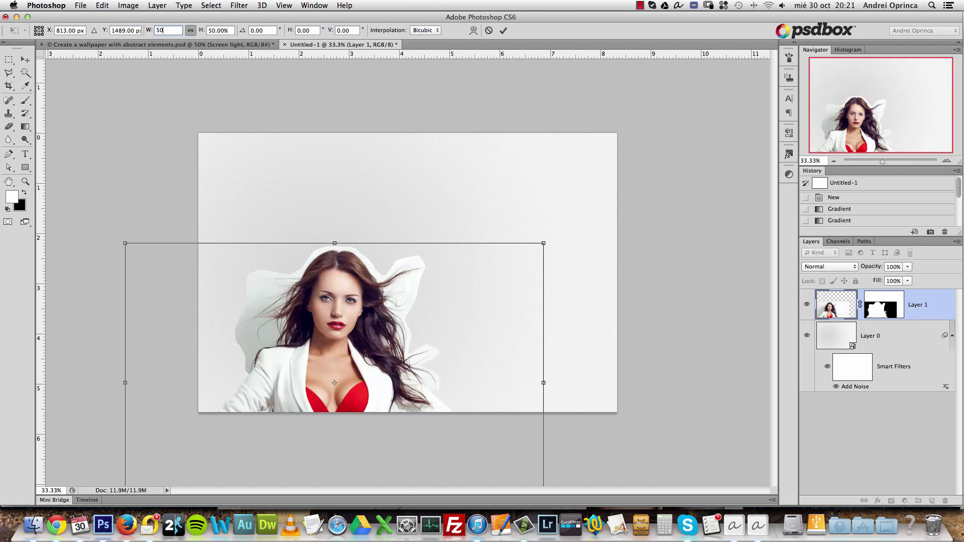
pyautogui.moveTo(391, 306); pyautogui.dragTo(393, 229)
pyautogui.press('Return')
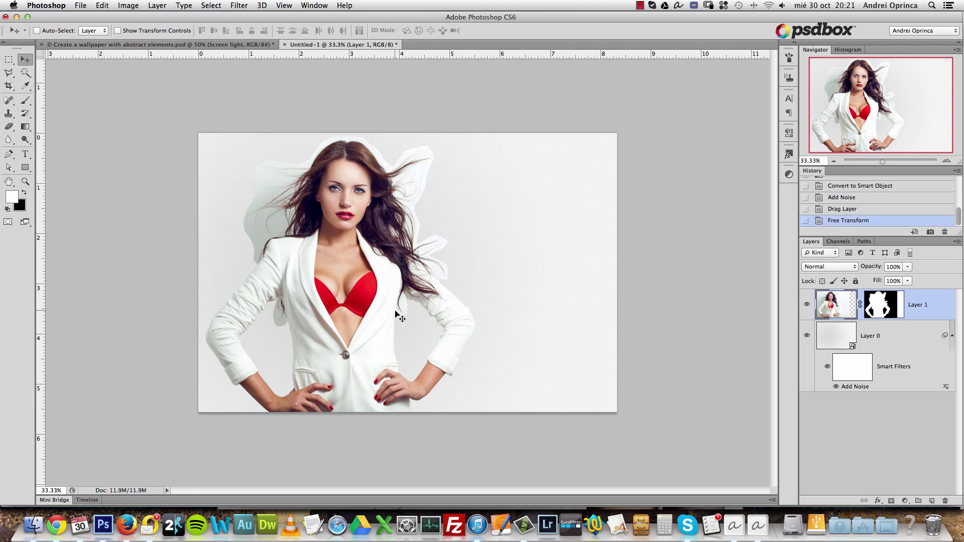
pyautogui.press('Down')
pyautogui.press('Down')
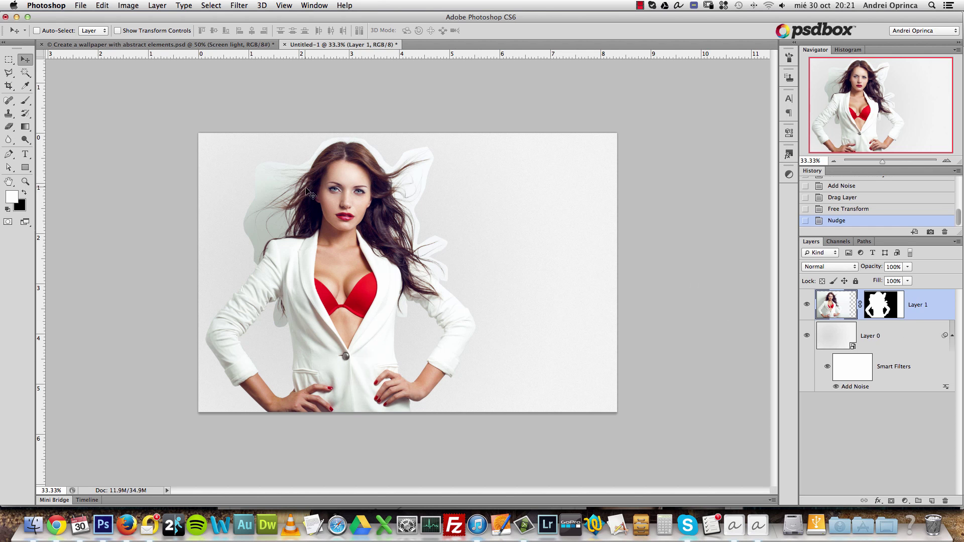
# Try converting the model layer to a smart object, and undo the conversion.
pyautogui.rightClick(927, 300)
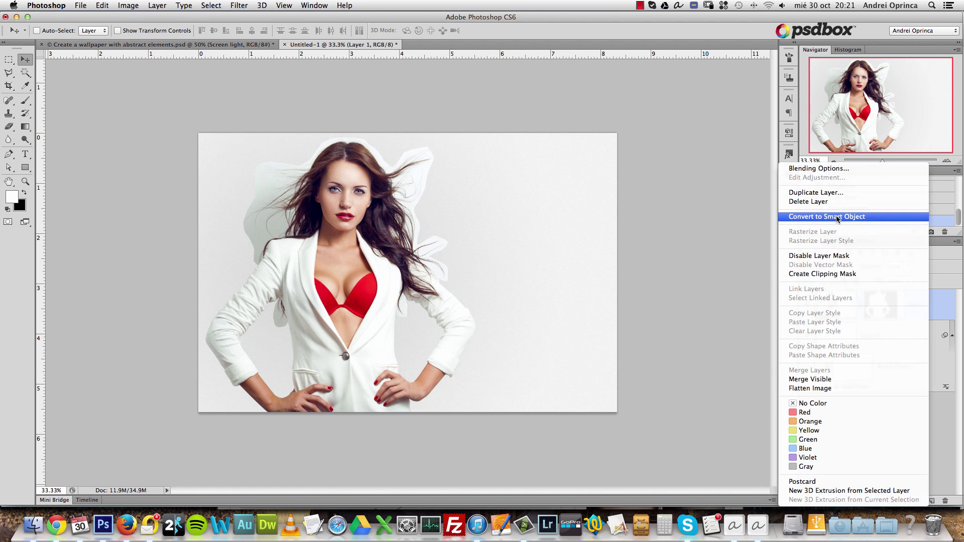
pyautogui.click(830, 218)
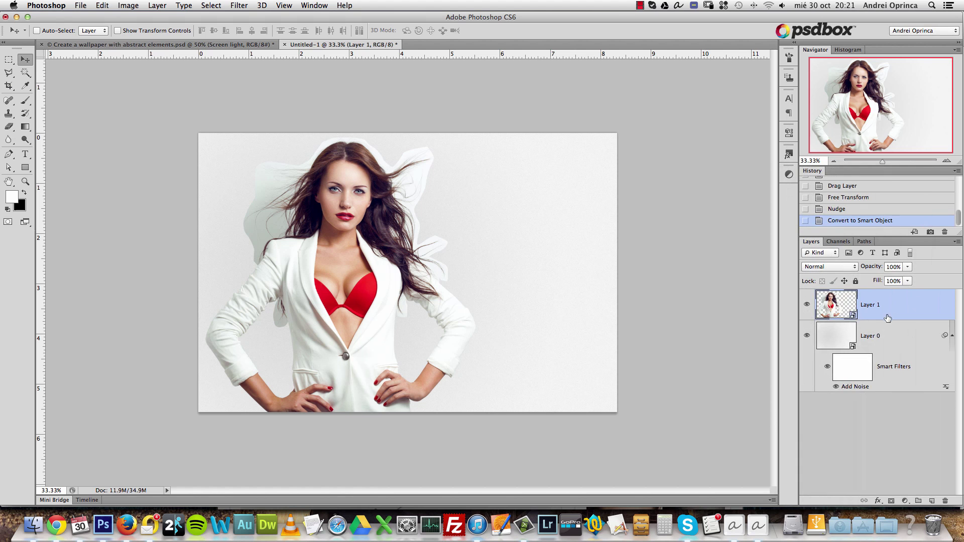
pyautogui.hotkey('ctrl', 'z')
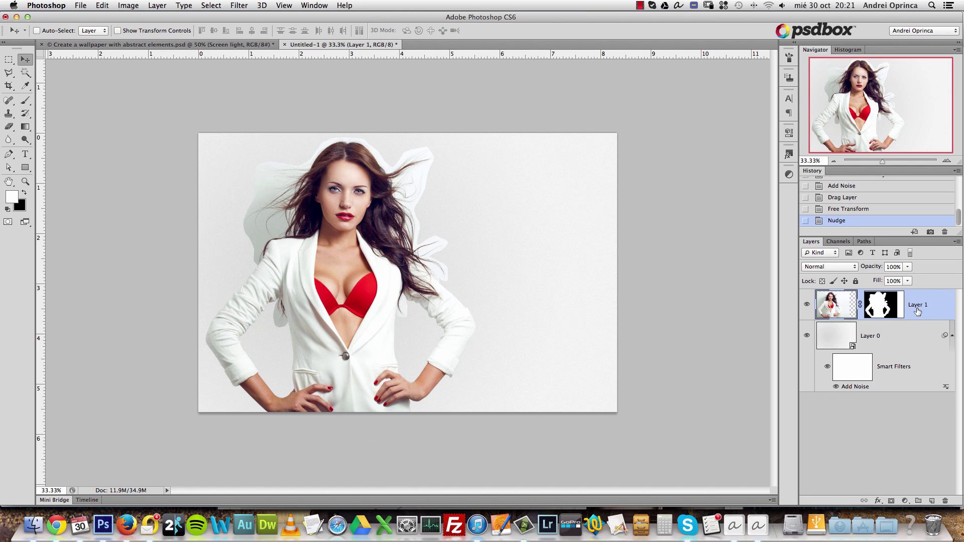
# Duplicate the masked model layer twice.
pyautogui.hotkey('ctrl', 'j')
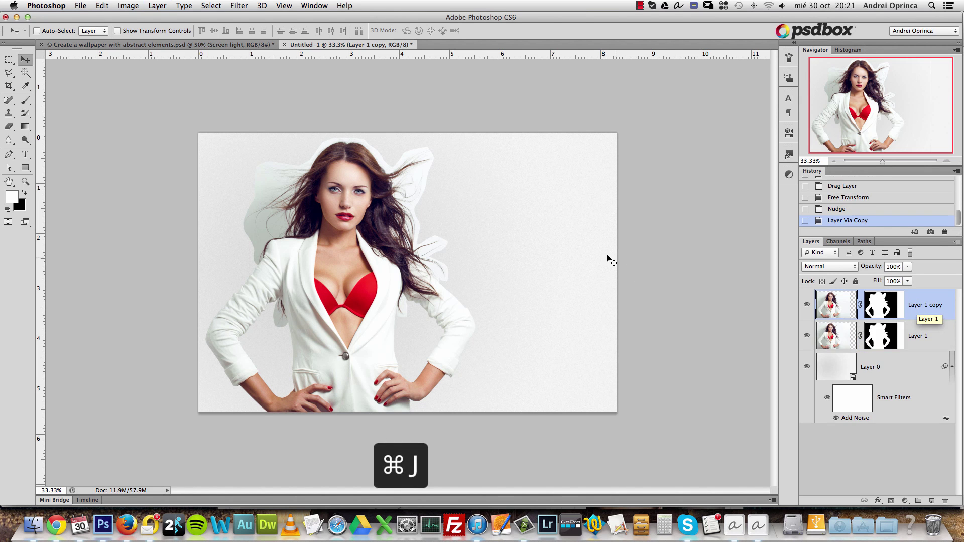
pyautogui.press('super+j')
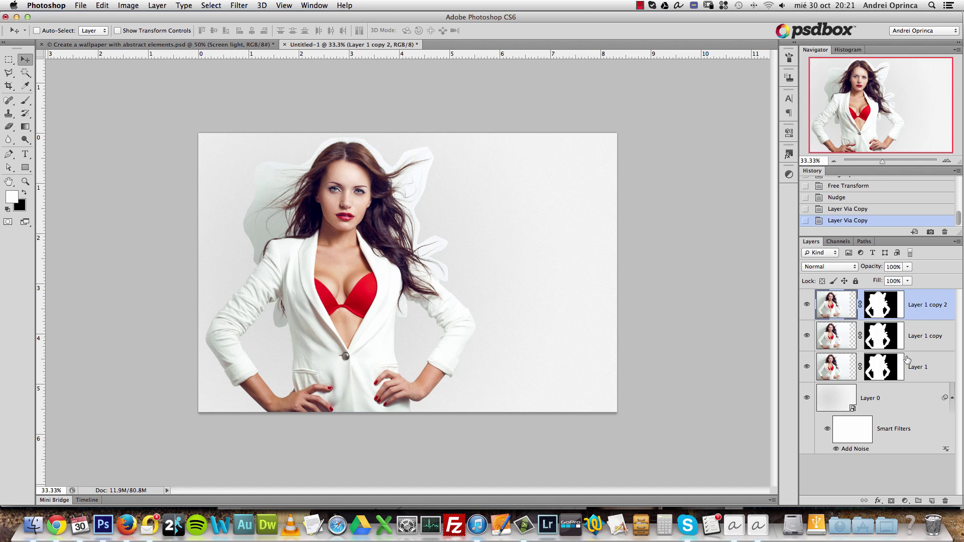
# Hide Layer 1, rename it "backup" and move it to the bottom of the layer stack.
pyautogui.click(806, 367)
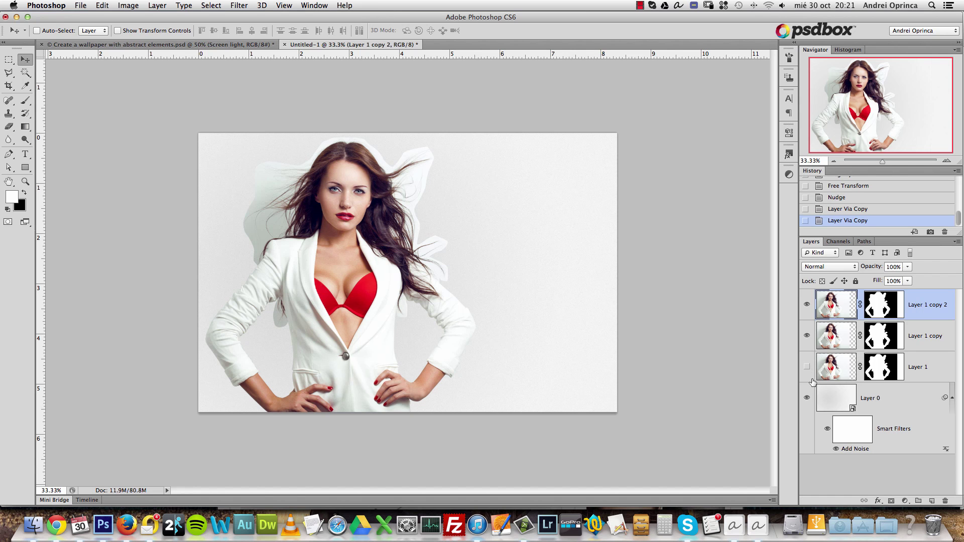
pyautogui.doubleClick(918, 368)
pyautogui.write('backup')
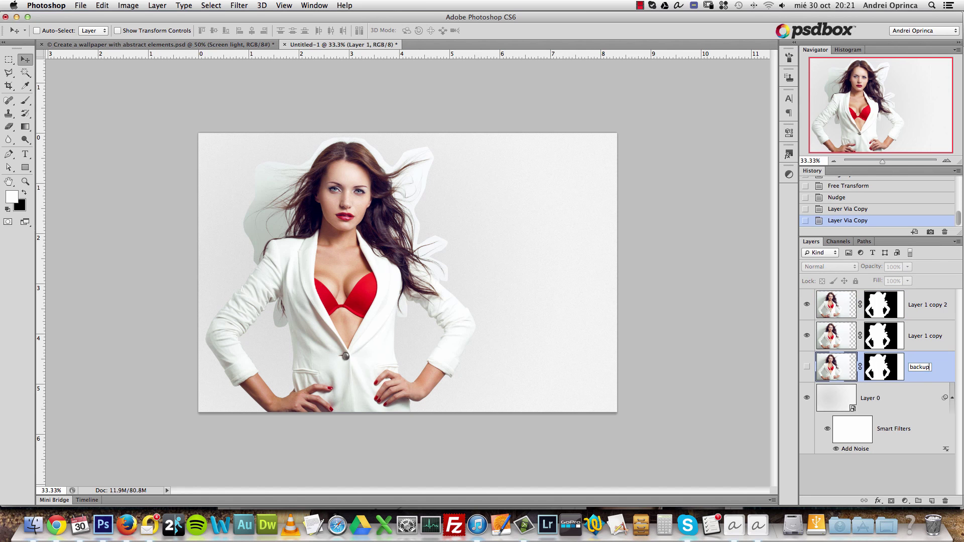
pyautogui.press('Return')
pyautogui.moveTo(927, 372); pyautogui.dragTo(920, 456)
# Rename the layer "Layer 1 copy" to "original shadows".
pyautogui.click(929, 341)
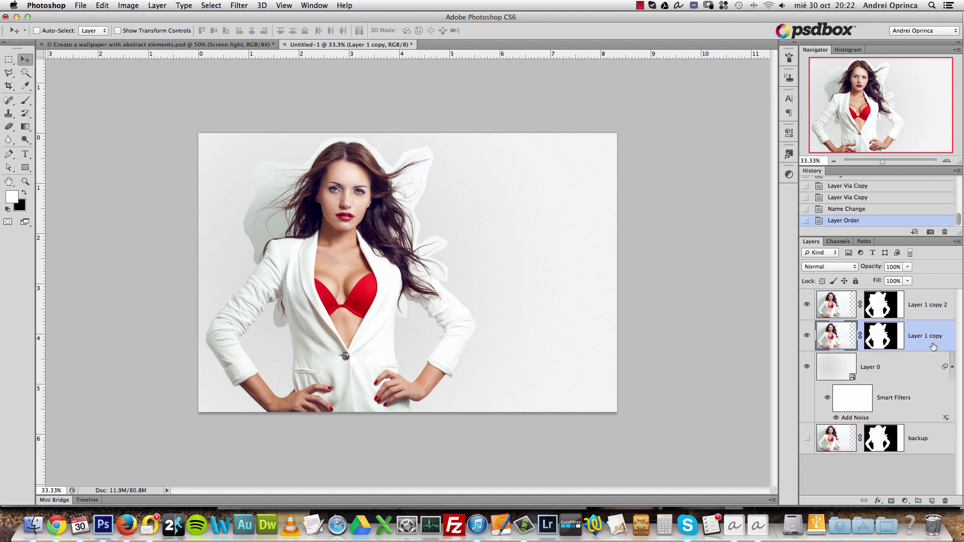
pyautogui.doubleClick(929, 338)
pyautogui.write('or')
pyautogui.write('iginal shadows')
pyautogui.press('Return')
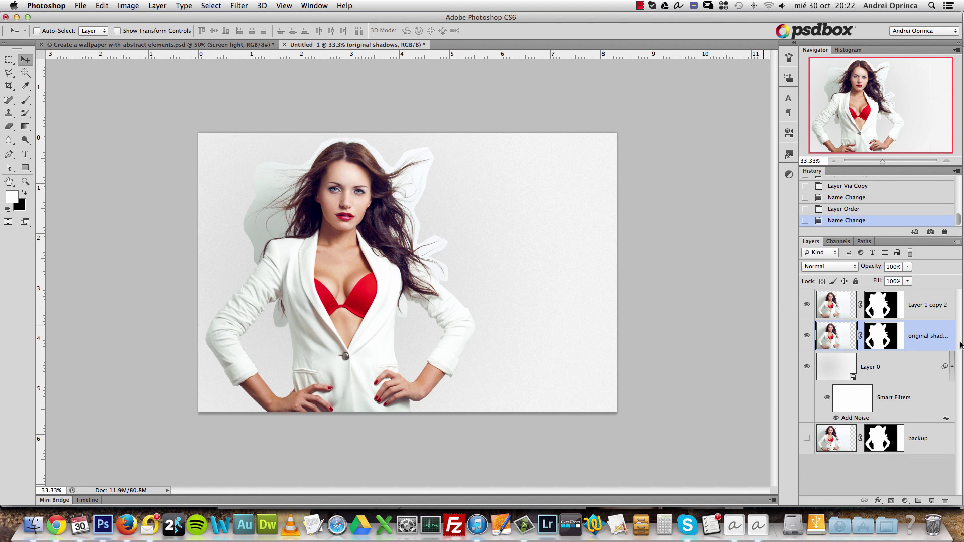
# Link the "Layer 1 copy 2" and "original shadows" layers together.
pyautogui.keyDown('shift'); pyautogui.click(929, 318); pyautogui.keyUp('shift')
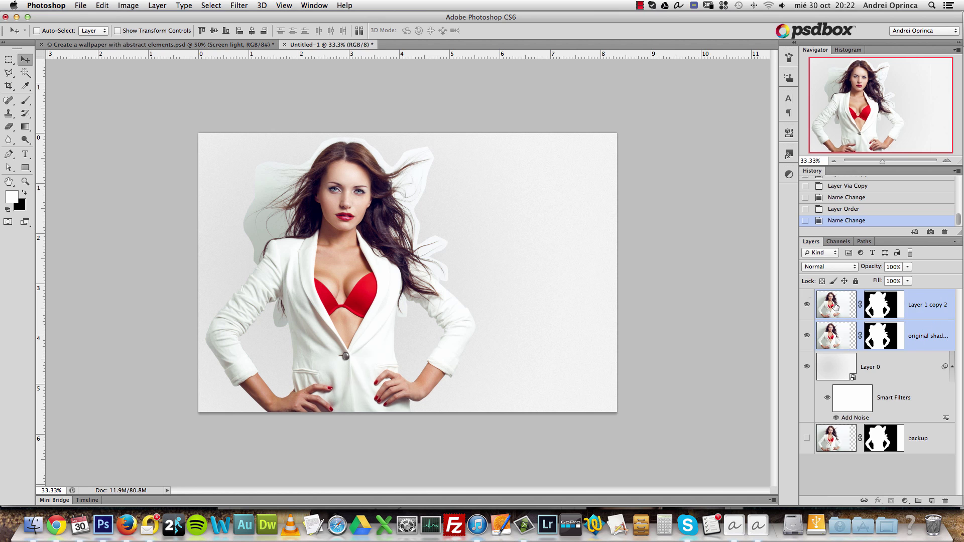
pyautogui.moveTo(798, 293); pyautogui.dragTo(771, 293)
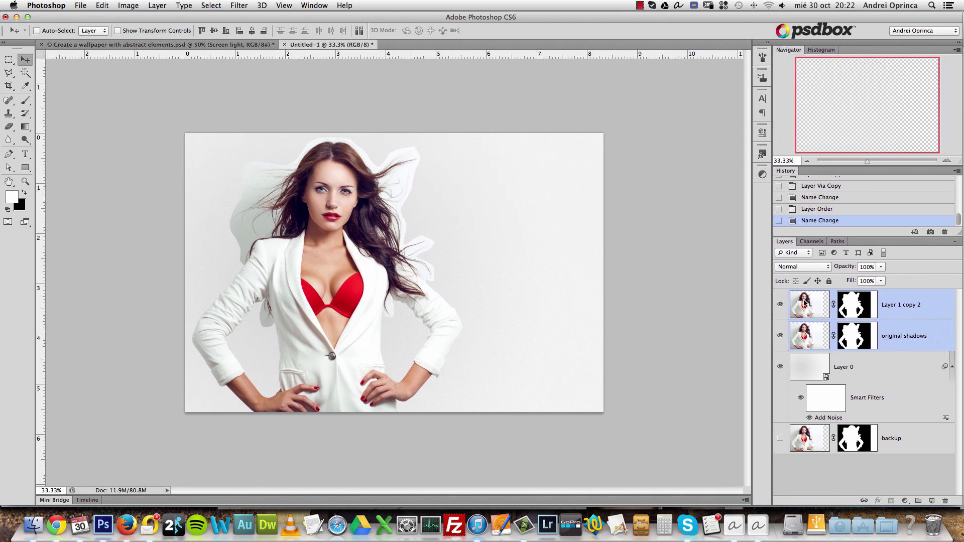
pyautogui.rightClick(910, 302)
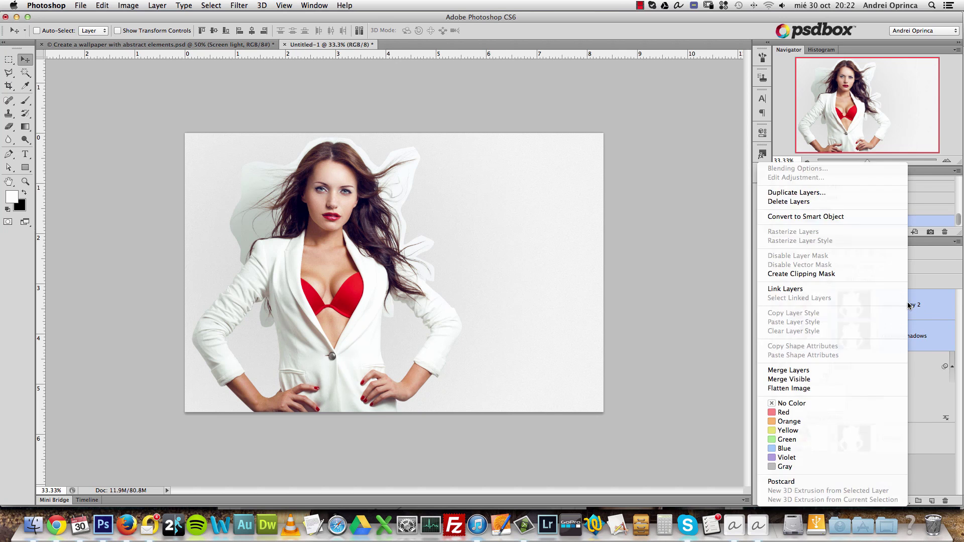
pyautogui.click(798, 293)
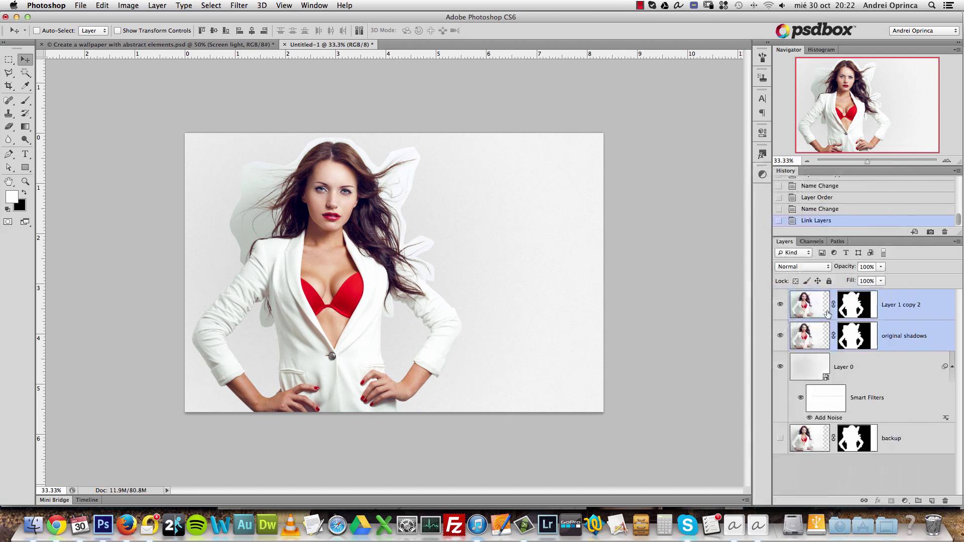
# Rename the topmost layer, "Layer 1 copy 2", to "model".
pyautogui.click(902, 310)
pyautogui.doubleClick(906, 304)
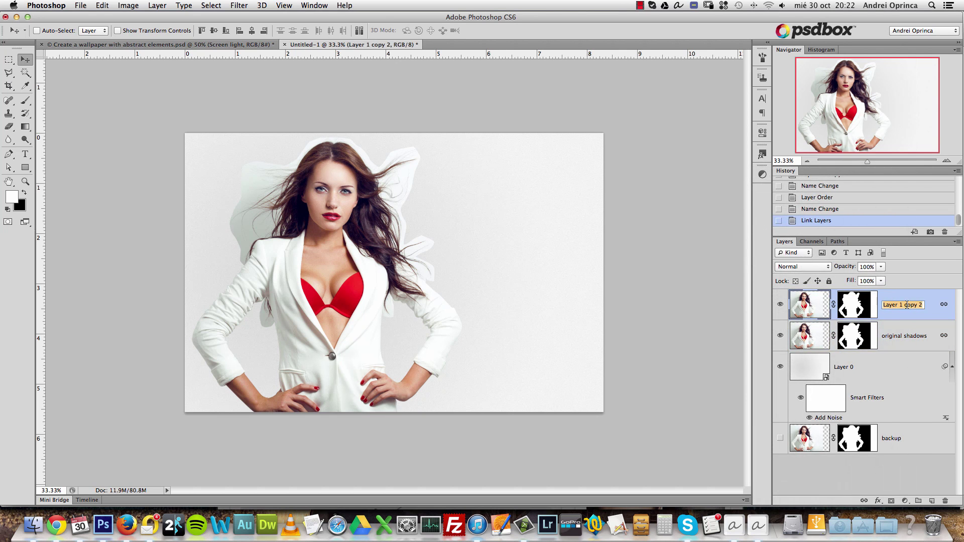
pyautogui.write('model')
pyautogui.press('Return')
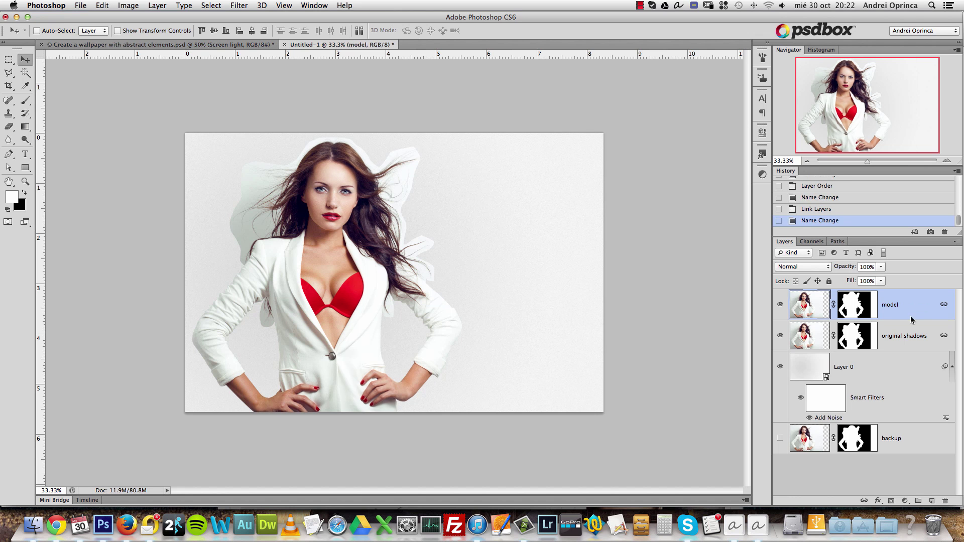
# Hide the "original shadows" layer and collapse the smart filters list of the background Layer 0.
pyautogui.click(897, 332)
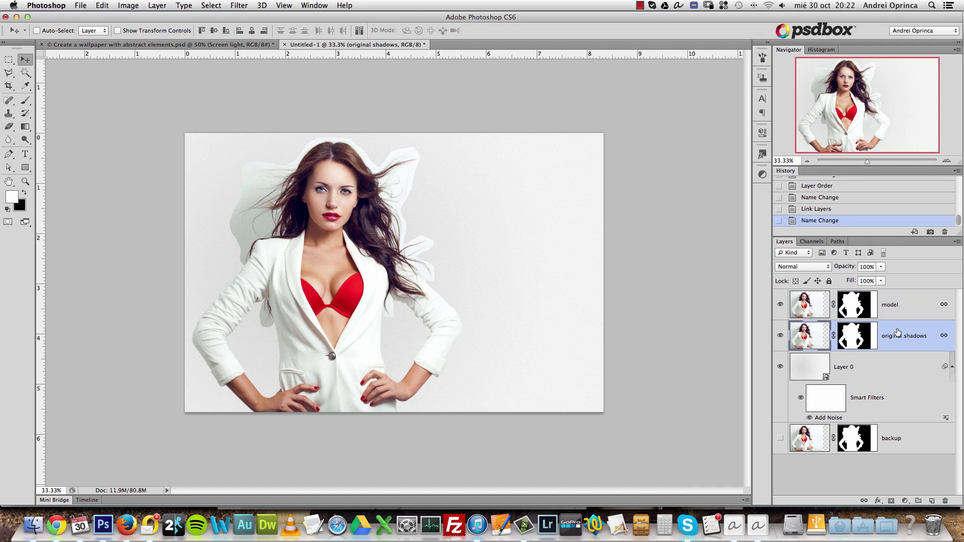
pyautogui.click(778, 337)
pyautogui.click(952, 369)
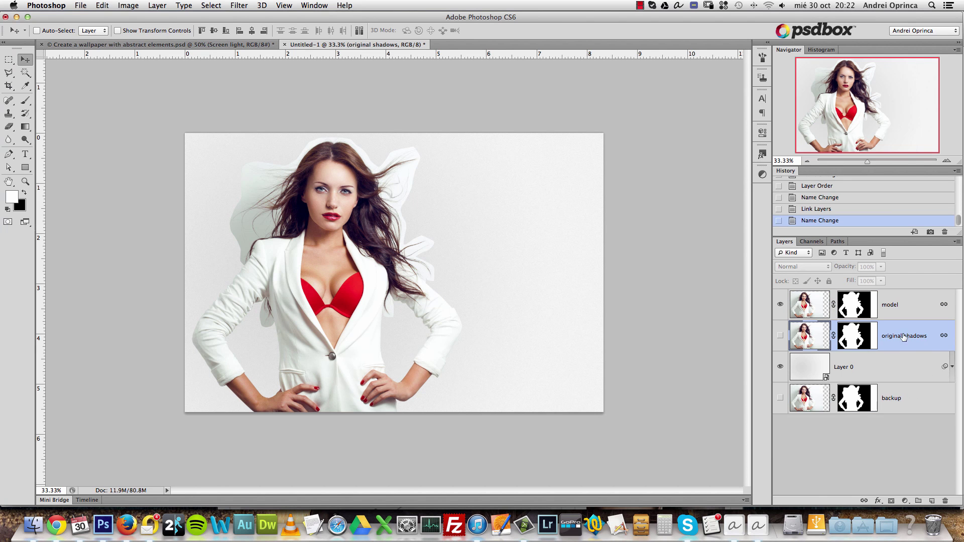
# Convert the "model" layer to a smart object.
pyautogui.click(897, 308)
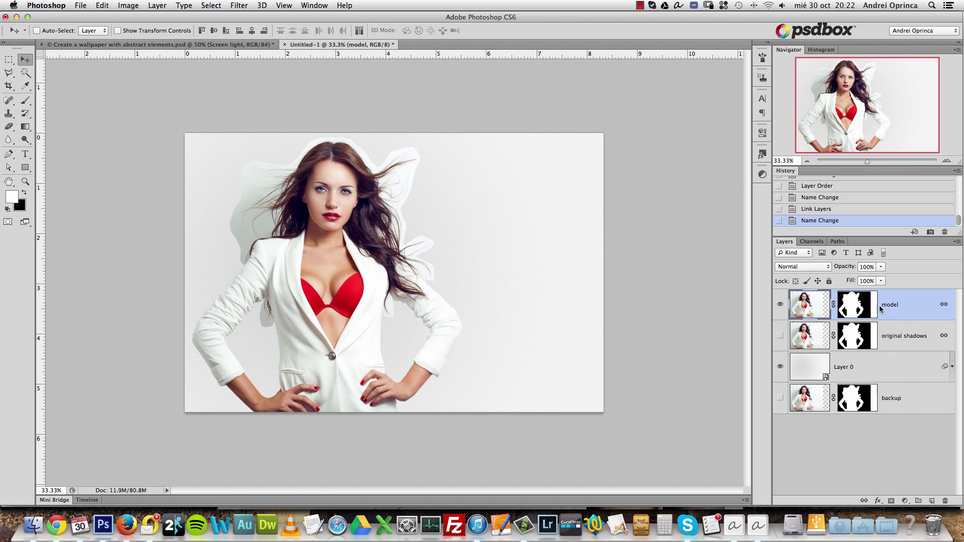
pyautogui.rightClick(907, 308)
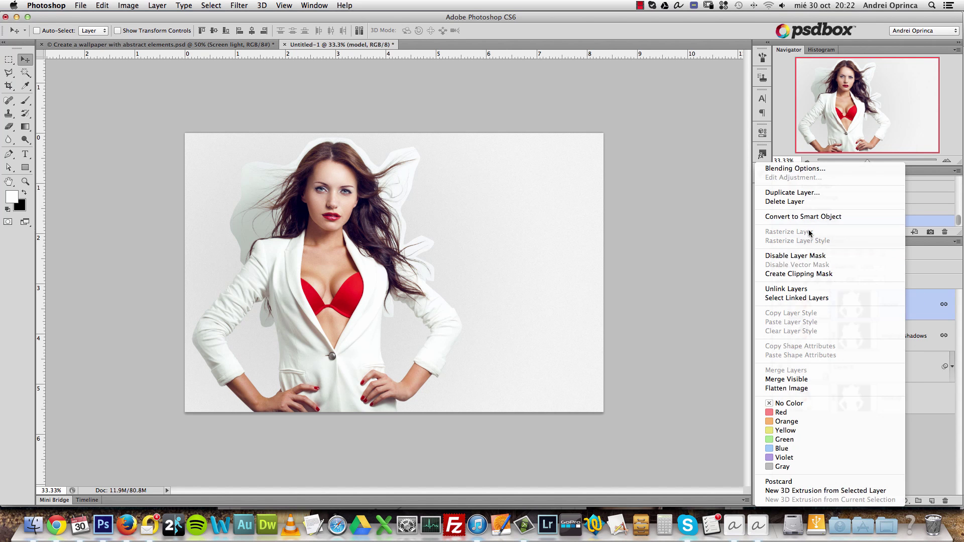
pyautogui.click(822, 218)
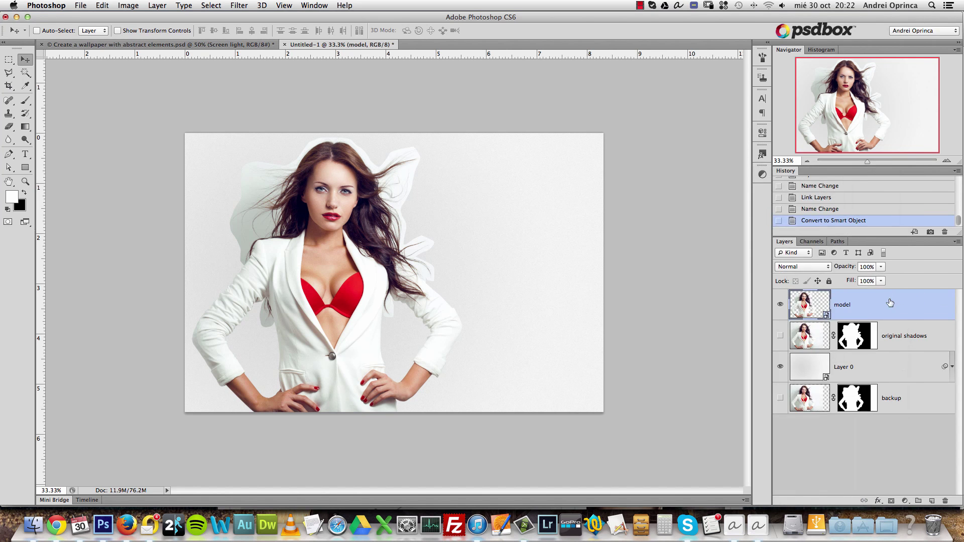
# Link the "model" smart object with the "original shadows" layer again and make "model" the only selected layer.
pyautogui.click(908, 331)
pyautogui.keyDown('shift'); pyautogui.click(914, 311); pyautogui.keyUp('shift')
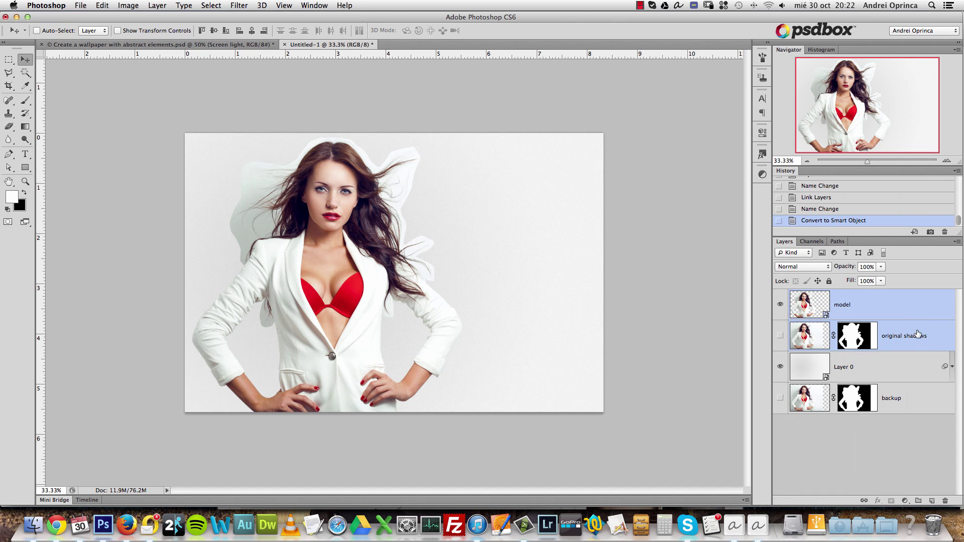
pyautogui.rightClick(916, 336)
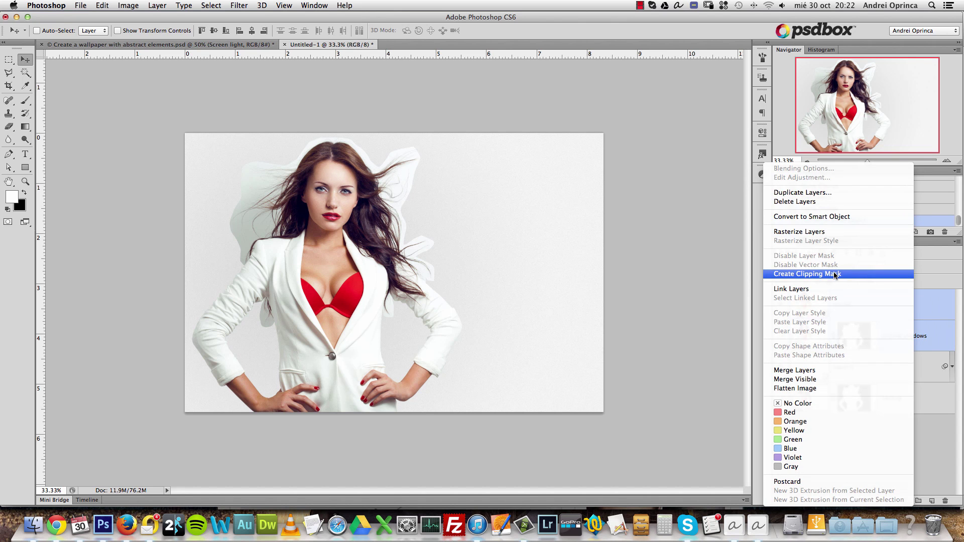
pyautogui.press('Escape')
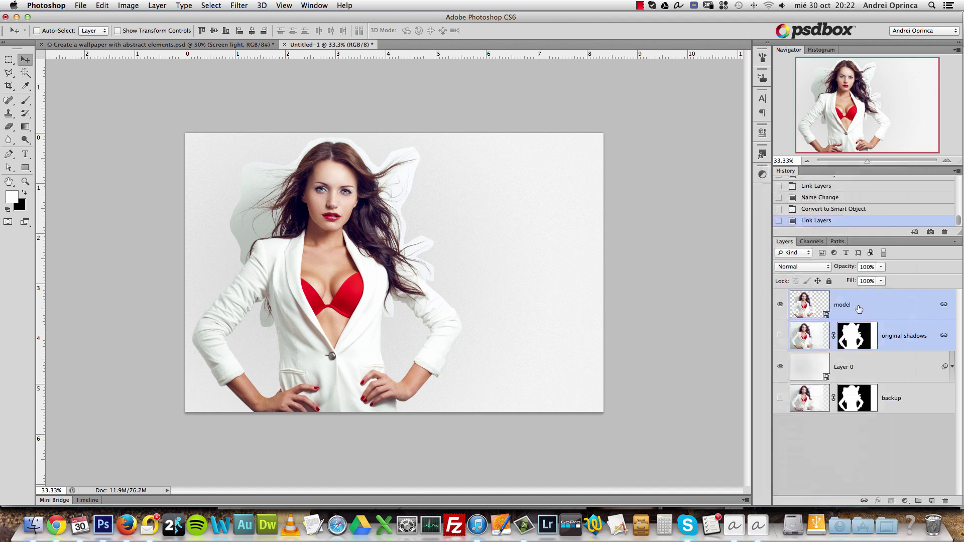
pyautogui.click(915, 305)
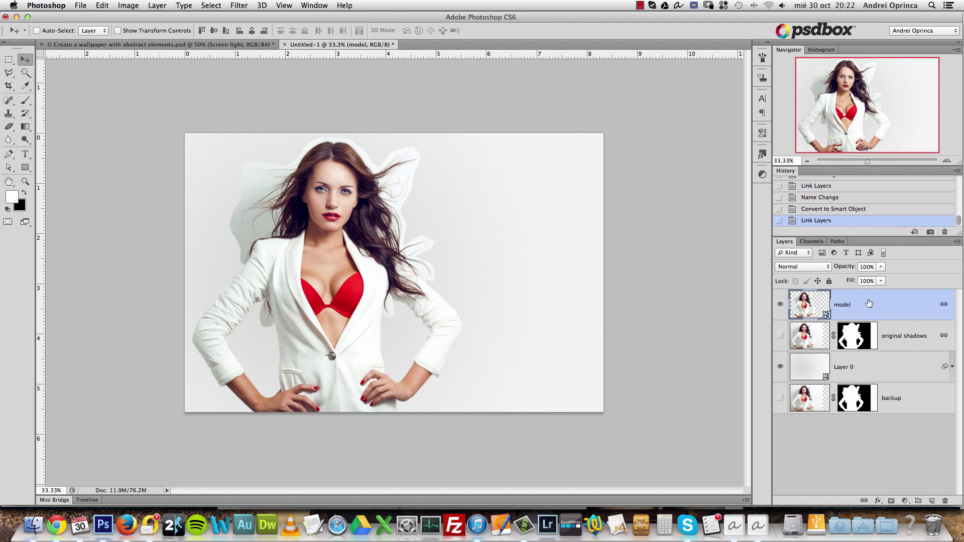
# Try moving the linked model layers across the canvas, and undo the move.
pyautogui.moveTo(433, 280); pyautogui.dragTo(538, 262)
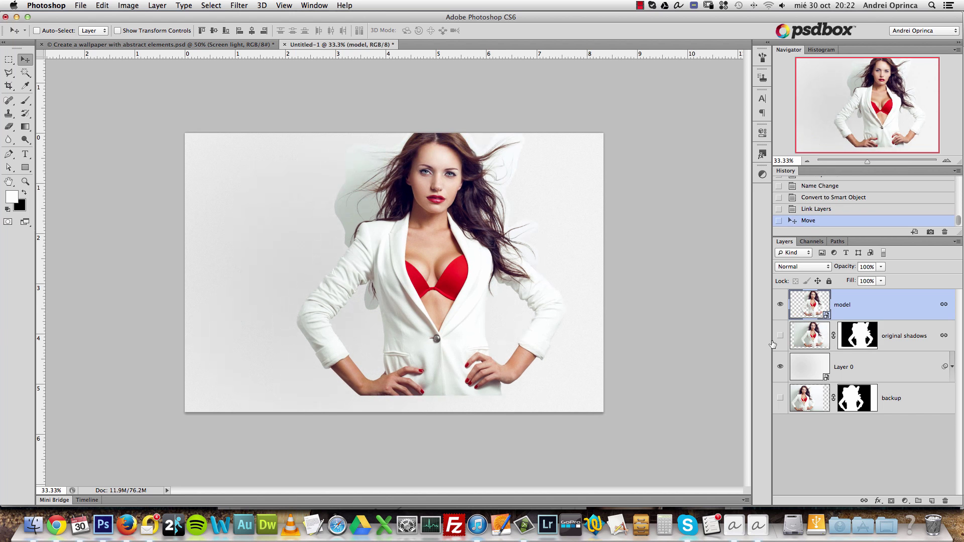
pyautogui.press('super+z')
# Load the outline of the "model" layer's pixels as a selection.
pyautogui.press('super+1')
pyautogui.scroll(5, 426, 236)
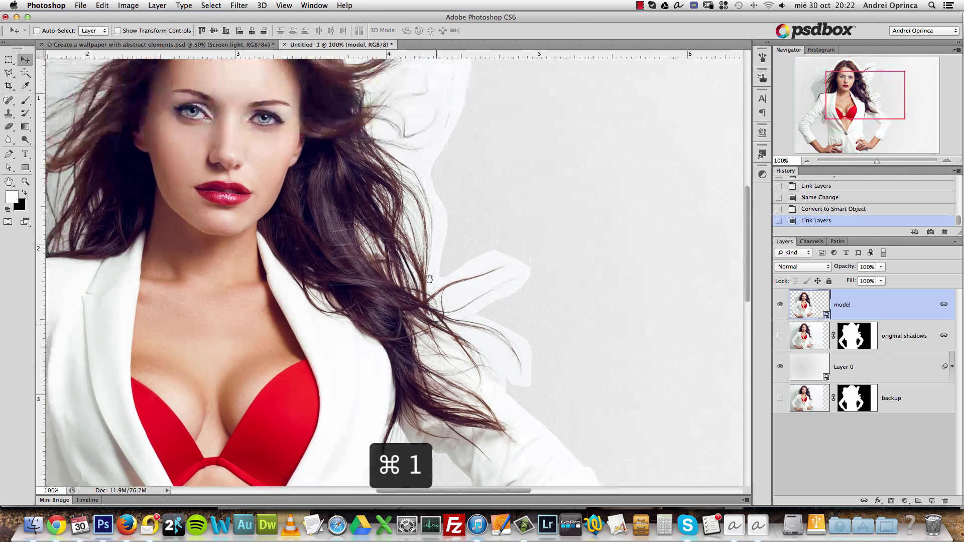
pyautogui.moveTo(326, 173); pyautogui.dragTo(538, 256)
pyautogui.keyDown('alt'); pyautogui.click(538, 256); pyautogui.keyUp('alt')
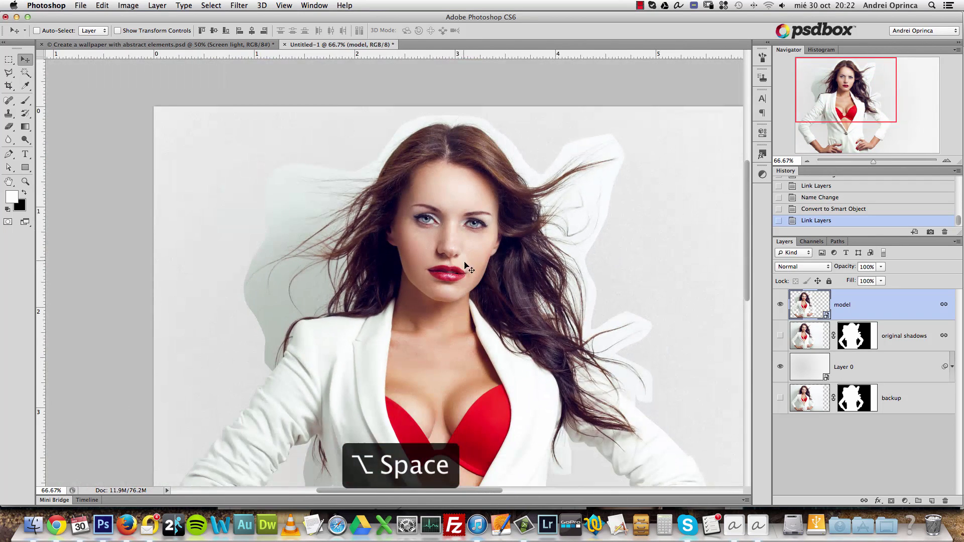
pyautogui.scroll(-3, 502, 285)
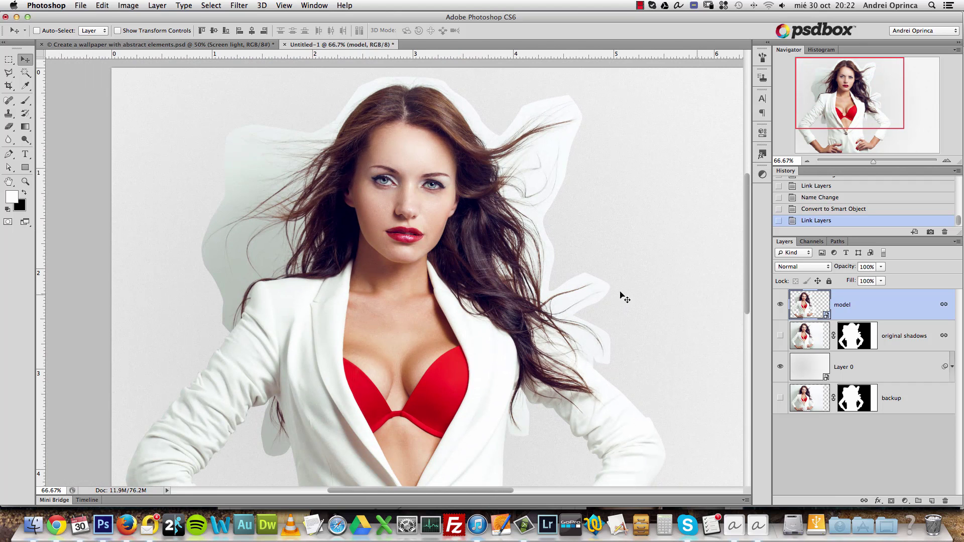
pyautogui.keyDown('alt'); pyautogui.click(472, 211); pyautogui.keyUp('alt')
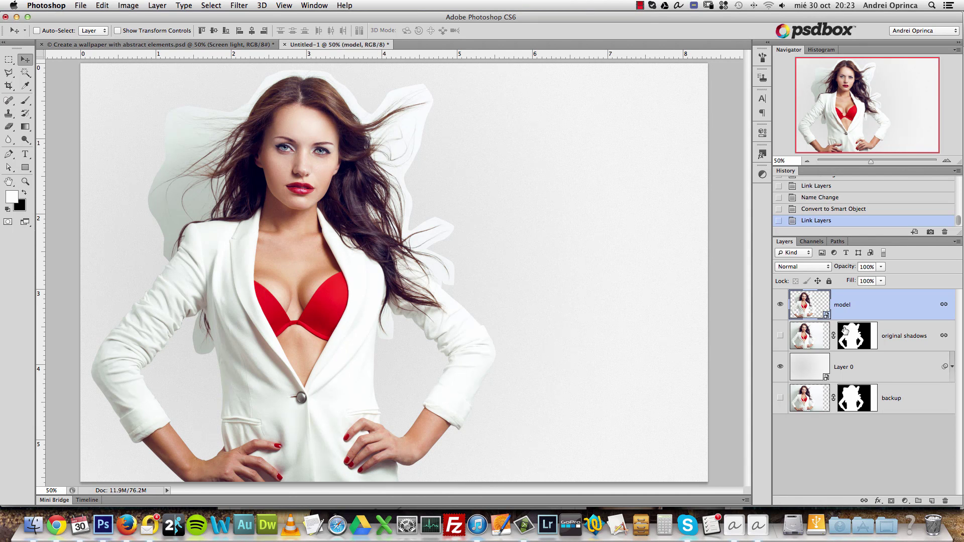
pyautogui.moveTo(802, 309)
pyautogui.mouseDown()
pyautogui.moveTo(811, 301)
pyautogui.moveTo(812, 310)
pyautogui.mouseUp()
pyautogui.keyDown('super'); pyautogui.click(817, 304); pyautogui.keyUp('super')
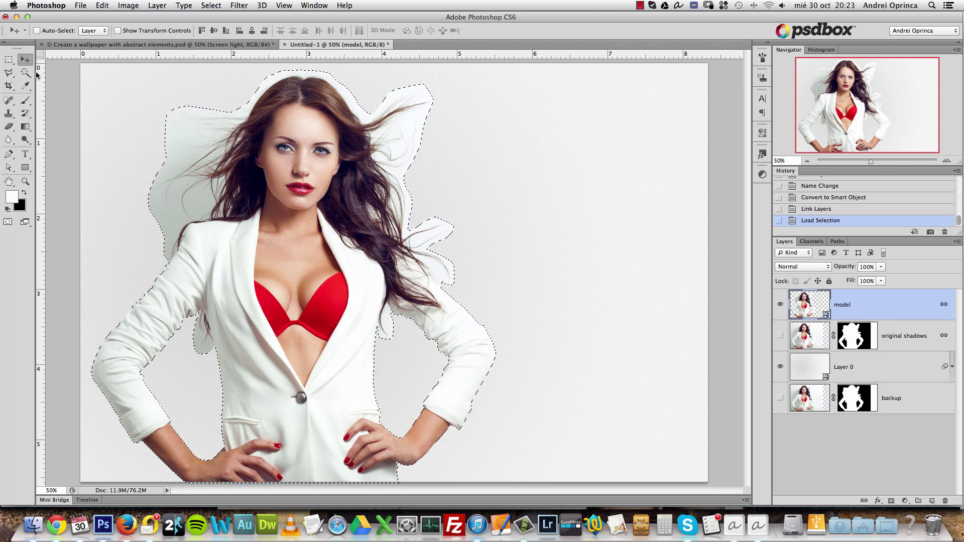
# Open Refine Edge for the model selection with the Rectangular Marquee tool active, and set the refine brush size to 102.
pyautogui.click(10, 59)
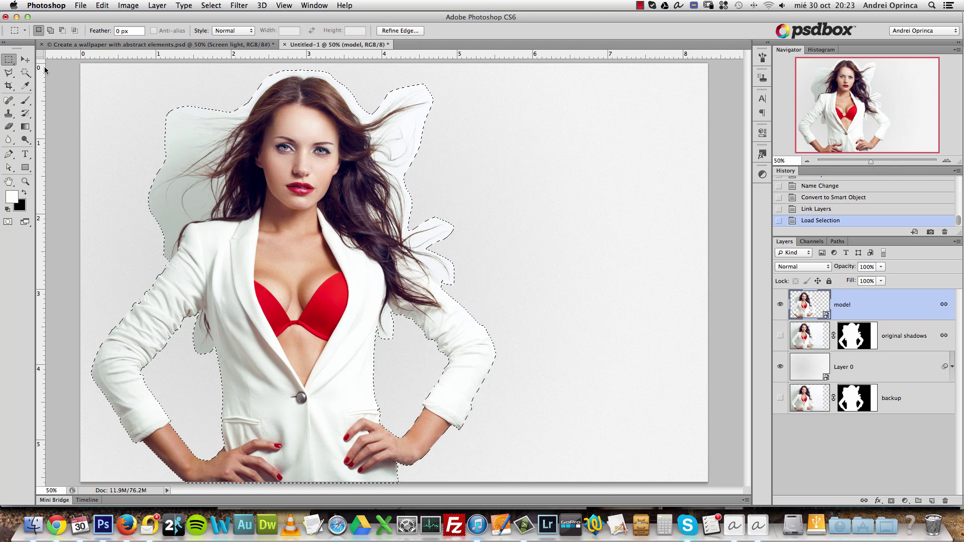
pyautogui.click(10, 60)
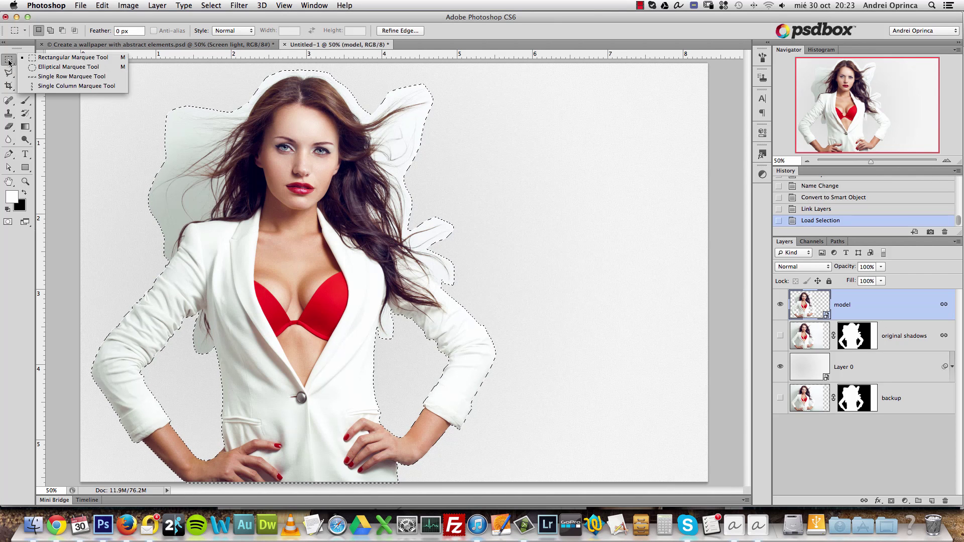
pyautogui.click(65, 57)
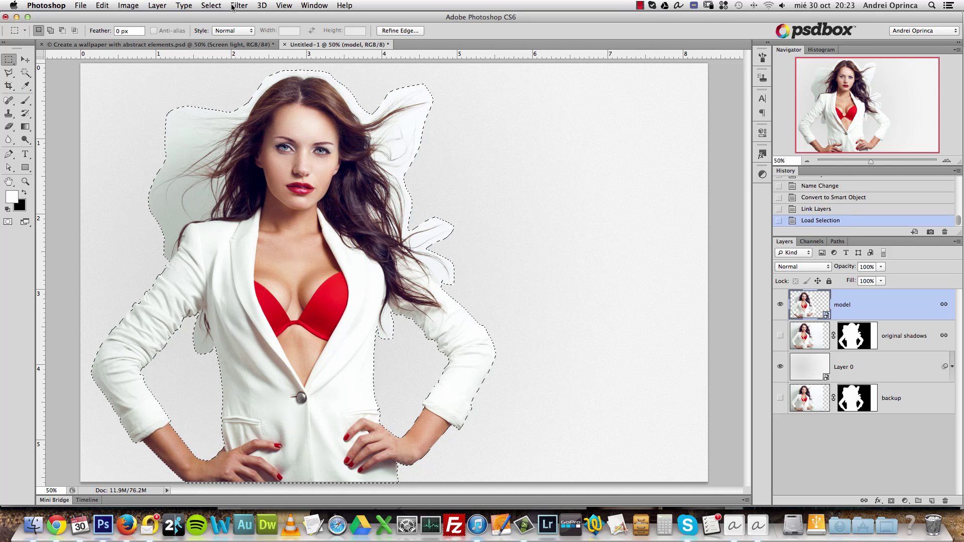
pyautogui.click(211, 5)
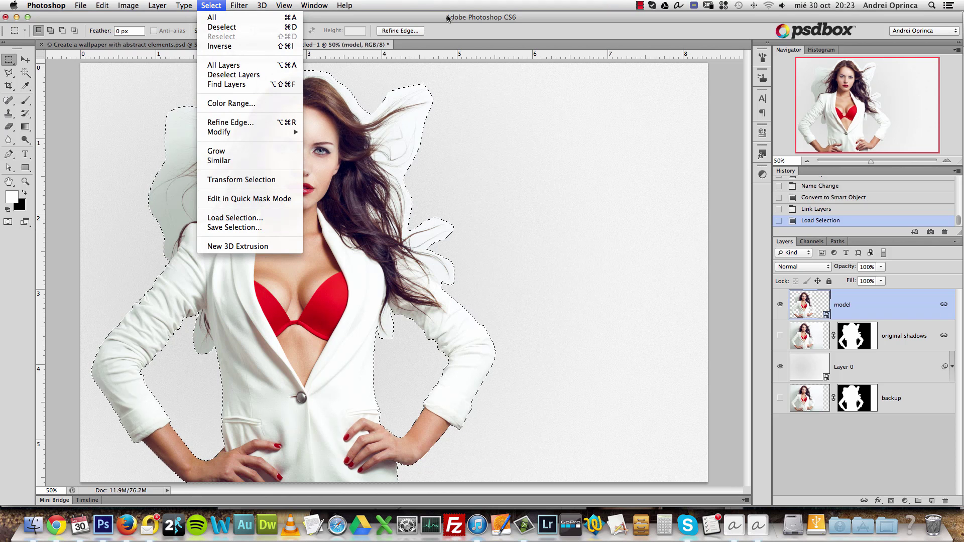
pyautogui.click(458, 29)
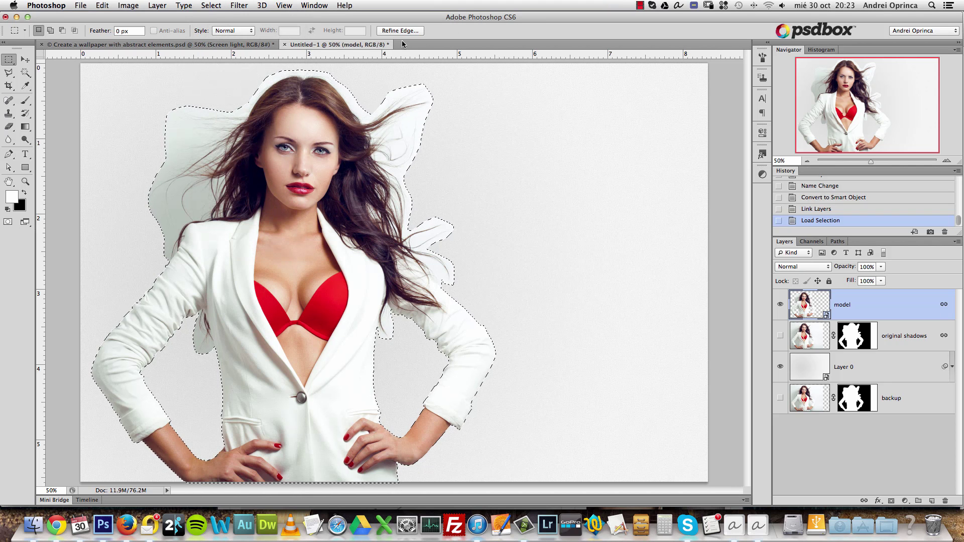
pyautogui.click(400, 31)
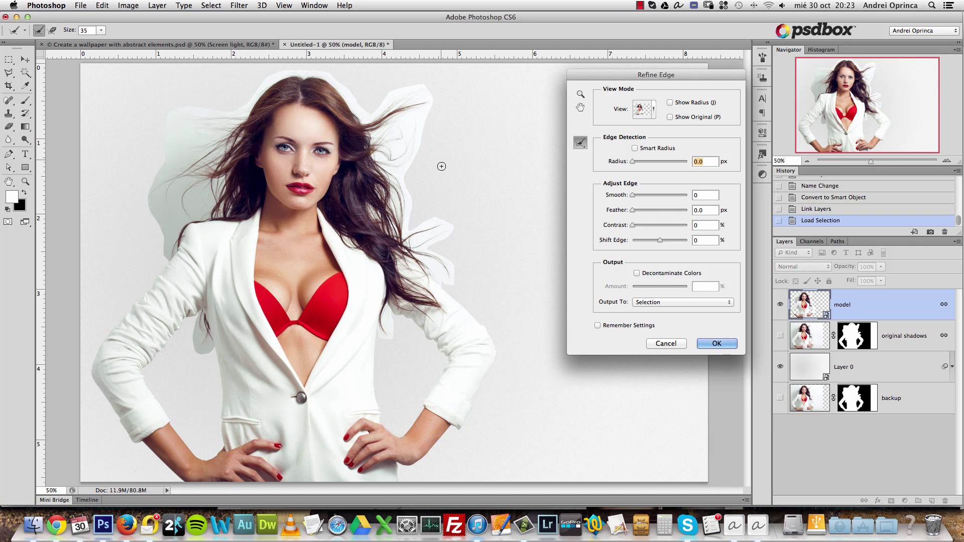
pyautogui.click(101, 31)
pyautogui.click(144, 27)
pyautogui.click(101, 33)
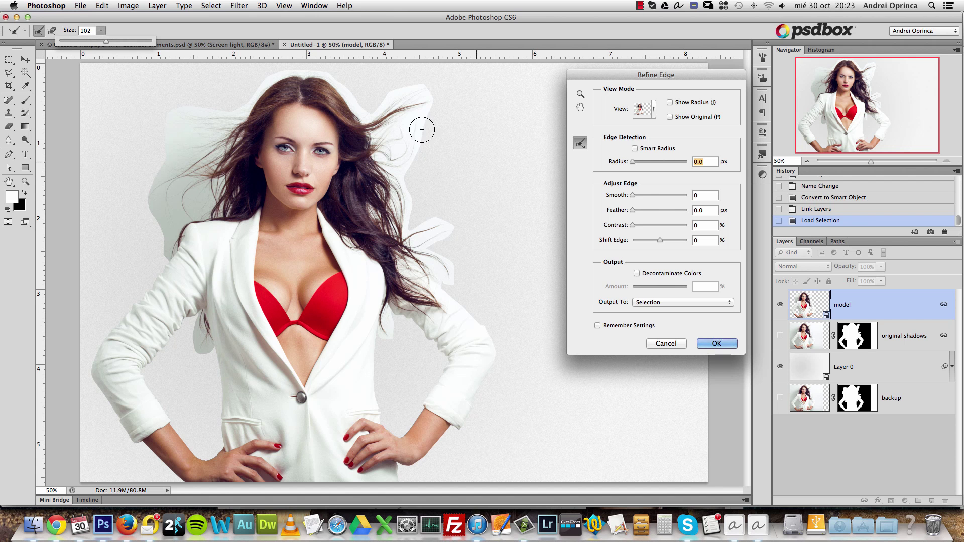
# Switch the Refine Edge view mode to On Black for checking the edges of the model's hair.
pyautogui.press('super+space')
pyautogui.click(275, 137)
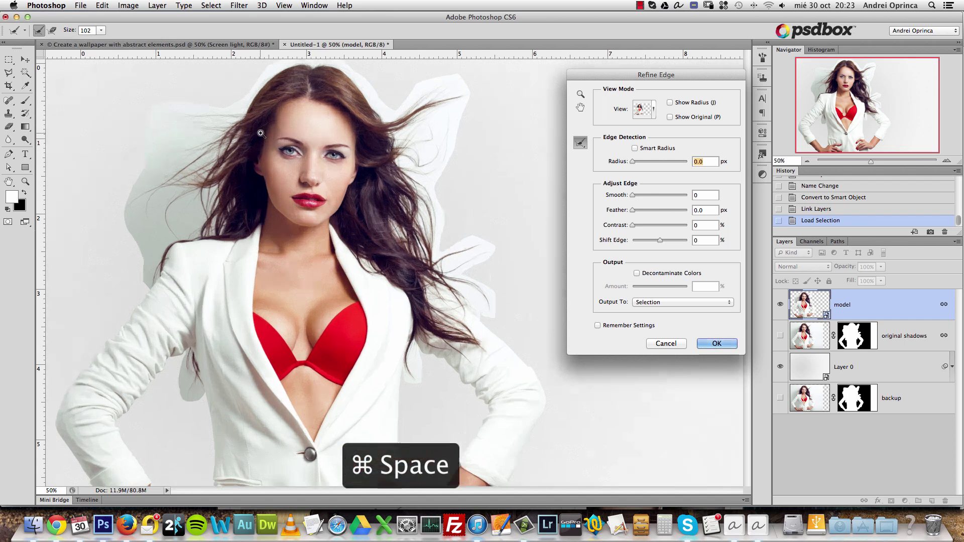
pyautogui.moveTo(336, 180); pyautogui.dragTo(206, 226)
pyautogui.press('super+space')
pyautogui.click(380, 173)
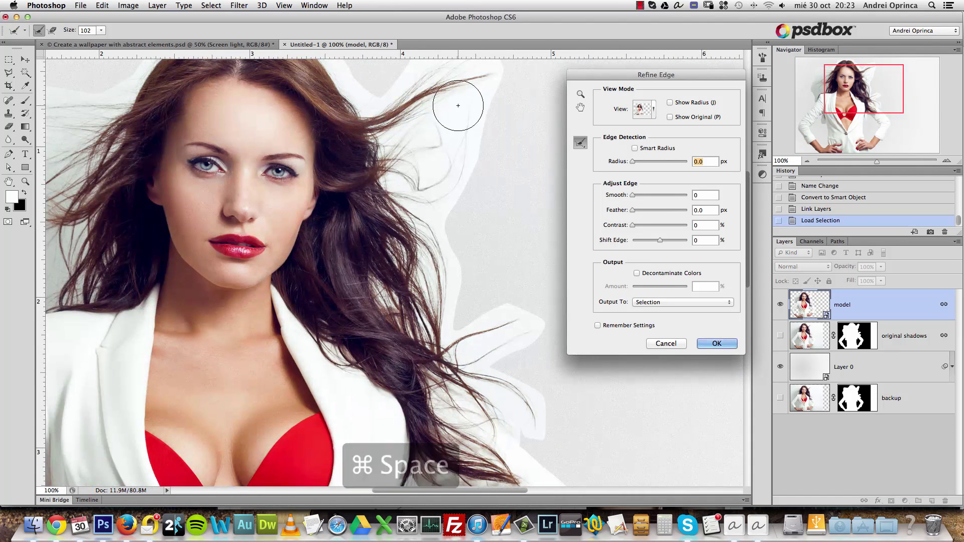
pyautogui.moveTo(398, 152); pyautogui.dragTo(424, 192)
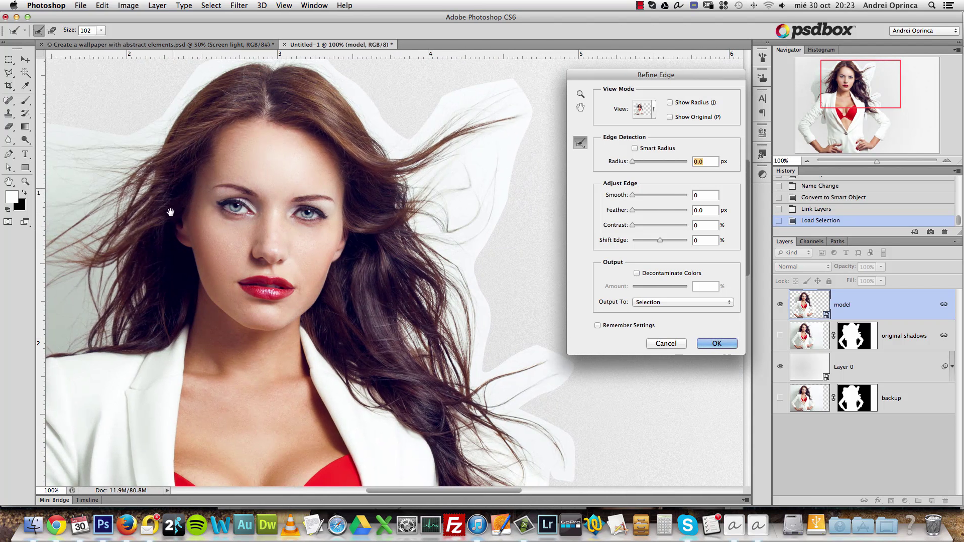
pyautogui.moveTo(166, 213); pyautogui.dragTo(371, 200)
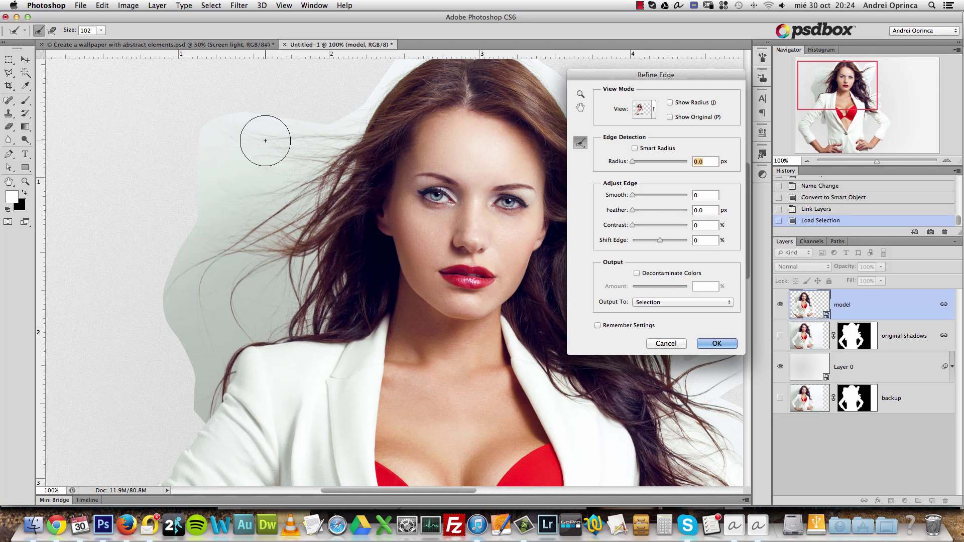
pyautogui.press('Escape')
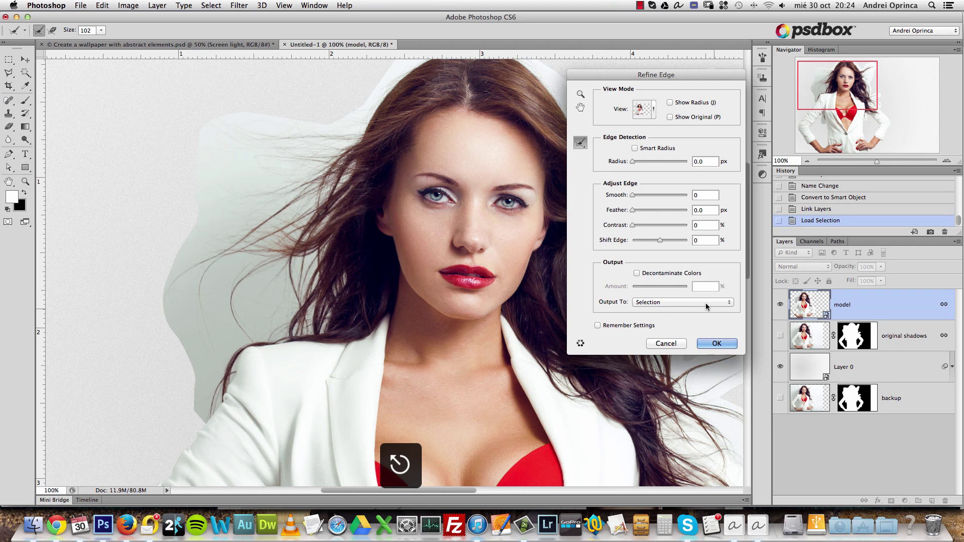
pyautogui.click(654, 110)
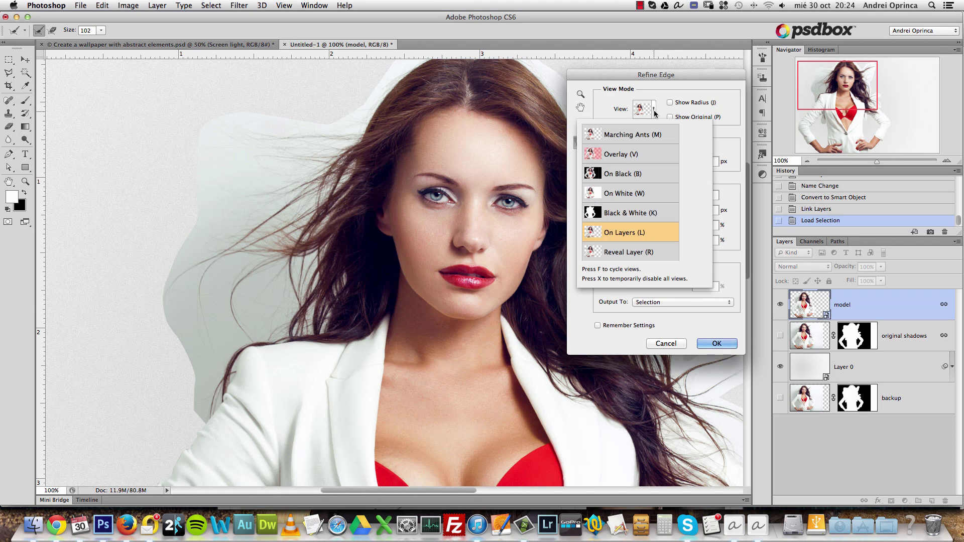
pyautogui.click(620, 174)
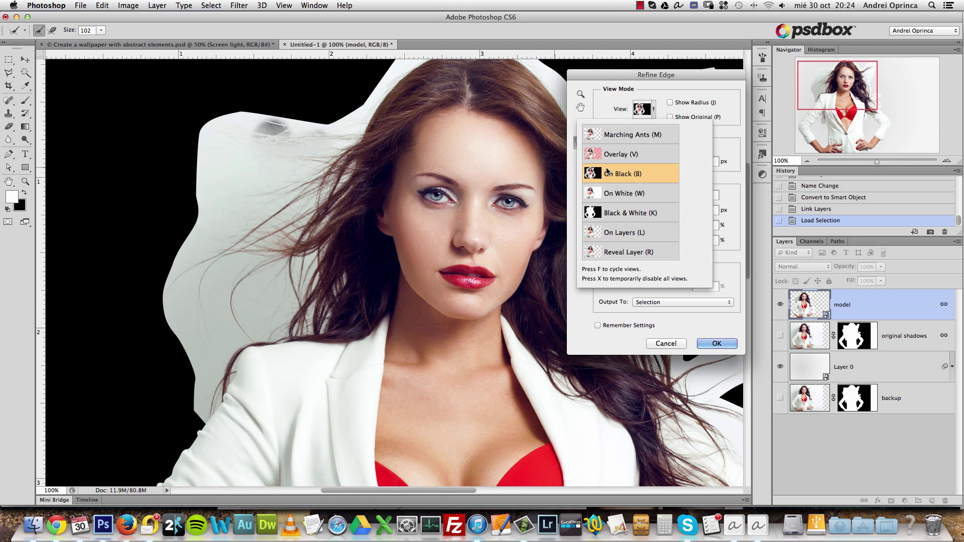
pyautogui.click(323, 162)
# Refine the flyaway hair on the image-left side of the face, then the crown edge with the refine brush at size 77.
pyautogui.moveTo(251, 133)
pyautogui.mouseDown()
pyautogui.moveTo(229, 130)
pyautogui.moveTo(215, 141)
pyautogui.moveTo(254, 164)
pyautogui.moveTo(290, 168)
pyautogui.moveTo(291, 194)
pyautogui.moveTo(210, 252)
pyautogui.moveTo(199, 228)
pyautogui.moveTo(228, 193)
pyautogui.mouseUp()
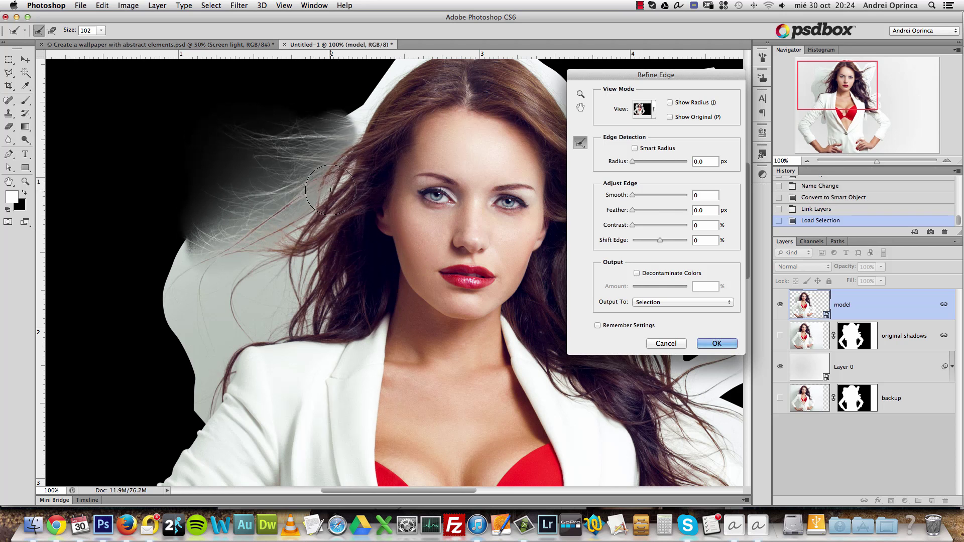
pyautogui.moveTo(368, 157); pyautogui.dragTo(304, 245)
pyautogui.click(101, 30)
pyautogui.moveTo(101, 42); pyautogui.dragTo(90, 42)
pyautogui.moveTo(290, 208)
pyautogui.mouseDown()
pyautogui.moveTo(348, 141)
pyautogui.moveTo(284, 216)
pyautogui.moveTo(311, 167)
pyautogui.moveTo(346, 142)
pyautogui.moveTo(392, 129)
pyautogui.moveTo(449, 132)
pyautogui.moveTo(477, 145)
pyautogui.moveTo(536, 223)
pyautogui.moveTo(556, 208)
pyautogui.moveTo(534, 222)
pyautogui.moveTo(516, 217)
pyautogui.moveTo(510, 196)
pyautogui.moveTo(442, 217)
pyautogui.moveTo(374, 175)
pyautogui.mouseUp()
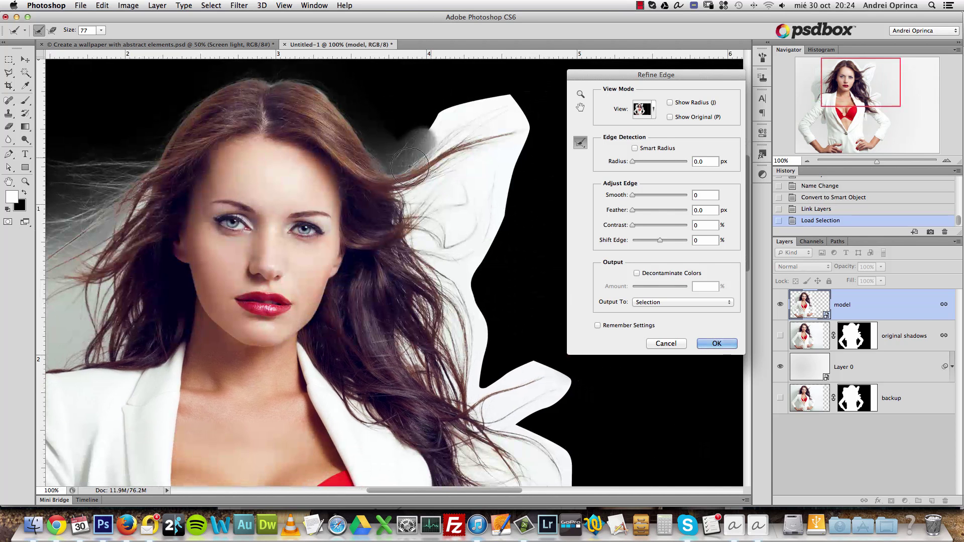
# Brush the refine radius over the white fringe around the upper windblown strands on the image-right side of her head.
pyautogui.moveTo(456, 123)
pyautogui.mouseDown()
pyautogui.moveTo(495, 100)
pyautogui.moveTo(503, 125)
pyautogui.moveTo(422, 192)
pyautogui.mouseUp()
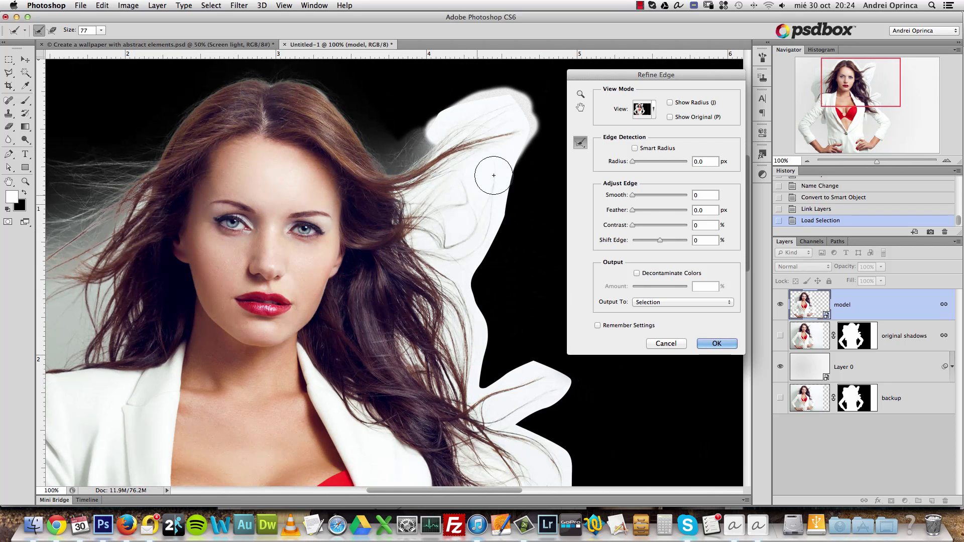
pyautogui.moveTo(515, 188)
pyautogui.mouseDown()
pyautogui.moveTo(520, 148)
pyautogui.moveTo(479, 247)
pyautogui.mouseUp()
pyautogui.moveTo(478, 119); pyautogui.dragTo(436, 161)
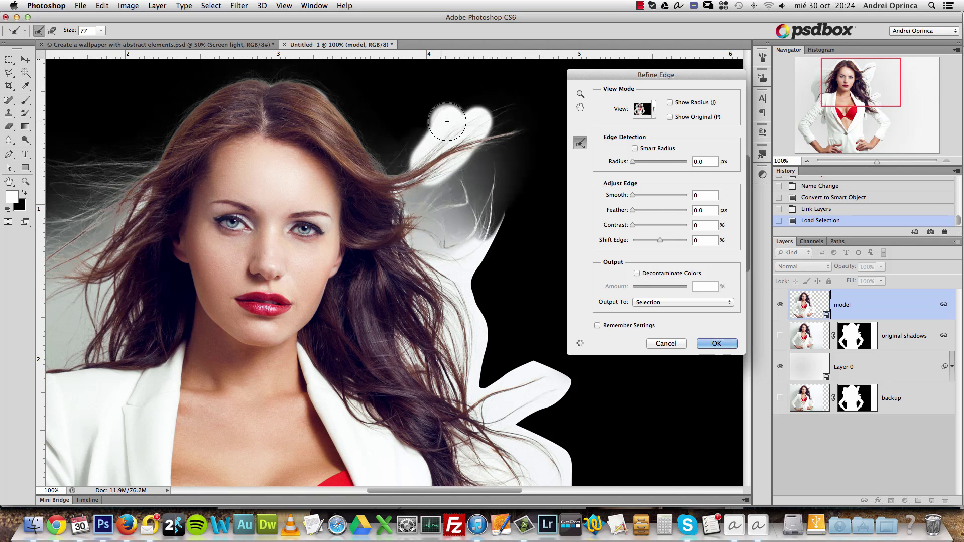
pyautogui.moveTo(473, 288); pyautogui.dragTo(438, 176)
# Refine the white fringe along the lower hair on the image-right side, down to the strands above her sleeve.
pyautogui.moveTo(472, 113)
pyautogui.mouseDown()
pyautogui.moveTo(440, 119)
pyautogui.moveTo(419, 140)
pyautogui.moveTo(427, 209)
pyautogui.mouseUp()
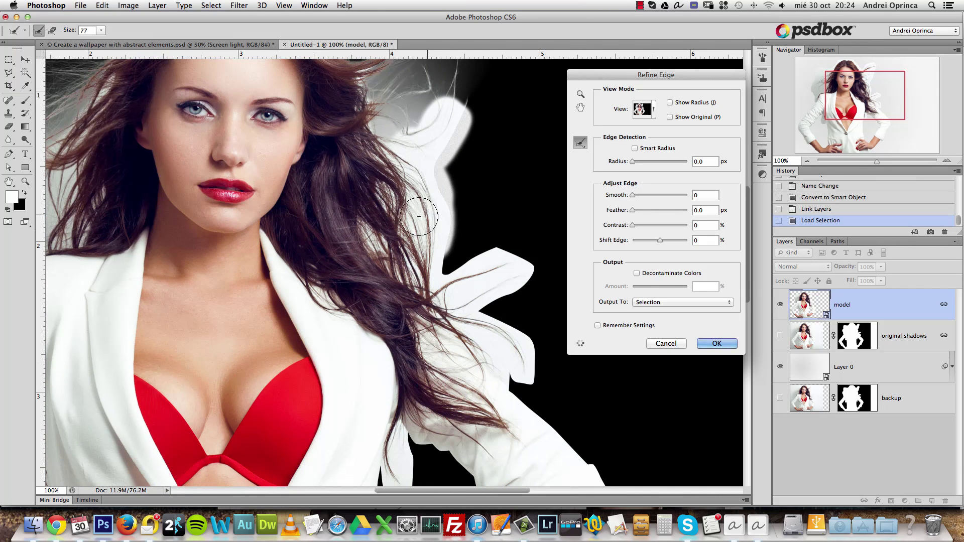
pyautogui.moveTo(385, 240)
pyautogui.mouseDown()
pyautogui.moveTo(438, 266)
pyautogui.moveTo(441, 164)
pyautogui.moveTo(474, 195)
pyautogui.mouseUp()
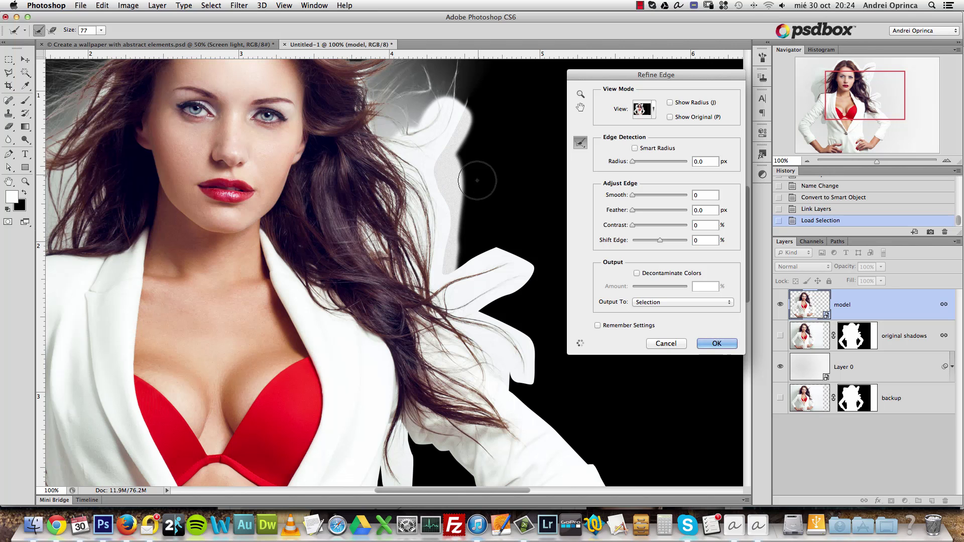
pyautogui.moveTo(489, 123); pyautogui.dragTo(464, 108)
pyautogui.moveTo(505, 258)
pyautogui.mouseDown()
pyautogui.moveTo(484, 275)
pyautogui.moveTo(547, 371)
pyautogui.moveTo(436, 305)
pyautogui.mouseUp()
pyautogui.moveTo(494, 281)
pyautogui.mouseDown()
pyautogui.moveTo(441, 273)
pyautogui.moveTo(462, 215)
pyautogui.moveTo(486, 302)
pyautogui.mouseUp()
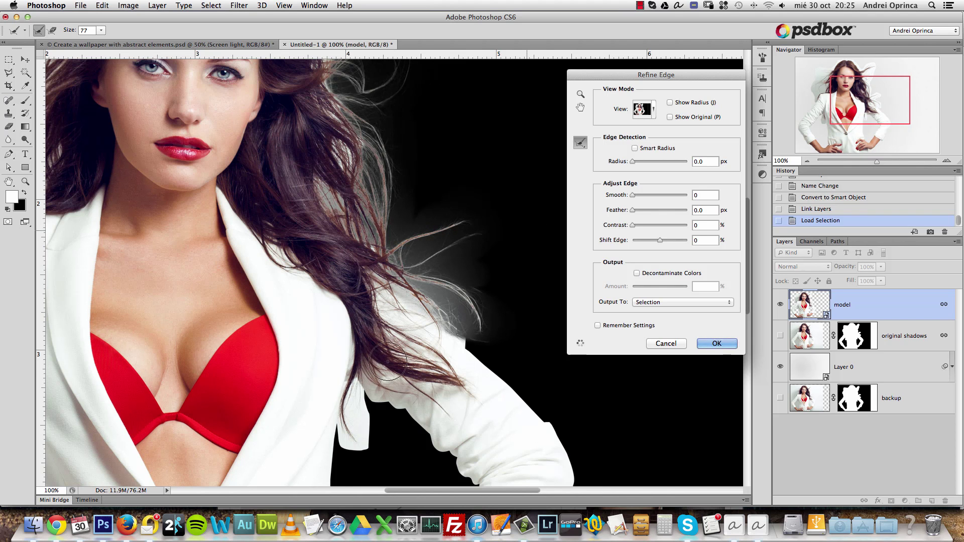
# Set the refine brush size to 48 and refine the hair tips hanging between the jacket and her image-right arm.
pyautogui.scroll(-5, 387, 368)
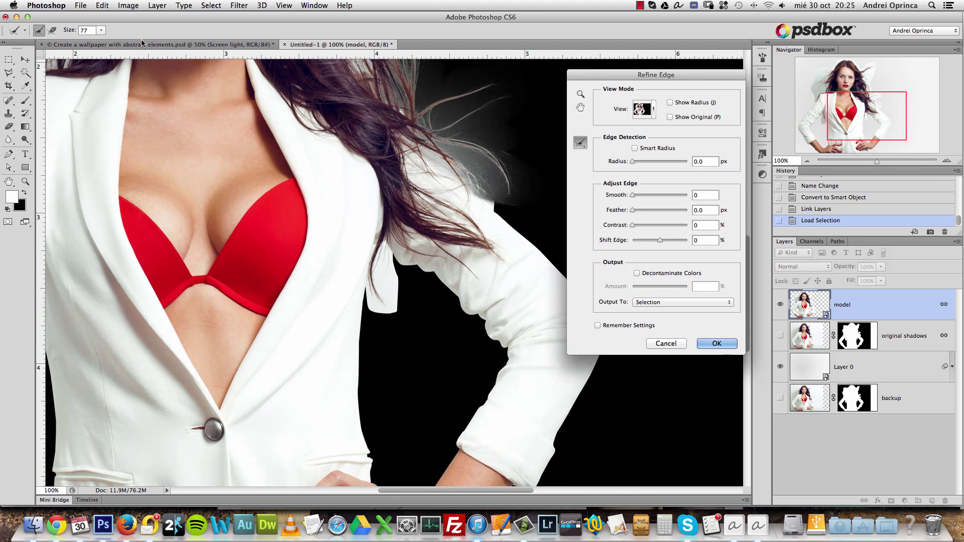
pyautogui.click(100, 30)
pyautogui.click(395, 310)
pyautogui.moveTo(391, 306); pyautogui.dragTo(378, 302)
pyautogui.moveTo(381, 257)
pyautogui.mouseDown()
pyautogui.moveTo(394, 289)
pyautogui.moveTo(394, 306)
pyautogui.moveTo(386, 303)
pyautogui.mouseUp()
pyautogui.moveTo(319, 241); pyautogui.dragTo(298, 315)
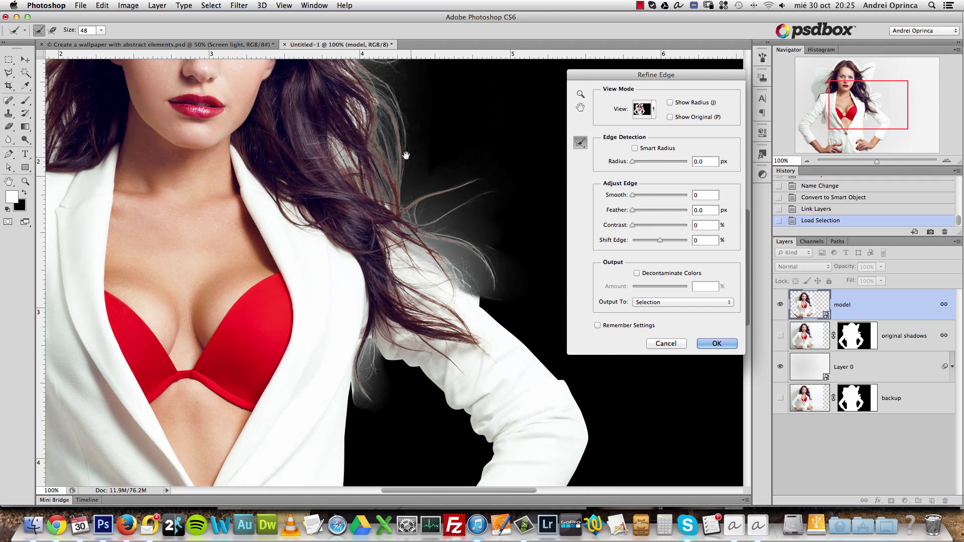
# Refine the outer border of the gray background patch beside the hair and shoulder on the image-left side.
pyautogui.moveTo(410, 164); pyautogui.dragTo(419, 208)
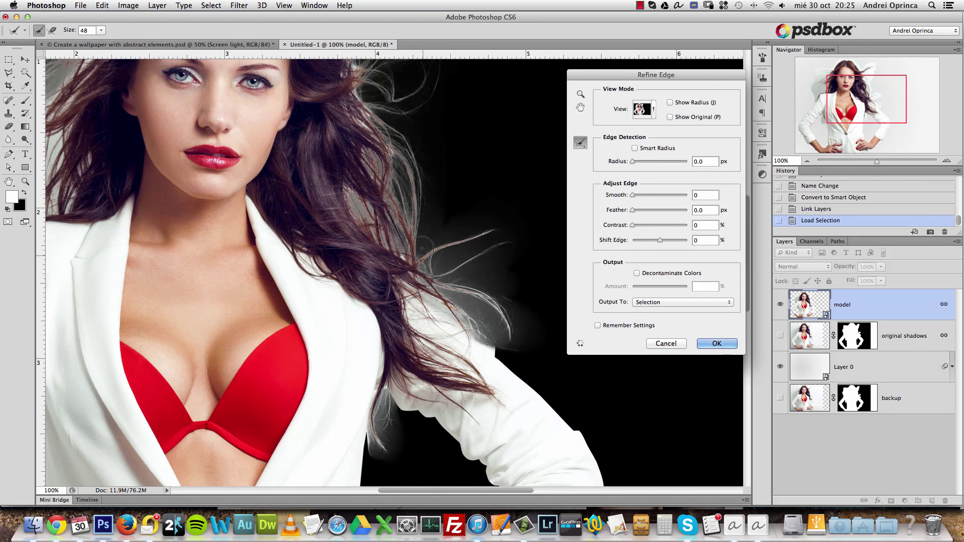
pyautogui.moveTo(262, 298); pyautogui.dragTo(472, 263)
pyautogui.moveTo(213, 181); pyautogui.dragTo(281, 246)
pyautogui.moveTo(233, 175)
pyautogui.mouseDown()
pyautogui.moveTo(209, 193)
pyautogui.moveTo(305, 177)
pyautogui.mouseUp()
pyautogui.moveTo(241, 304); pyautogui.dragTo(243, 265)
pyautogui.moveTo(214, 226); pyautogui.dragTo(216, 176)
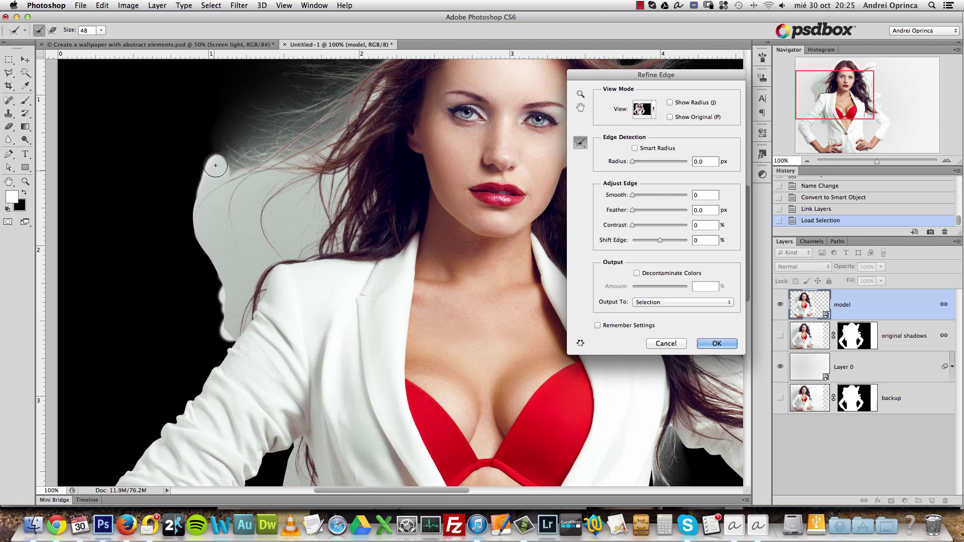
pyautogui.moveTo(203, 240)
pyautogui.mouseDown()
pyautogui.moveTo(326, 301)
pyautogui.moveTo(329, 220)
pyautogui.moveTo(277, 219)
pyautogui.moveTo(238, 264)
pyautogui.moveTo(204, 244)
pyautogui.mouseUp()
# Set the refine brush size to 75 and refine the rest of the image-left shoulder area and the strands below that armpit.
pyautogui.click(101, 30)
pyautogui.moveTo(293, 213)
pyautogui.mouseDown()
pyautogui.moveTo(335, 221)
pyautogui.moveTo(320, 229)
pyautogui.moveTo(341, 186)
pyautogui.moveTo(327, 213)
pyautogui.mouseUp()
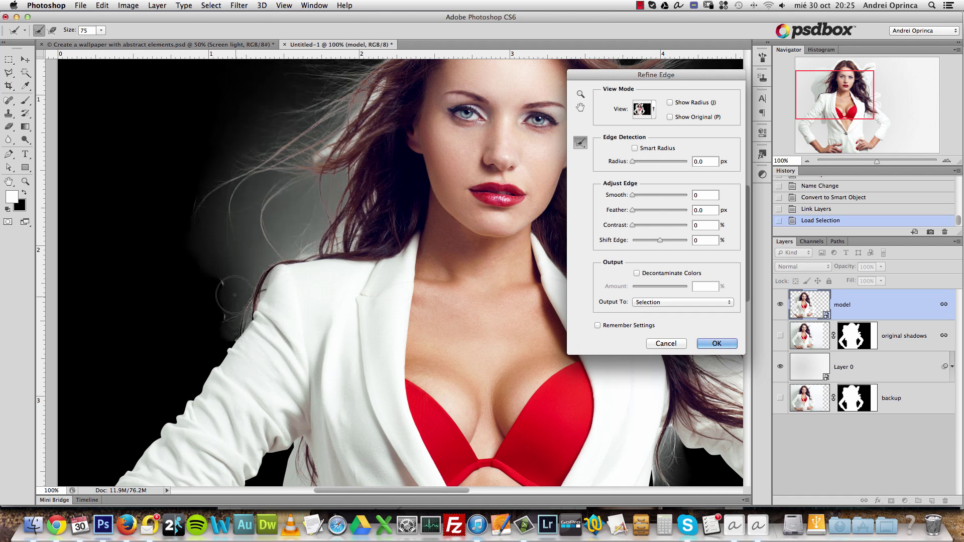
pyautogui.moveTo(222, 276); pyautogui.dragTo(213, 303)
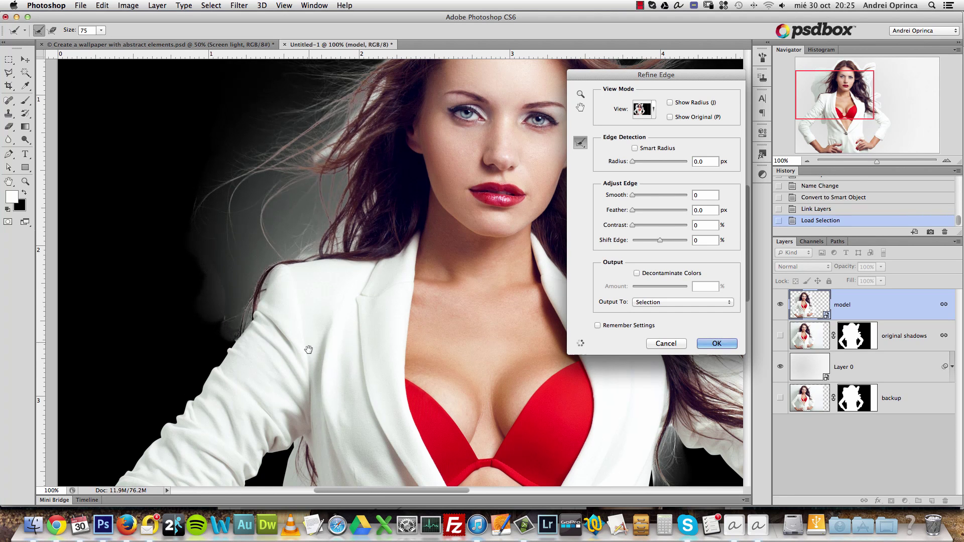
pyautogui.moveTo(318, 331); pyautogui.dragTo(324, 150)
pyautogui.moveTo(309, 265)
pyautogui.mouseDown()
pyautogui.moveTo(297, 301)
pyautogui.moveTo(306, 317)
pyautogui.mouseUp()
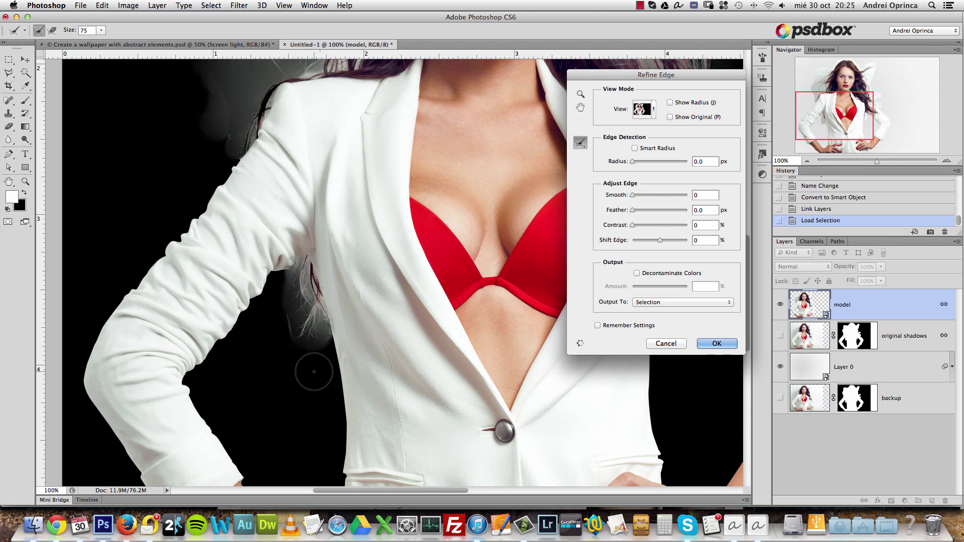
# Set the refine brush size to 52 and clean the remaining background haze between the hair strands on both sides.
pyautogui.scroll(10, 318, 283)
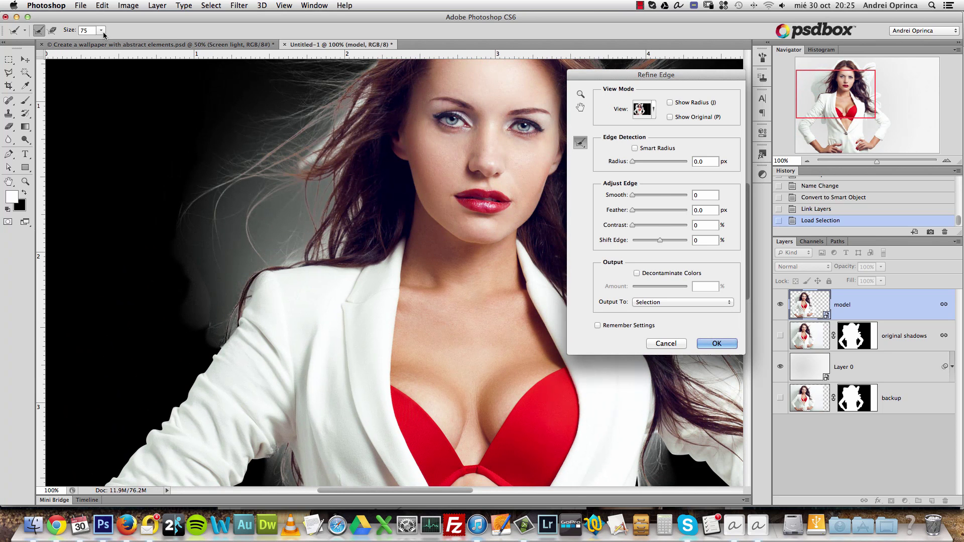
pyautogui.moveTo(103, 32); pyautogui.dragTo(100, 43)
pyautogui.click(227, 87)
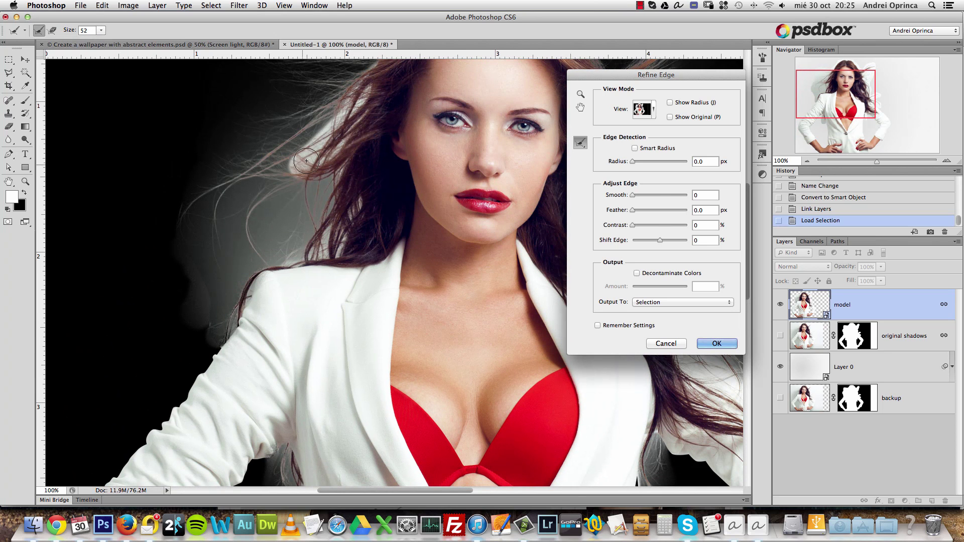
pyautogui.moveTo(298, 198)
pyautogui.mouseDown()
pyautogui.moveTo(306, 314)
pyautogui.moveTo(292, 289)
pyautogui.moveTo(324, 241)
pyautogui.mouseUp()
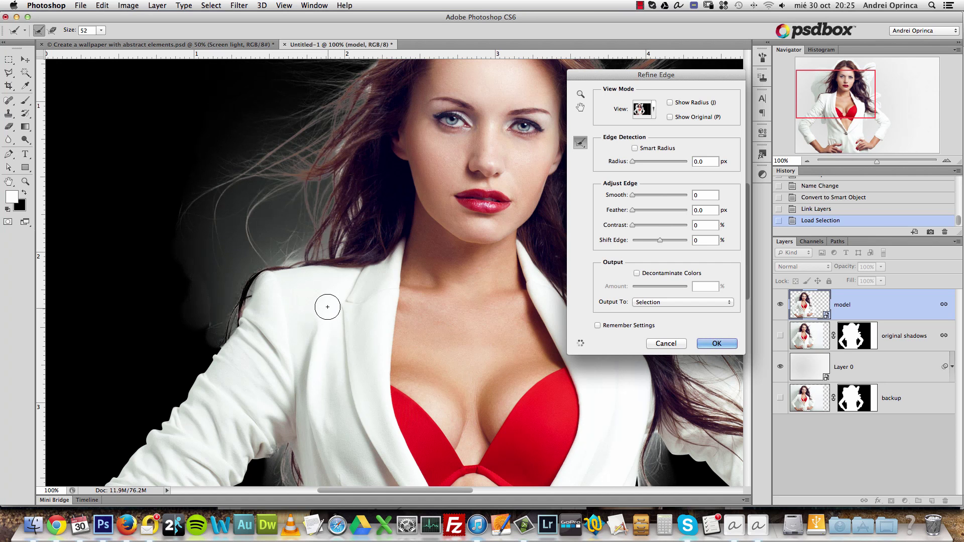
pyautogui.moveTo(379, 208)
pyautogui.mouseDown()
pyautogui.moveTo(277, 309)
pyautogui.moveTo(227, 328)
pyautogui.mouseUp()
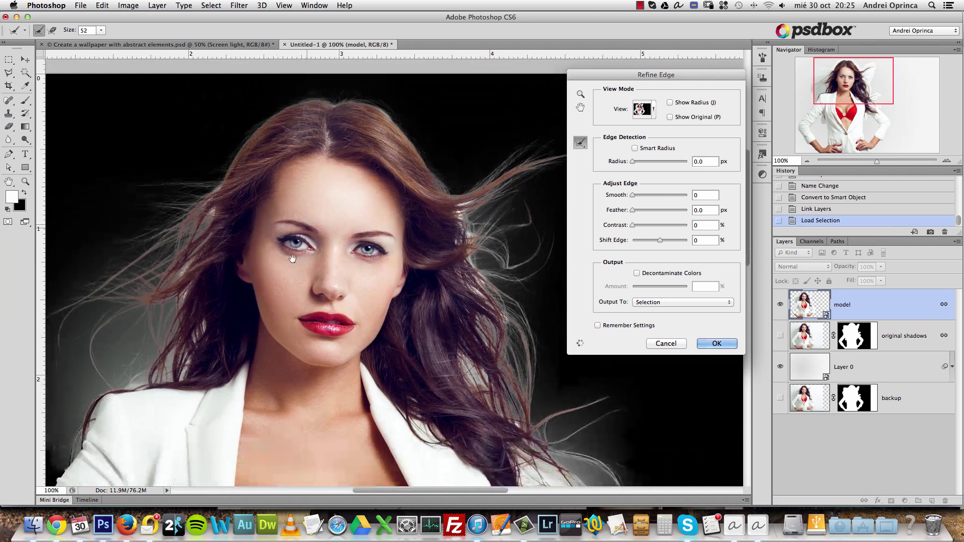
pyautogui.moveTo(474, 211); pyautogui.dragTo(477, 295)
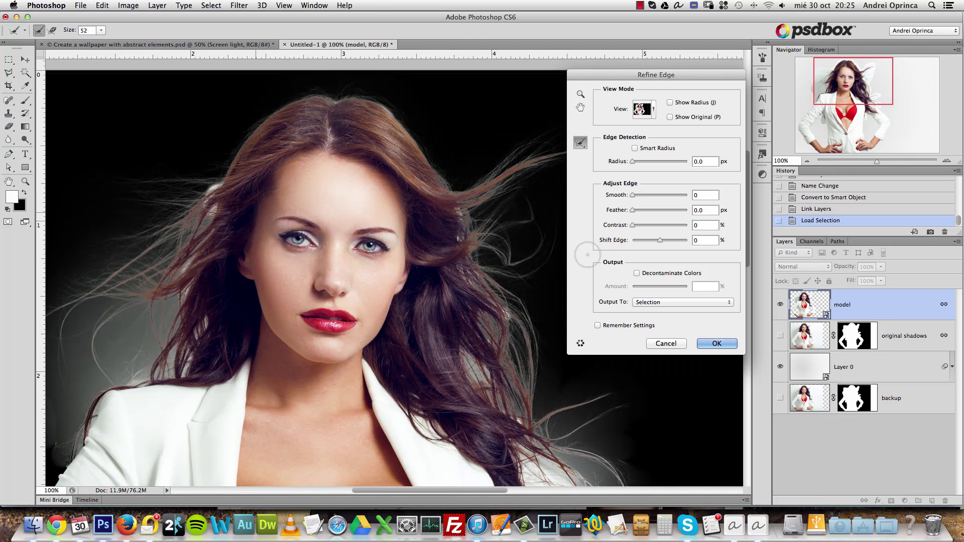
pyautogui.moveTo(495, 316); pyautogui.dragTo(426, 158)
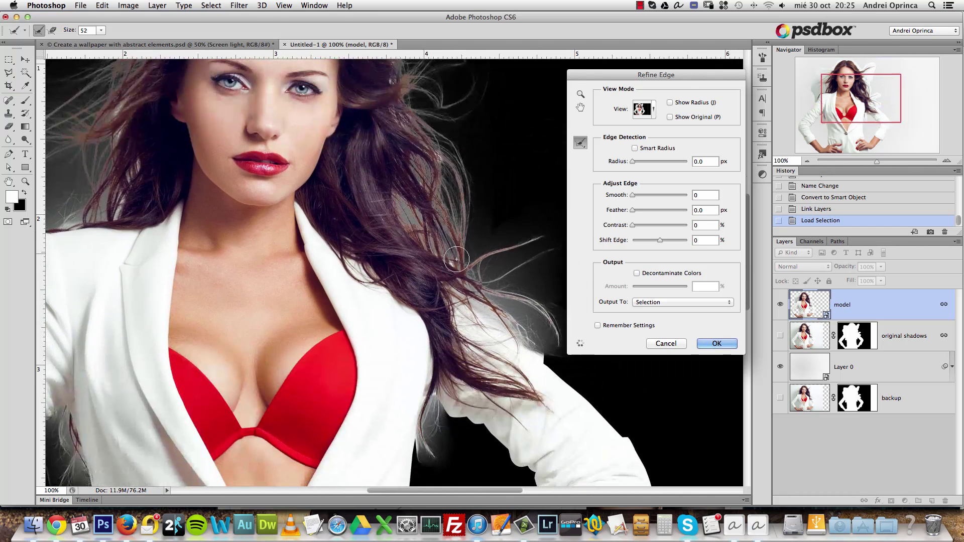
# Set the refined edge's Contrast to 7% and Shift Edge to -7%.
pyautogui.moveTo(317, 144); pyautogui.dragTo(439, 284)
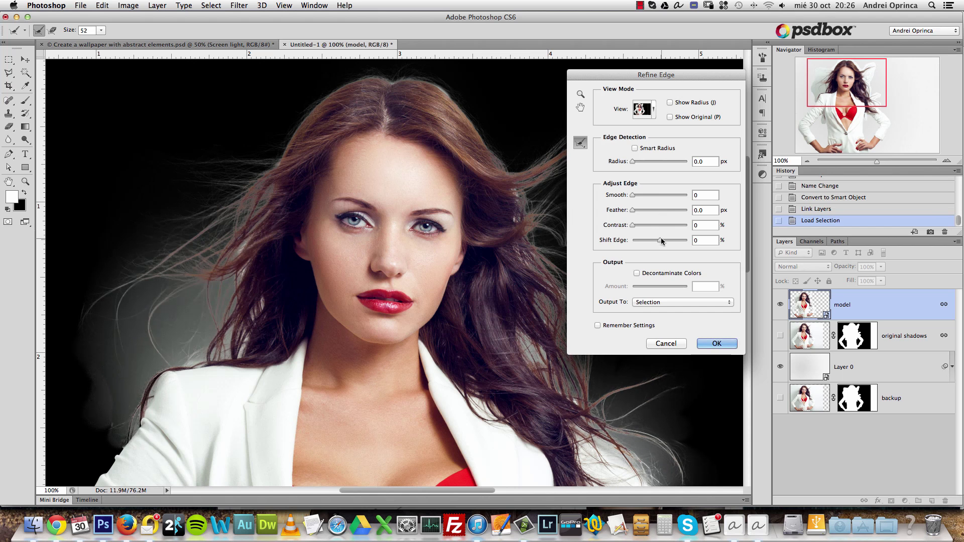
pyautogui.moveTo(637, 227); pyautogui.dragTo(636, 228)
pyautogui.moveTo(483, 190)
pyautogui.mouseDown()
pyautogui.moveTo(402, 190)
pyautogui.moveTo(424, 205)
pyautogui.mouseUp()
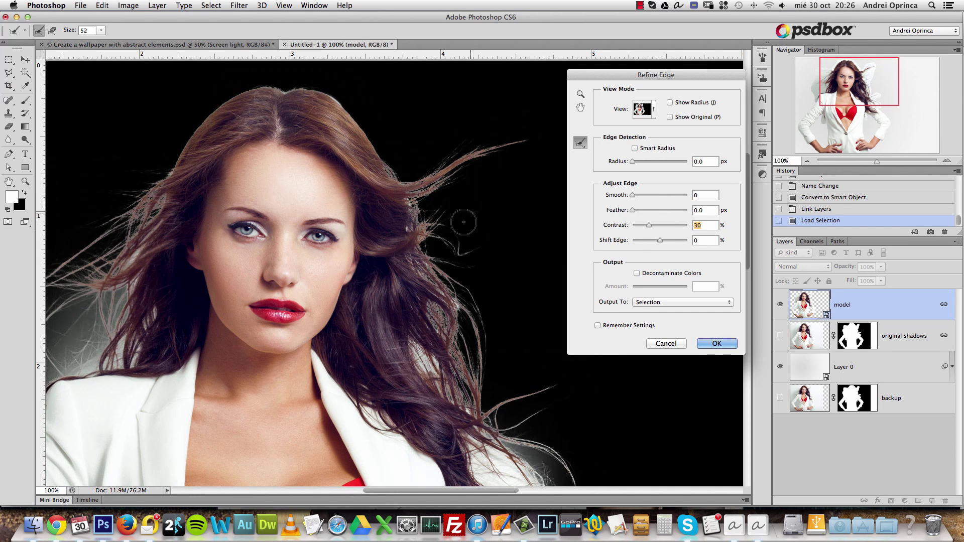
pyautogui.hscroll(-10, 269, 266)
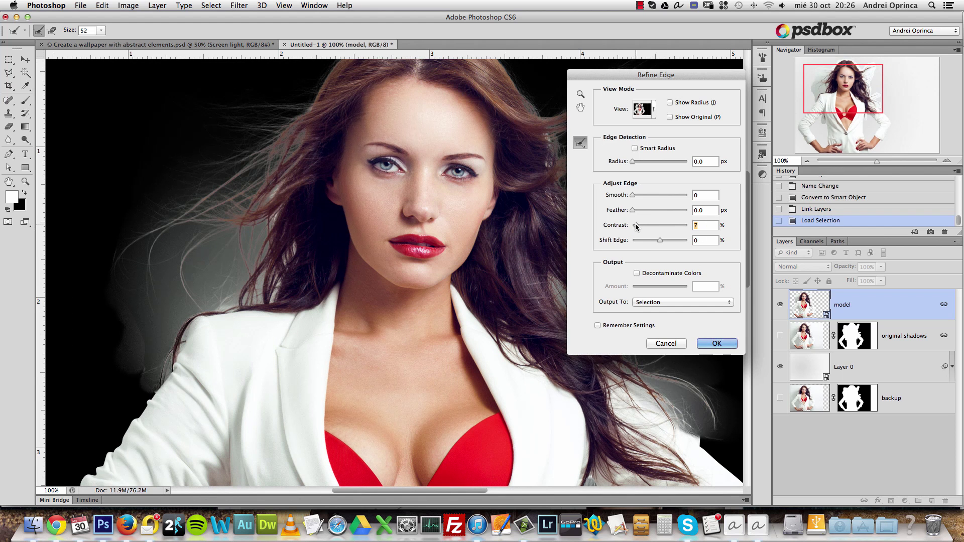
pyautogui.moveTo(657, 240); pyautogui.dragTo(651, 243)
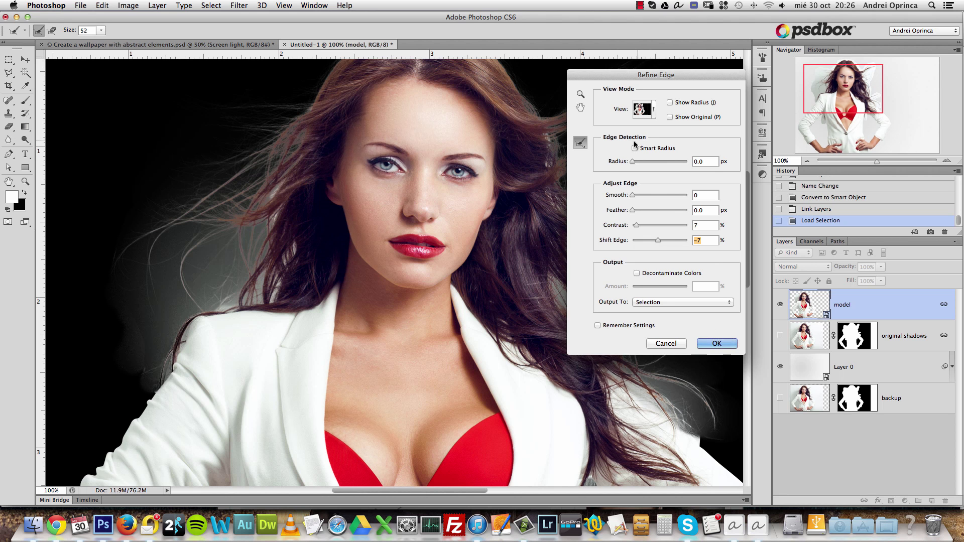
# Switch the Refine Edge view mode to On Layers and inspect the hair edges against the gray gradient.
pyautogui.click(653, 110)
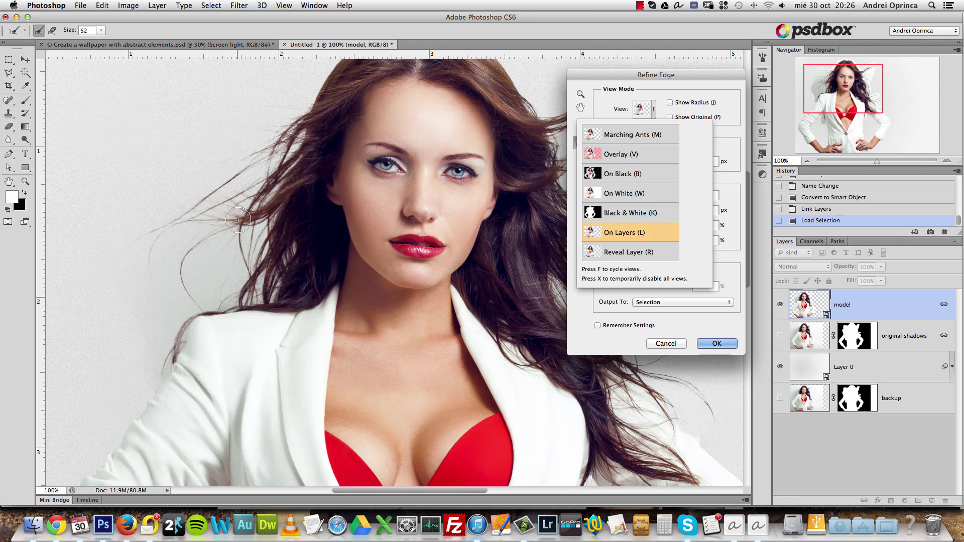
pyautogui.click(733, 116)
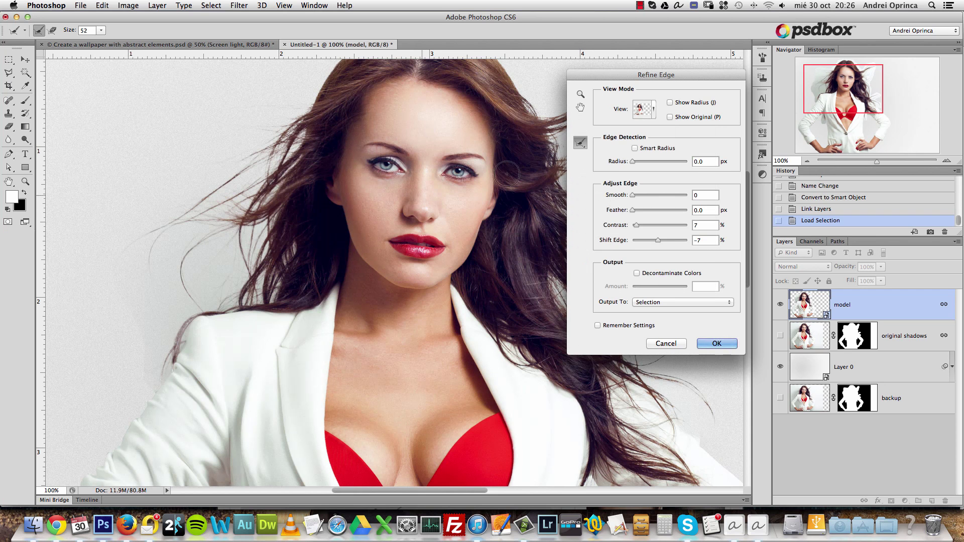
pyautogui.moveTo(397, 269); pyautogui.dragTo(227, 275)
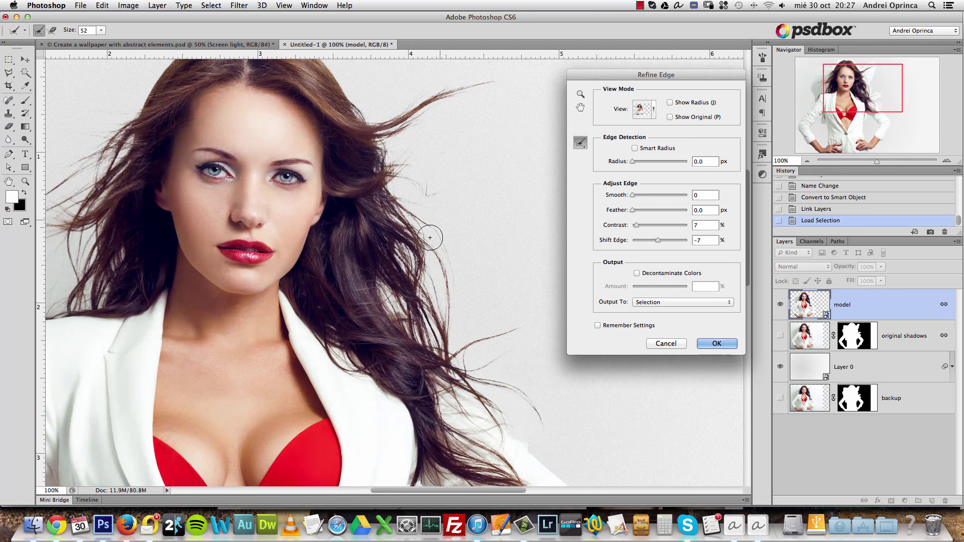
pyautogui.moveTo(444, 140); pyautogui.dragTo(451, 183)
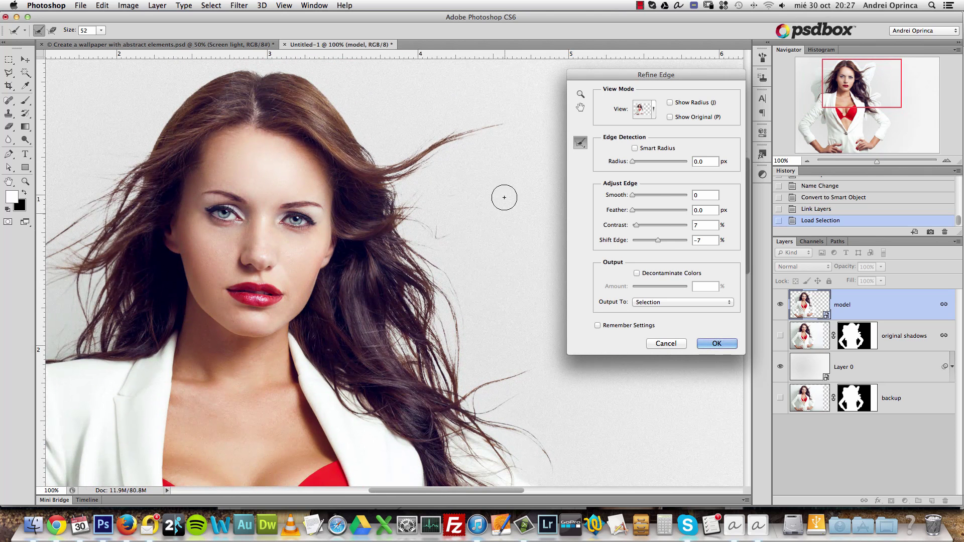
# Output the refined edge as a layer mask on the model layer.
pyautogui.moveTo(341, 243); pyautogui.dragTo(483, 183)
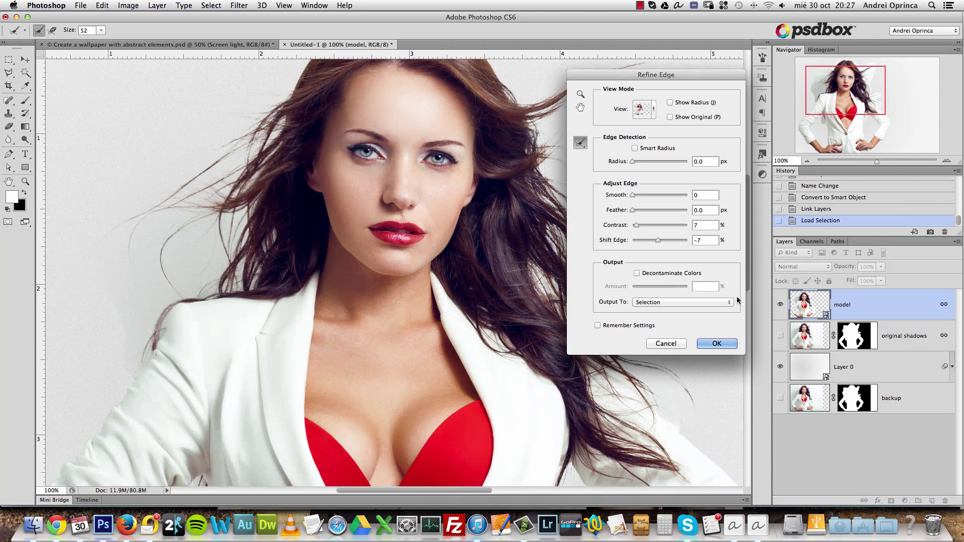
pyautogui.moveTo(330, 235); pyautogui.dragTo(420, 222)
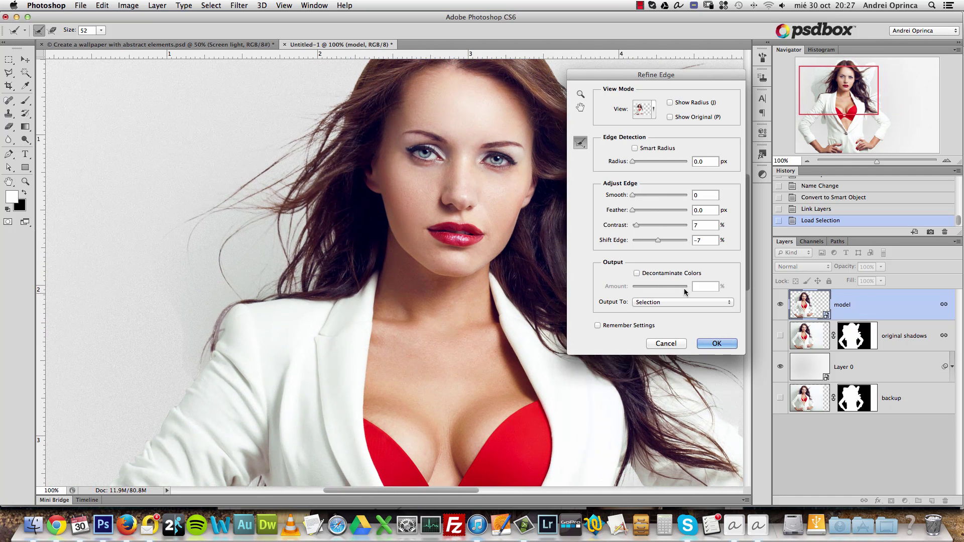
pyautogui.click(705, 302)
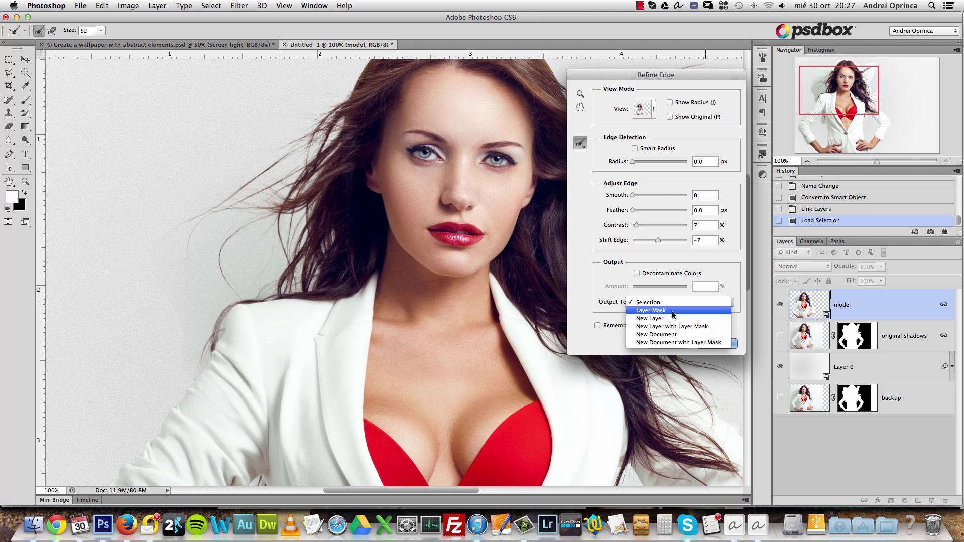
pyautogui.click(663, 311)
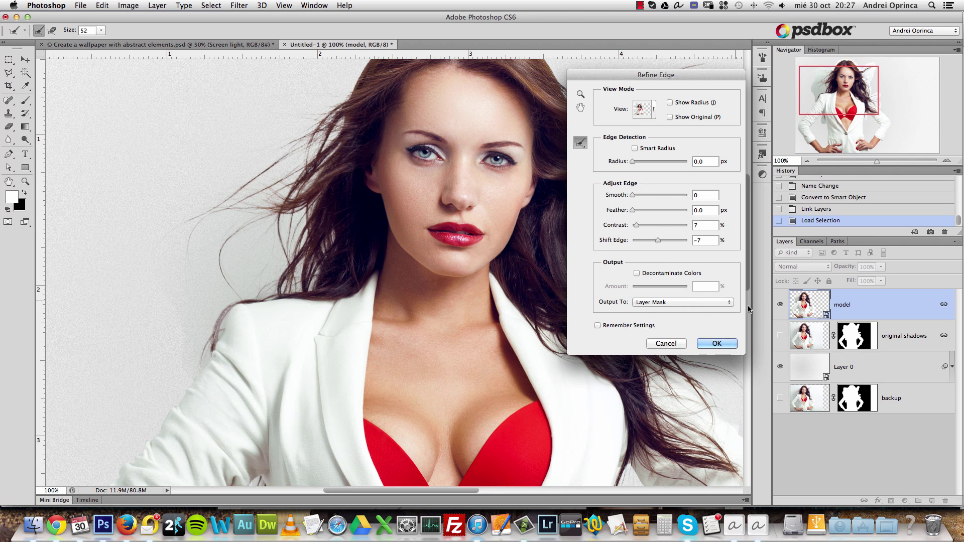
pyautogui.click(714, 345)
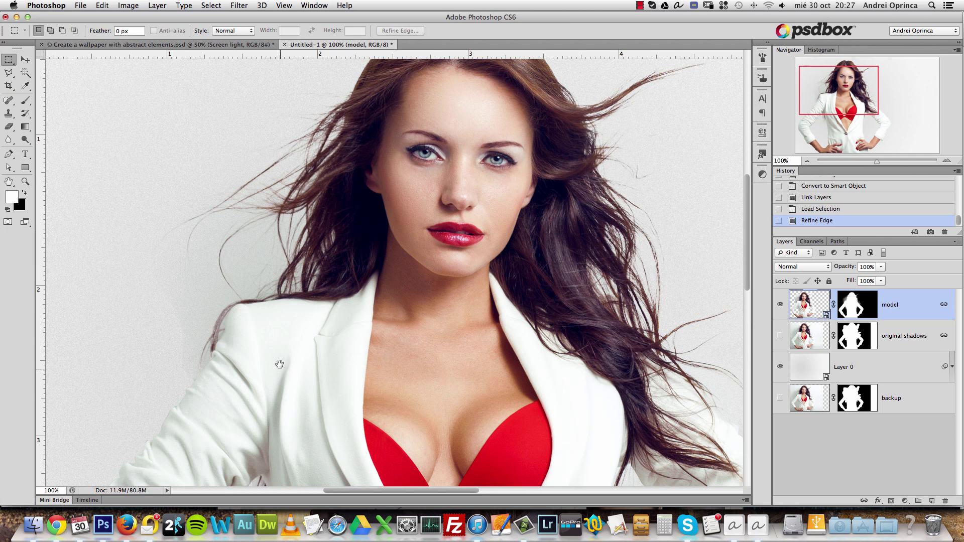
# Target the model layer's mask and set up a black brush of size 36 with 100% opacity.
pyautogui.scroll(-5, 286, 348)
pyautogui.hscroll(-4, 366, 319)
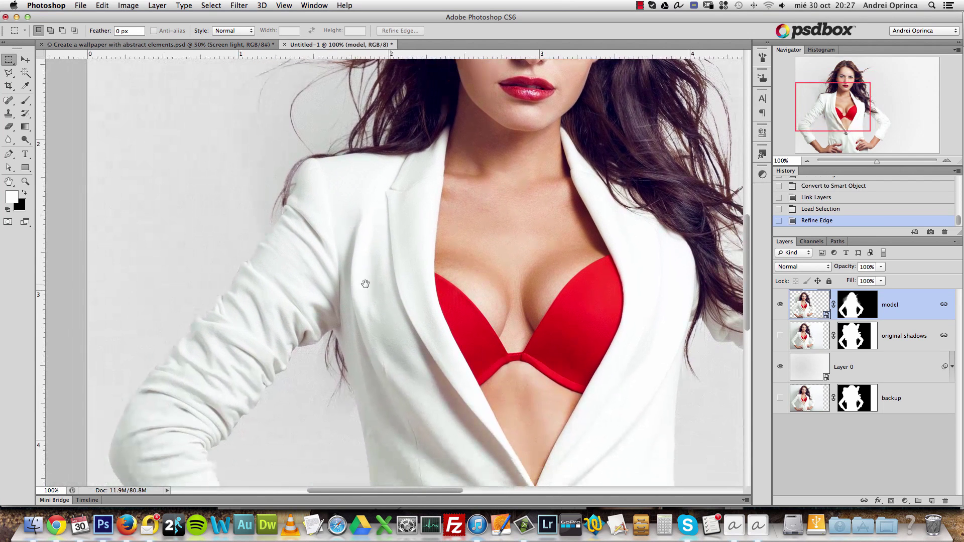
pyautogui.click(861, 306)
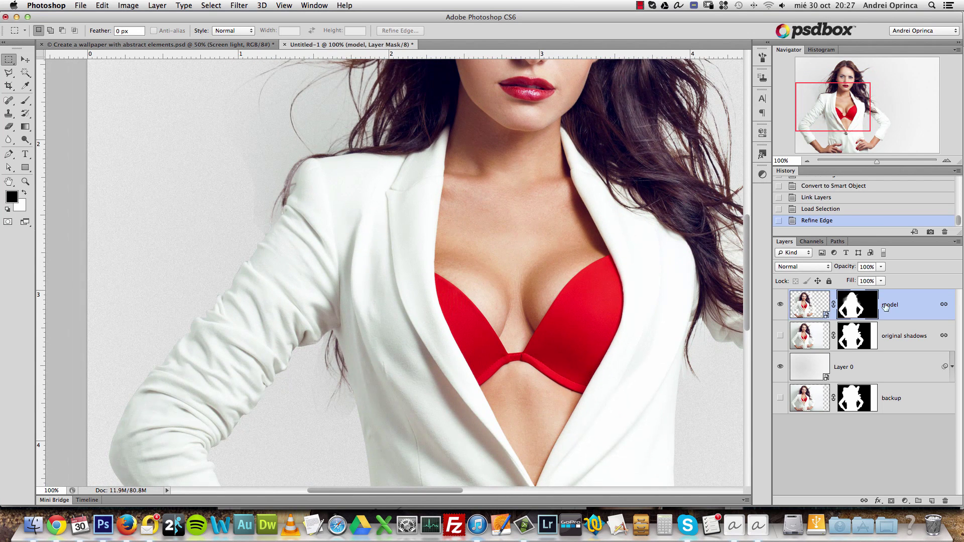
pyautogui.click(25, 100)
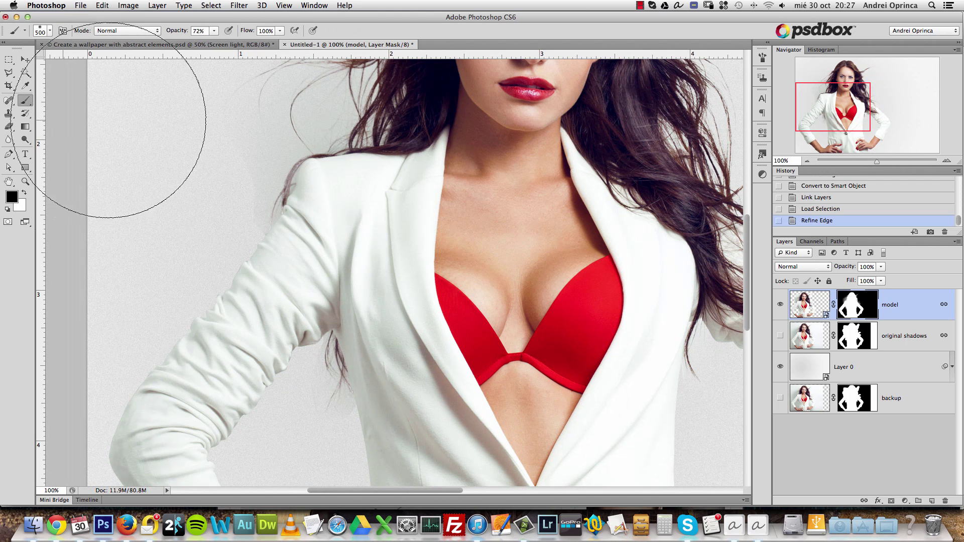
pyautogui.click(214, 32)
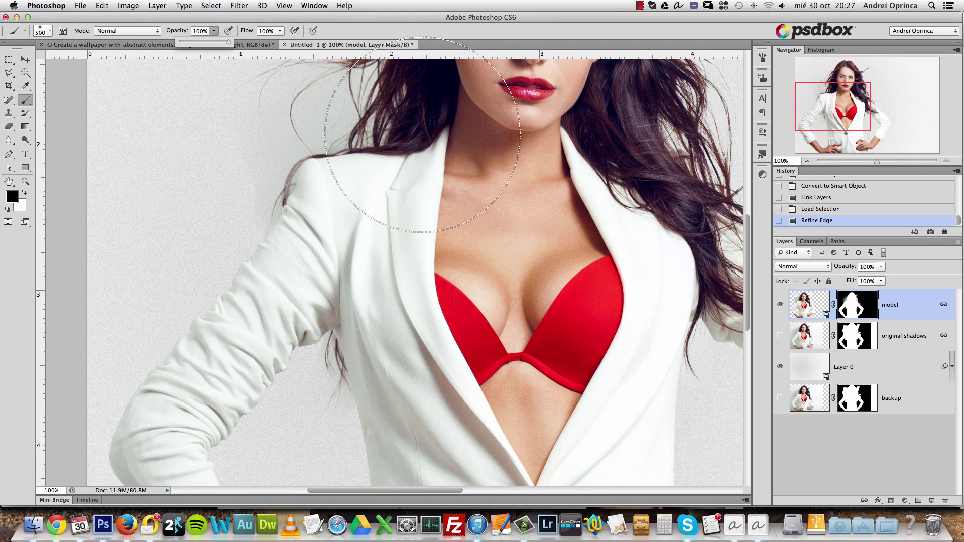
pyautogui.rightClick(465, 171)
pyautogui.click(478, 182)
pyautogui.click(867, 299)
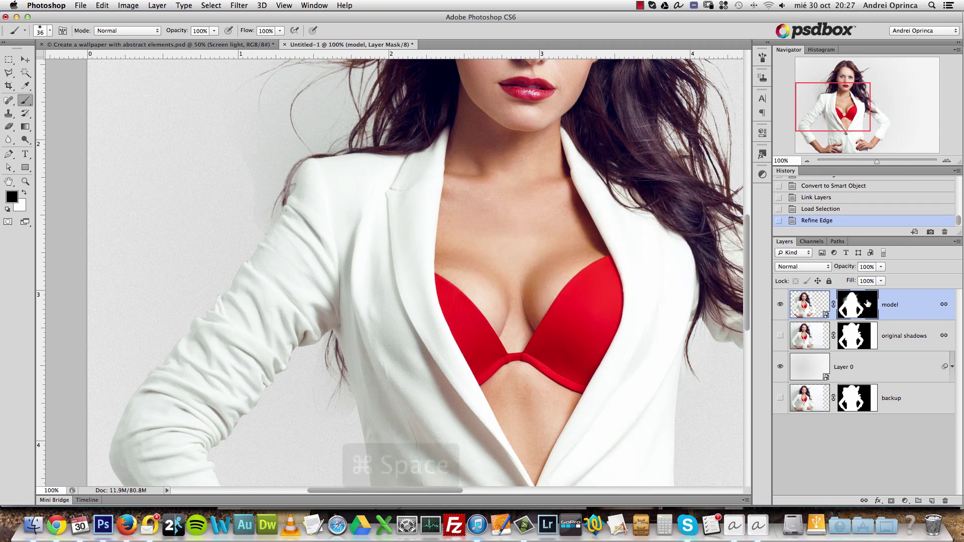
# Paint on the model layer's mask along the image-left shoulder and upper sleeve, switching from black to white to touch up its edge.
pyautogui.keyDown('super'); pyautogui.click(293, 153); pyautogui.keyUp('super')
pyautogui.keyDown('super'); pyautogui.click(293, 154); pyautogui.keyUp('super')
pyautogui.moveTo(267, 235); pyautogui.dragTo(456, 225)
pyautogui.keyDown('alt'); pyautogui.click(450, 216); pyautogui.keyUp('alt')
pyautogui.press('[')
pyautogui.press('[')
pyautogui.press('[')
pyautogui.press('x')
pyautogui.moveTo(487, 196)
pyautogui.mouseDown()
pyautogui.moveTo(469, 226)
pyautogui.moveTo(473, 253)
pyautogui.moveTo(458, 297)
pyautogui.mouseUp()
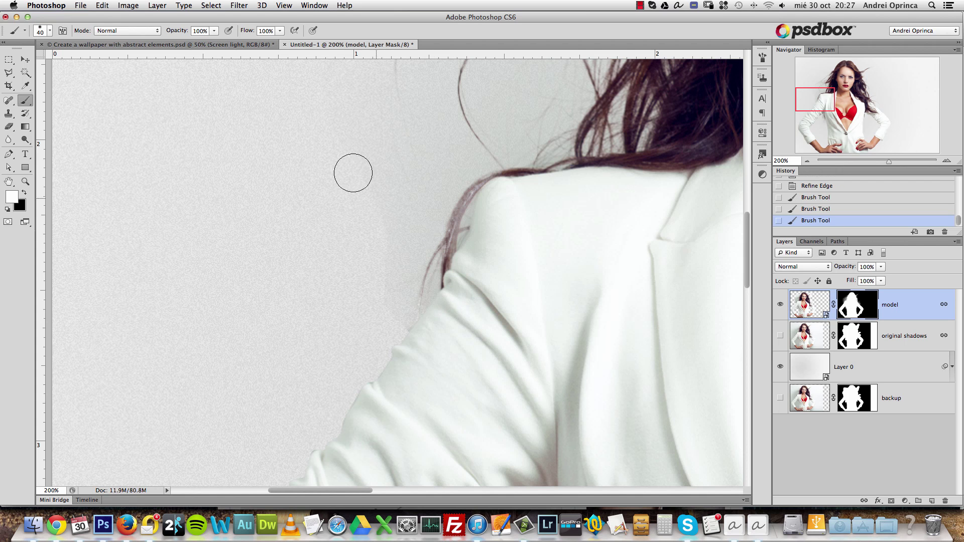
# Try to paint out the haze beside the image-left shoulder with a black brush of size 50.
pyautogui.press(']')
pyautogui.rightClick(424, 211)
pyautogui.press('Return')
pyautogui.press(']')
pyautogui.press('x')
pyautogui.moveTo(385, 281); pyautogui.dragTo(385, 304)
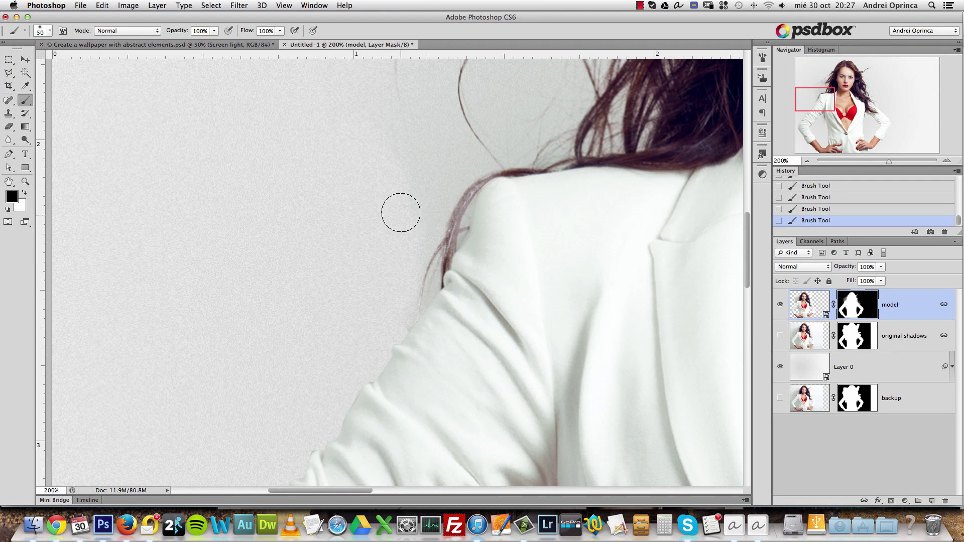
# Compare the model layer's mask with the image around the image-left hair and shoulder.
pyautogui.scroll(5, 389, 260)
pyautogui.hscroll(1, 389, 260)
pyautogui.press(']')
pyautogui.press(']')
pyautogui.press(']')
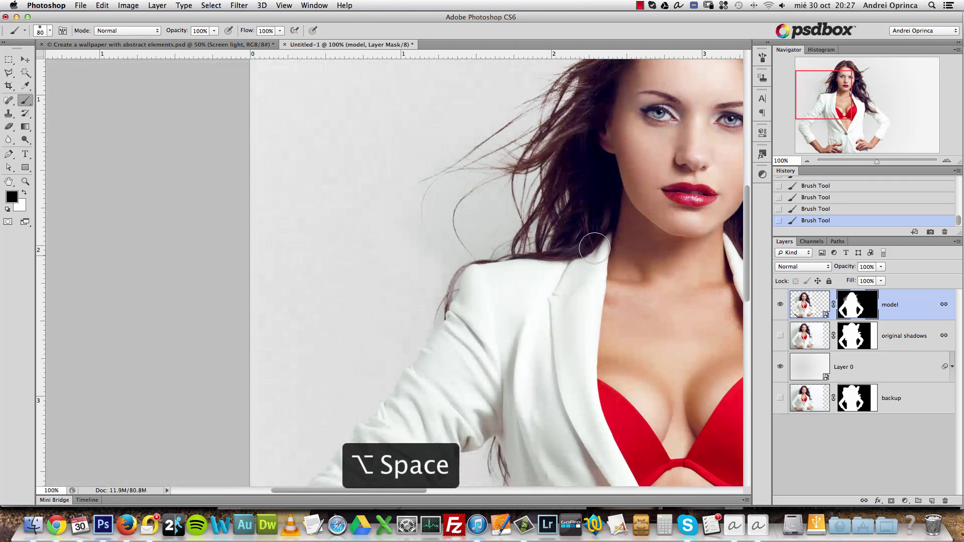
pyautogui.keyDown('alt'); pyautogui.click(493, 229); pyautogui.keyUp('alt')
pyautogui.moveTo(621, 258); pyautogui.dragTo(512, 270)
pyautogui.keyDown('alt'); pyautogui.click(857, 308); pyautogui.keyUp('alt')
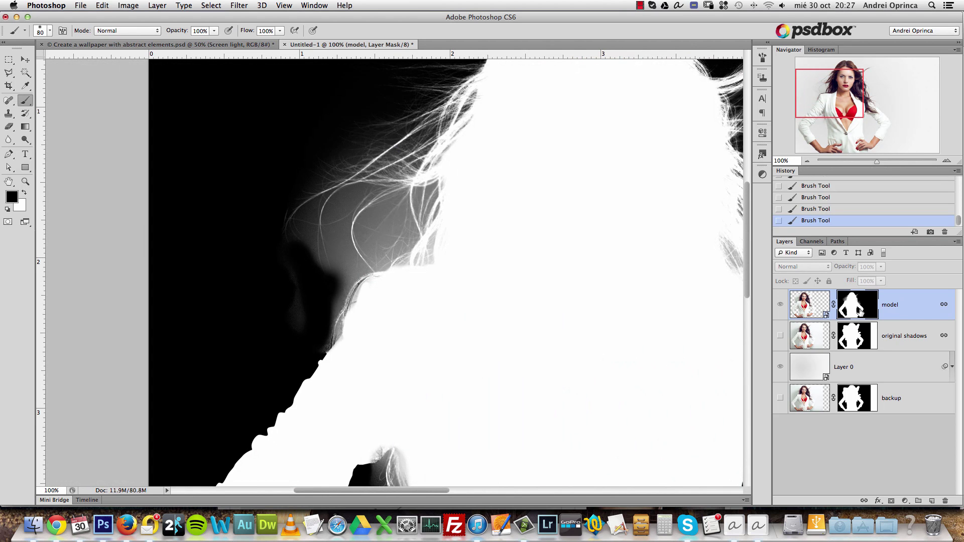
pyautogui.keyDown('alt'); pyautogui.click(860, 310); pyautogui.keyUp('alt')
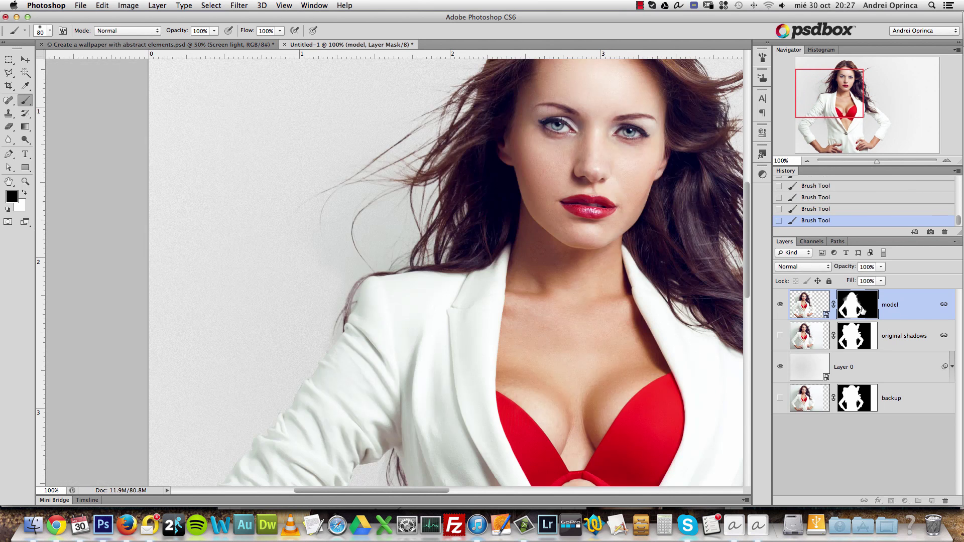
# Display the model layer's mask on the canvas and revert the last brush strokes on the haze beside the image-left shoulder.
pyautogui.keyDown('alt'); pyautogui.click(860, 310); pyautogui.keyUp('alt')
pyautogui.hotkey('alt', 'space')
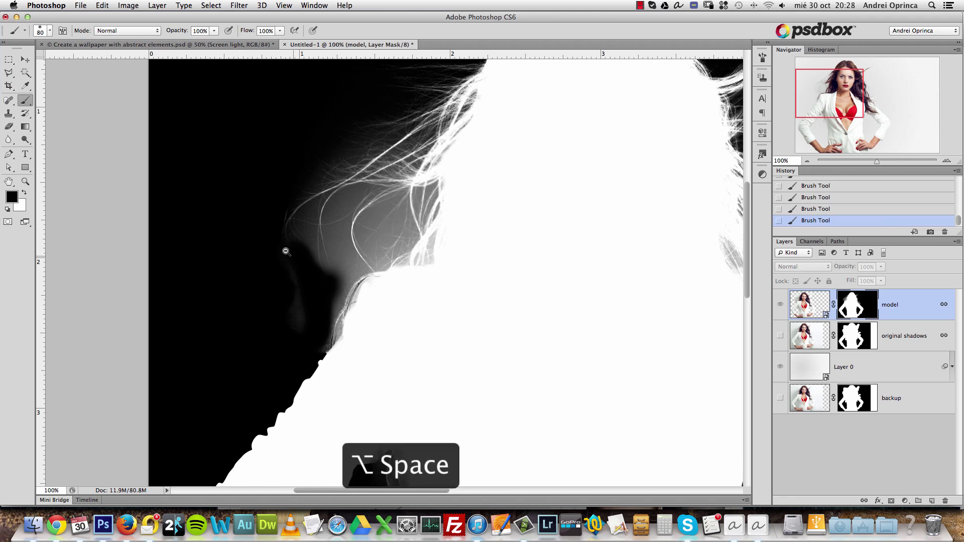
pyautogui.keyDown('alt'); pyautogui.click(337, 244); pyautogui.keyUp('alt')
pyautogui.click(336, 245)
pyautogui.keyDown('super'); pyautogui.click(337, 245); pyautogui.keyUp('super')
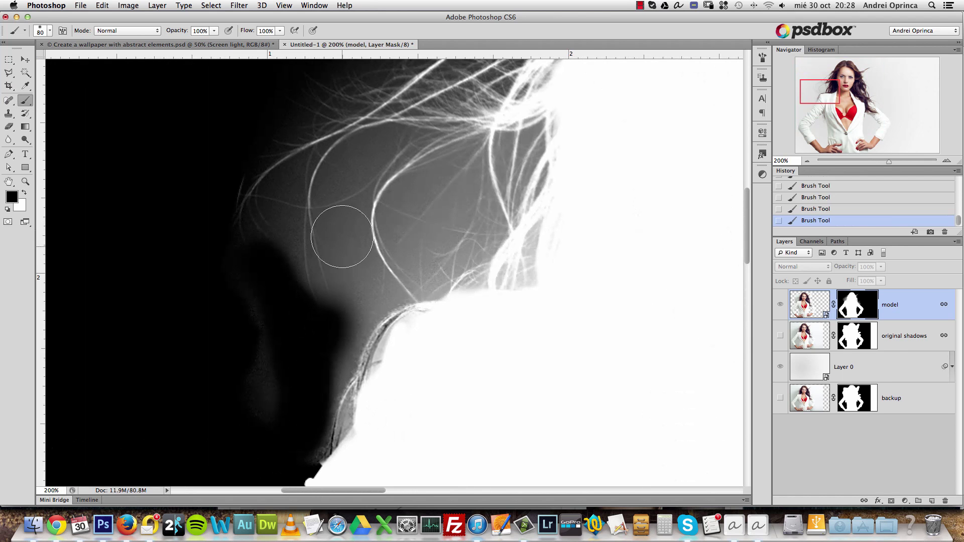
pyautogui.keyDown('alt'); pyautogui.click(337, 235); pyautogui.keyUp('alt')
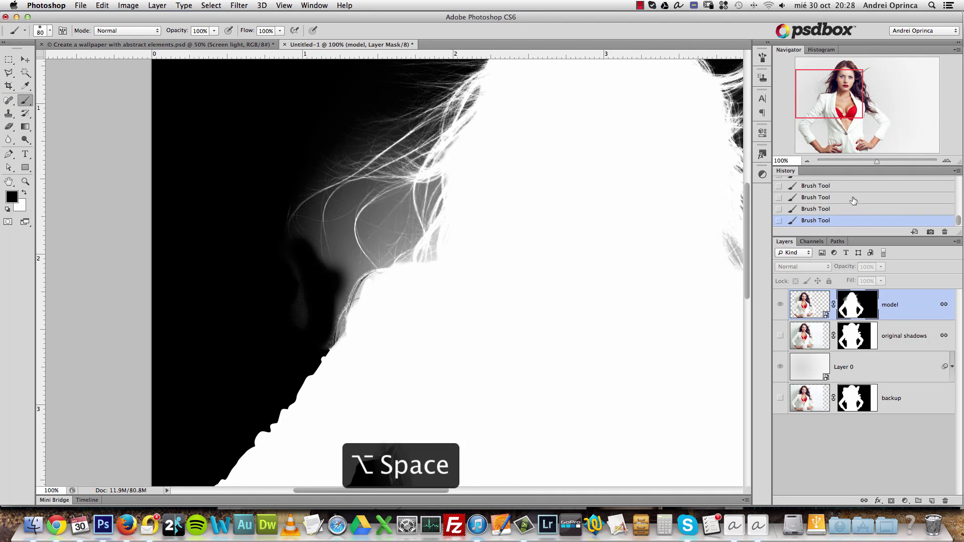
pyautogui.click(959, 218)
pyautogui.click(822, 189)
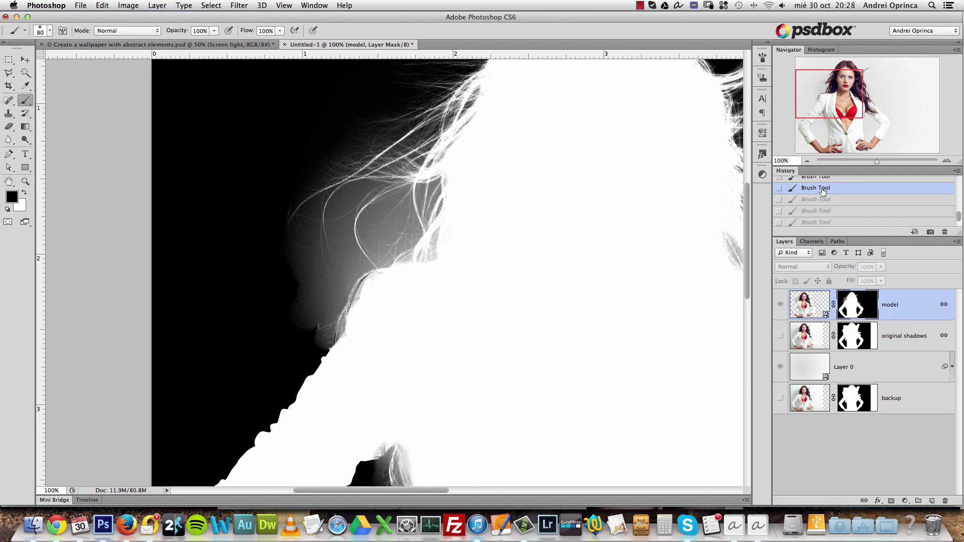
# Set the brush's blend mode to Soft Light.
pyautogui.hscroll(5, 414, 203)
pyautogui.scroll(-1, 415, 202)
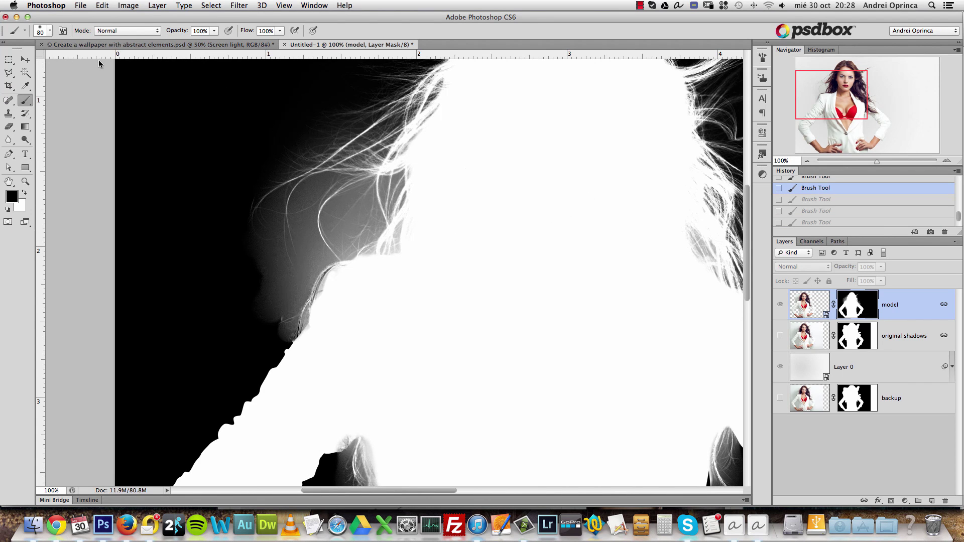
pyautogui.click(155, 31)
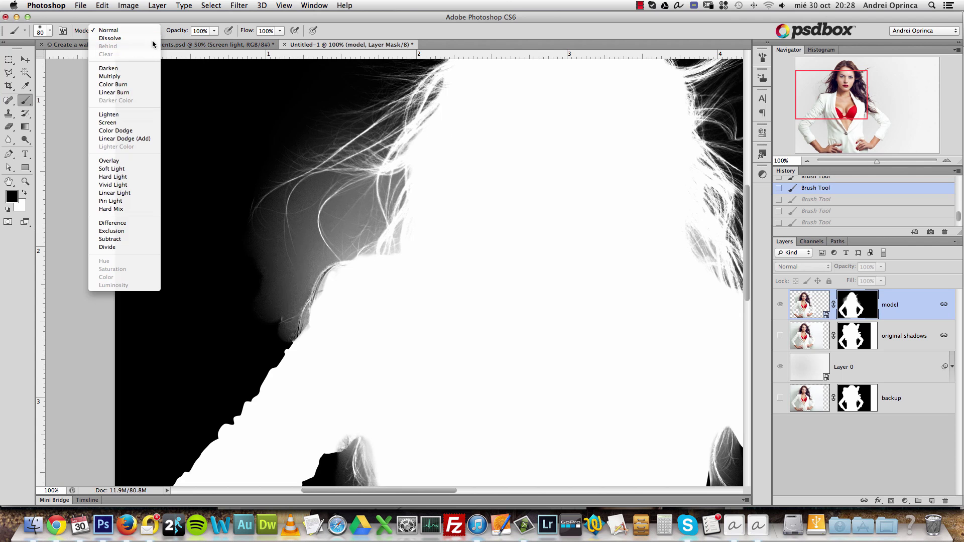
pyautogui.click(135, 170)
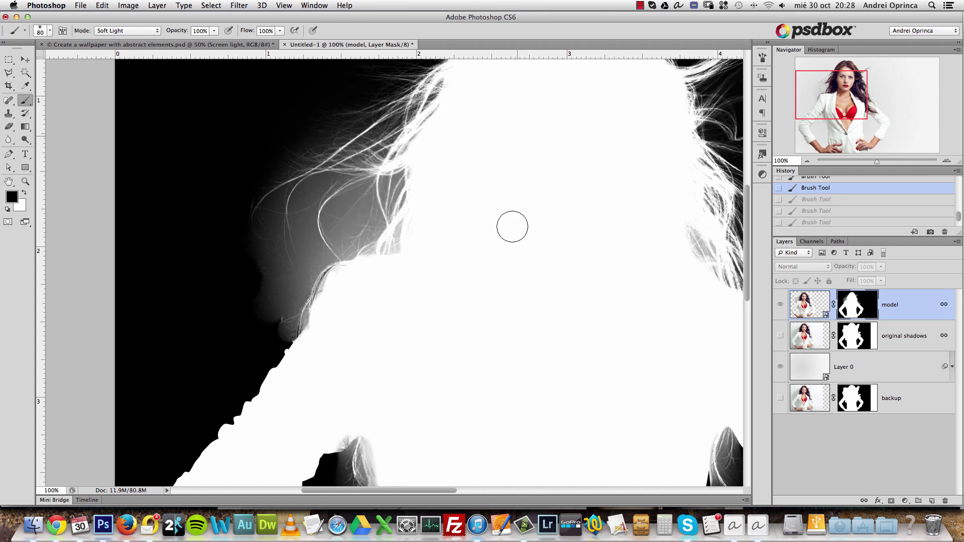
pyautogui.hotkey('ctrl', 'shift', 'z')
pyautogui.hotkey('ctrl', 'shift', 'z')
pyautogui.hotkey('ctrl', 'shift', 'z')
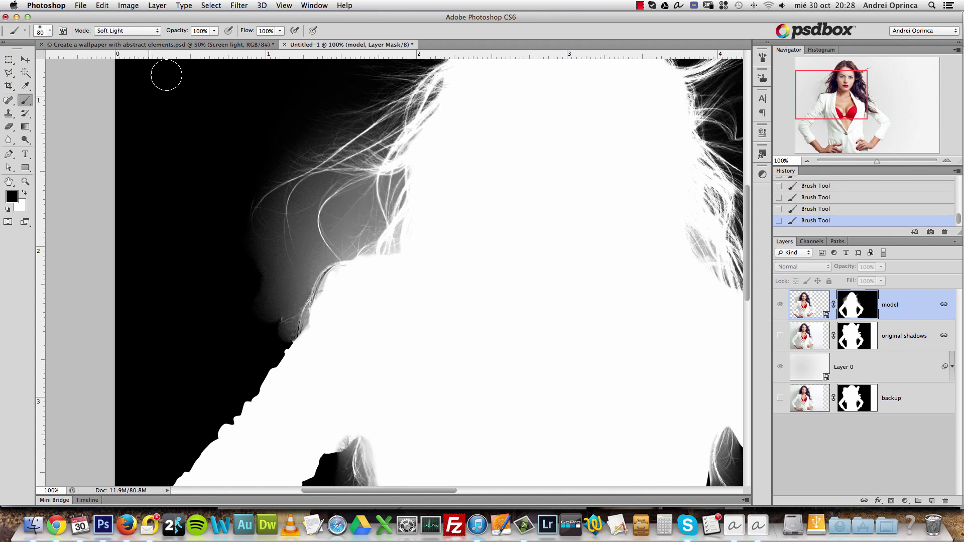
# Try to darken the gray mask haze above the image-left shoulder with the Soft Light brush at 100% opacity.
pyautogui.moveTo(302, 296)
pyautogui.mouseDown()
pyautogui.moveTo(288, 237)
pyautogui.moveTo(309, 191)
pyautogui.moveTo(279, 258)
pyautogui.mouseUp()
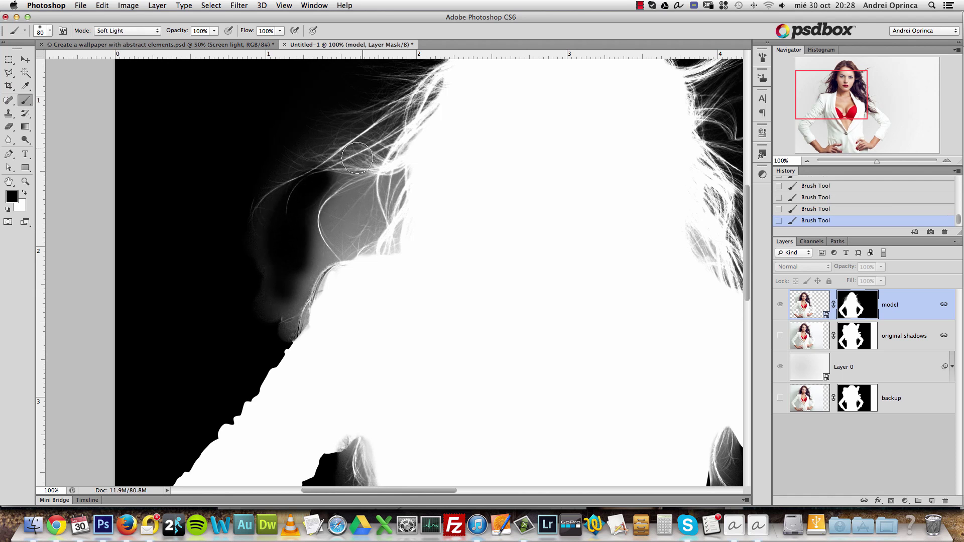
pyautogui.press('alt+super+z')
pyautogui.press('alt+super+z')
pyautogui.press('alt+super+z')
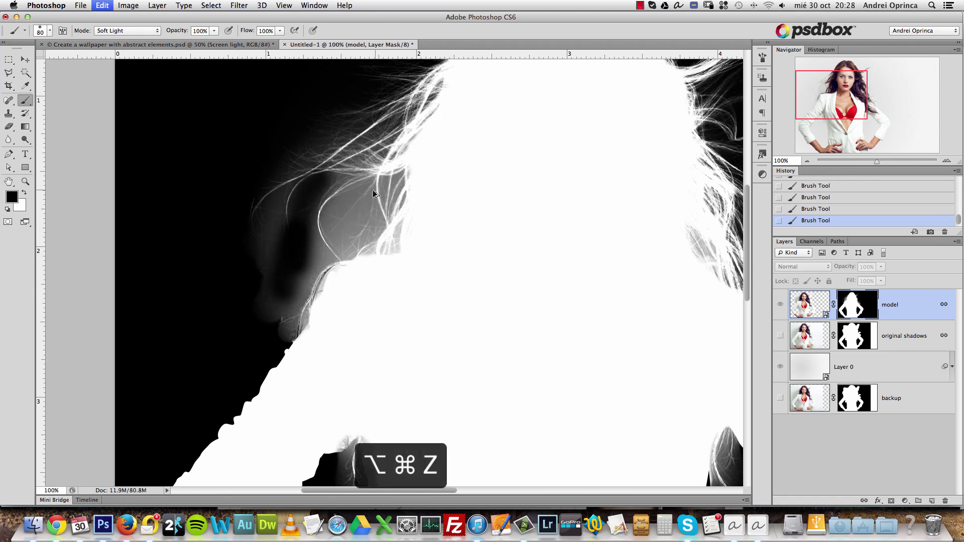
# Set the brush's opacity to 51% and flow to 63%.
pyautogui.click(213, 31)
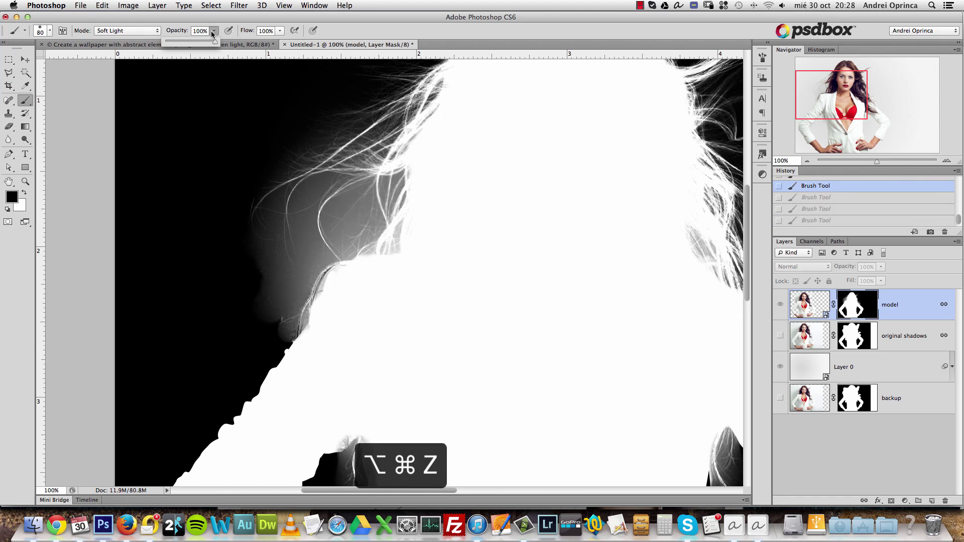
pyautogui.moveTo(187, 46); pyautogui.dragTo(186, 46)
pyautogui.click(280, 31)
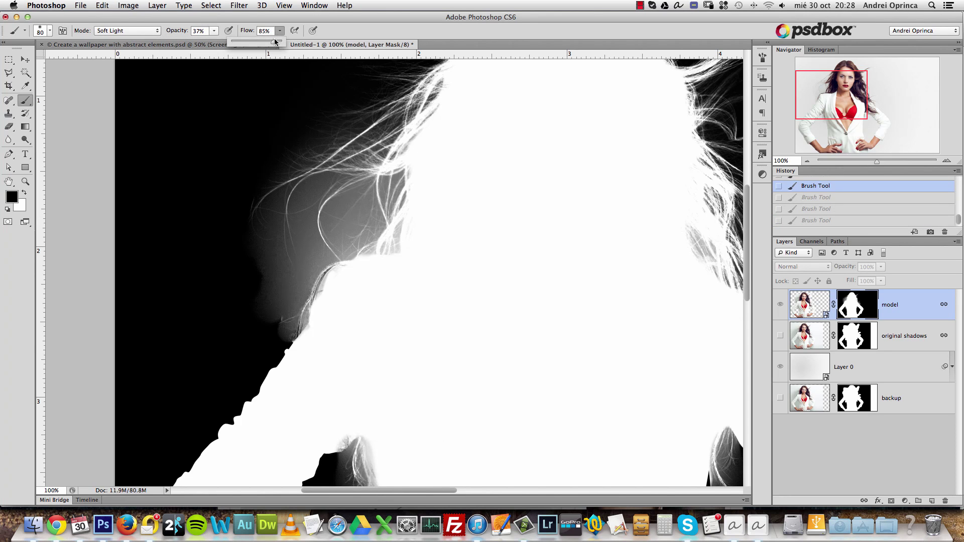
pyautogui.click(214, 30)
# Darken the gray mask haze between the hair strands beside and above the image-left shoulder with soft black strokes.
pyautogui.moveTo(303, 296)
pyautogui.mouseDown()
pyautogui.moveTo(299, 213)
pyautogui.moveTo(310, 201)
pyautogui.moveTo(304, 313)
pyautogui.moveTo(283, 257)
pyautogui.mouseUp()
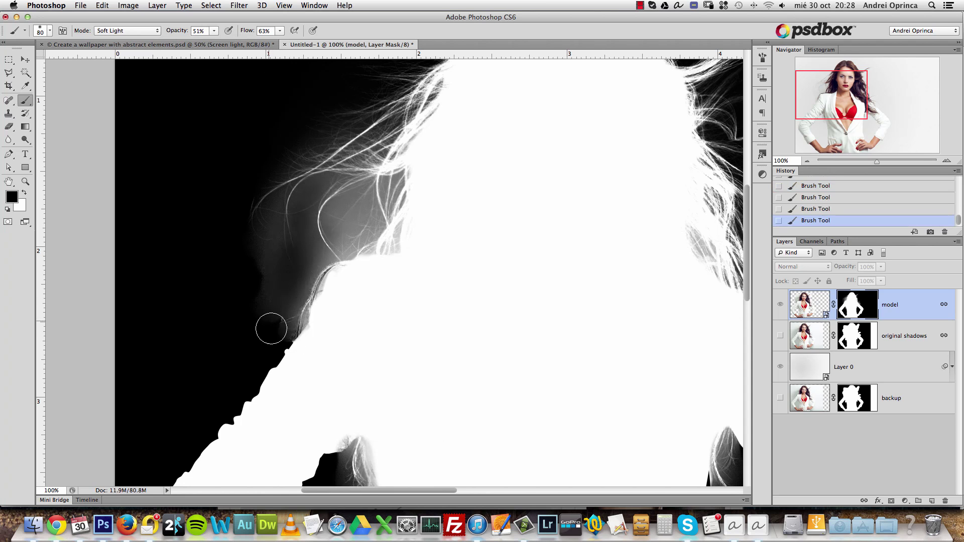
pyautogui.moveTo(279, 328); pyautogui.dragTo(287, 185)
pyautogui.moveTo(347, 247)
pyautogui.mouseDown()
pyautogui.moveTo(385, 165)
pyautogui.moveTo(327, 239)
pyautogui.moveTo(382, 168)
pyautogui.moveTo(347, 233)
pyautogui.moveTo(397, 168)
pyautogui.mouseUp()
pyautogui.moveTo(313, 182); pyautogui.dragTo(402, 155)
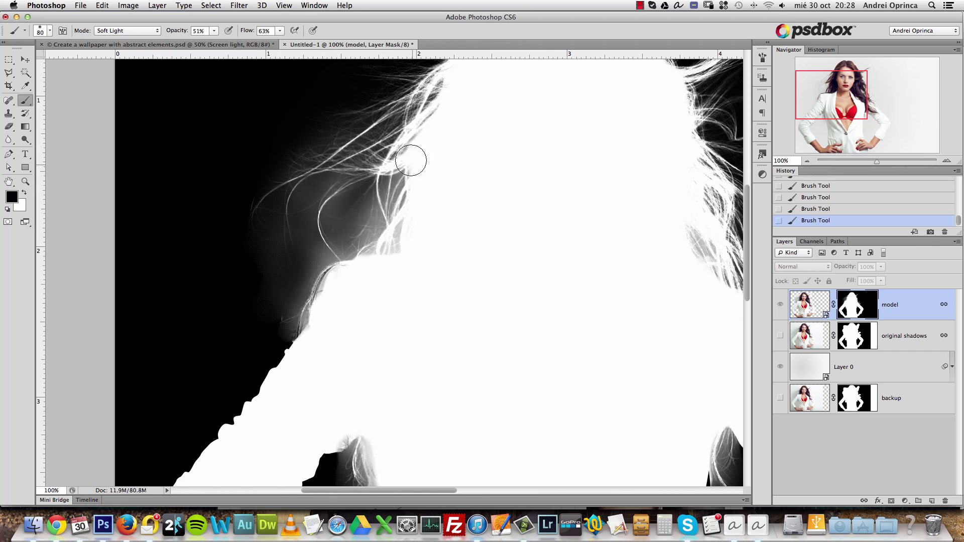
pyautogui.moveTo(326, 190)
pyautogui.mouseDown()
pyautogui.moveTo(347, 171)
pyautogui.moveTo(322, 215)
pyautogui.moveTo(318, 261)
pyautogui.moveTo(364, 212)
pyautogui.moveTo(356, 254)
pyautogui.moveTo(405, 133)
pyautogui.moveTo(402, 220)
pyautogui.mouseUp()
pyautogui.moveTo(305, 223)
pyautogui.mouseDown()
pyautogui.moveTo(294, 245)
pyautogui.moveTo(302, 236)
pyautogui.mouseUp()
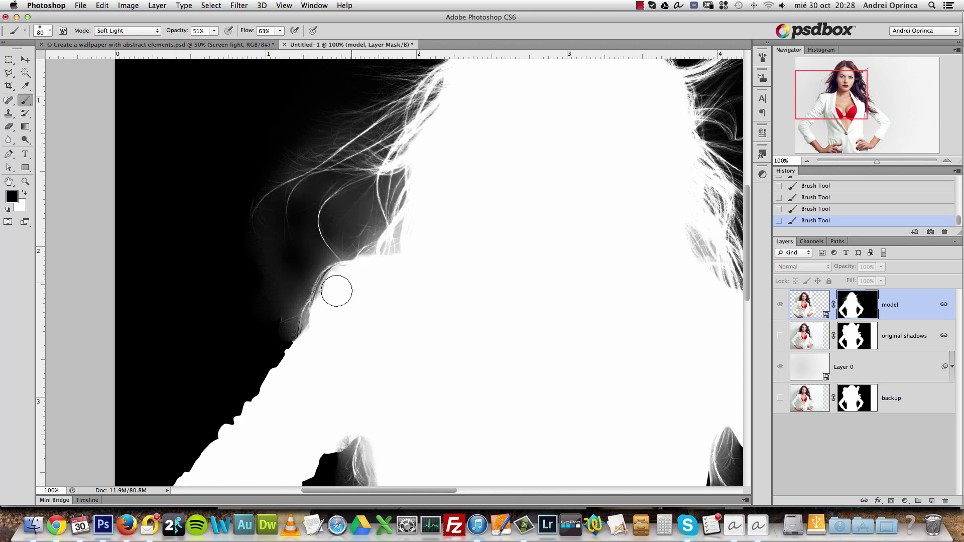
pyautogui.moveTo(304, 274)
pyautogui.mouseDown()
pyautogui.moveTo(254, 220)
pyautogui.moveTo(385, 234)
pyautogui.moveTo(377, 194)
pyautogui.moveTo(336, 252)
pyautogui.mouseUp()
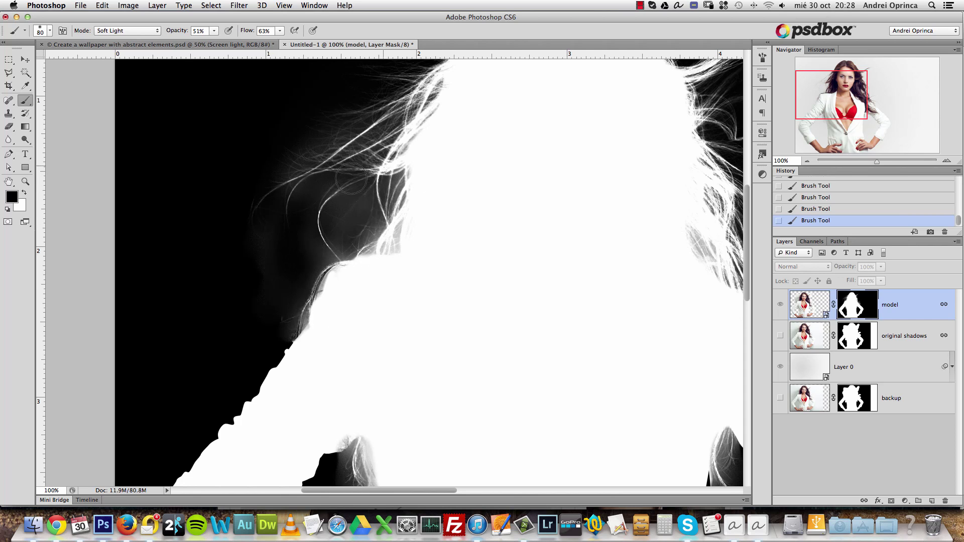
# Darken the mask haze around the strands over the image-right shoulder and below that armpit, reducing the brush size to 35.
pyautogui.moveTo(469, 146)
pyautogui.mouseDown()
pyautogui.moveTo(287, 179)
pyautogui.moveTo(346, 251)
pyautogui.moveTo(280, 196)
pyautogui.mouseUp()
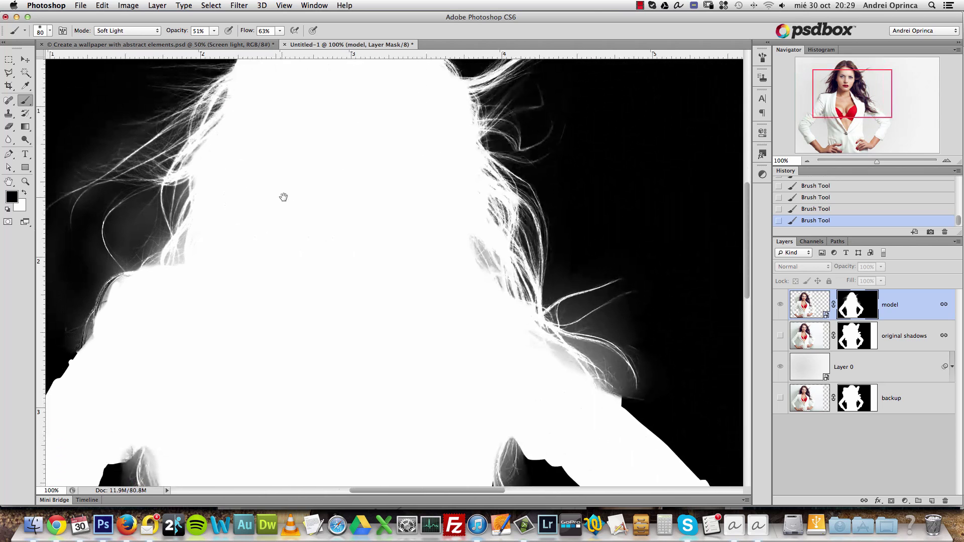
pyautogui.moveTo(637, 387)
pyautogui.mouseDown()
pyautogui.moveTo(622, 369)
pyautogui.moveTo(637, 398)
pyautogui.moveTo(627, 393)
pyautogui.moveTo(660, 368)
pyautogui.moveTo(564, 315)
pyautogui.mouseUp()
pyautogui.scroll(-10, 564, 315)
pyautogui.moveTo(524, 241)
pyautogui.mouseDown()
pyautogui.moveTo(527, 283)
pyautogui.moveTo(521, 266)
pyautogui.moveTo(531, 260)
pyautogui.mouseUp()
pyautogui.press('[')
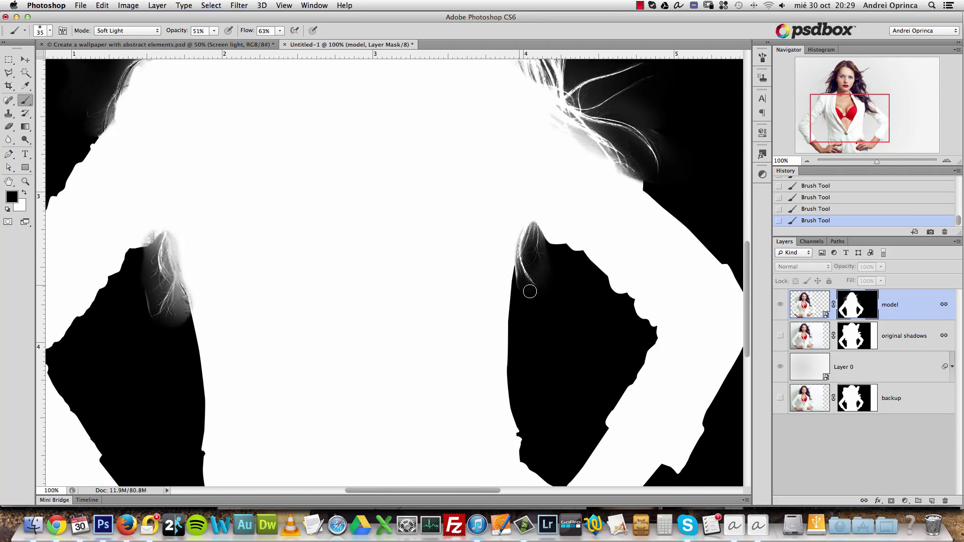
# Darken the mask haze around the strands below the image-left armpit with brush size 60 and return to the normal image view.
pyautogui.press(']')
pyautogui.press(']')
pyautogui.moveTo(172, 323)
pyautogui.mouseDown()
pyautogui.moveTo(156, 248)
pyautogui.moveTo(141, 300)
pyautogui.mouseUp()
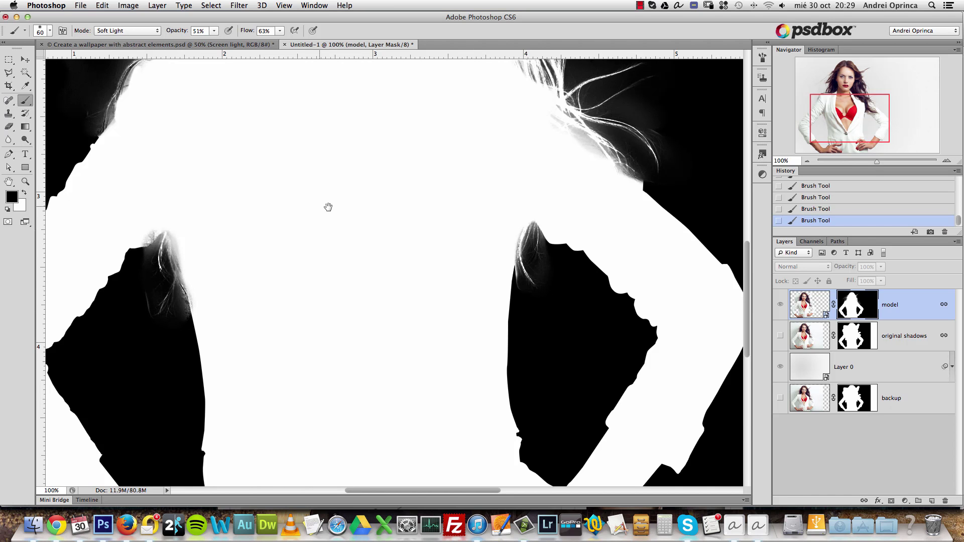
pyautogui.moveTo(390, 221); pyautogui.dragTo(465, 315)
pyautogui.keyDown('alt'); pyautogui.click(859, 316); pyautogui.keyUp('alt')
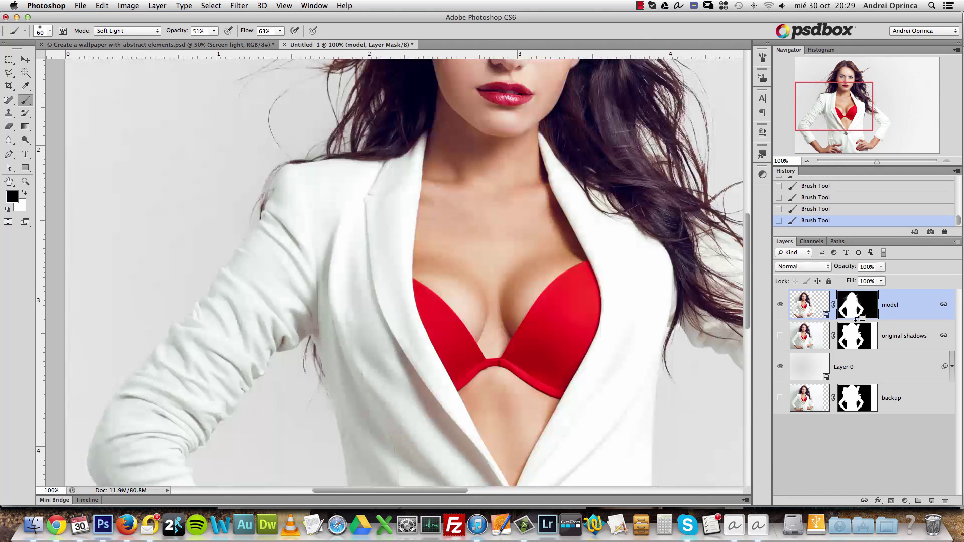
# Set the brush to Normal mode with 100% opacity and 100% flow for the area below the image-left armpit.
pyautogui.moveTo(337, 361); pyautogui.dragTo(365, 229)
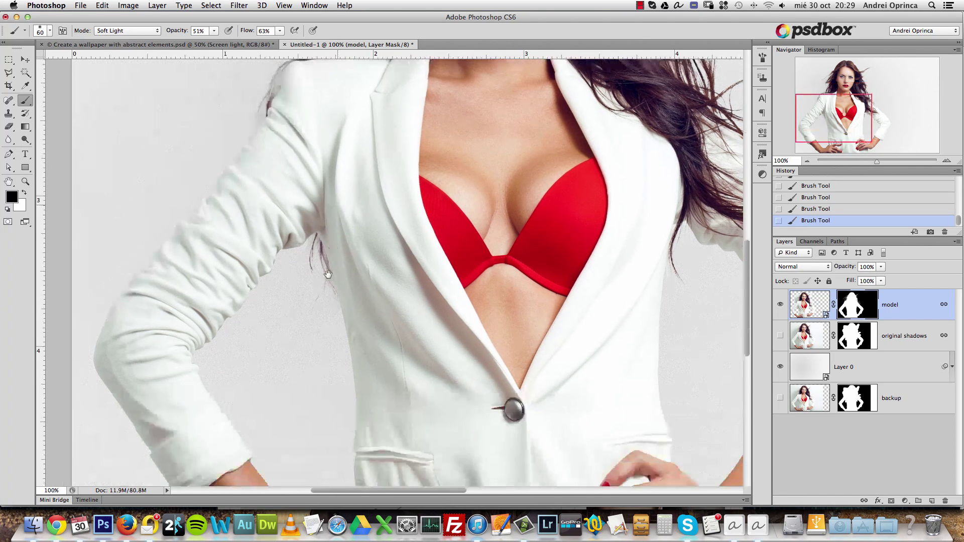
pyautogui.keyDown('super'); pyautogui.click(351, 165); pyautogui.keyUp('super')
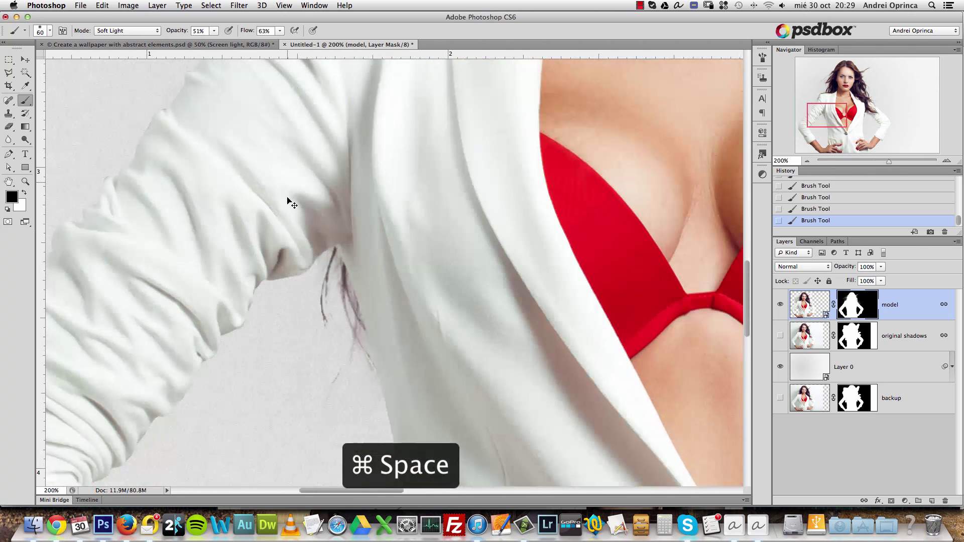
pyautogui.click(151, 31)
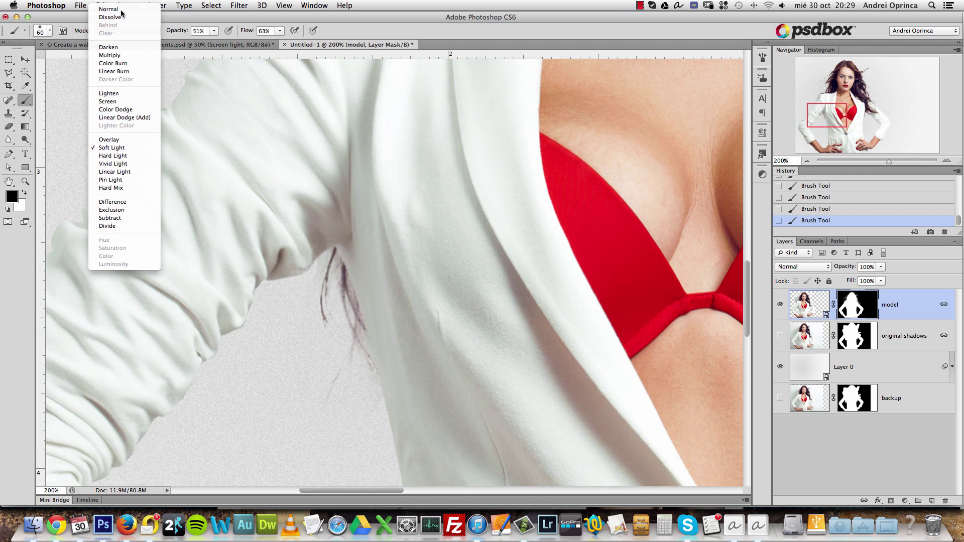
pyautogui.click(108, 10)
pyautogui.moveTo(214, 31); pyautogui.dragTo(213, 41)
pyautogui.moveTo(277, 31); pyautogui.dragTo(283, 41)
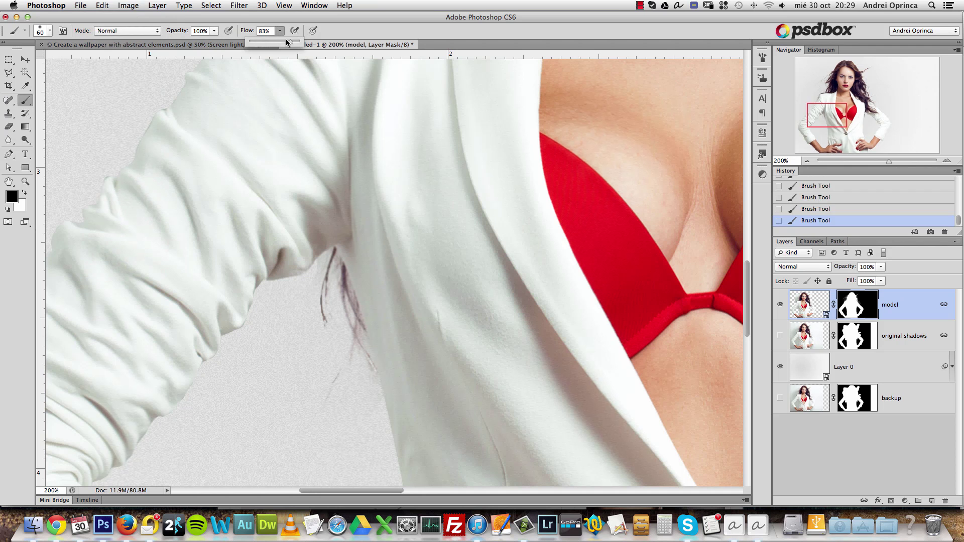
# Reduce the brush size to 22 px and target the model layer's mask with black as the painting color.
pyautogui.rightClick(482, 234)
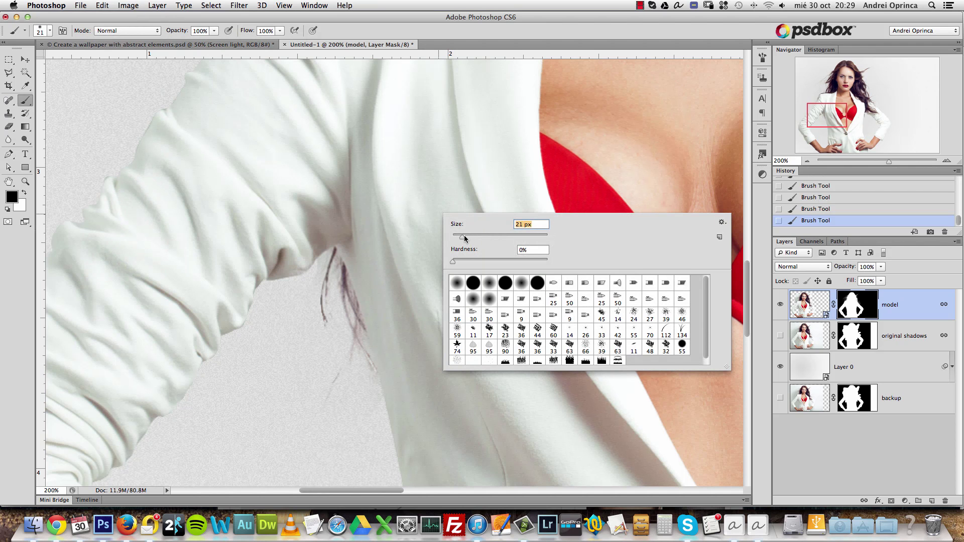
pyautogui.click(863, 309)
pyautogui.press('x')
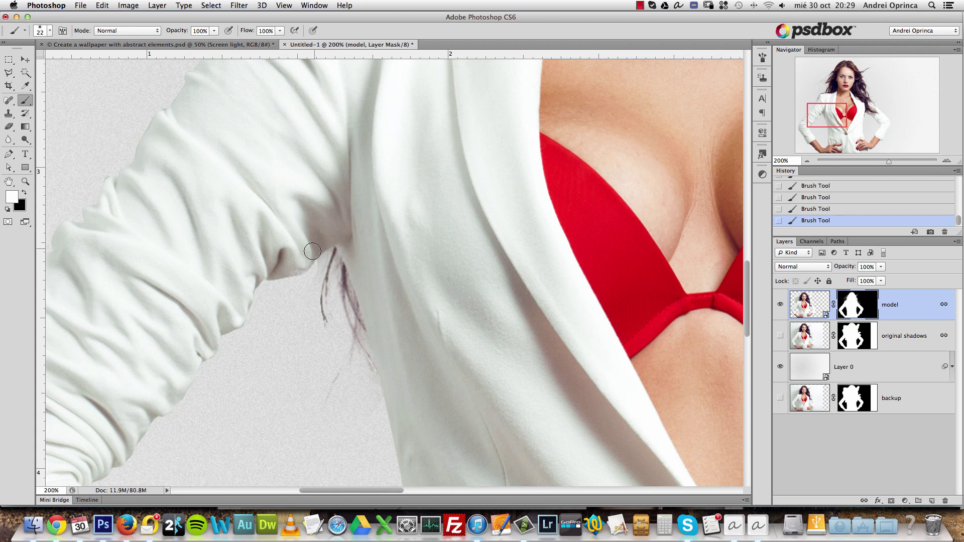
pyautogui.press('x')
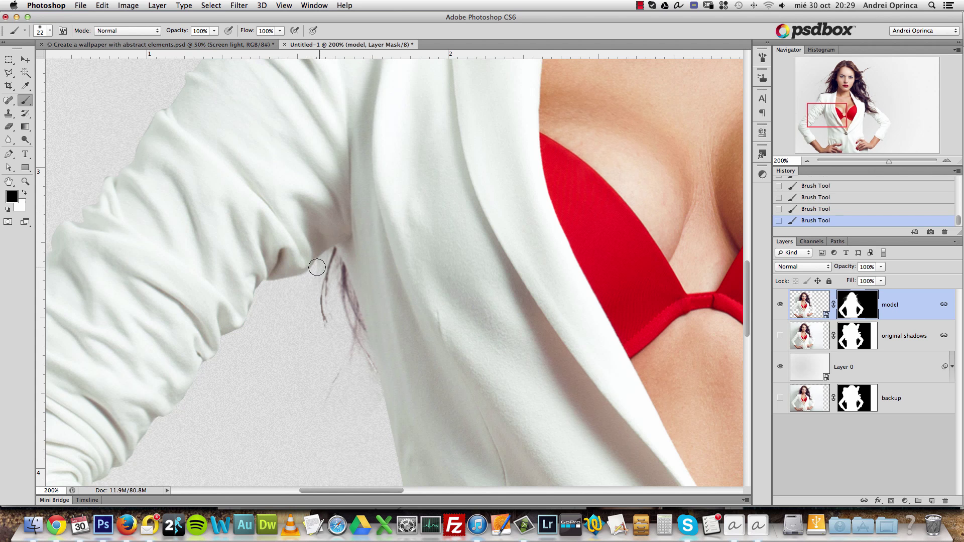
# Mask out the stray hair strands below the image-left armpit with black, using brush size 45 and finishing with size 10.
pyautogui.keyDown('alt'); pyautogui.click(371, 296); pyautogui.keyUp('alt')
pyautogui.keyDown('alt'); pyautogui.click(371, 296); pyautogui.keyUp('alt')
pyautogui.keyDown('super'); pyautogui.click(361, 328); pyautogui.keyUp('super')
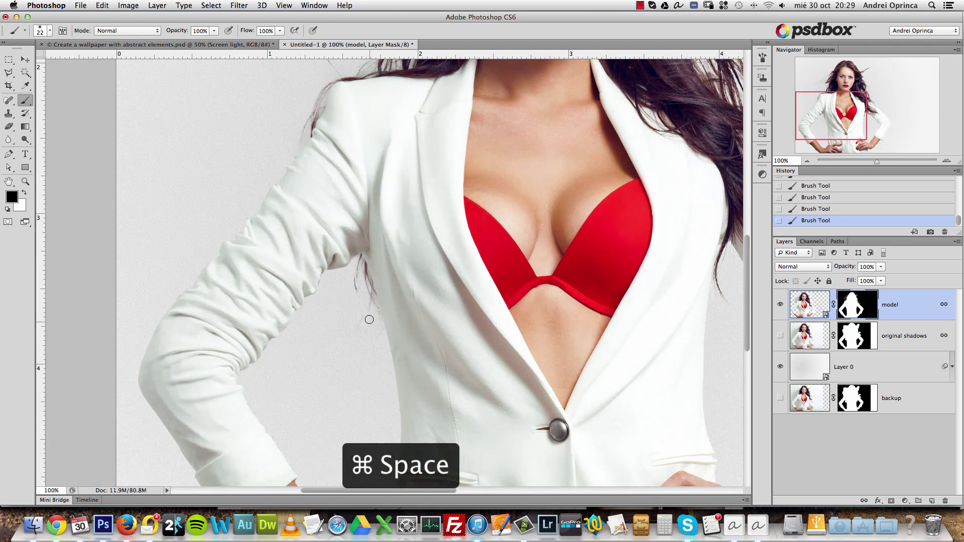
pyautogui.keyDown('super'); pyautogui.click(363, 319); pyautogui.keyUp('super')
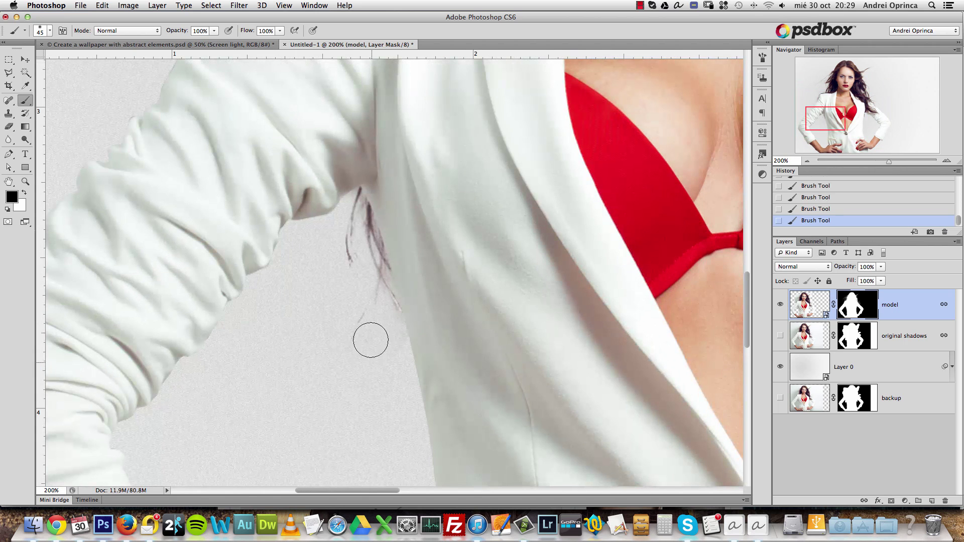
pyautogui.moveTo(381, 350); pyautogui.dragTo(357, 237)
pyautogui.rightClick(361, 236)
pyautogui.moveTo(402, 260)
pyautogui.mouseDown()
pyautogui.moveTo(359, 240)
pyautogui.moveTo(357, 207)
pyautogui.moveTo(374, 259)
pyautogui.mouseUp()
pyautogui.click(349, 247)
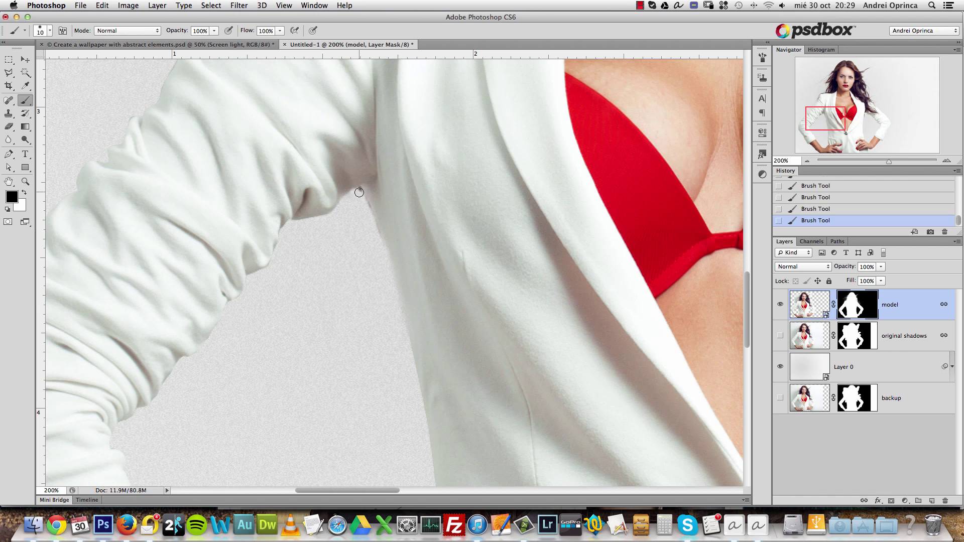
# Examine the masked hair edges below the image-left armpit, over the image-right shoulder and around the head.
pyautogui.hotkey('alt', 'space')
pyautogui.click(374, 323)
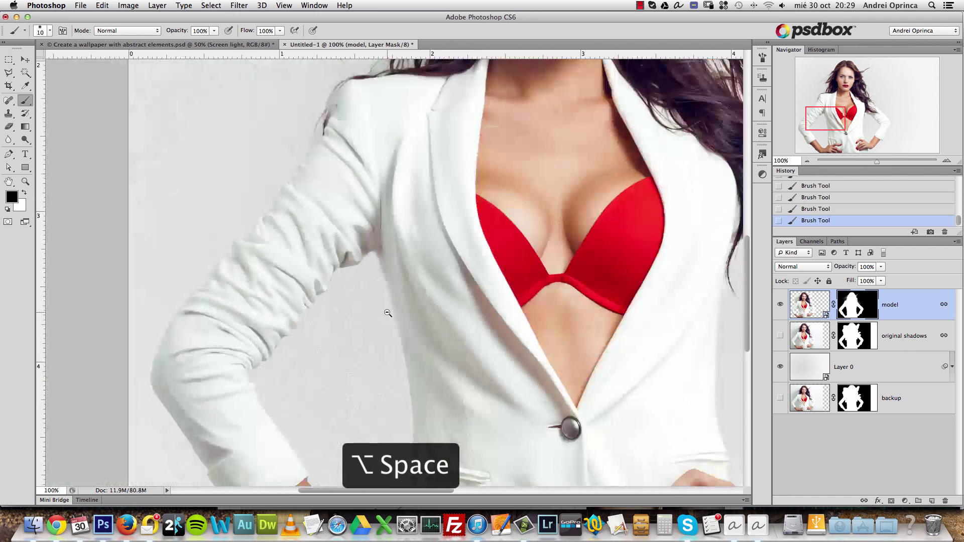
pyautogui.click(386, 302)
pyautogui.press('super+space')
pyautogui.click(649, 235)
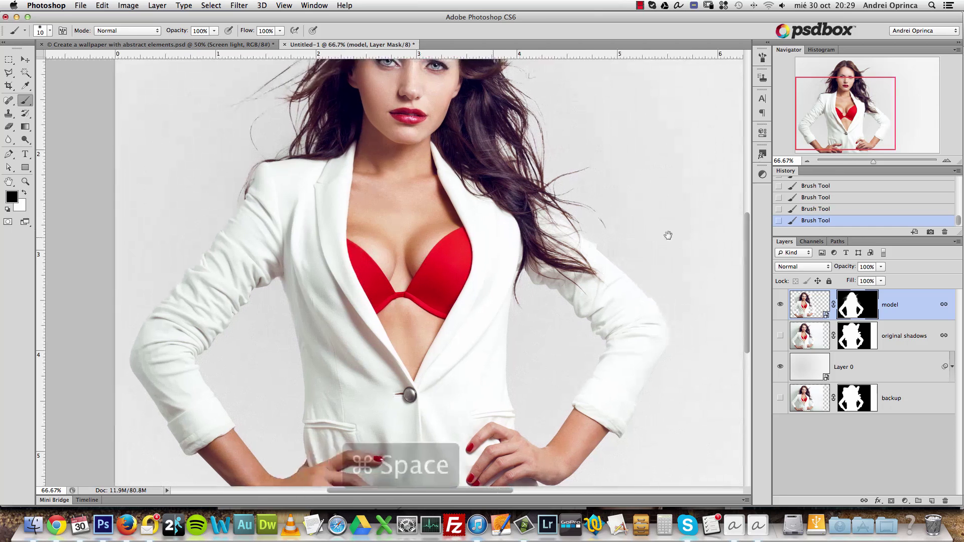
pyautogui.click(641, 254)
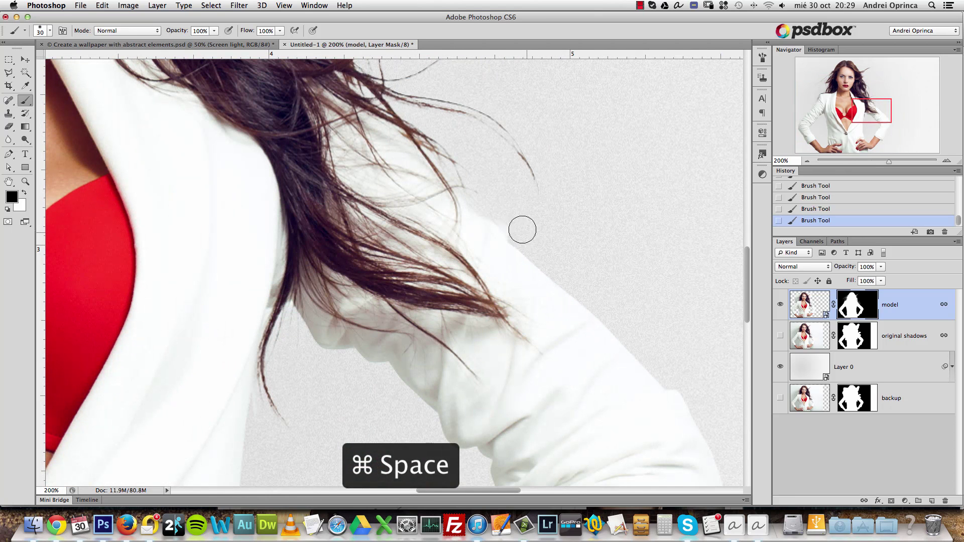
pyautogui.hotkey('alt', 'space')
pyautogui.click(532, 197)
pyautogui.click(534, 189)
pyautogui.moveTo(502, 168); pyautogui.dragTo(520, 247)
pyautogui.hotkey('alt', 'space')
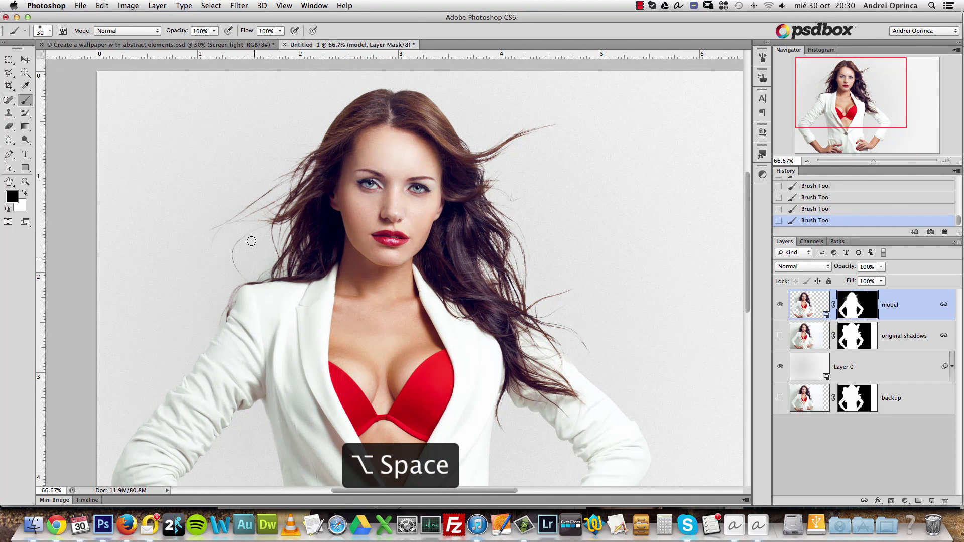
pyautogui.hotkey('alt', 'space')
pyautogui.moveTo(427, 369); pyautogui.dragTo(403, 215)
# Hide the model layer, make the original shadows layer visible and select it.
pyautogui.click(909, 346)
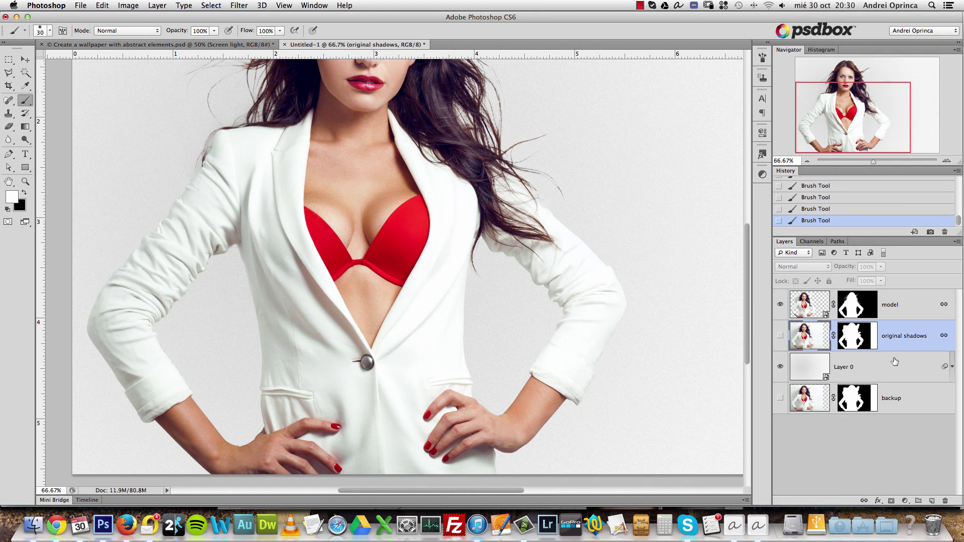
pyautogui.click(809, 304)
pyautogui.click(780, 304)
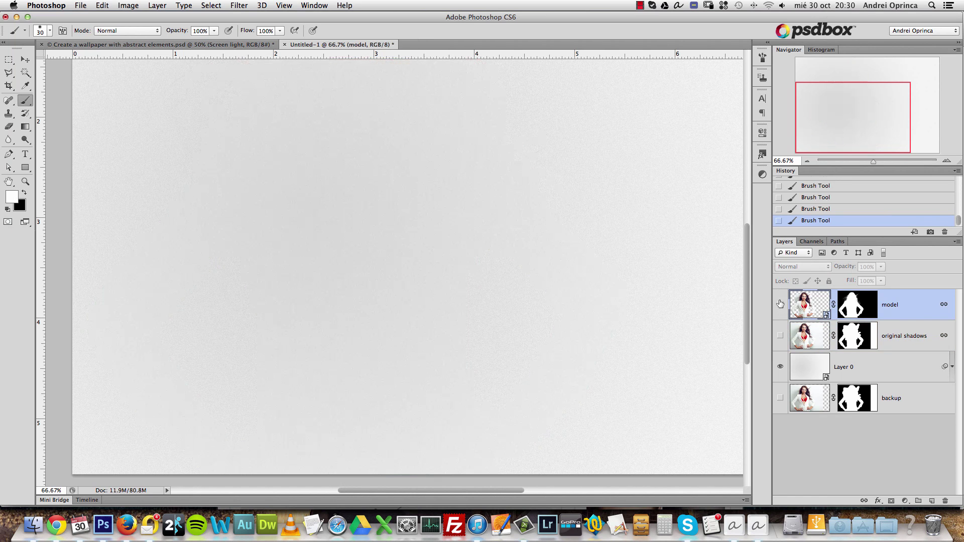
pyautogui.click(780, 336)
pyautogui.click(915, 337)
pyautogui.moveTo(526, 185)
pyautogui.mouseDown()
pyautogui.moveTo(538, 259)
pyautogui.moveTo(532, 181)
pyautogui.mouseUp()
pyautogui.keyDown('alt'); pyautogui.click(472, 169); pyautogui.keyUp('alt')
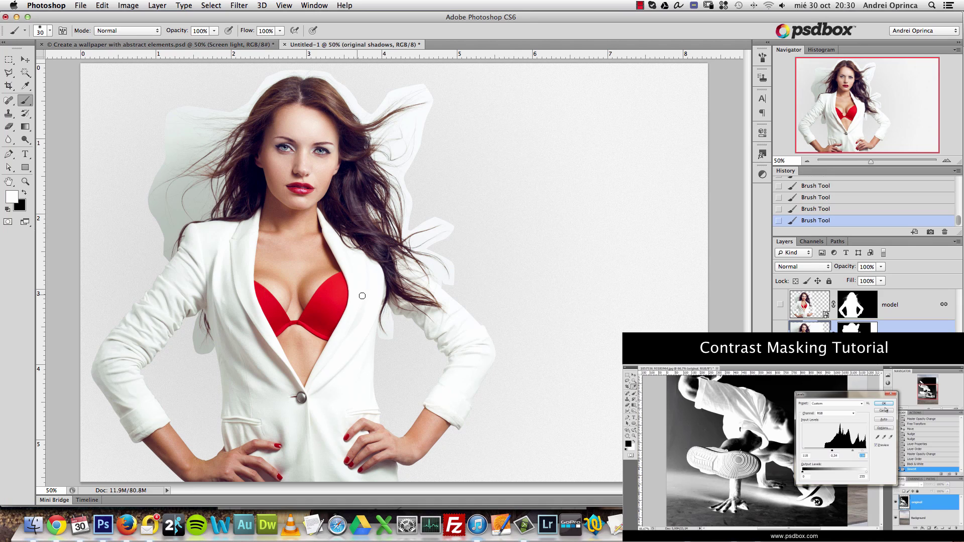
# Switch to Chrome to review the tutorial page's Step 4 on contrast masking, and return to Photoshop.
pyautogui.click(56, 523)
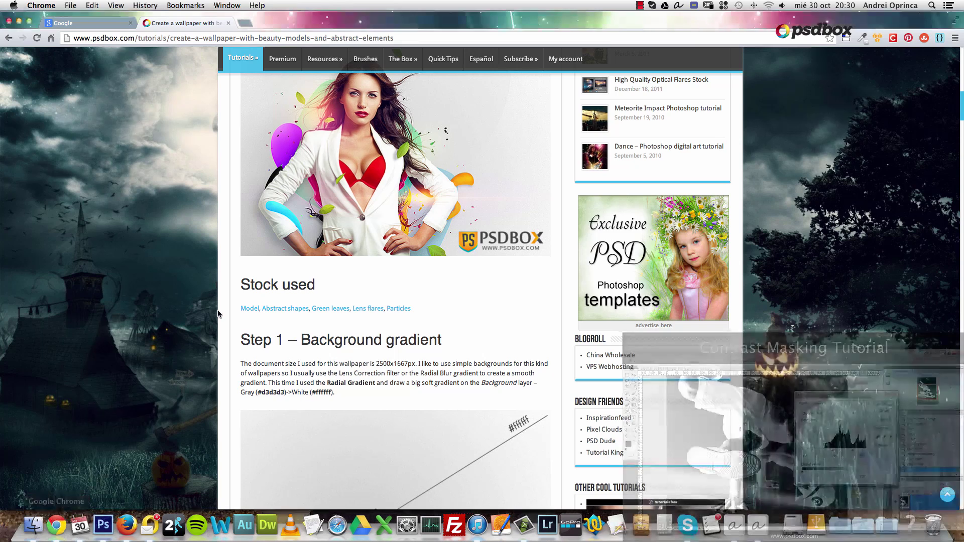
pyautogui.scroll(3, 274, 274)
pyautogui.scroll(-20, 275, 274)
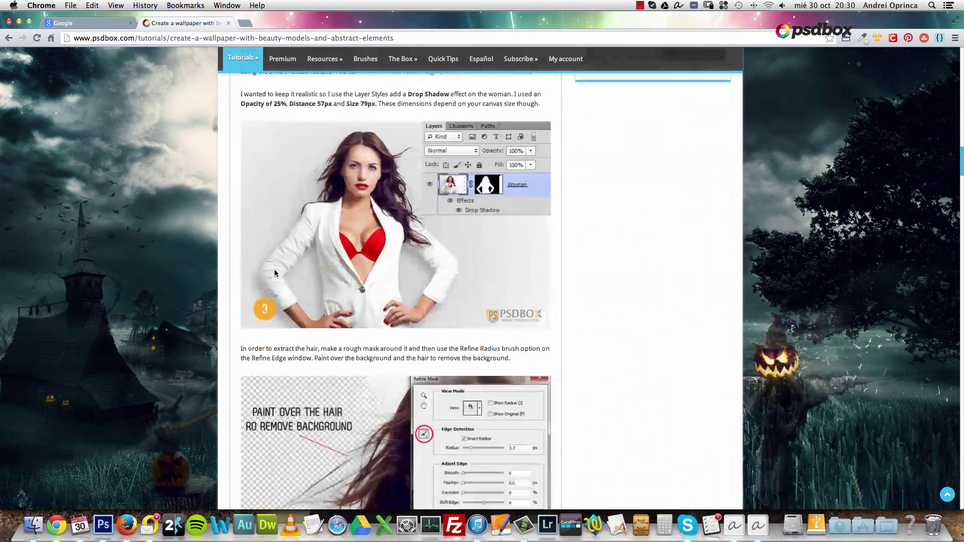
pyautogui.scroll(2, 275, 274)
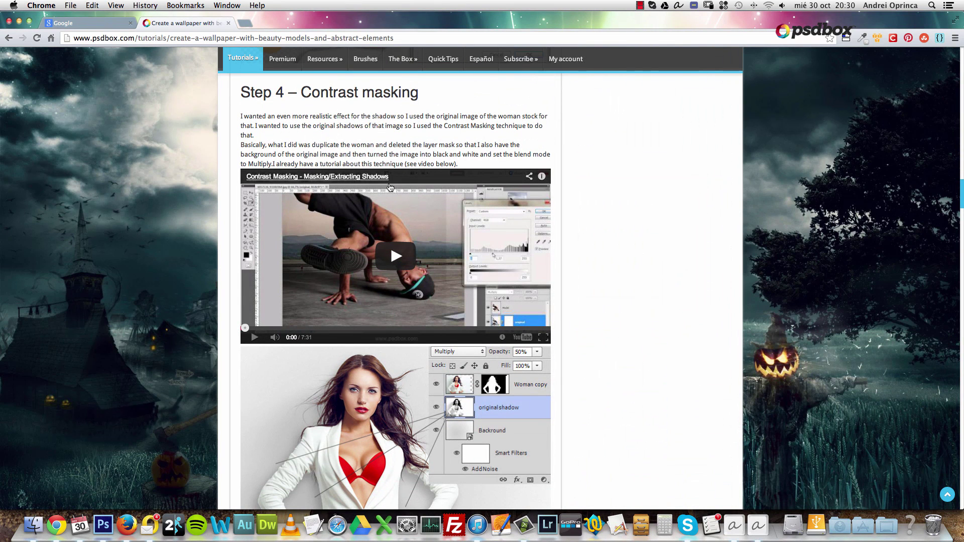
pyautogui.scroll(-1, 391, 226)
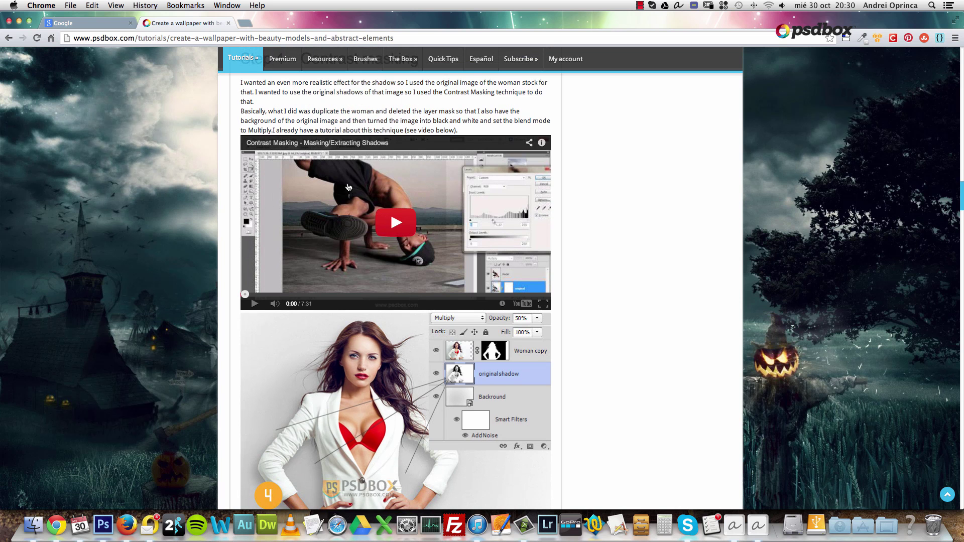
pyautogui.click(103, 525)
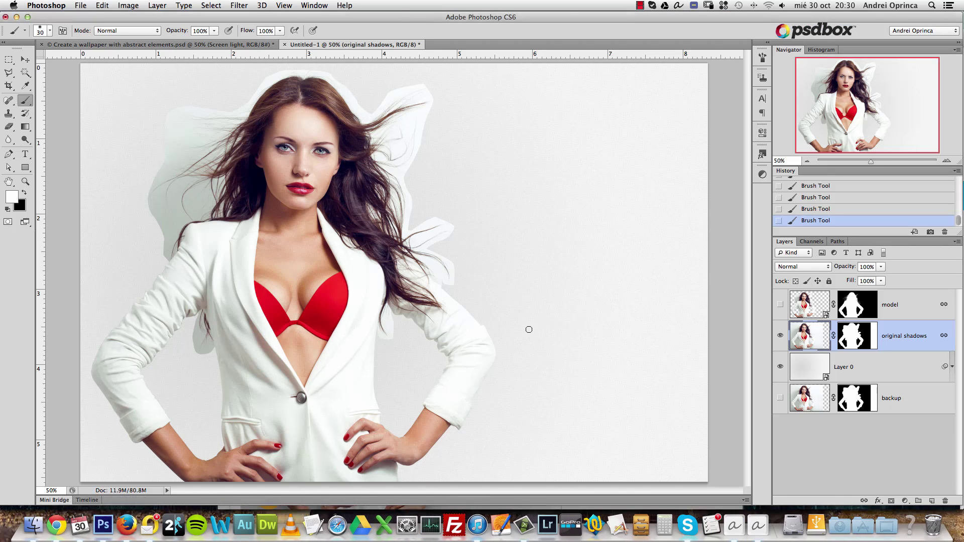
# Delete the original shadows layer's mask without applying it.
pyautogui.moveTo(859, 339); pyautogui.dragTo(945, 501)
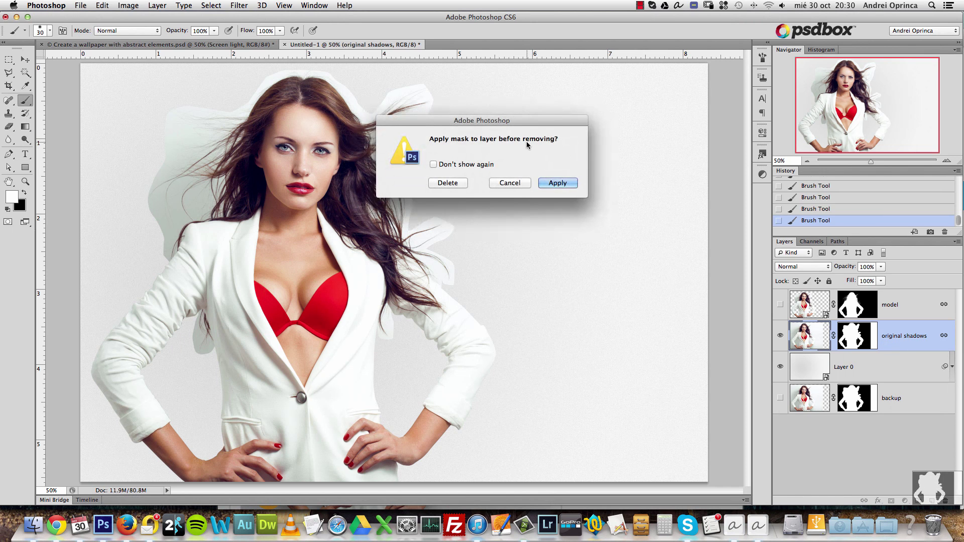
pyautogui.click(448, 182)
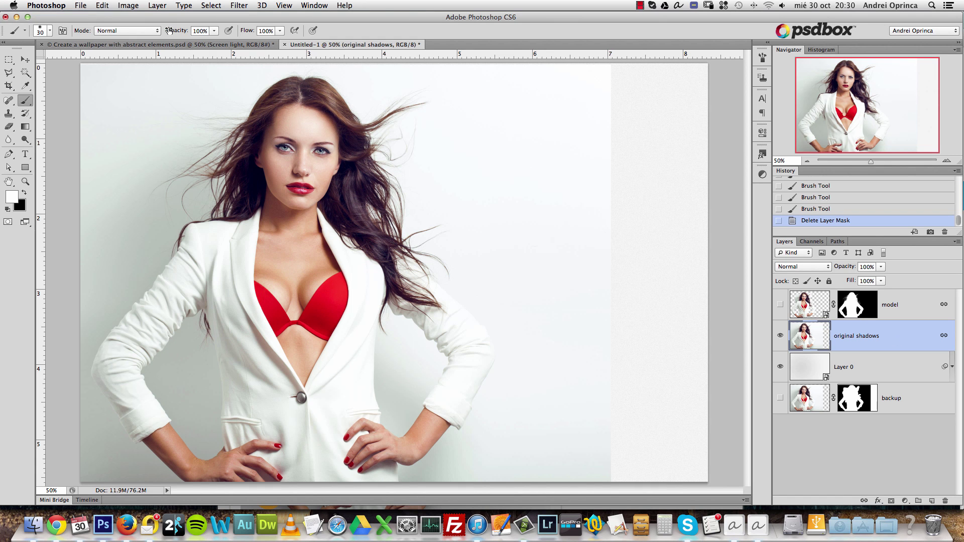
pyautogui.hotkey('alt', 'u')
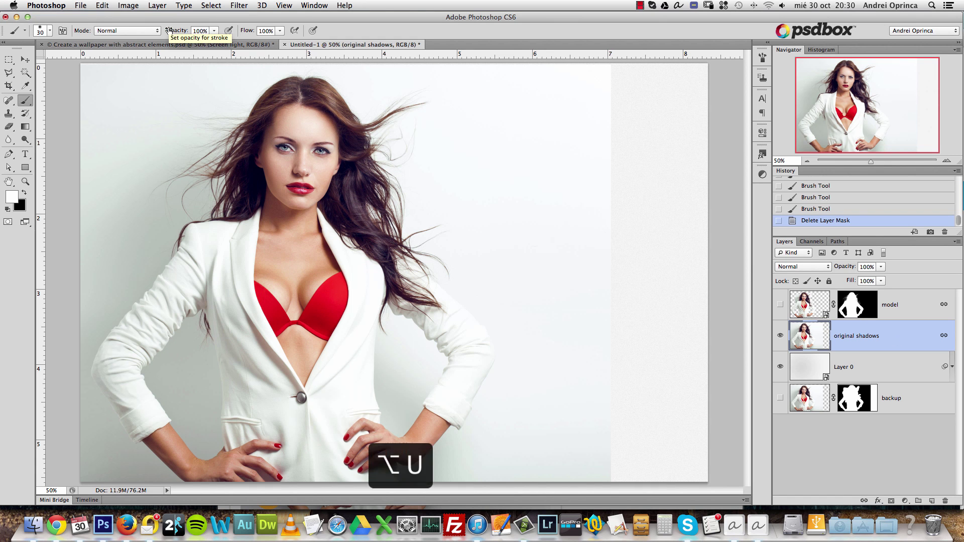
pyautogui.press('super+u')
pyautogui.press('Escape')
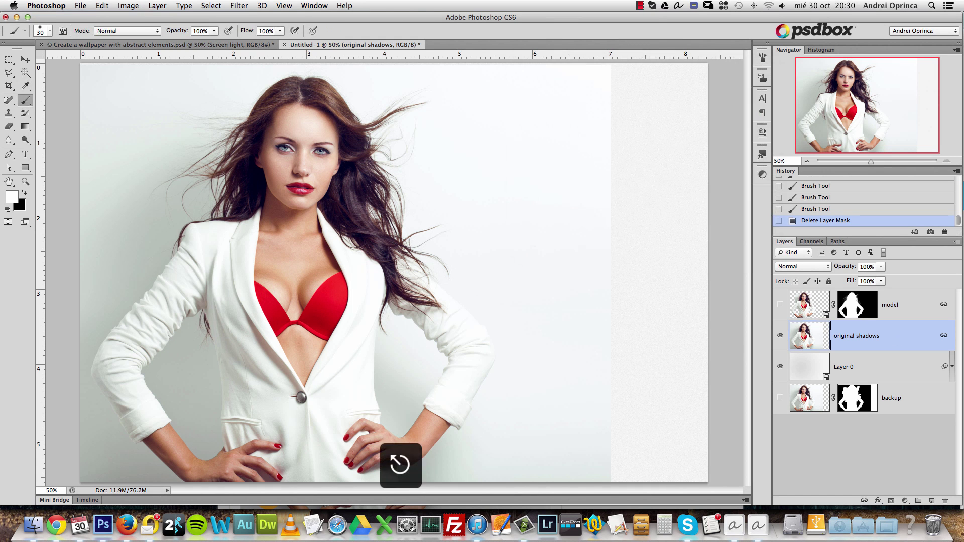
pyautogui.press('u')
pyautogui.press('ctrl+super+u')
pyautogui.hotkey('alt', 'shift', 'u')
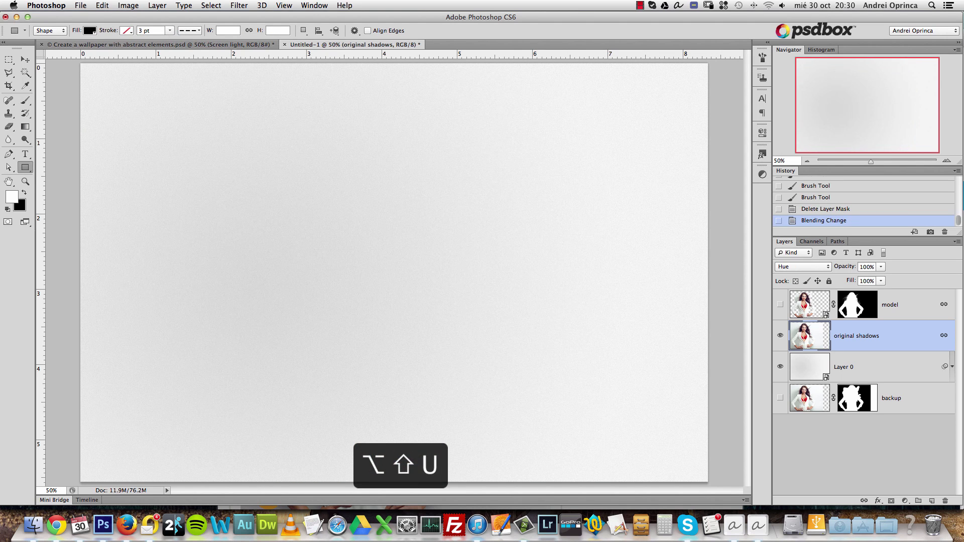
pyautogui.click(821, 267)
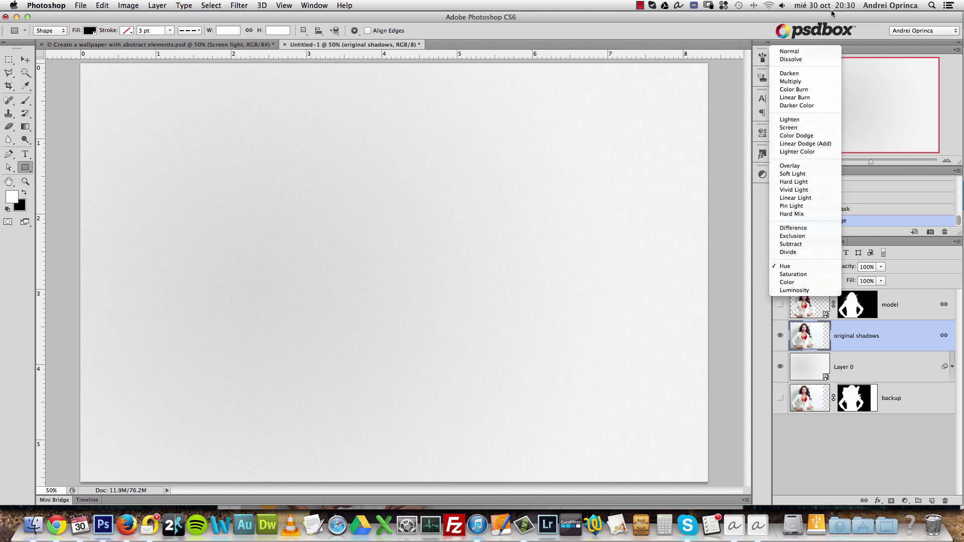
pyautogui.click(795, 56)
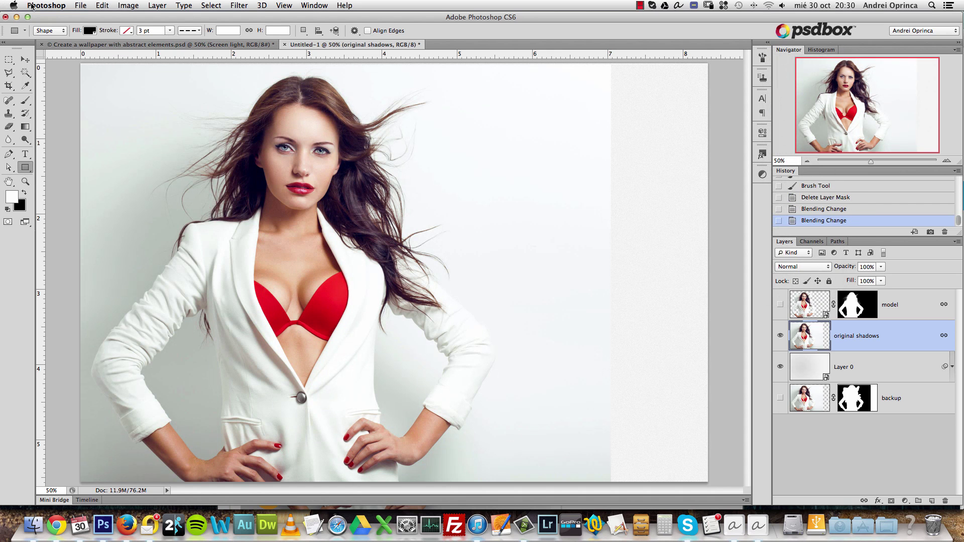
# Desaturate the original shadows layer, set its blend mode to Multiply and compare it with the layer hidden.
pyautogui.click(134, 7)
pyautogui.moveTo(175, 38)
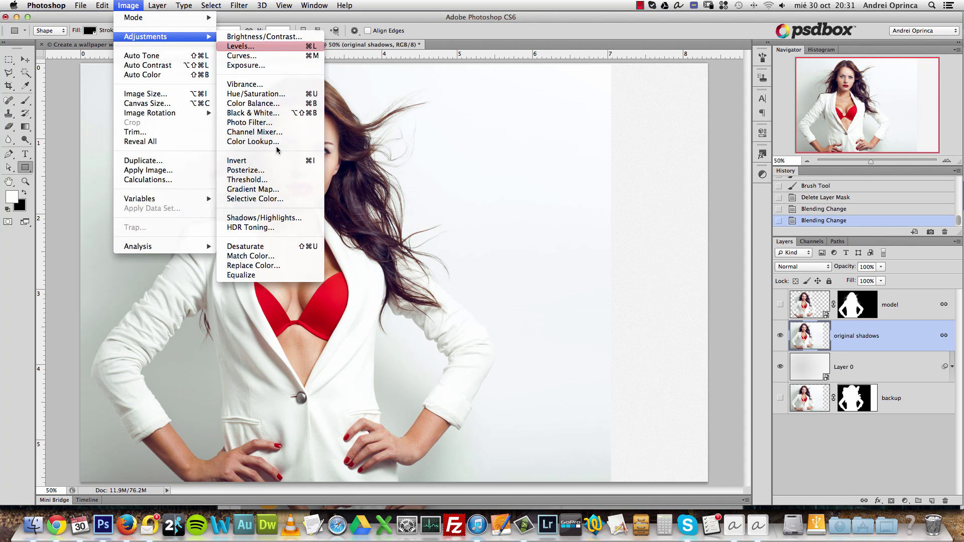
pyautogui.click(291, 247)
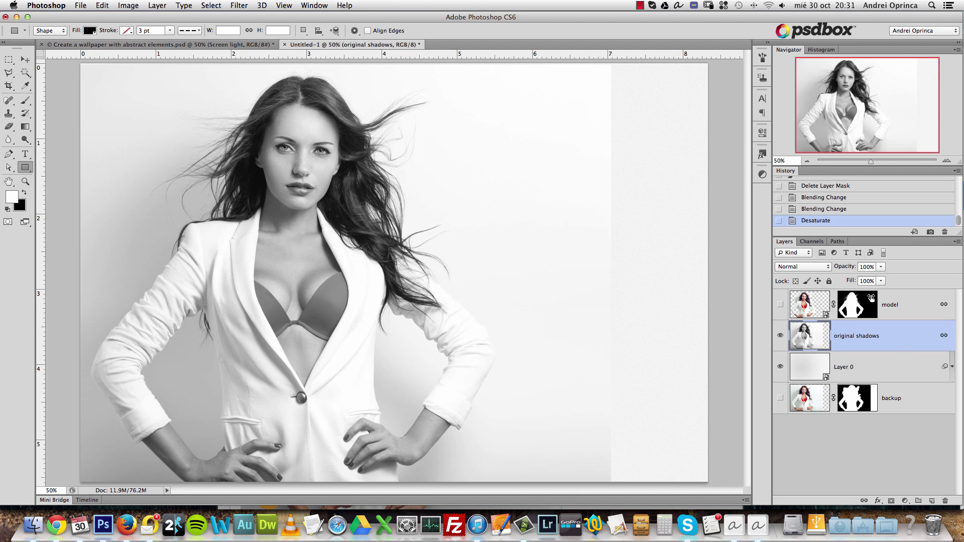
pyautogui.click(805, 269)
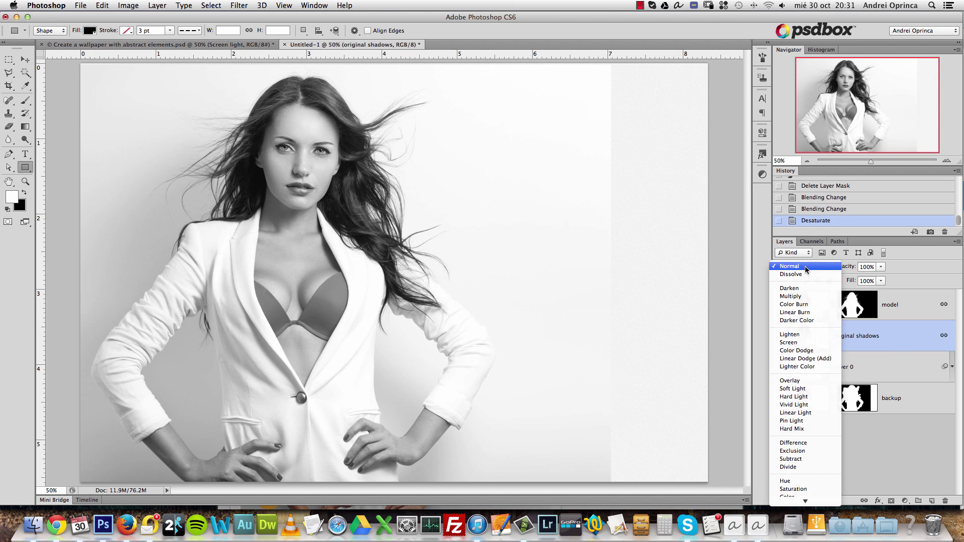
pyautogui.click(802, 294)
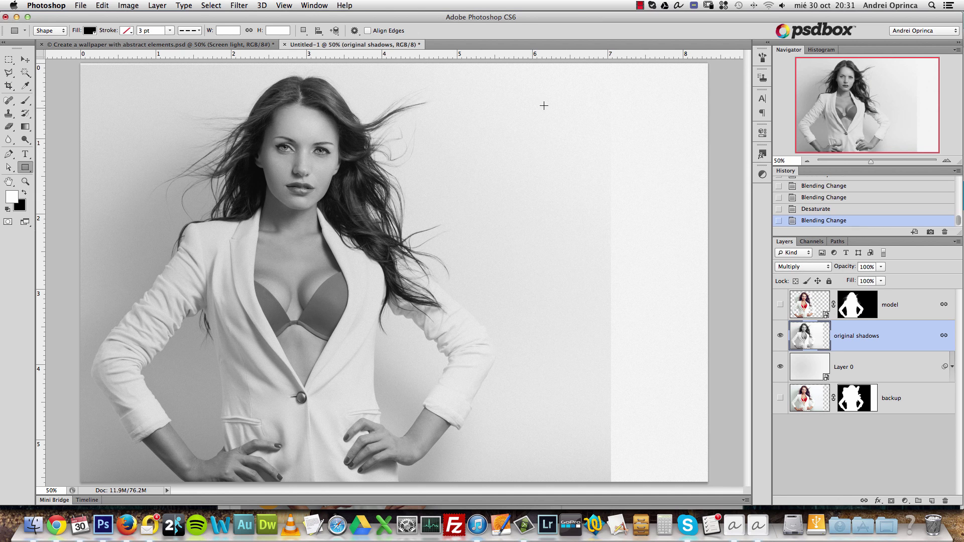
pyautogui.click(781, 333)
pyautogui.click(781, 333)
pyautogui.press('super+l')
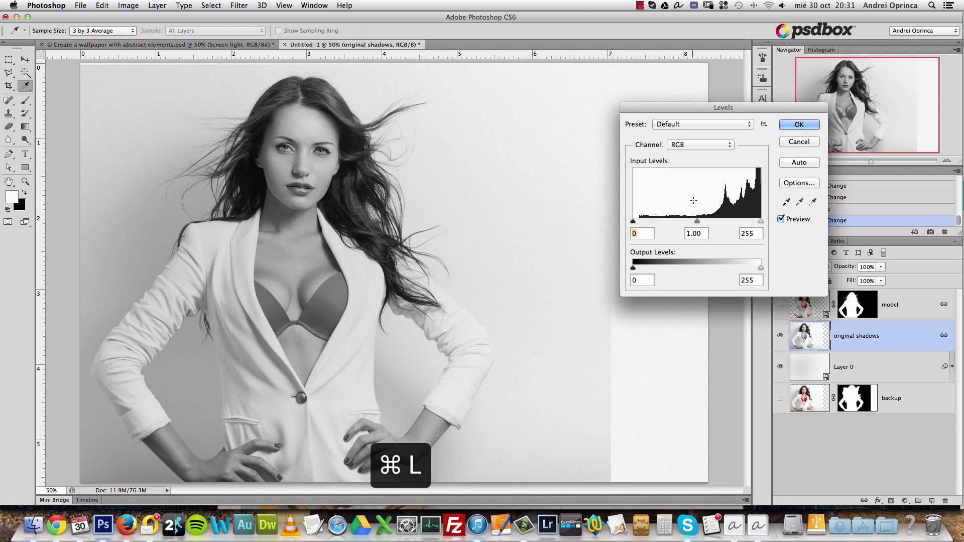
pyautogui.moveTo(699, 221); pyautogui.dragTo(687, 221)
pyautogui.moveTo(760, 222)
pyautogui.mouseDown()
pyautogui.moveTo(750, 224)
pyautogui.moveTo(766, 221)
pyautogui.mouseUp()
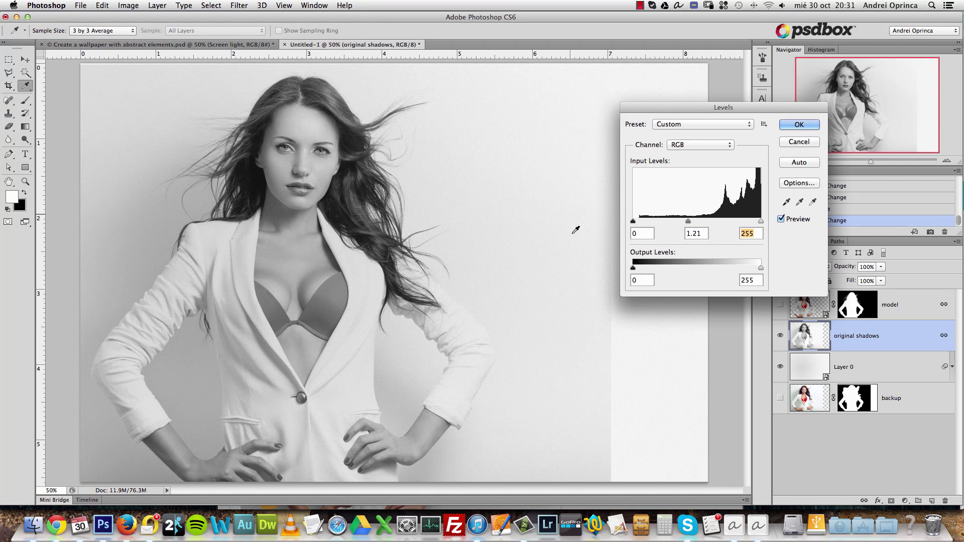
pyautogui.click(799, 143)
# Erase the photo's hard right edge from the original shadows layer with a 384 px, 0% hardness eraser and make the model layer visible.
pyautogui.press('e')
pyautogui.press(']')
pyautogui.press(']')
pyautogui.press(']')
pyautogui.press(']')
pyautogui.rightClick(552, 181)
pyautogui.moveTo(594, 222); pyautogui.dragTo(562, 228)
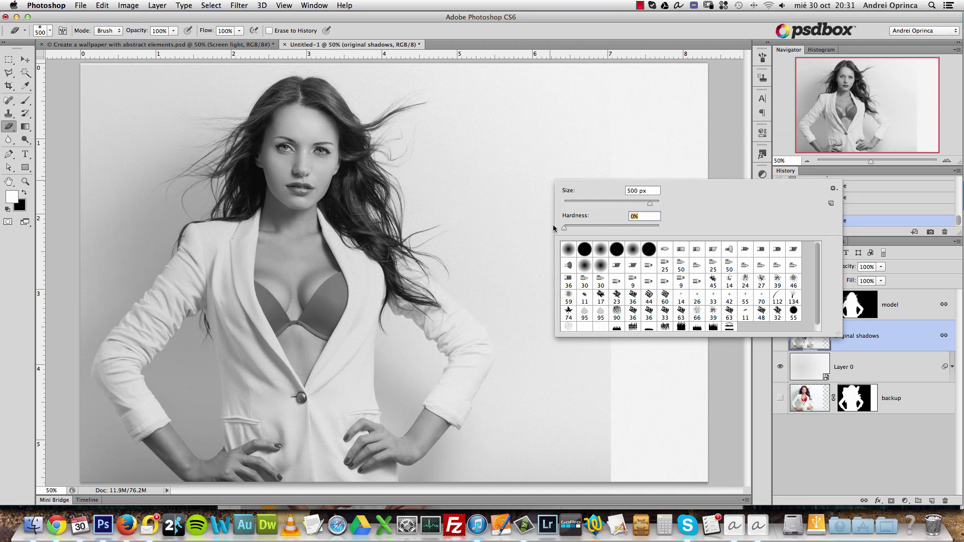
pyautogui.moveTo(650, 203)
pyautogui.mouseDown()
pyautogui.moveTo(625, 249)
pyautogui.moveTo(575, 502)
pyautogui.moveTo(566, 439)
pyautogui.moveTo(613, 301)
pyautogui.moveTo(552, 477)
pyautogui.mouseUp()
pyautogui.press('Return')
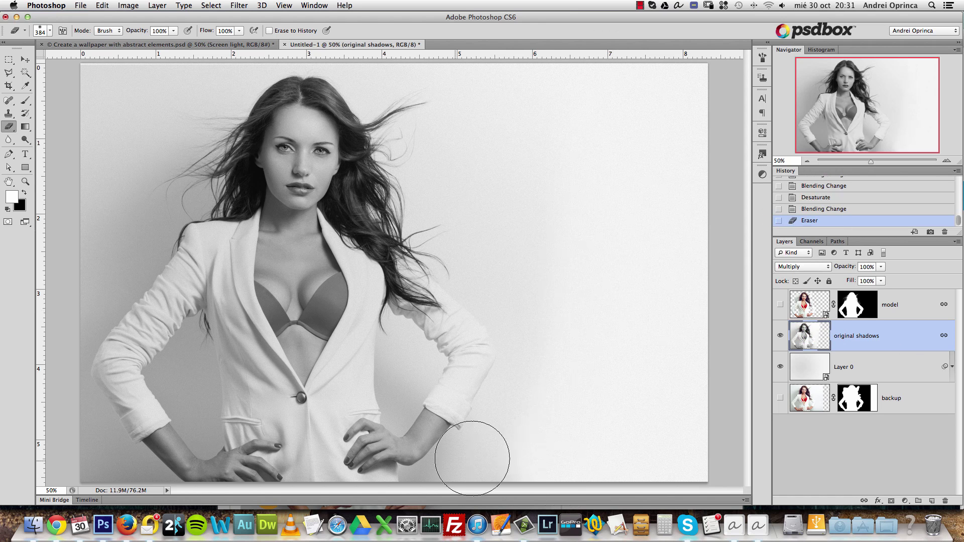
pyautogui.click(905, 310)
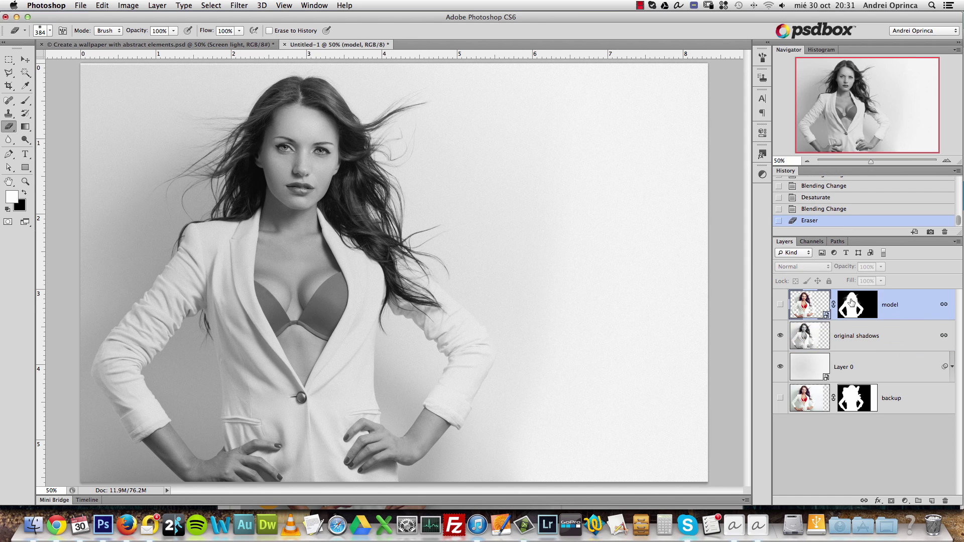
pyautogui.click(779, 306)
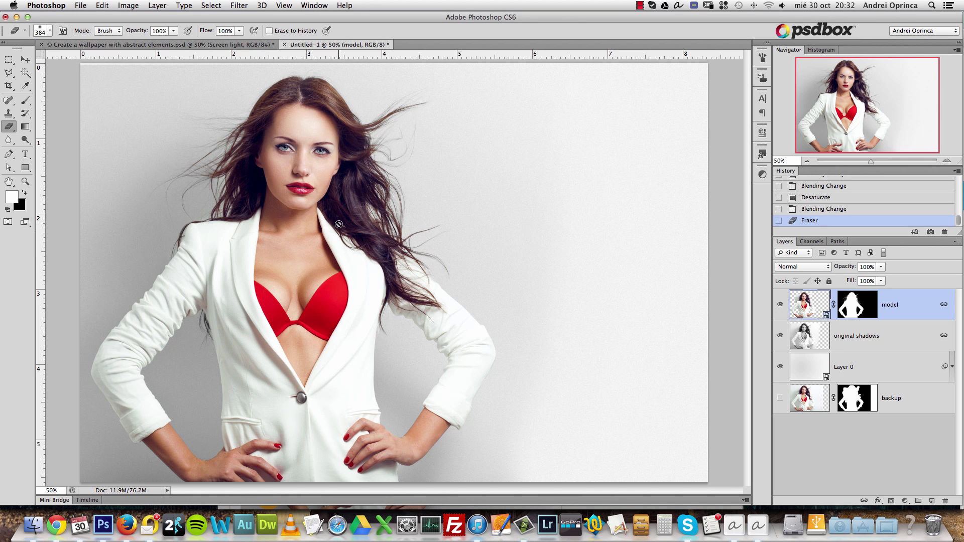
# Adjust the original shadows layer with Levels, setting the input levels to 42, 1.53 and 255.
pyautogui.click(876, 336)
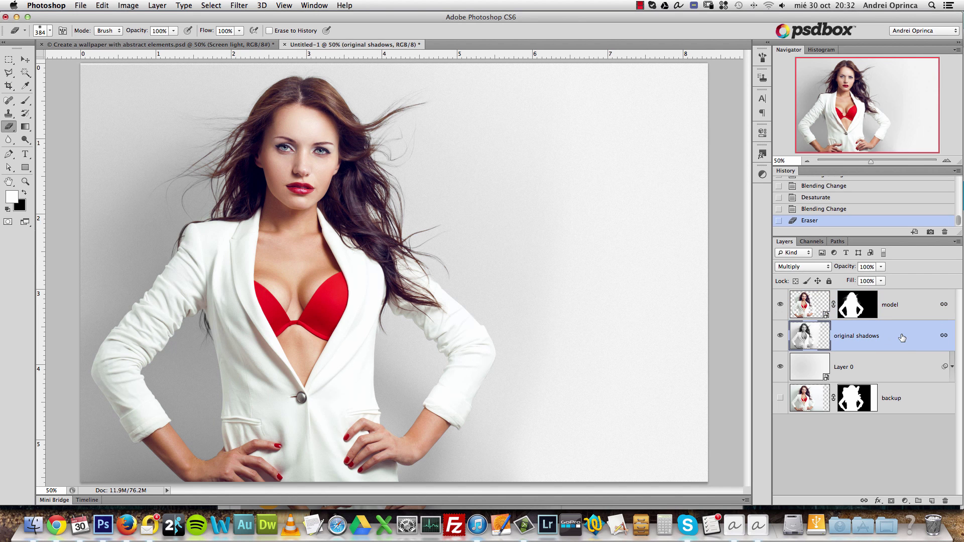
pyautogui.press('super+l')
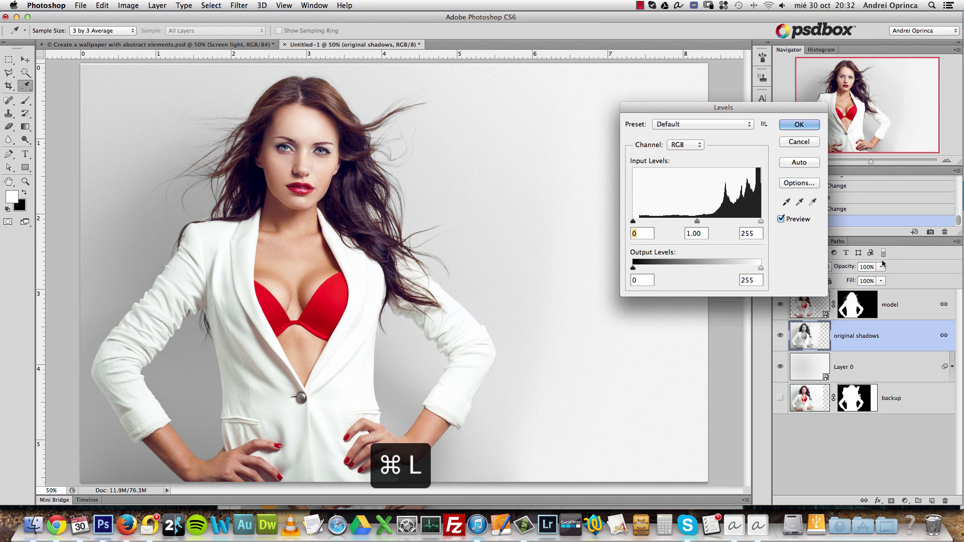
pyautogui.moveTo(742, 112); pyautogui.dragTo(682, 85)
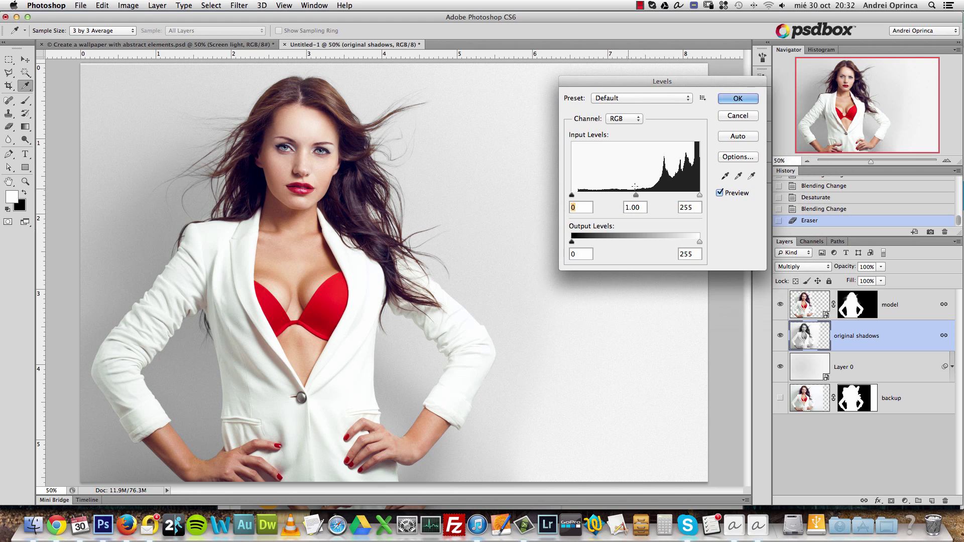
pyautogui.moveTo(634, 196)
pyautogui.mouseDown()
pyautogui.moveTo(621, 196)
pyautogui.moveTo(631, 196)
pyautogui.mouseUp()
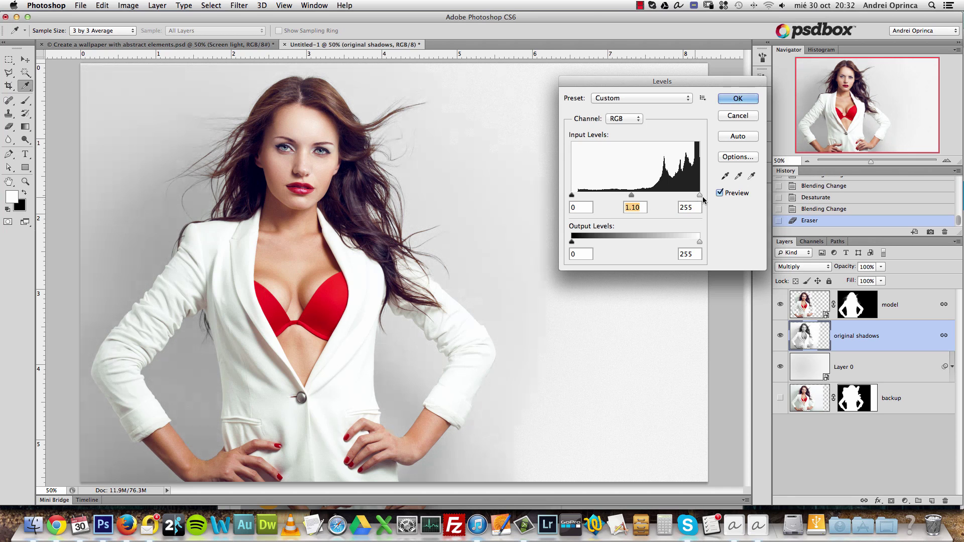
pyautogui.click(700, 196)
pyautogui.moveTo(700, 242); pyautogui.dragTo(722, 240)
pyautogui.moveTo(700, 195); pyautogui.dragTo(690, 196)
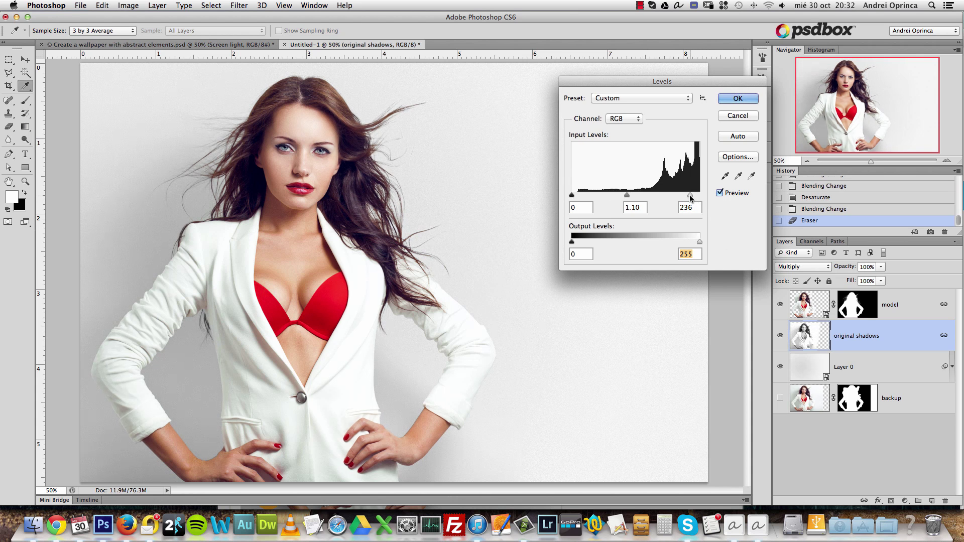
pyautogui.moveTo(627, 195); pyautogui.dragTo(581, 195)
pyautogui.moveTo(690, 195); pyautogui.dragTo(700, 196)
pyautogui.click(699, 195)
pyautogui.moveTo(581, 195); pyautogui.dragTo(630, 197)
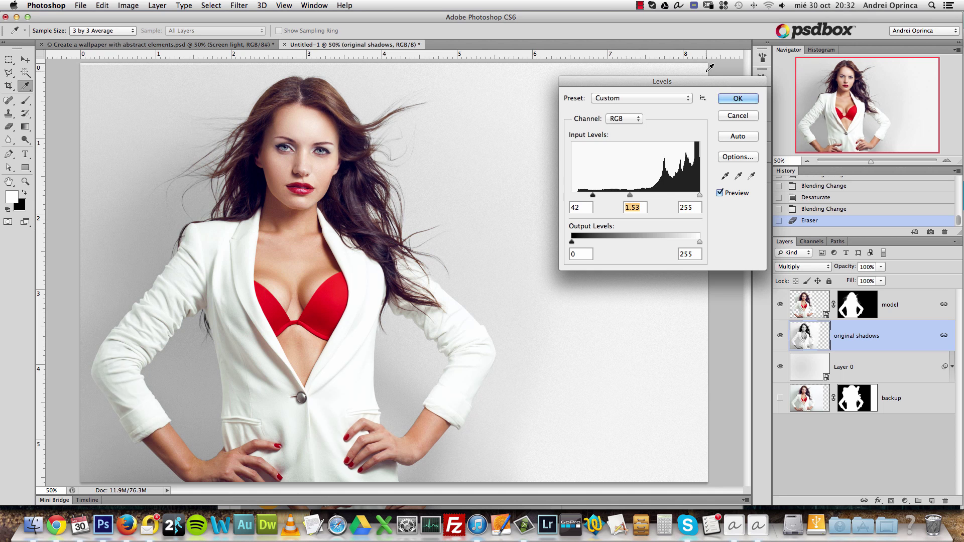
pyautogui.click(737, 100)
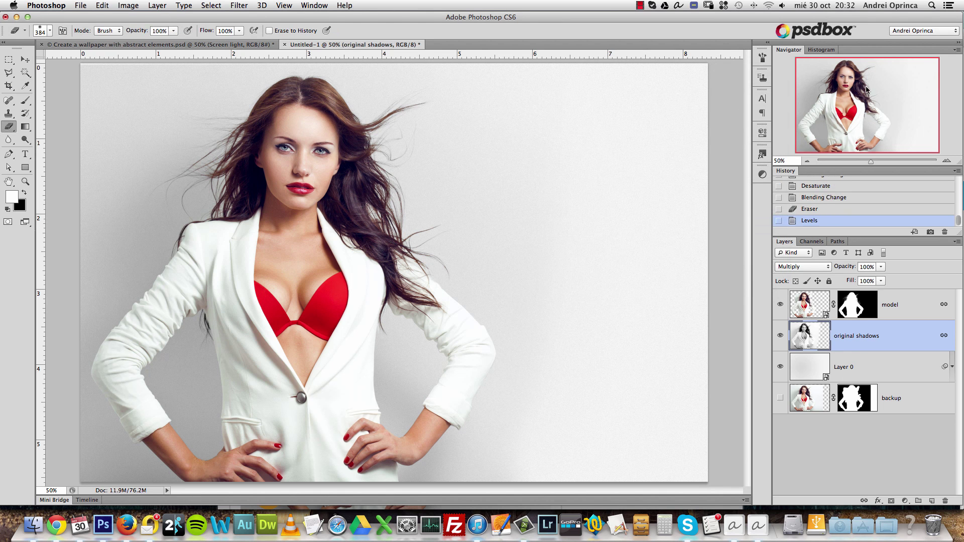
# Examine the model's hair edges at 100% zoom, comparing the image with the model layer hidden and shown.
pyautogui.press('super+1')
pyautogui.moveTo(415, 178); pyautogui.dragTo(598, 426)
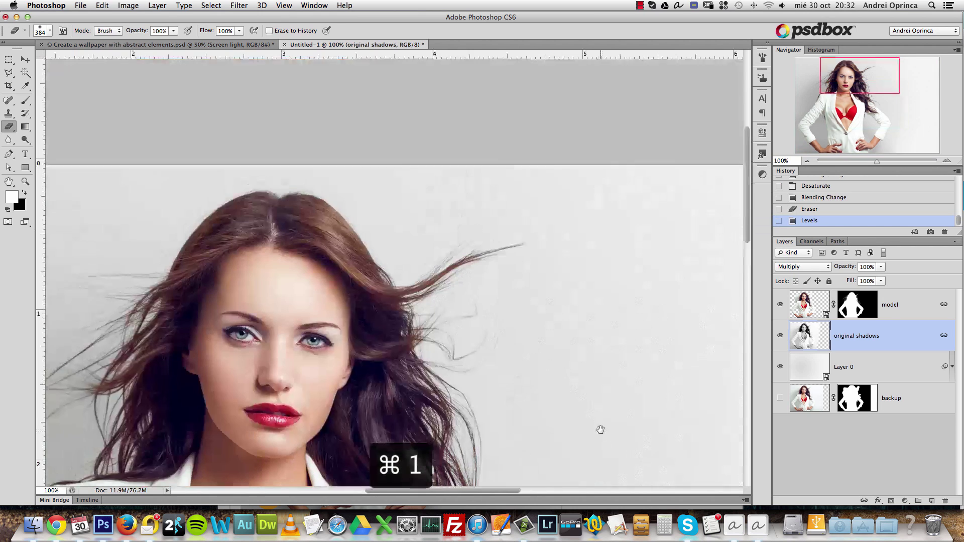
pyautogui.moveTo(655, 326); pyautogui.dragTo(671, 303)
pyautogui.press('v')
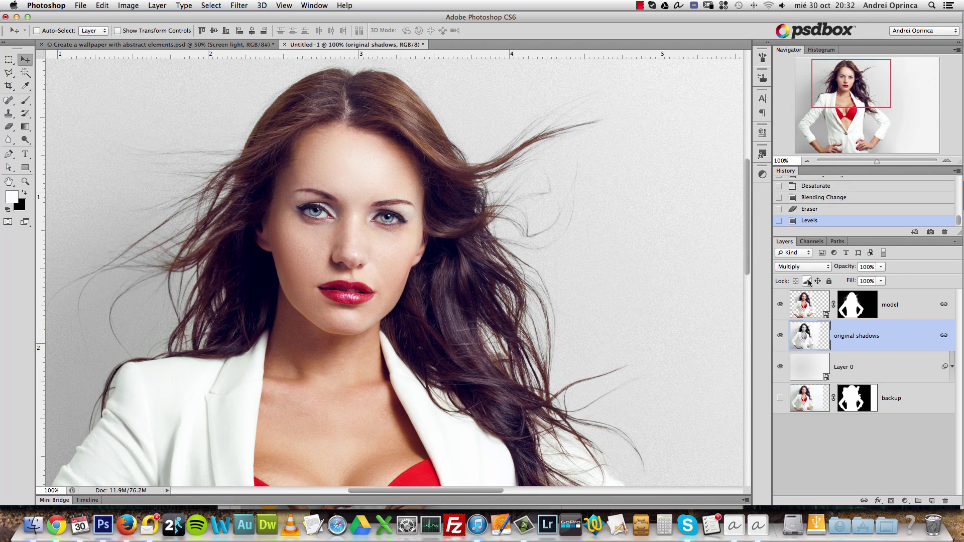
pyautogui.moveTo(736, 319); pyautogui.dragTo(826, 289)
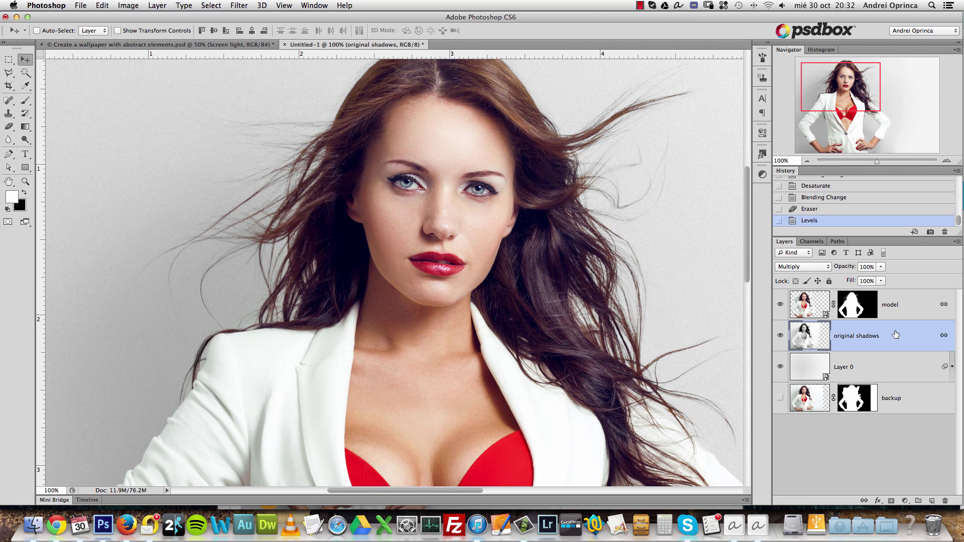
pyautogui.click(779, 305)
pyautogui.click(779, 304)
pyautogui.moveTo(663, 96); pyautogui.dragTo(638, 108)
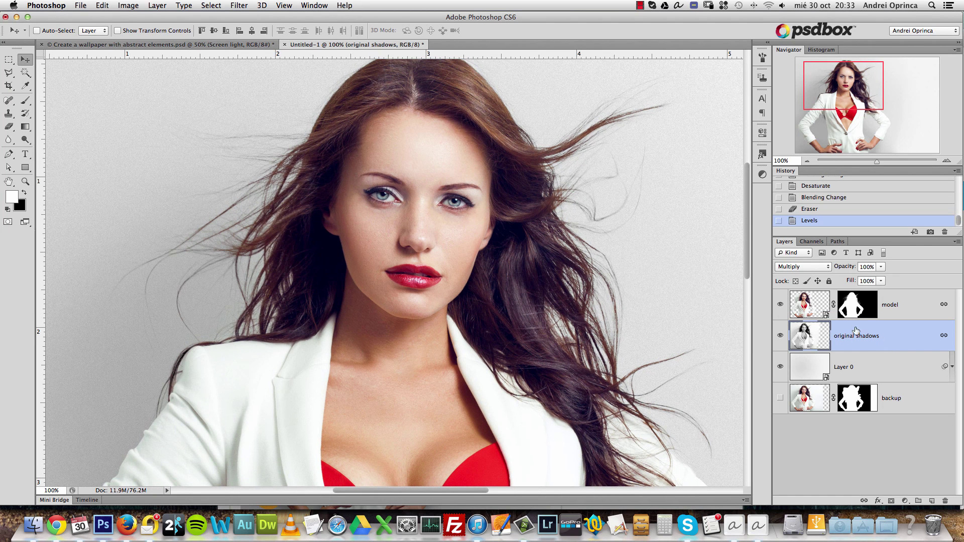
pyautogui.click(780, 304)
pyautogui.click(780, 304)
# Compare the hair and jacket edges with the original shadows layer hidden and shown.
pyautogui.click(780, 335)
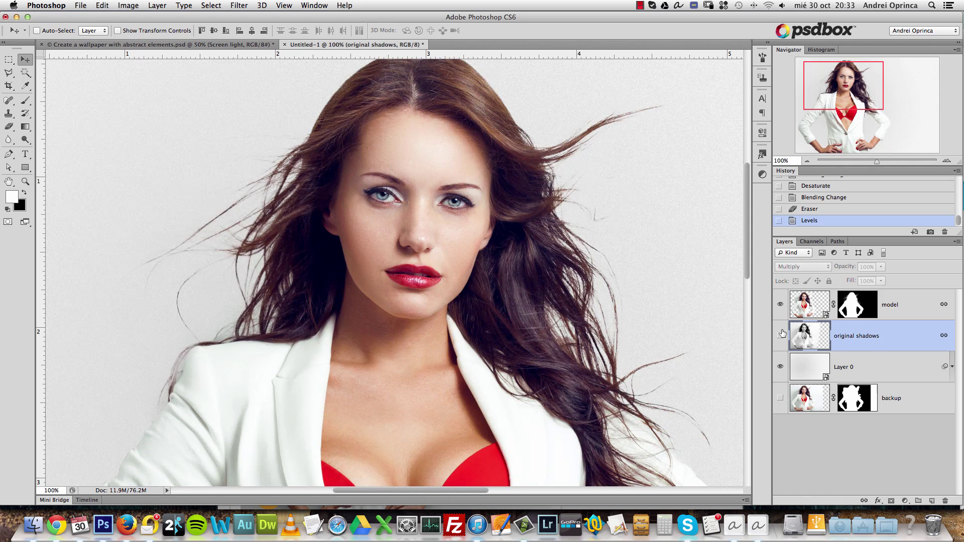
pyautogui.click(780, 335)
pyautogui.click(780, 335)
pyautogui.click(780, 335)
pyautogui.moveTo(201, 399); pyautogui.dragTo(356, 206)
pyautogui.scroll(-5, 357, 251)
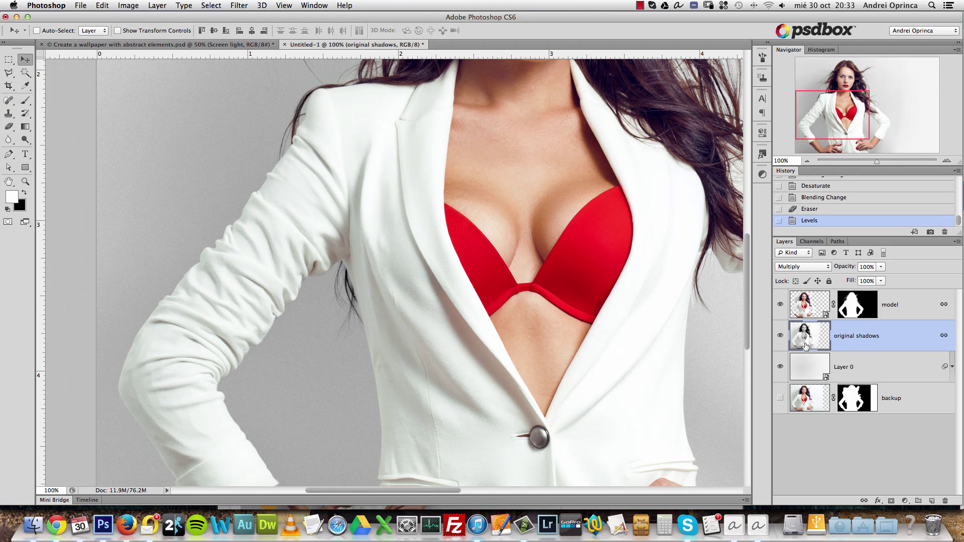
pyautogui.click(780, 336)
pyautogui.click(781, 336)
pyautogui.scroll(3, 482, 150)
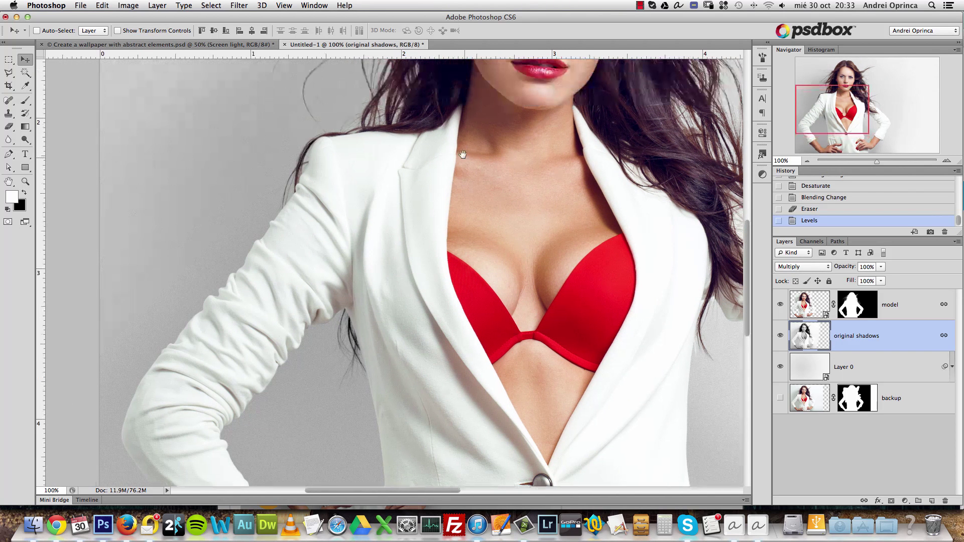
pyautogui.click(780, 336)
pyautogui.click(781, 337)
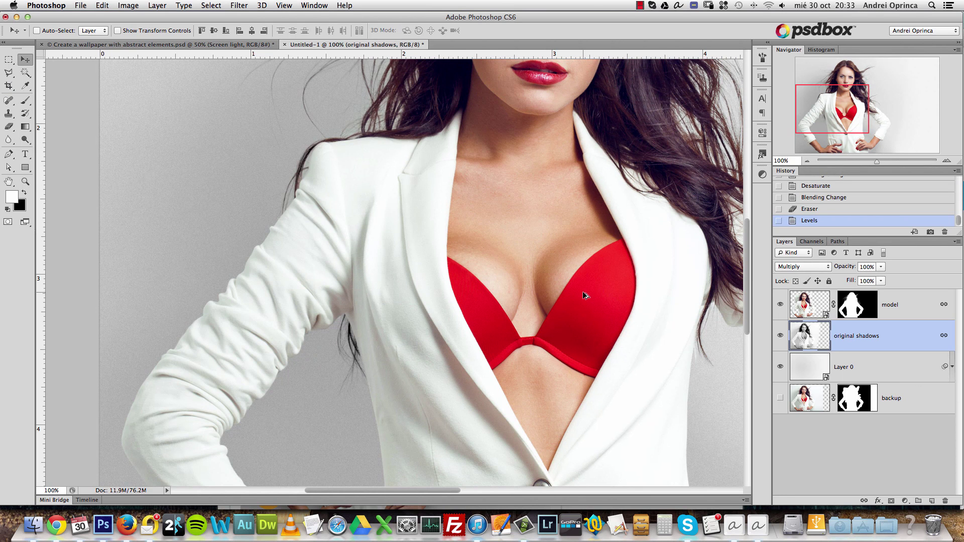
# Erase the shadows along the canvas's upper edge on the original shadows layer and reduce the eraser size to 250 px.
pyautogui.keyDown('alt'); pyautogui.scroll(-3, 583, 292); pyautogui.keyUp('alt')
pyautogui.scroll(5, 602, 327)
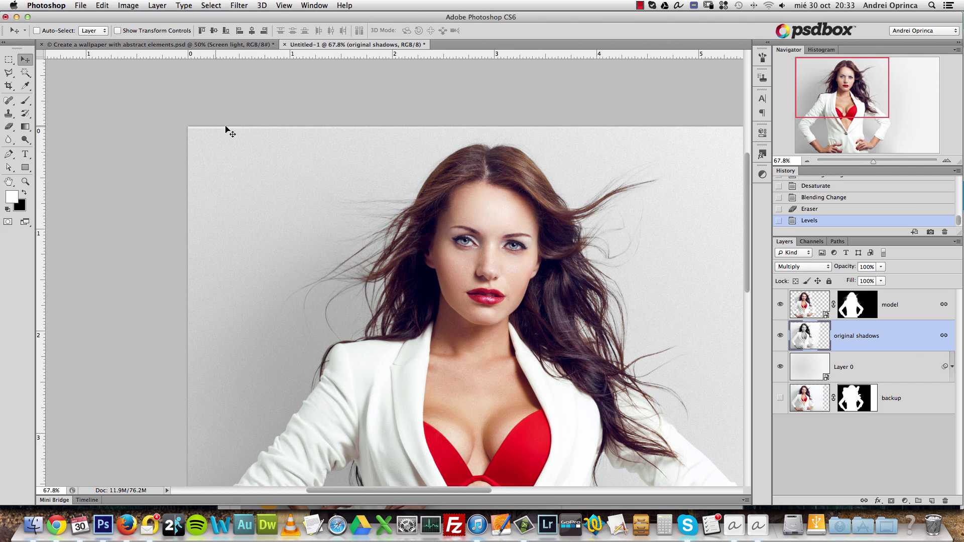
pyautogui.press('e')
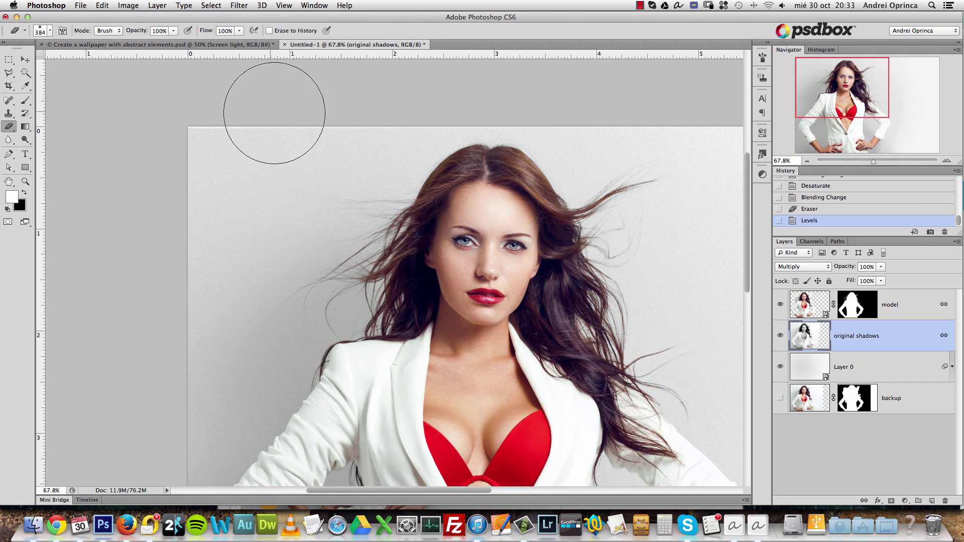
pyautogui.moveTo(355, 97); pyautogui.dragTo(325, 110)
pyautogui.moveTo(201, 105)
pyautogui.mouseDown()
pyautogui.moveTo(274, 92)
pyautogui.moveTo(643, 90)
pyautogui.moveTo(388, 97)
pyautogui.mouseUp()
pyautogui.press('[')
pyautogui.press('[')
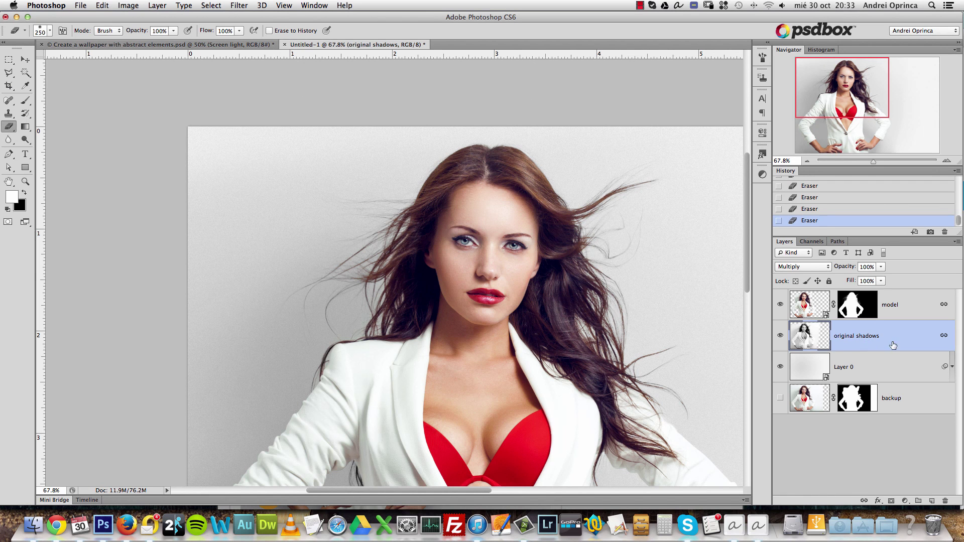
# Brighten the original shadows layer with Levels by slightly lowering the white input level, and compare it with the layer hidden.
pyautogui.press('super+l')
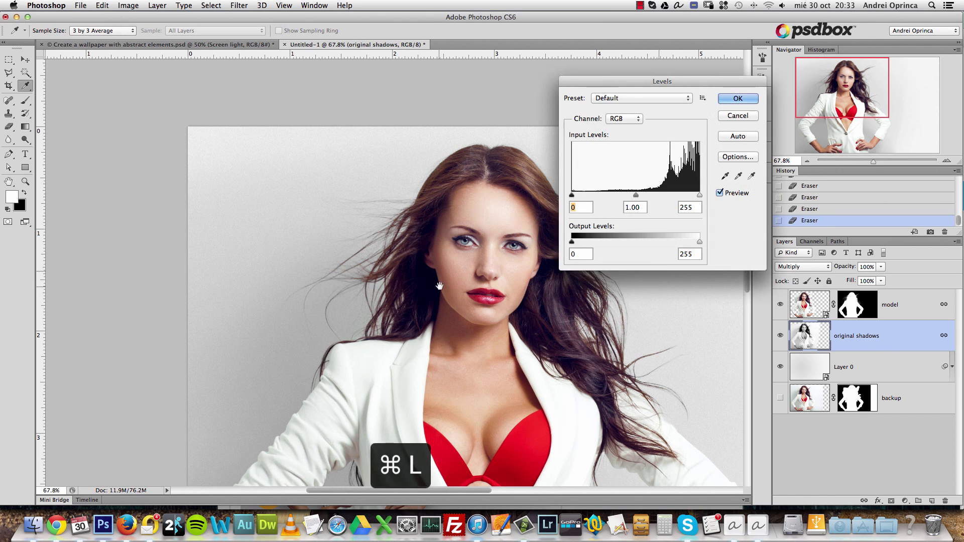
pyautogui.moveTo(426, 271); pyautogui.dragTo(241, 252)
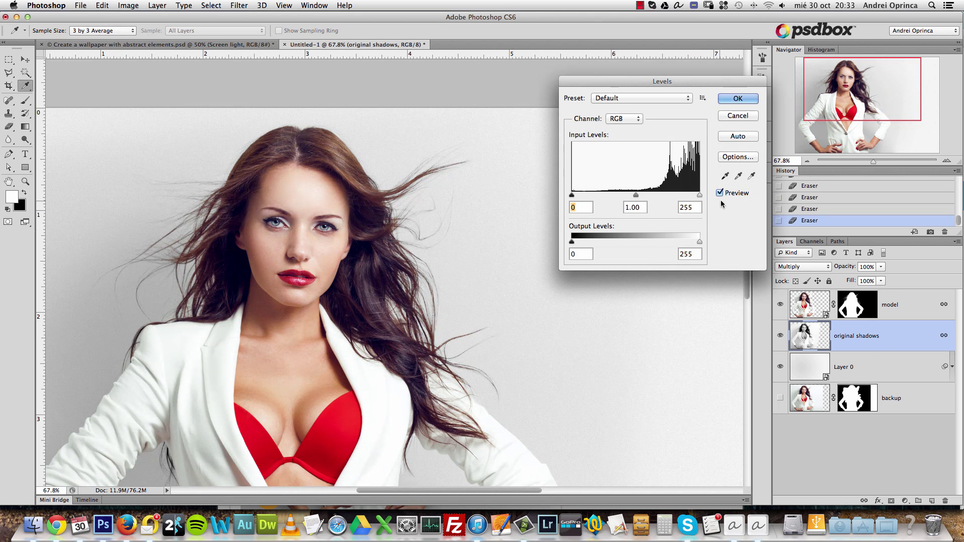
pyautogui.moveTo(700, 199)
pyautogui.mouseDown()
pyautogui.moveTo(687, 199)
pyautogui.moveTo(695, 198)
pyautogui.mouseUp()
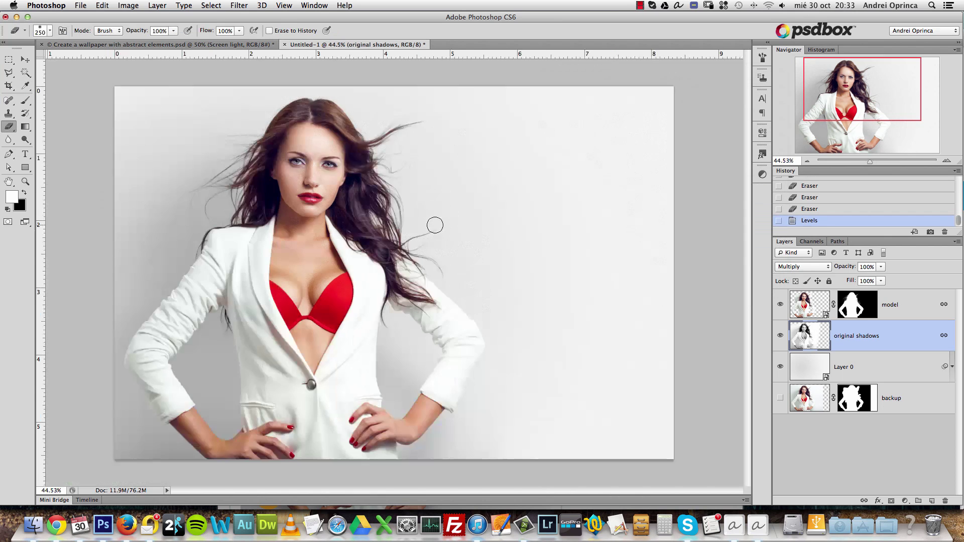
pyautogui.press('super+minus')
pyautogui.press('super+minus')
pyautogui.press('super+plus')
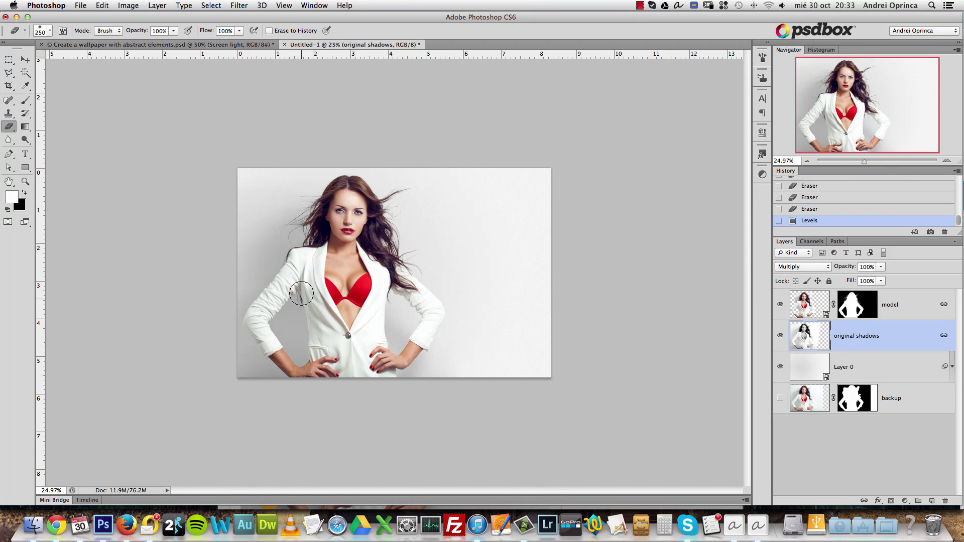
pyautogui.scroll(5, 302, 294)
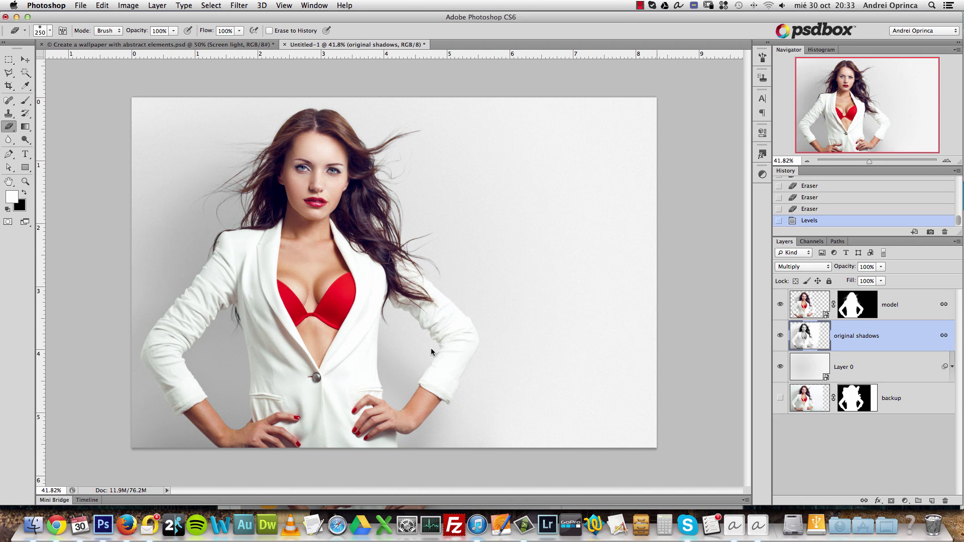
pyautogui.click(779, 336)
pyautogui.click(779, 337)
# Add an empty layer above the original shadows layer and set the Pen tool to Shape mode.
pyautogui.click(899, 361)
pyautogui.click(904, 335)
pyautogui.click(931, 500)
pyautogui.click(9, 153)
pyautogui.click(58, 30)
pyautogui.click(46, 22)
# Check the abstract shapes in the finished wallpaper document, and set the foreground colour to blue 44a1cc in the working document.
pyautogui.click(120, 45)
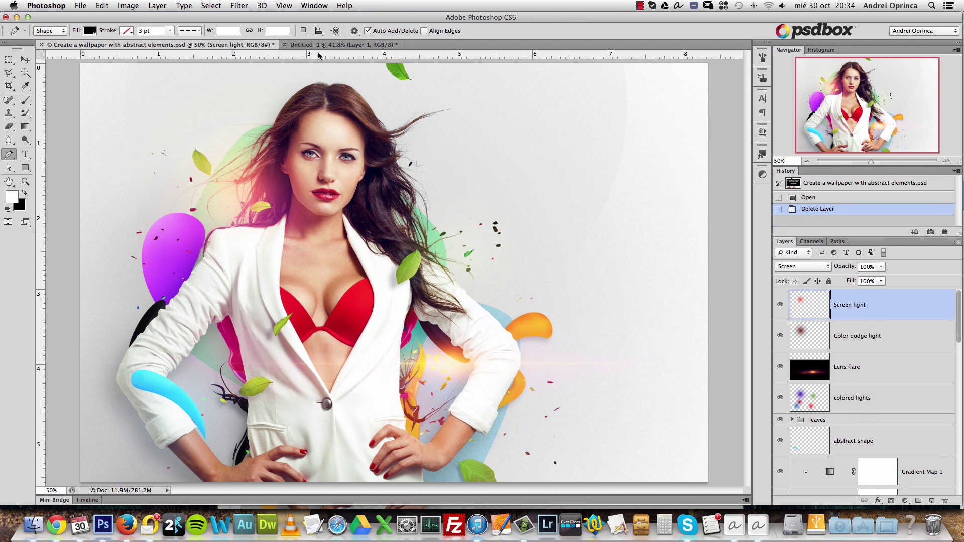
pyautogui.click(331, 45)
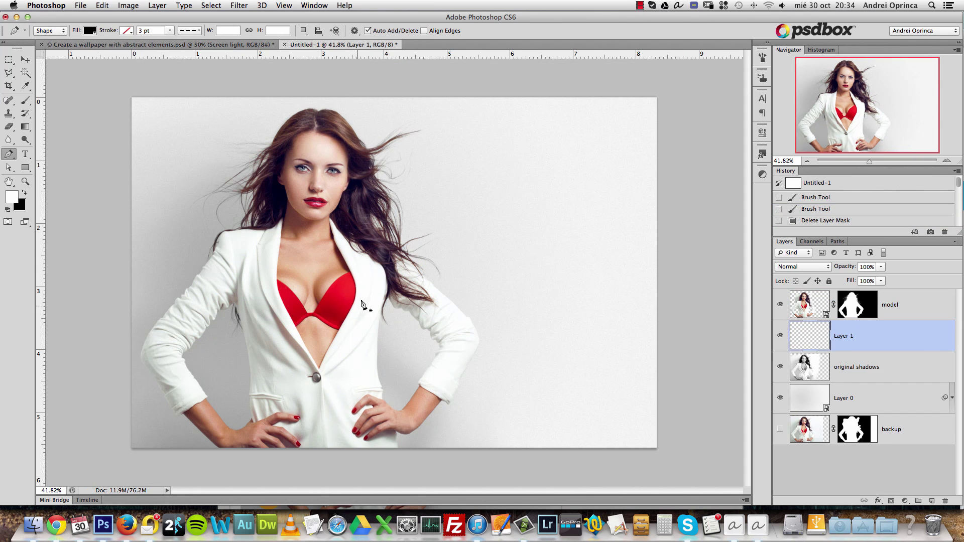
pyautogui.click(15, 193)
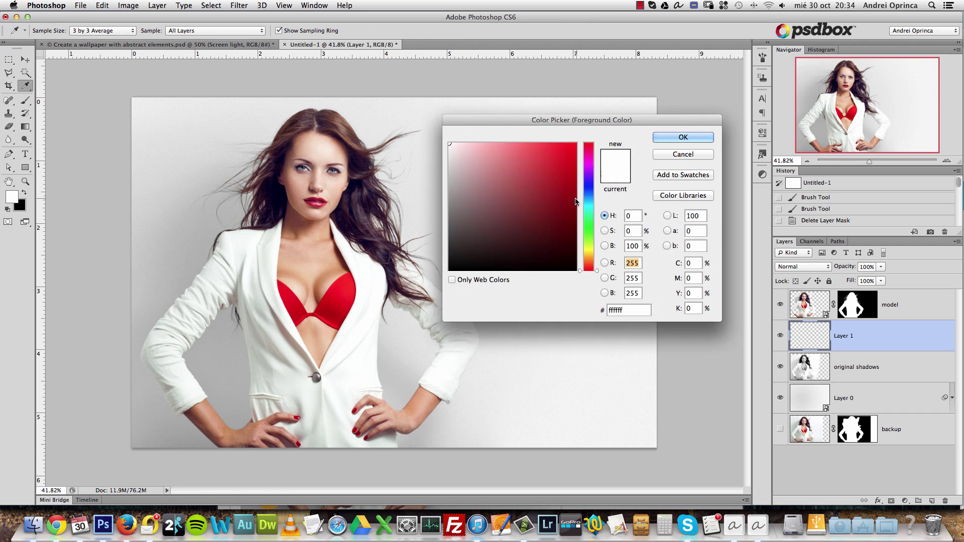
pyautogui.click(589, 204)
pyautogui.moveTo(562, 189); pyautogui.dragTo(529, 165)
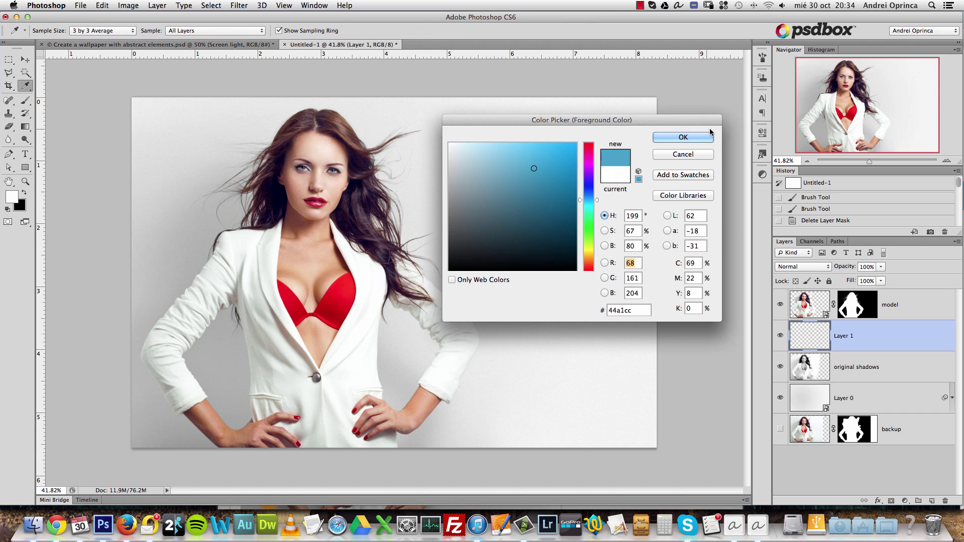
pyautogui.click(683, 137)
# Draw a closed, curved blue shape with the Pen tool and move it behind the model's waist and bent arm.
pyautogui.moveTo(369, 287); pyautogui.dragTo(421, 277)
pyautogui.moveTo(538, 327); pyautogui.dragTo(545, 344)
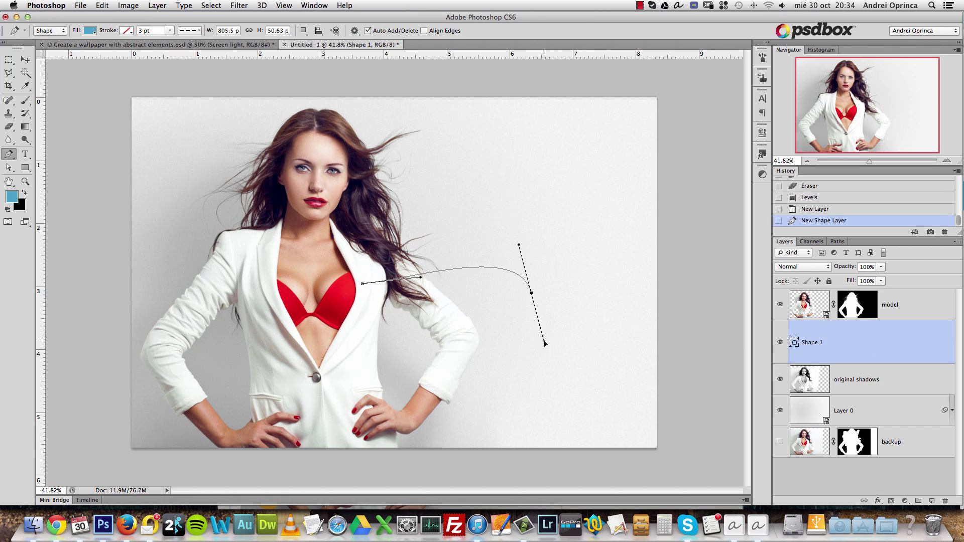
pyautogui.press('super+z')
pyautogui.moveTo(478, 306); pyautogui.dragTo(506, 339)
pyautogui.moveTo(398, 408); pyautogui.dragTo(344, 482)
pyautogui.press('super+z')
pyautogui.moveTo(346, 389); pyautogui.dragTo(344, 330)
pyautogui.click(363, 285)
pyautogui.click(25, 59)
pyautogui.moveTo(465, 246); pyautogui.dragTo(433, 248)
# Set the blending mode of the blue shape layer behind the model to Multiply.
pyautogui.click(908, 372)
pyautogui.click(906, 346)
pyautogui.click(805, 266)
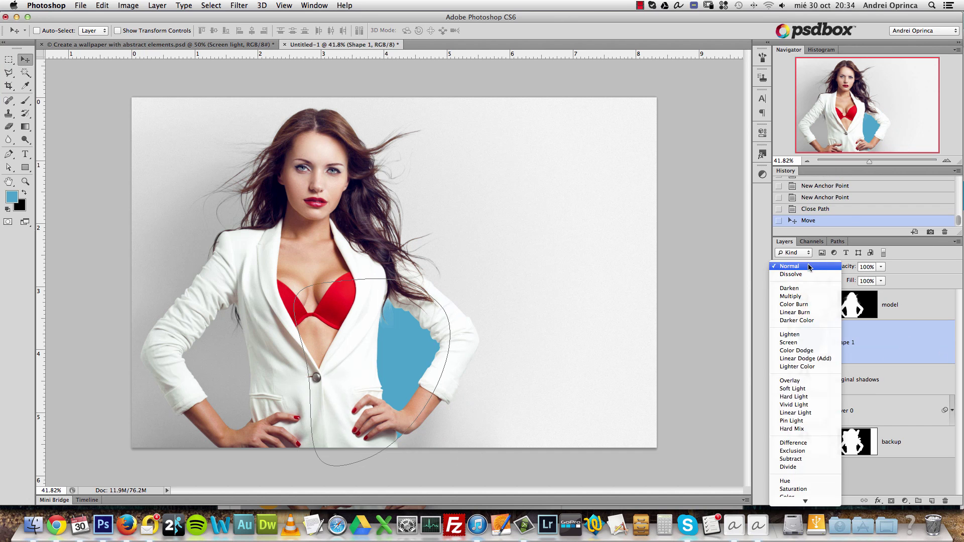
pyautogui.click(802, 296)
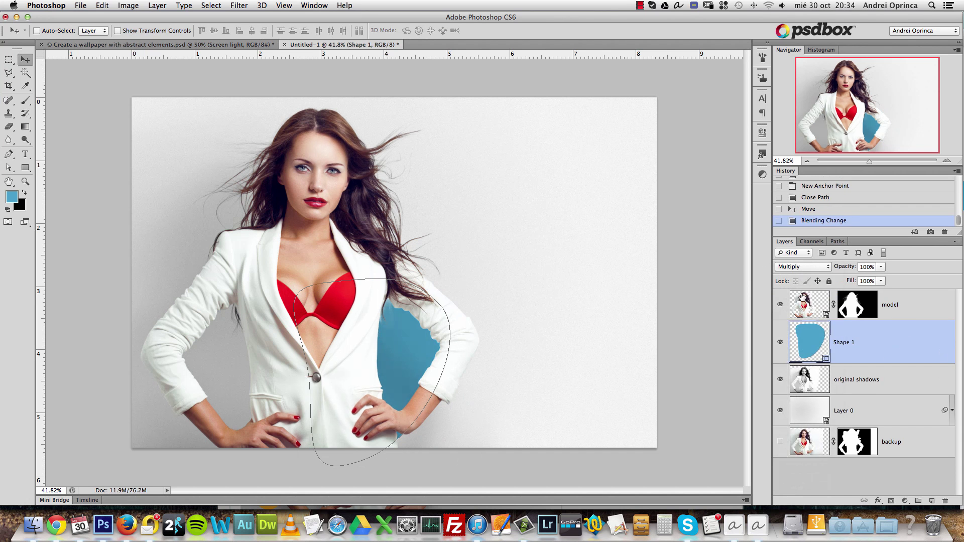
# Lighten the fill colour of the blue shape to light blue 98d6f3.
pyautogui.doubleClick(811, 344)
pyautogui.click(498, 151)
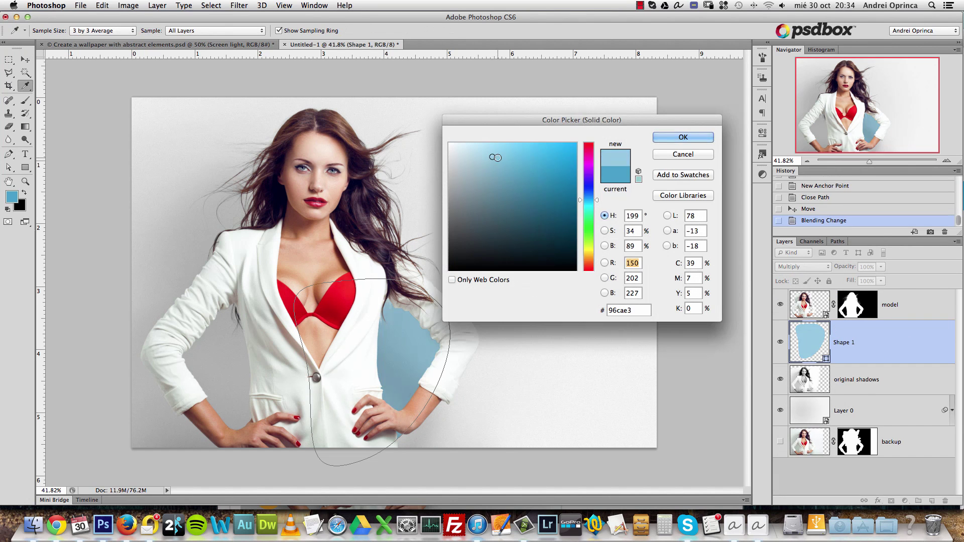
pyautogui.moveTo(498, 152)
pyautogui.mouseDown()
pyautogui.moveTo(511, 144)
pyautogui.moveTo(496, 148)
pyautogui.mouseUp()
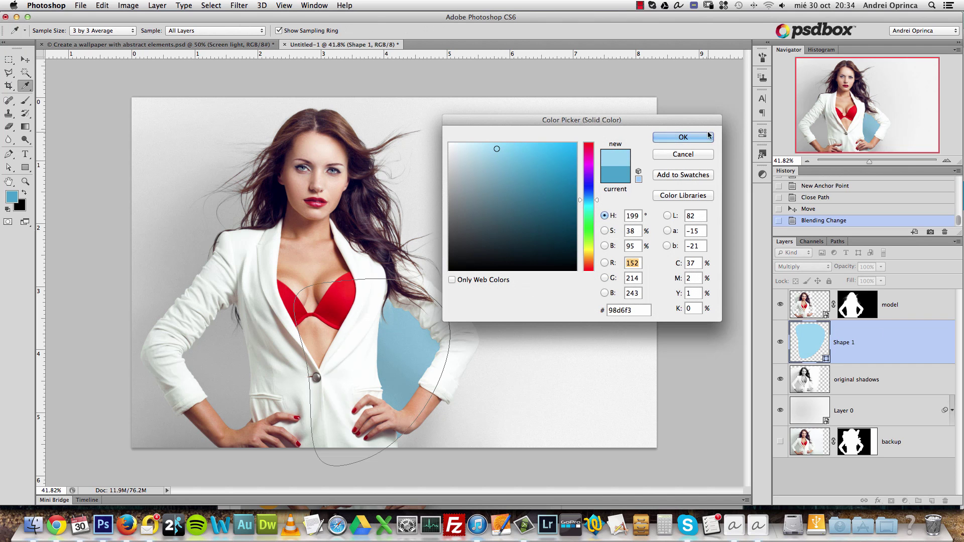
pyautogui.click(675, 135)
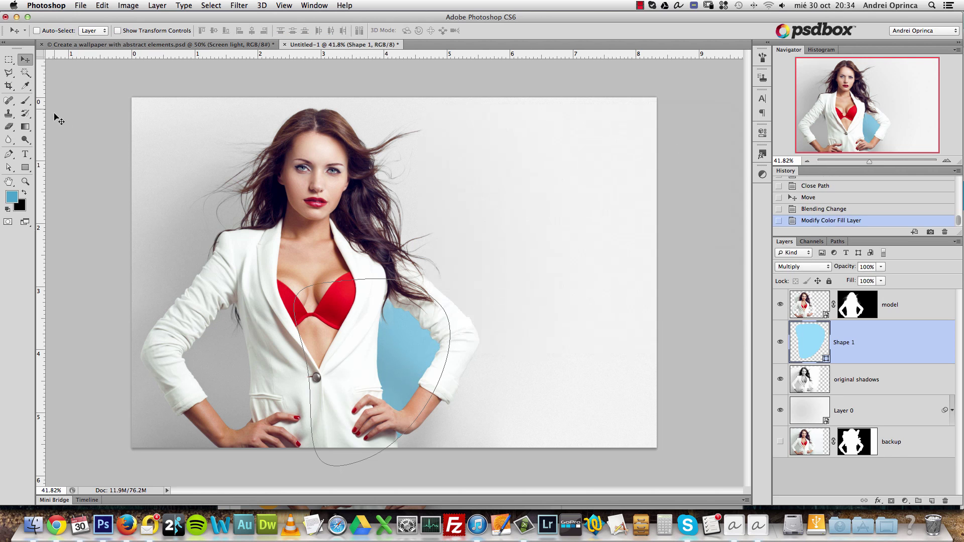
# Test the blue shape layer's stacking order and shift the shape slightly to the left behind the model.
pyautogui.moveTo(861, 333)
pyautogui.mouseDown()
pyautogui.moveTo(848, 377)
pyautogui.moveTo(864, 386)
pyautogui.moveTo(869, 336)
pyautogui.mouseUp()
pyautogui.moveTo(353, 261); pyautogui.dragTo(348, 258)
pyautogui.click(902, 379)
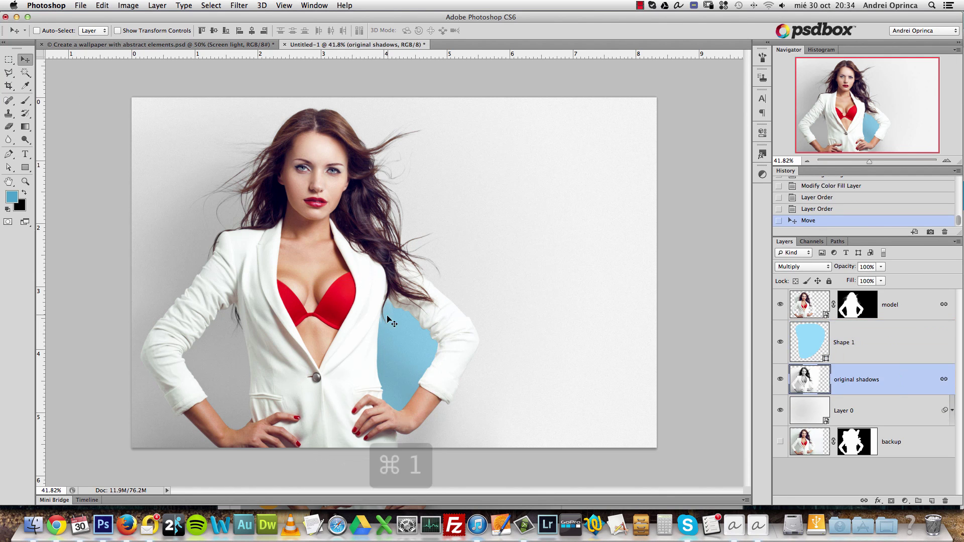
# Paint black on the model's layer mask to clean the pale fringes around the hair strand between her lapel and arm.
pyautogui.press('super+1')
pyautogui.moveTo(418, 387); pyautogui.dragTo(419, 229)
pyautogui.moveTo(356, 203); pyautogui.dragTo(383, 244)
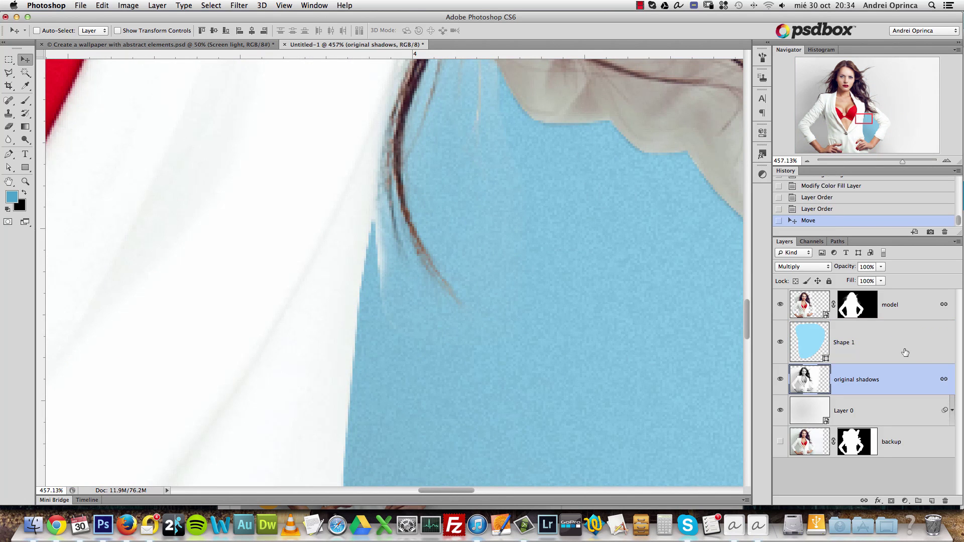
pyautogui.click(866, 310)
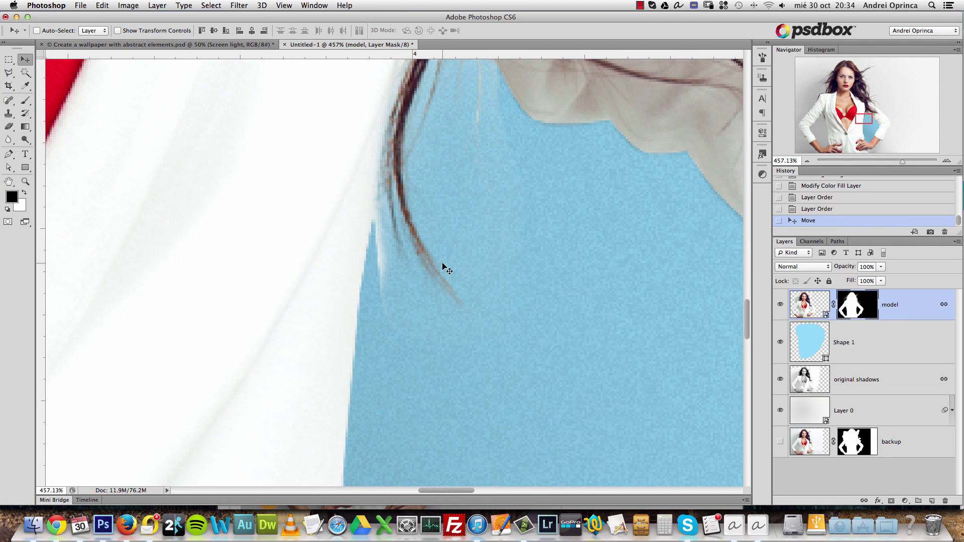
pyautogui.press('b')
pyautogui.moveTo(386, 272)
pyautogui.mouseDown()
pyautogui.moveTo(384, 241)
pyautogui.moveTo(378, 261)
pyautogui.mouseUp()
pyautogui.moveTo(380, 219); pyautogui.dragTo(394, 318)
pyautogui.moveTo(512, 80)
pyautogui.mouseDown()
pyautogui.moveTo(510, 259)
pyautogui.moveTo(484, 252)
pyautogui.moveTo(474, 299)
pyautogui.mouseUp()
pyautogui.press(']')
pyautogui.press(']')
pyautogui.press(']')
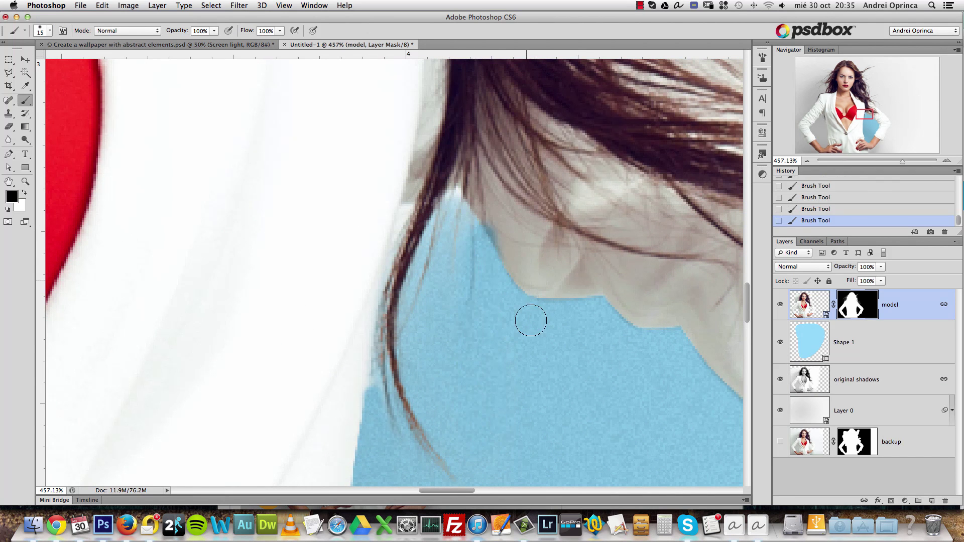
# Undo the last mask stroke and refine the lapel edge beside the hair strand with a black 9 px brush.
pyautogui.press('x')
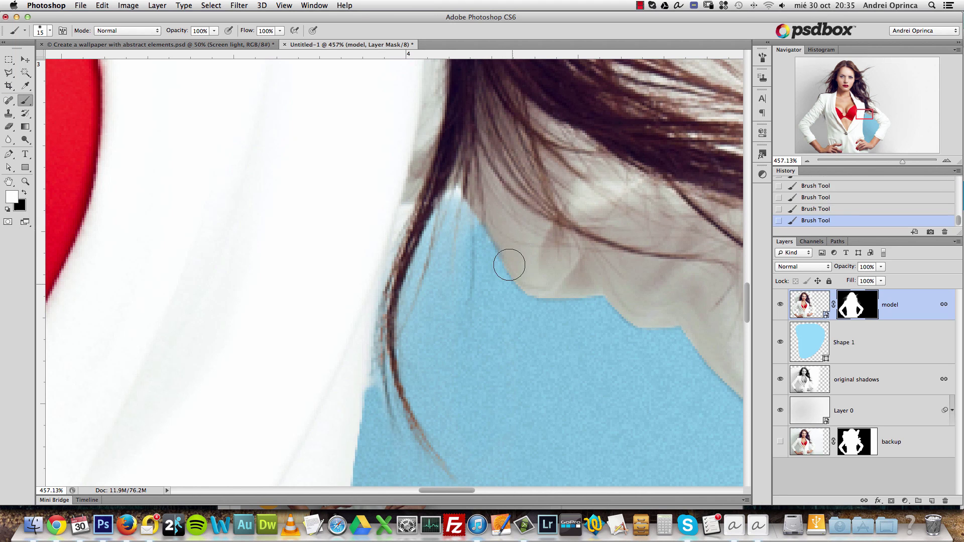
pyautogui.scroll(-3, 518, 256)
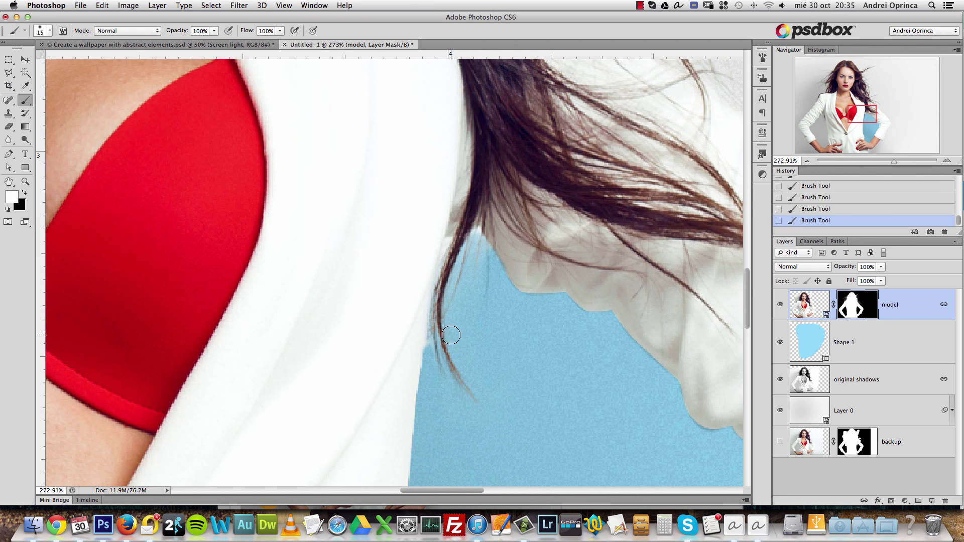
pyautogui.press('x')
pyautogui.moveTo(431, 345)
pyautogui.mouseDown()
pyautogui.moveTo(454, 288)
pyautogui.moveTo(481, 265)
pyautogui.mouseUp()
pyautogui.press('alt+super+z')
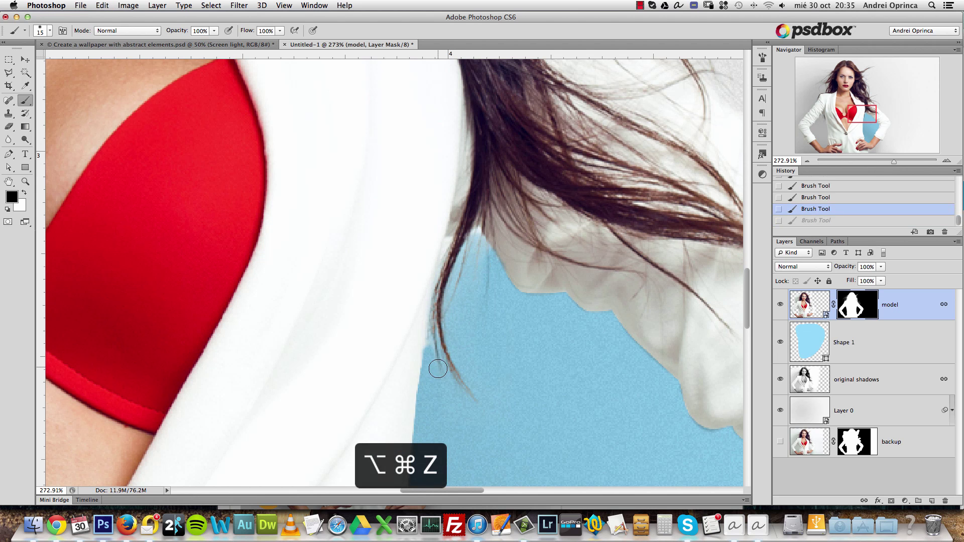
pyautogui.moveTo(428, 350); pyautogui.dragTo(432, 315)
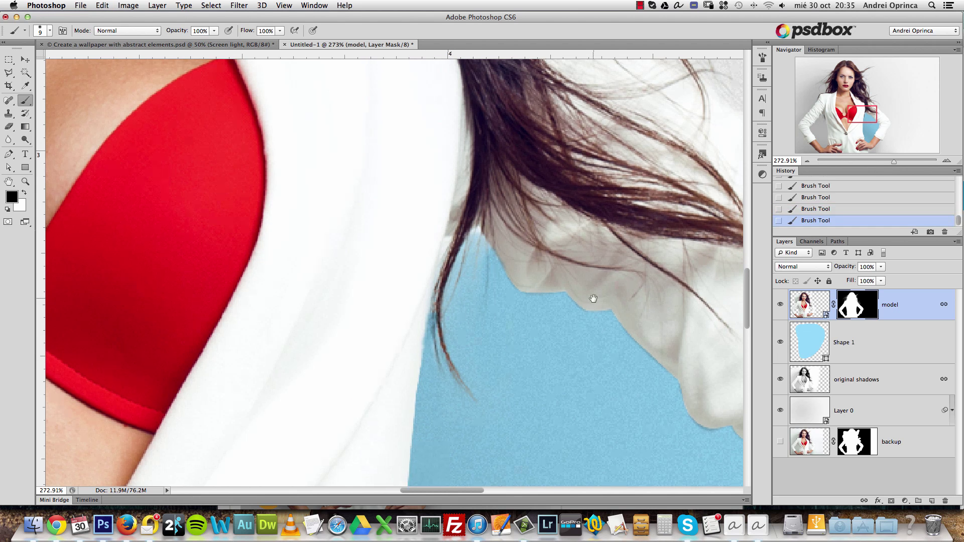
pyautogui.moveTo(594, 299); pyautogui.dragTo(301, 459)
pyautogui.scroll(-10, 405, 250)
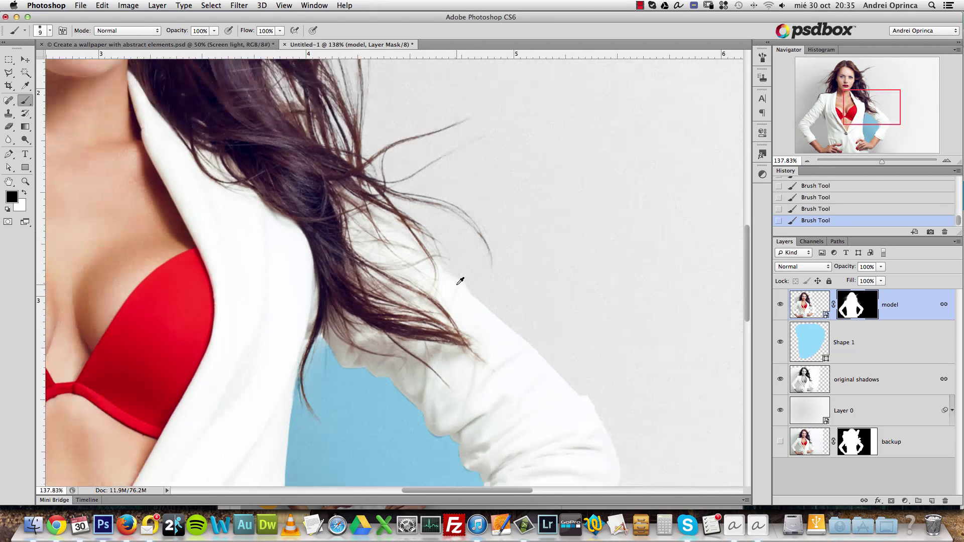
# Check the blue shape in the finished wallpaper document and shift the working document's blue shape to a light cyan hue.
pyautogui.click(161, 44)
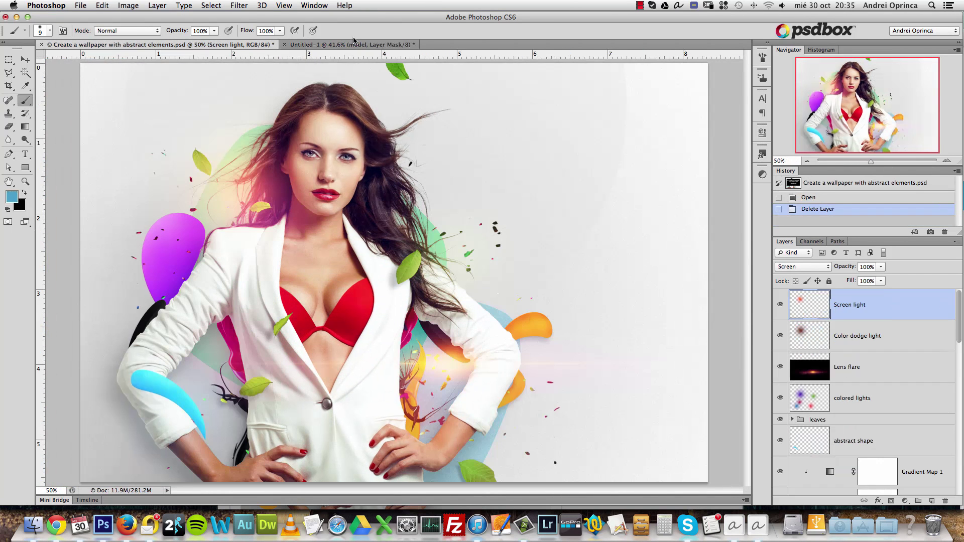
pyautogui.click(353, 45)
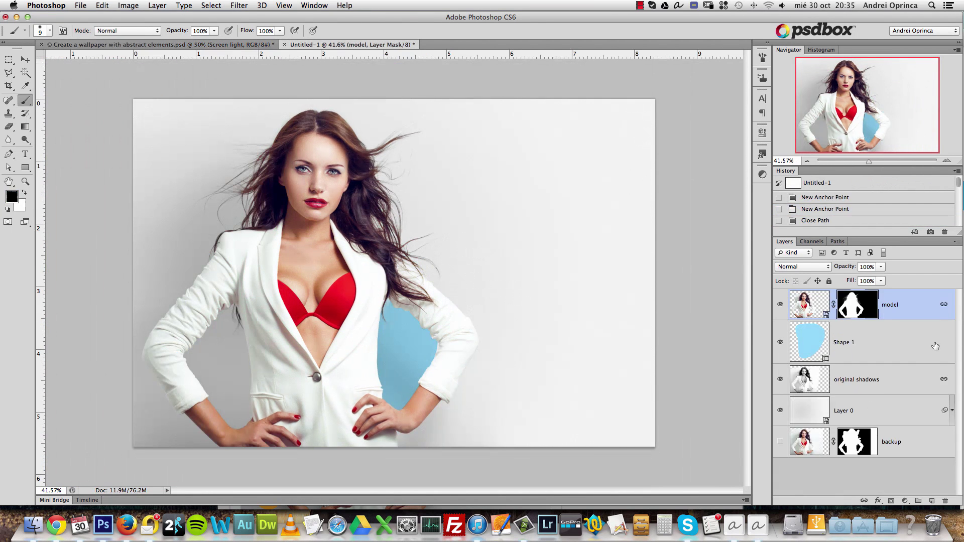
pyautogui.doubleClick(808, 350)
pyautogui.click(590, 205)
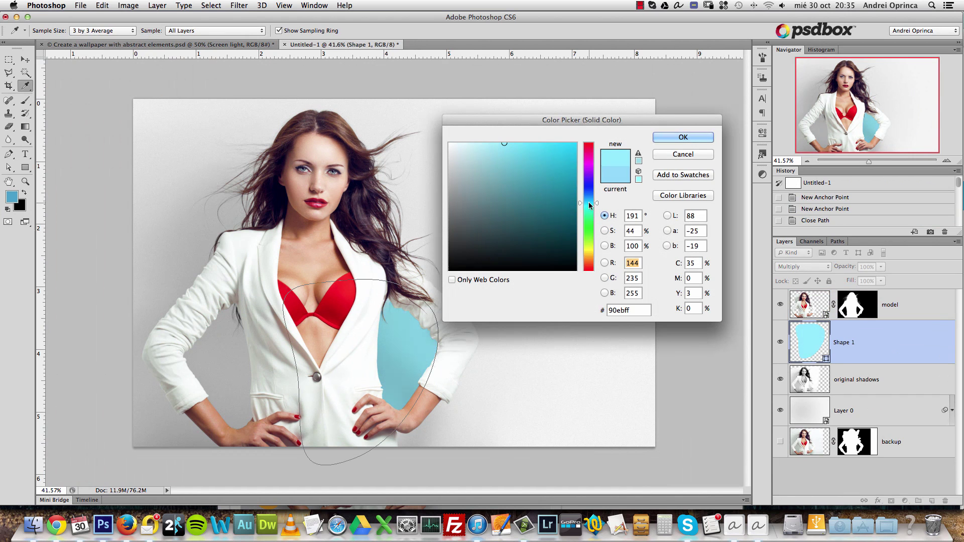
pyautogui.click(590, 204)
pyautogui.click(696, 139)
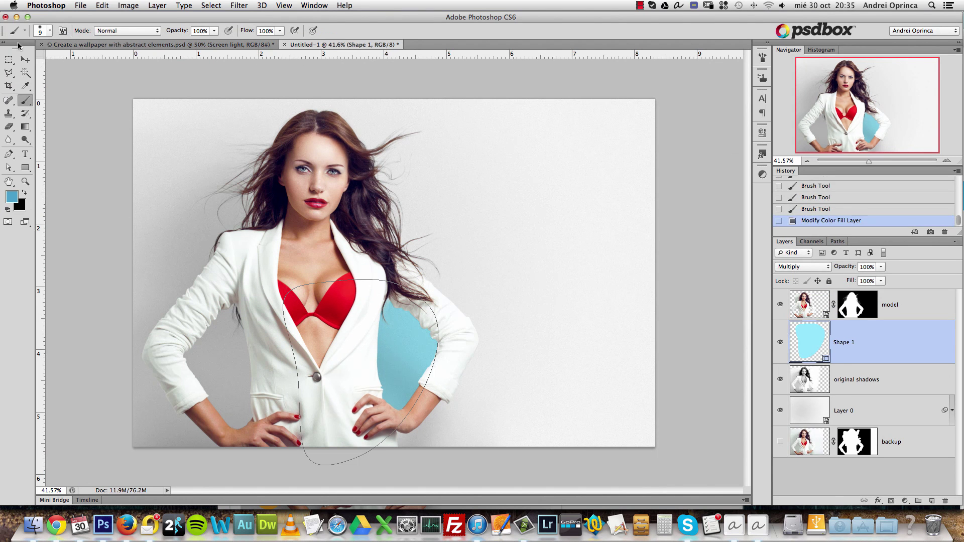
# Move the cyan shape to the right so it extends past the model's bent elbow.
pyautogui.click(25, 59)
pyautogui.moveTo(165, 148); pyautogui.dragTo(202, 151)
pyautogui.click(881, 385)
pyautogui.click(896, 343)
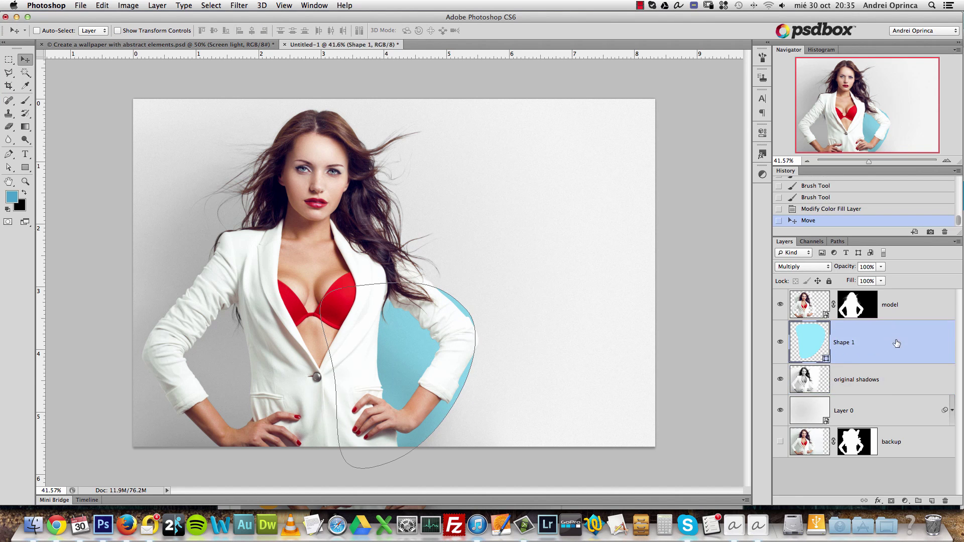
# Add a layer above the cyan shape and draw a closed, curved black Pen shape about 640 × 870 px behind the model's other arm.
pyautogui.click(930, 501)
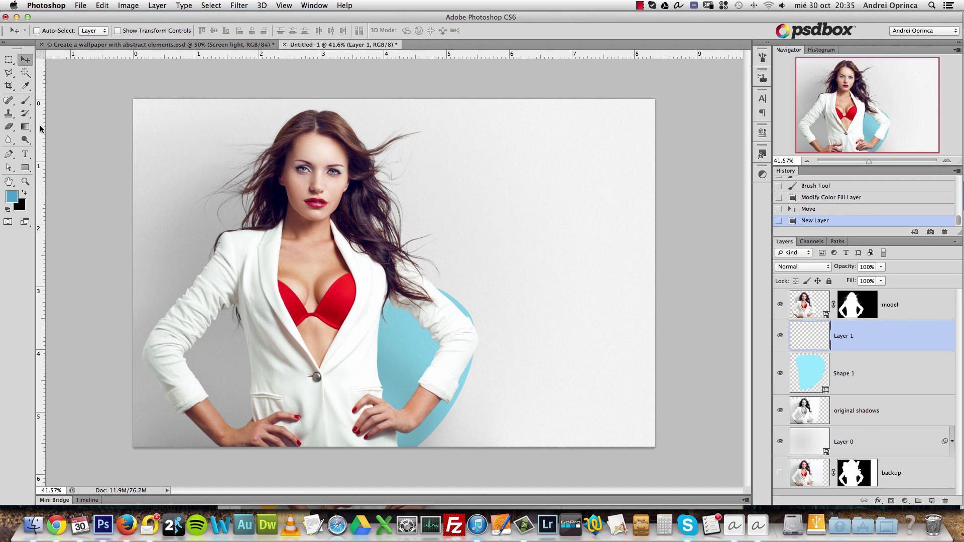
pyautogui.click(14, 155)
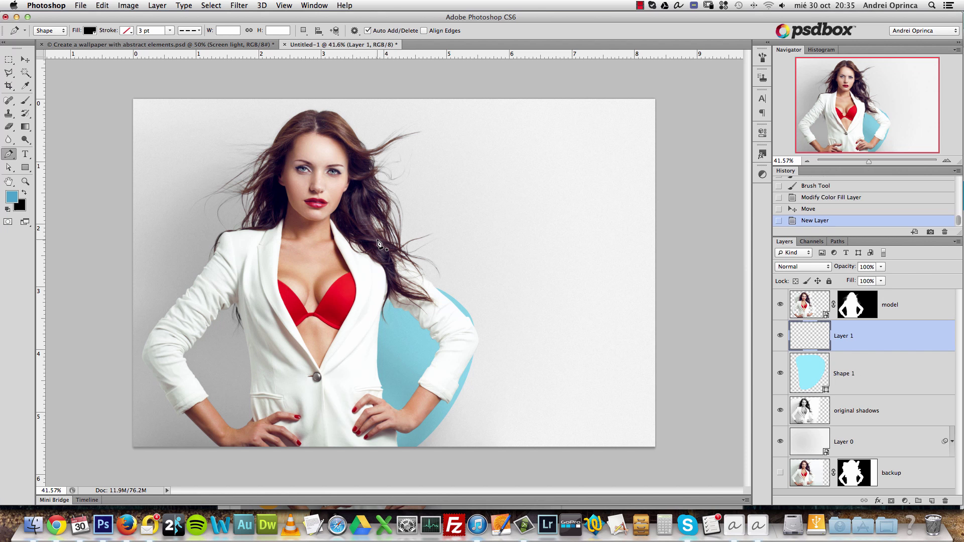
pyautogui.moveTo(228, 258); pyautogui.dragTo(285, 252)
pyautogui.moveTo(324, 390); pyautogui.dragTo(328, 467)
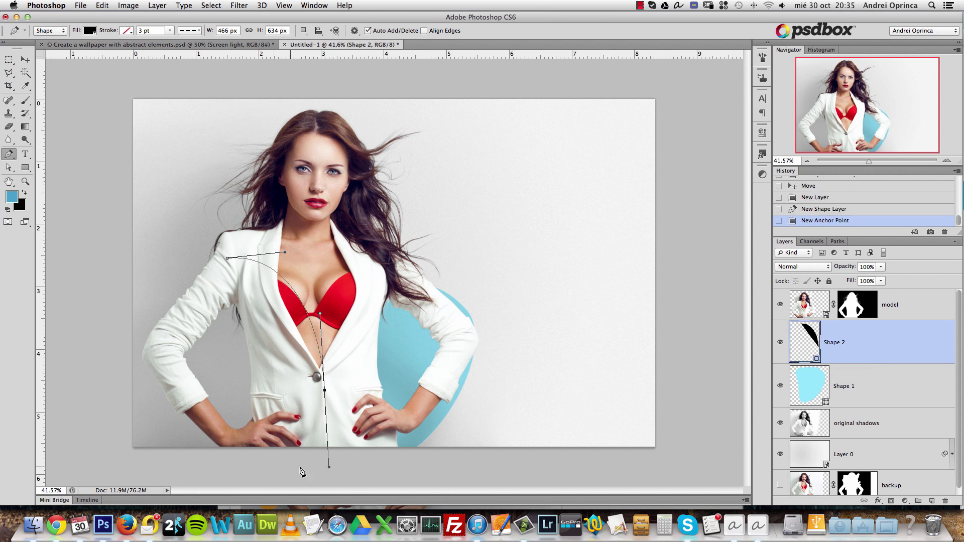
pyautogui.moveTo(219, 385); pyautogui.dragTo(223, 328)
pyautogui.moveTo(206, 283); pyautogui.dragTo(216, 288)
pyautogui.click(227, 259)
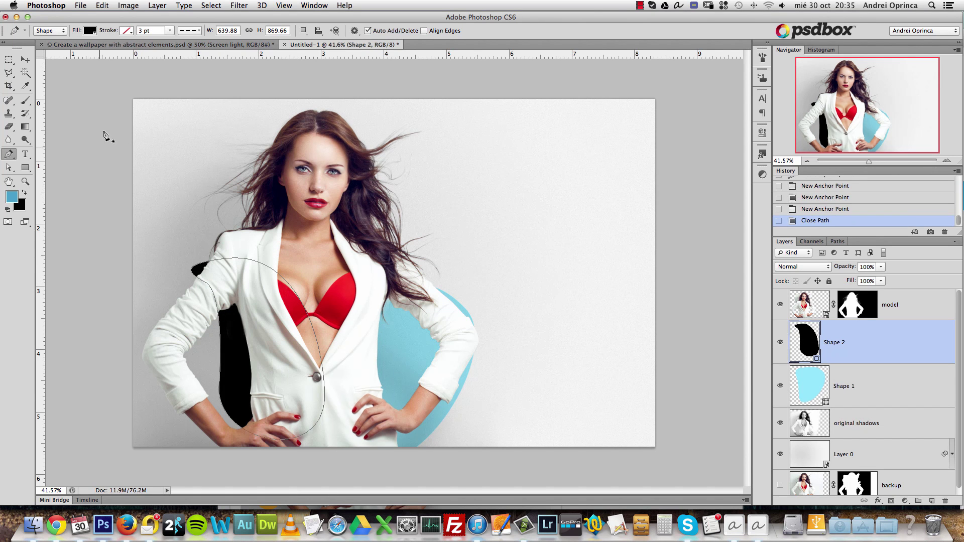
# Open the fill colour of the black shape for editing.
pyautogui.doubleClick(805, 337)
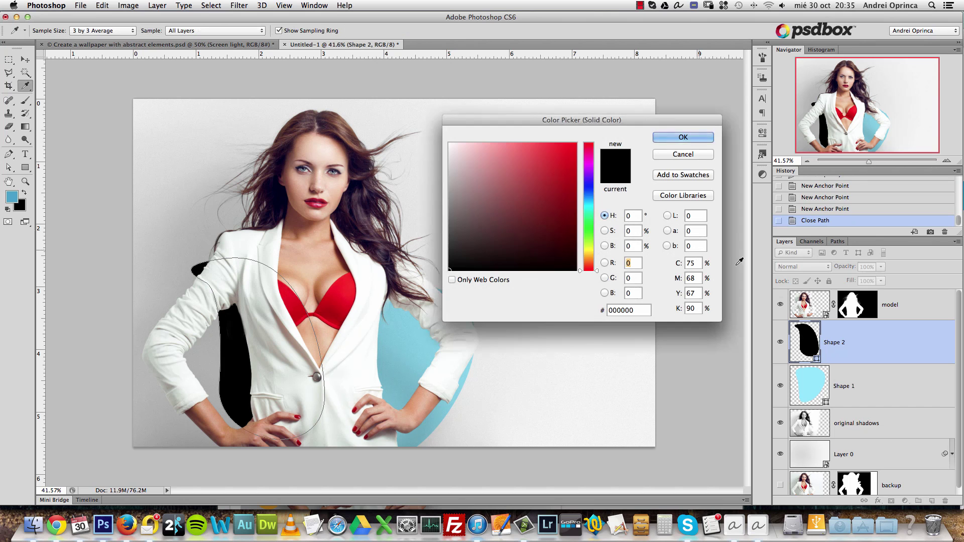
# Recolor the Shape 2 fill with the green #aec852.
pyautogui.click(588, 244)
pyautogui.click(512, 157)
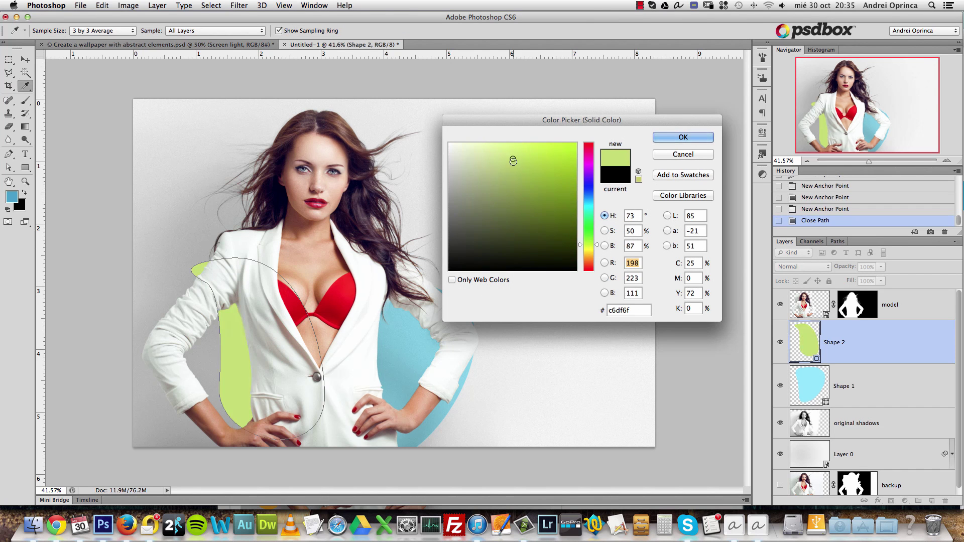
pyautogui.click(522, 170)
pyautogui.click(680, 137)
# Try Multiply on the green Shape 2 layer and settle on the Color Burn blend mode.
pyautogui.click(803, 267)
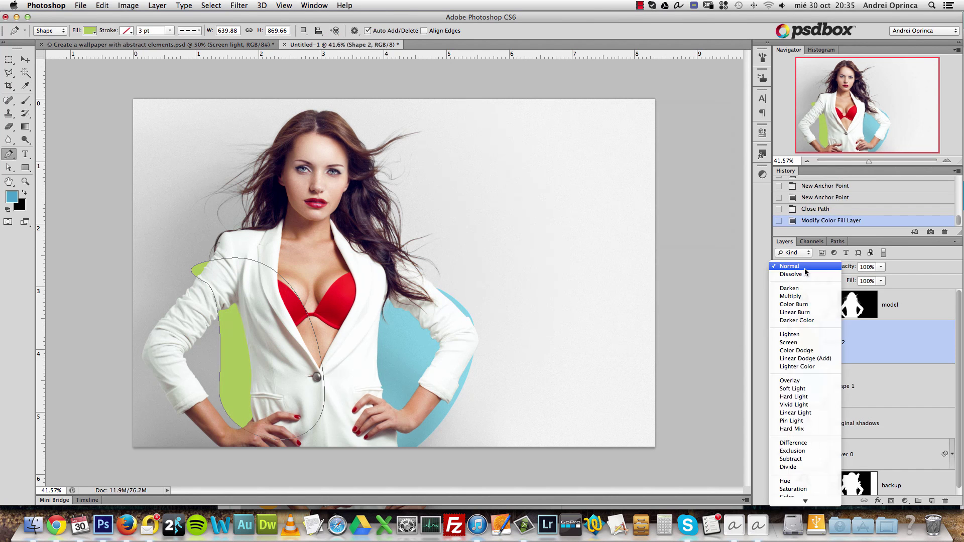
pyautogui.click(808, 302)
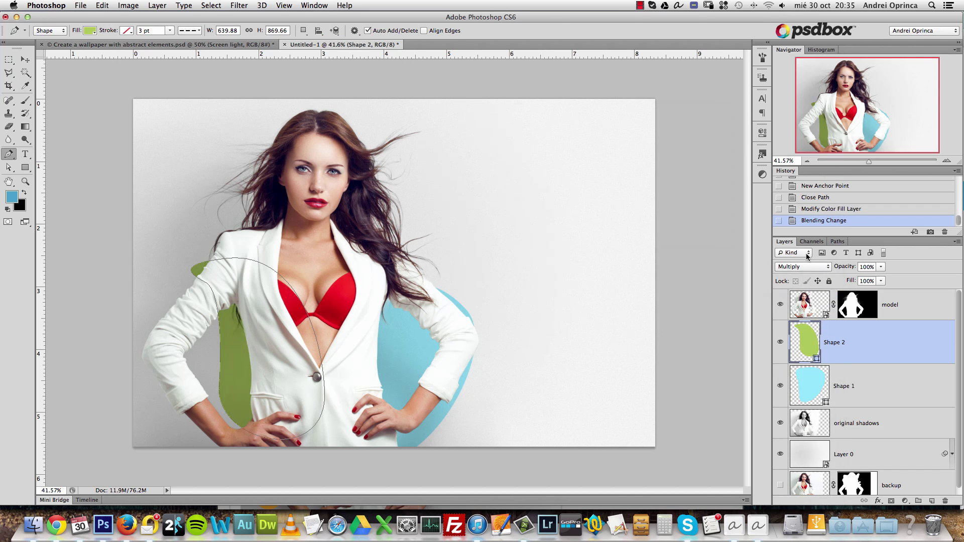
pyautogui.click(807, 269)
pyautogui.click(809, 276)
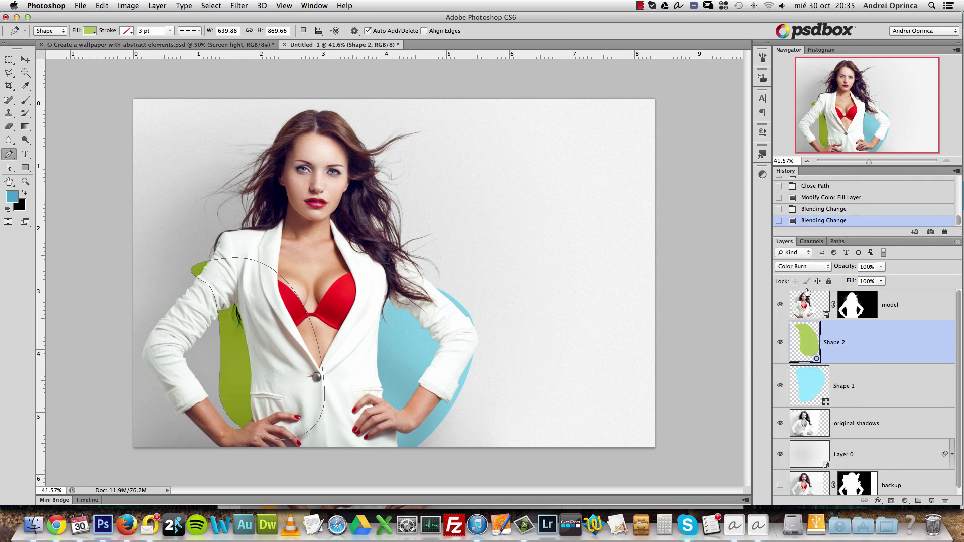
# Lighten the Shape 2 fill to the yellow-green #d1f170.
pyautogui.doubleClick(808, 341)
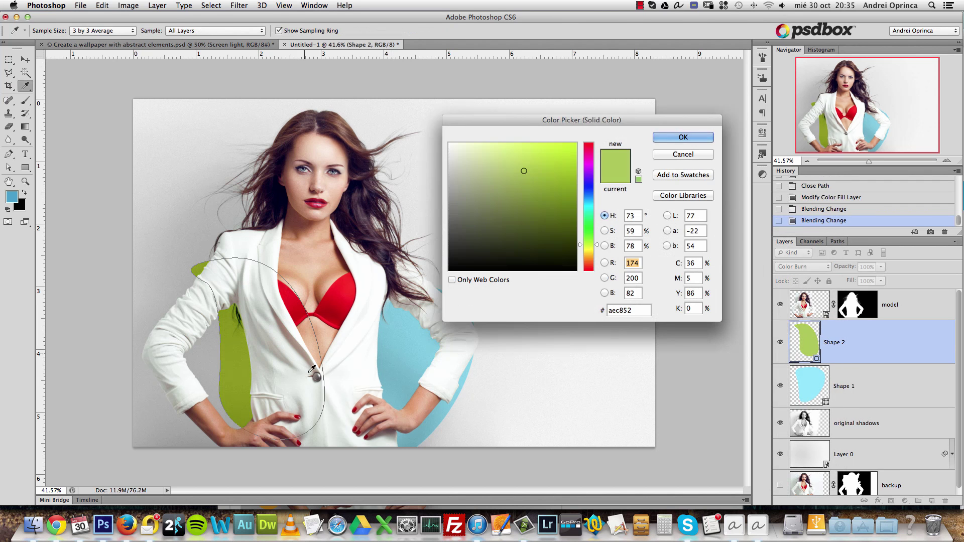
pyautogui.moveTo(504, 174)
pyautogui.mouseDown()
pyautogui.moveTo(491, 155)
pyautogui.moveTo(507, 152)
pyautogui.mouseUp()
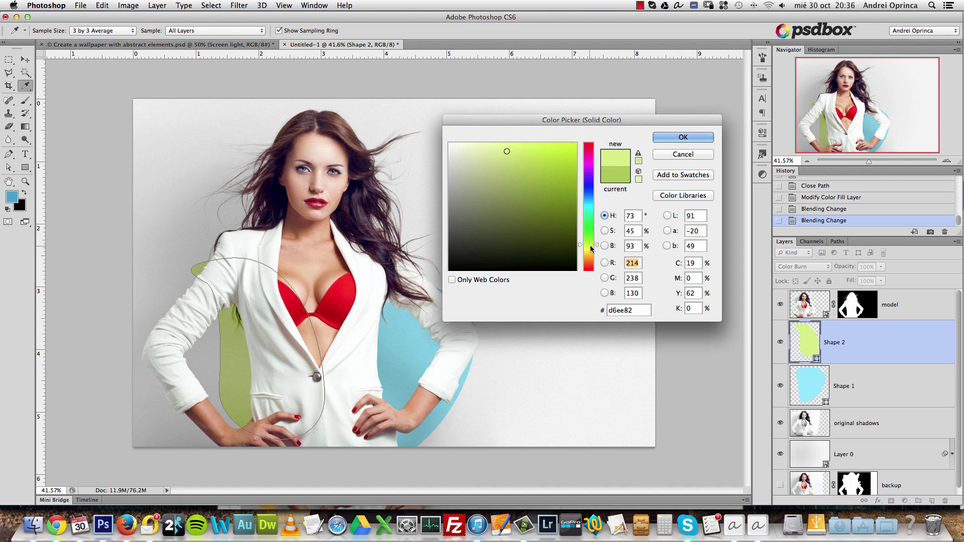
pyautogui.click(518, 150)
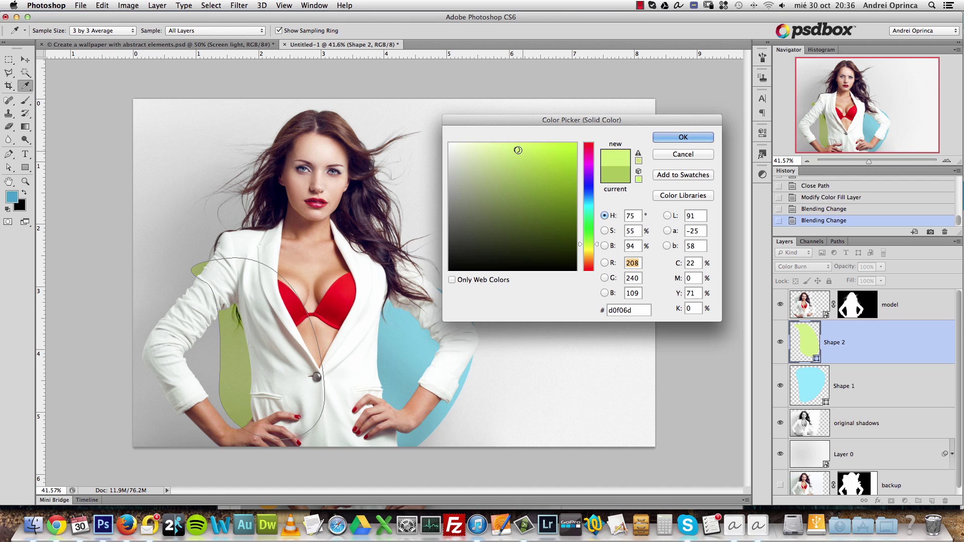
pyautogui.click(657, 137)
# Move the green shape slightly down and to the right so it sits closer behind the jacket.
pyautogui.click(27, 61)
pyautogui.click(945, 159)
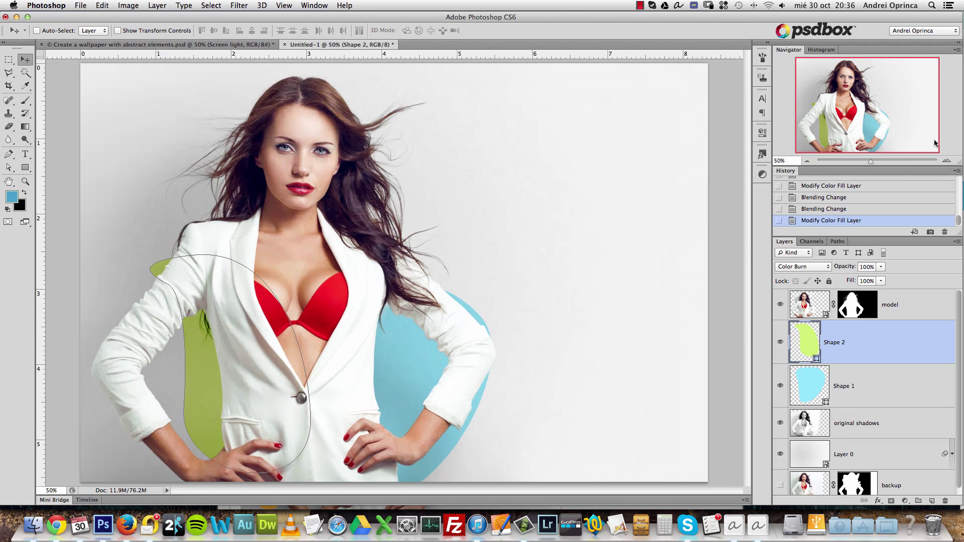
pyautogui.moveTo(281, 298); pyautogui.dragTo(293, 307)
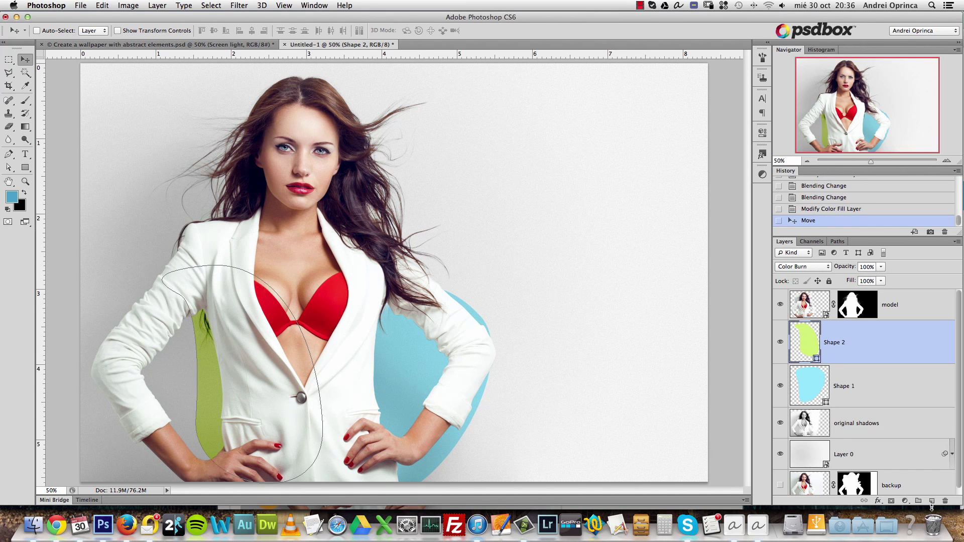
# Add a new layer above Shape 2 and check the finished wallpaper document for reference.
pyautogui.click(931, 501)
pyautogui.click(270, 46)
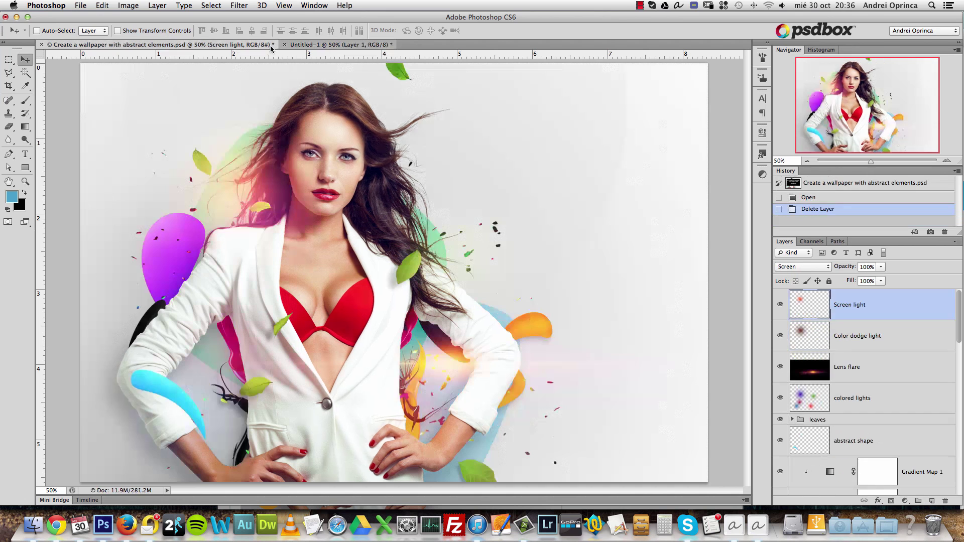
pyautogui.click(331, 45)
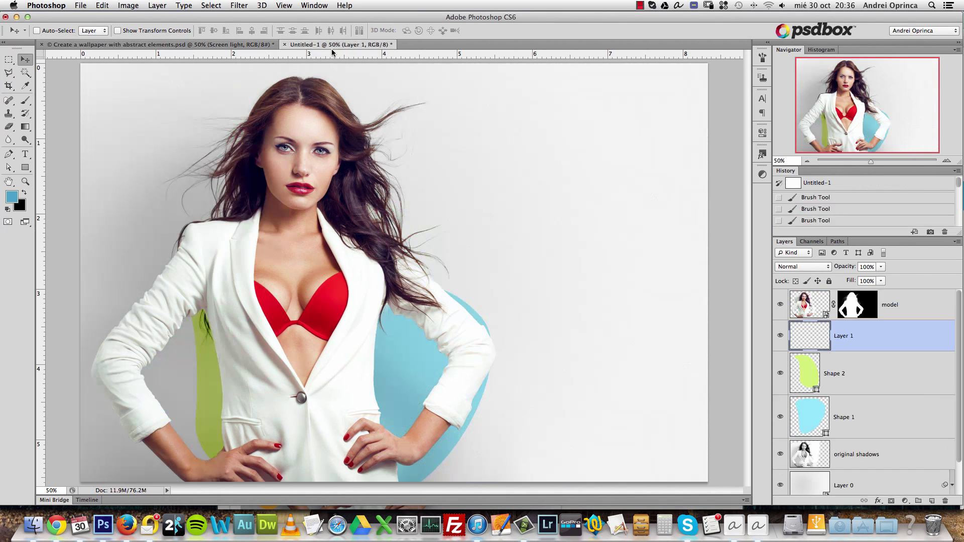
# Set the foreground color to the purple #8a44cc.
pyautogui.click(12, 197)
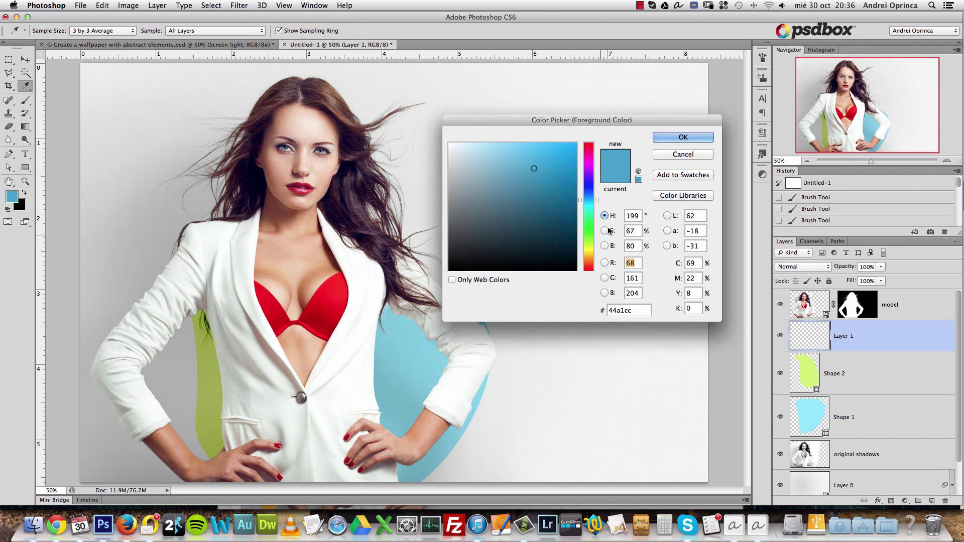
pyautogui.moveTo(591, 245); pyautogui.dragTo(586, 176)
pyautogui.press('Return')
pyautogui.press('v')
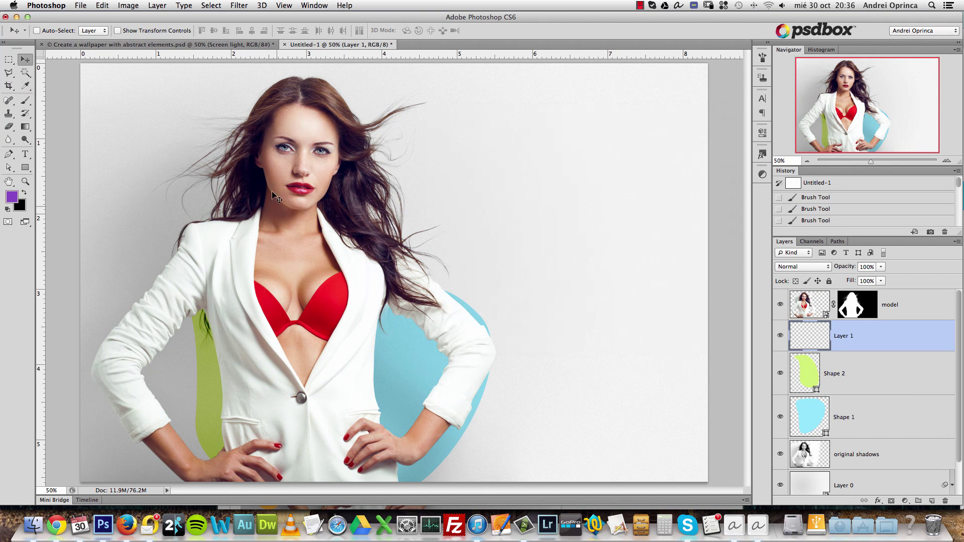
# Draw a closed curved purple shape about 384 by 715 px with the Pen tool, behind the woman's hair and jacket shoulder.
pyautogui.click(8, 154)
pyautogui.click(223, 307)
pyautogui.click(256, 249)
pyautogui.moveTo(287, 192); pyautogui.dragTo(287, 183)
pyautogui.moveTo(257, 148); pyautogui.dragTo(264, 111)
pyautogui.moveTo(197, 171); pyautogui.dragTo(200, 235)
pyautogui.moveTo(172, 298); pyautogui.dragTo(173, 317)
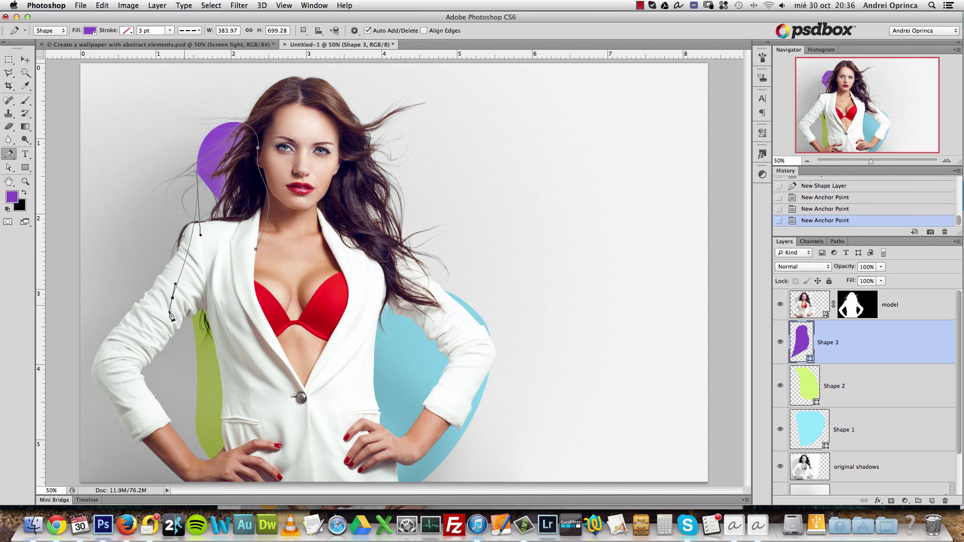
pyautogui.click(249, 282)
pyautogui.click(256, 250)
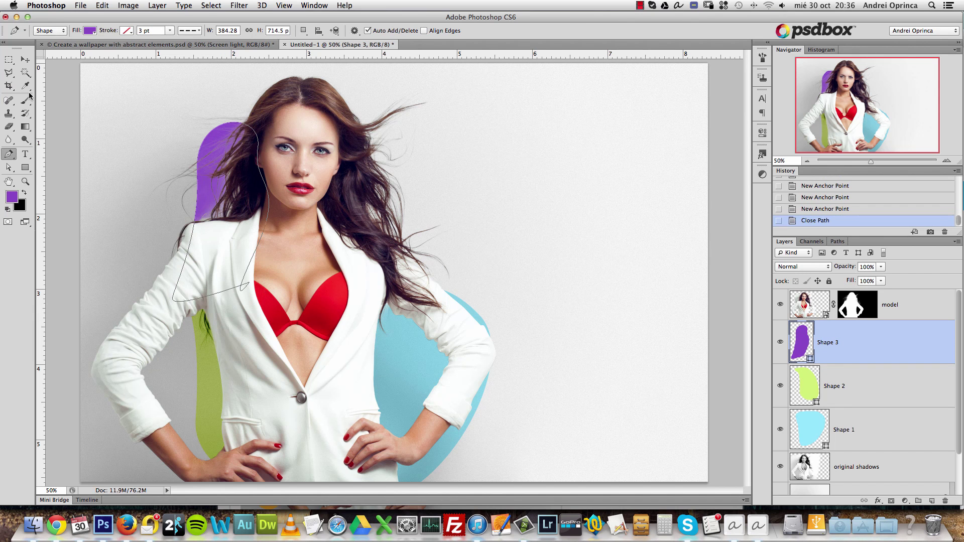
# Move the purple shape up and to the right behind the hair and set its blend mode to Linear Burn.
pyautogui.click(25, 60)
pyautogui.moveTo(250, 225); pyautogui.dragTo(277, 209)
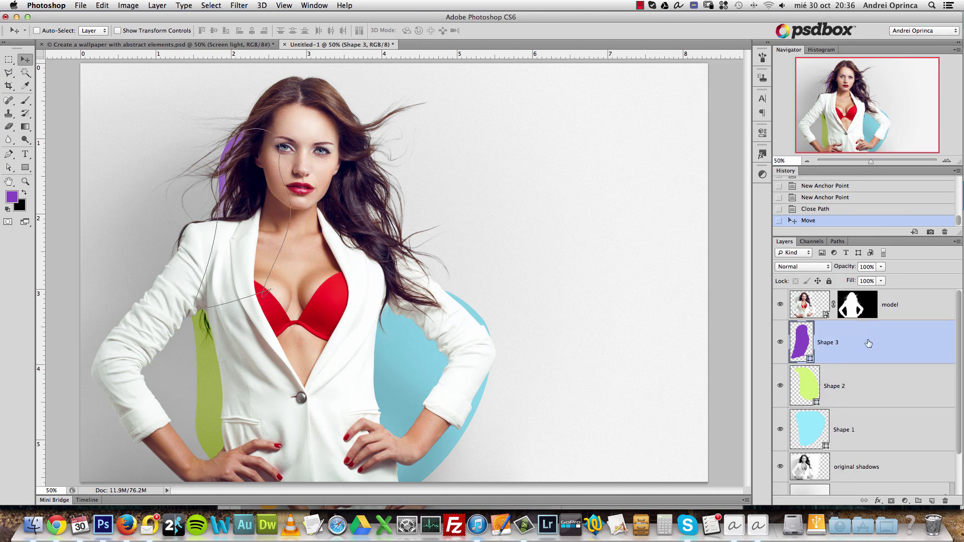
pyautogui.click(802, 266)
pyautogui.click(807, 313)
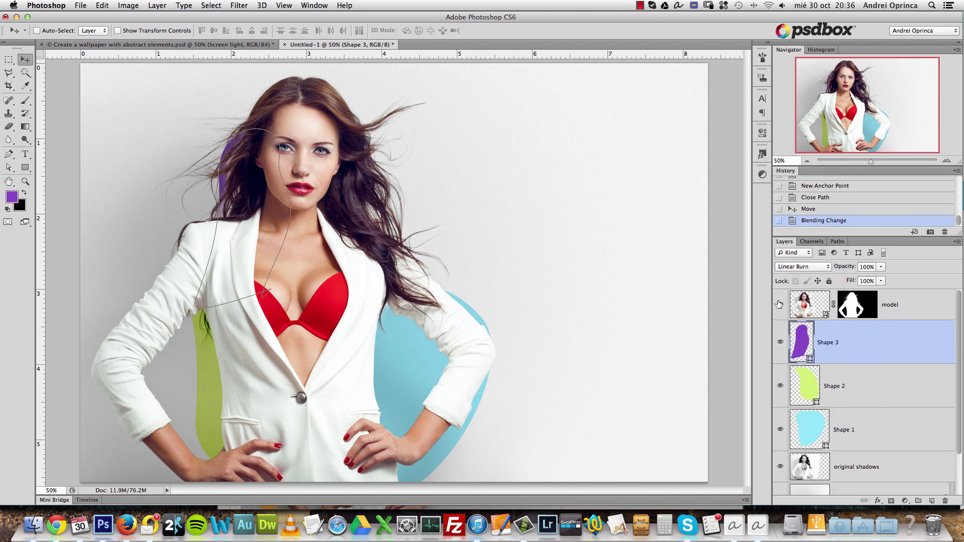
# Lighten the Shape 3 fill to the pale purple #cfa3f8.
pyautogui.doubleClick(802, 339)
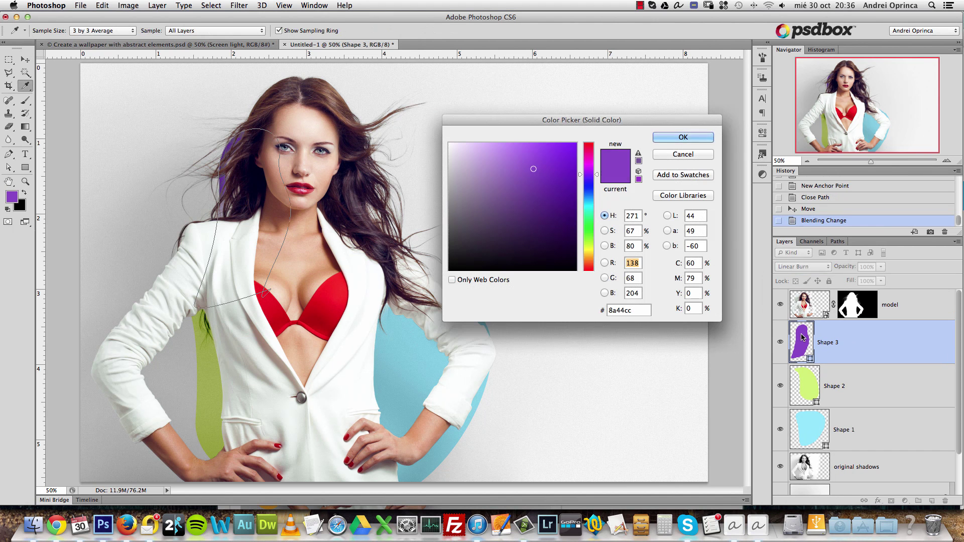
pyautogui.moveTo(506, 162); pyautogui.dragTo(492, 146)
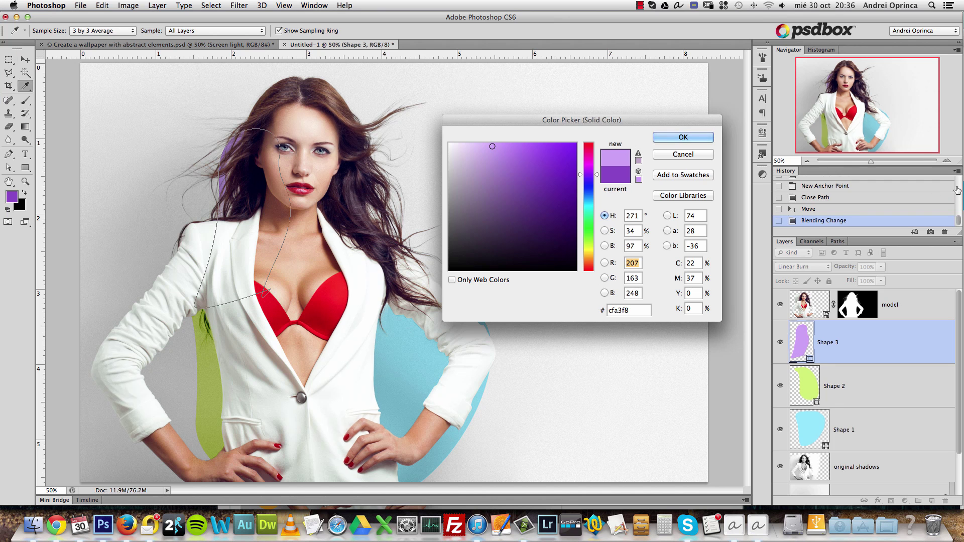
pyautogui.click(697, 139)
# Transform the purple shape by flipping it horizontally, rotating it about 23.5° and moving it down behind the shoulder and arm.
pyautogui.press('super+t')
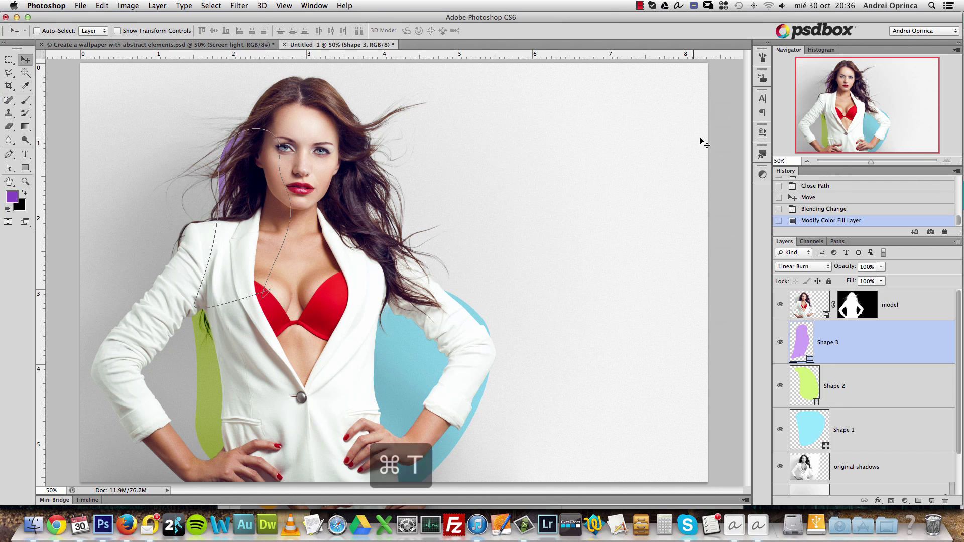
pyautogui.rightClick(266, 212)
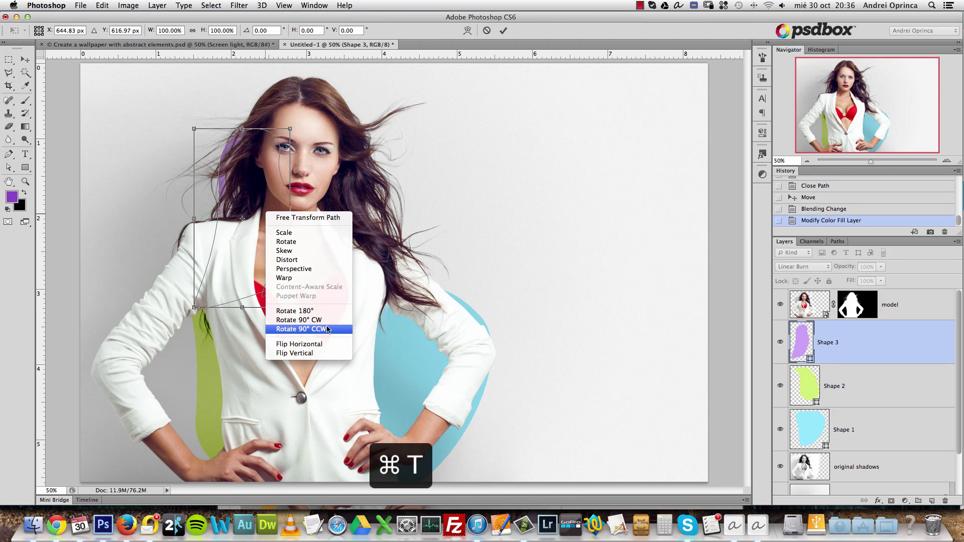
pyautogui.click(317, 343)
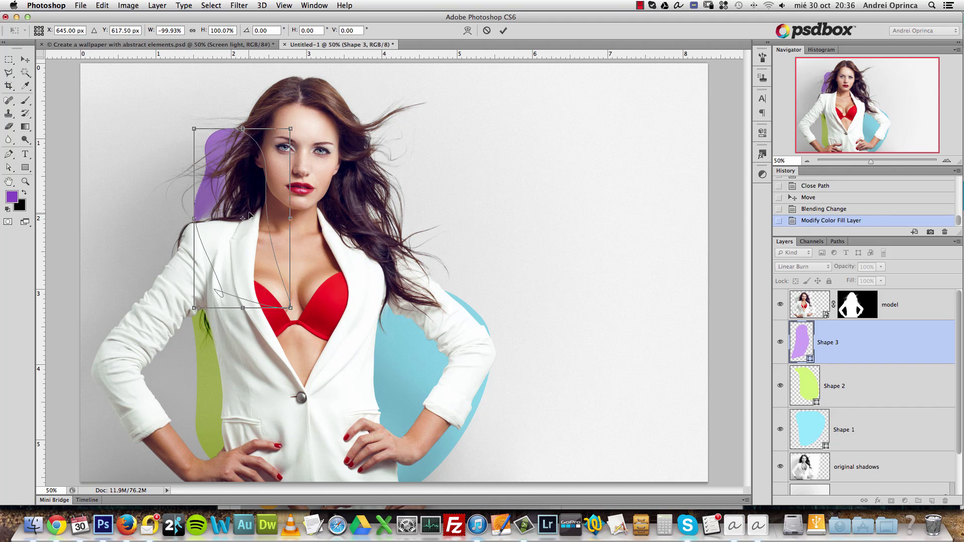
pyautogui.moveTo(365, 127); pyautogui.dragTo(402, 186)
pyautogui.moveTo(300, 178); pyautogui.dragTo(239, 243)
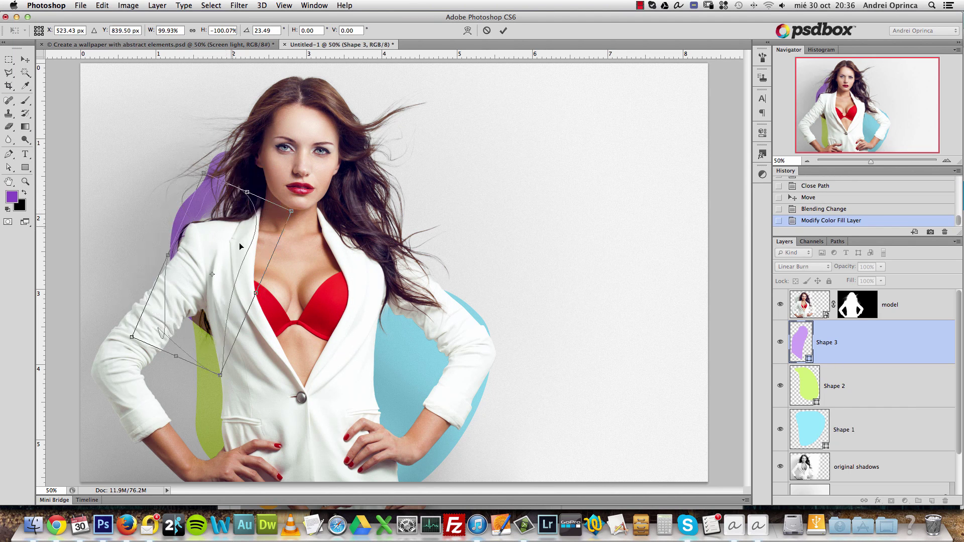
pyautogui.press('Return')
# Keep the fill color of the purple Shape 3 layer and set its blend mode to Multiply.
pyautogui.click(922, 387)
pyautogui.click(911, 427)
pyautogui.click(884, 354)
pyautogui.press('super+1')
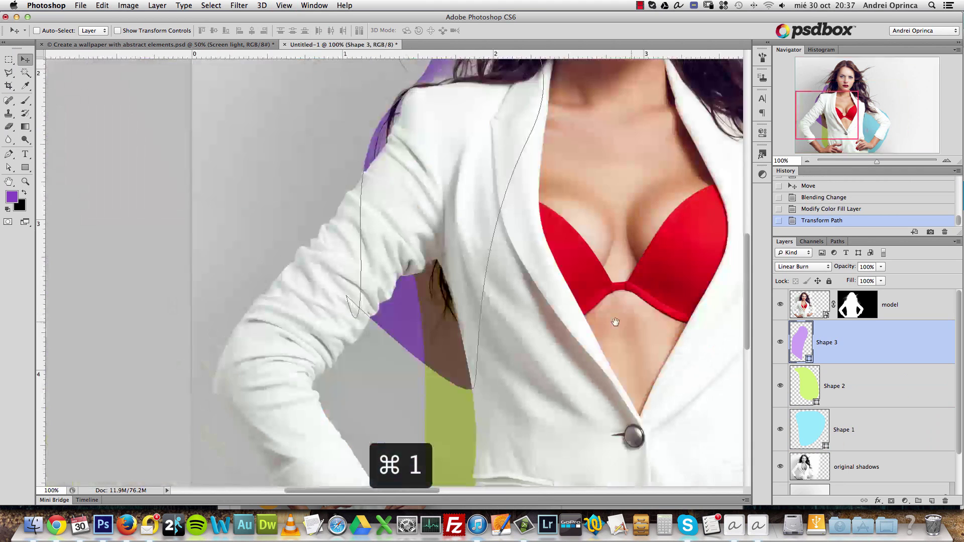
pyautogui.doubleClick(800, 342)
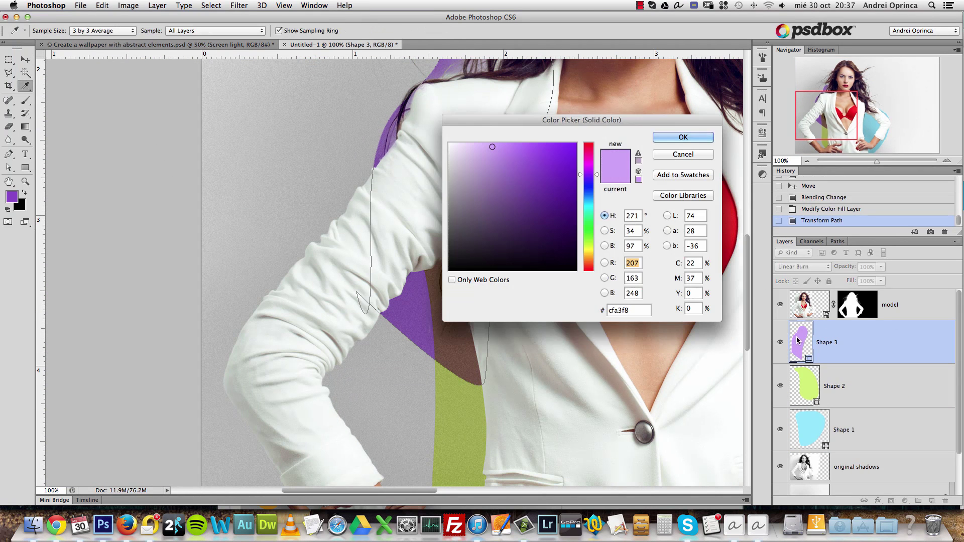
pyautogui.click(683, 137)
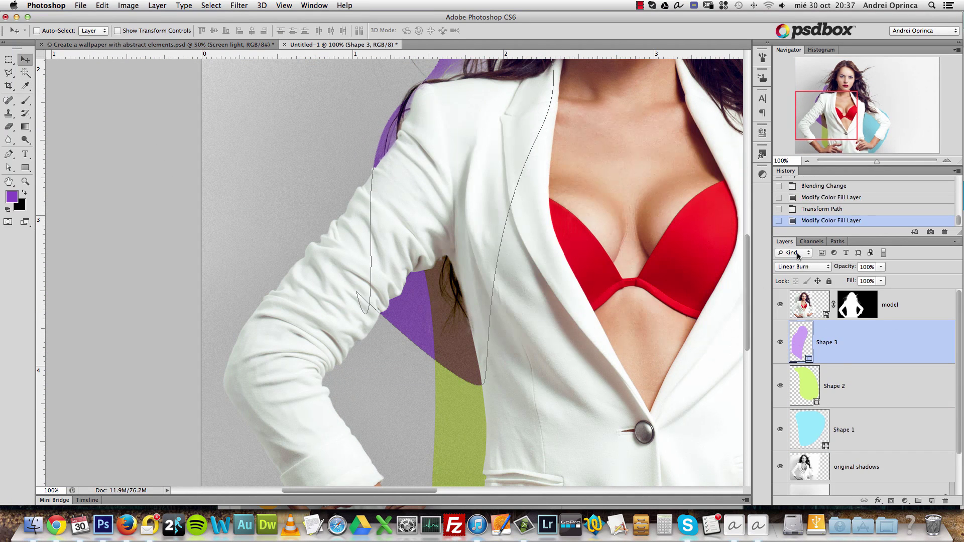
pyautogui.click(802, 266)
pyautogui.click(790, 250)
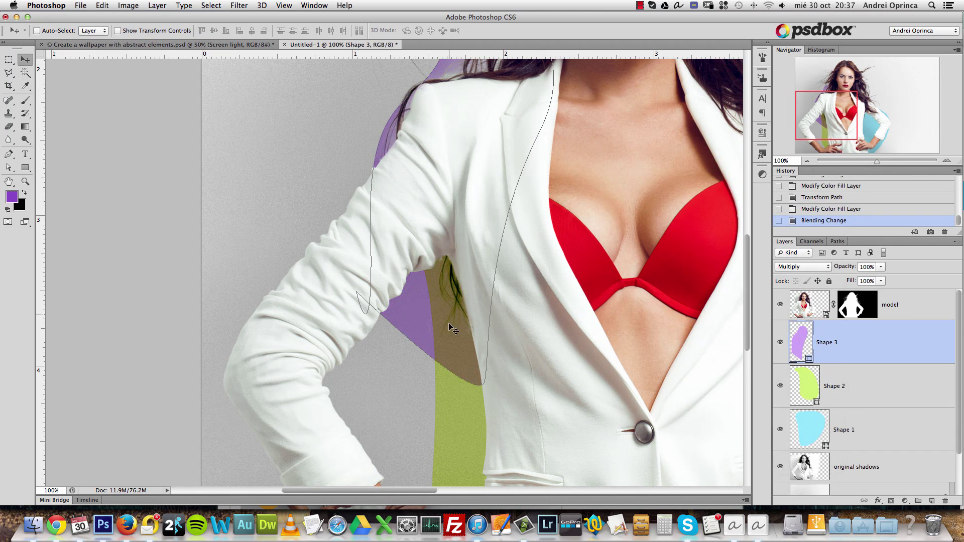
# Recolor the Shape 2 fill with a paler, less saturated green.
pyautogui.doubleClick(819, 388)
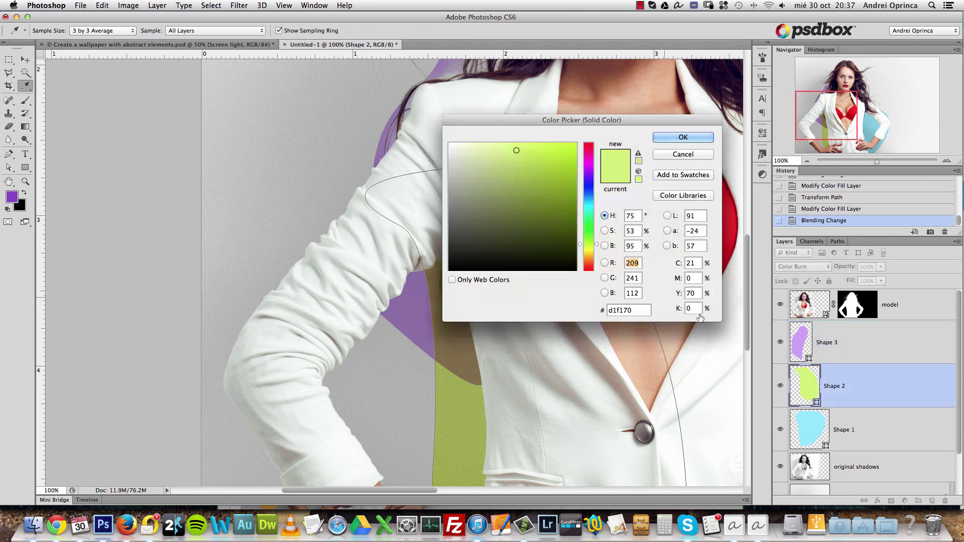
pyautogui.click(492, 154)
pyautogui.click(675, 137)
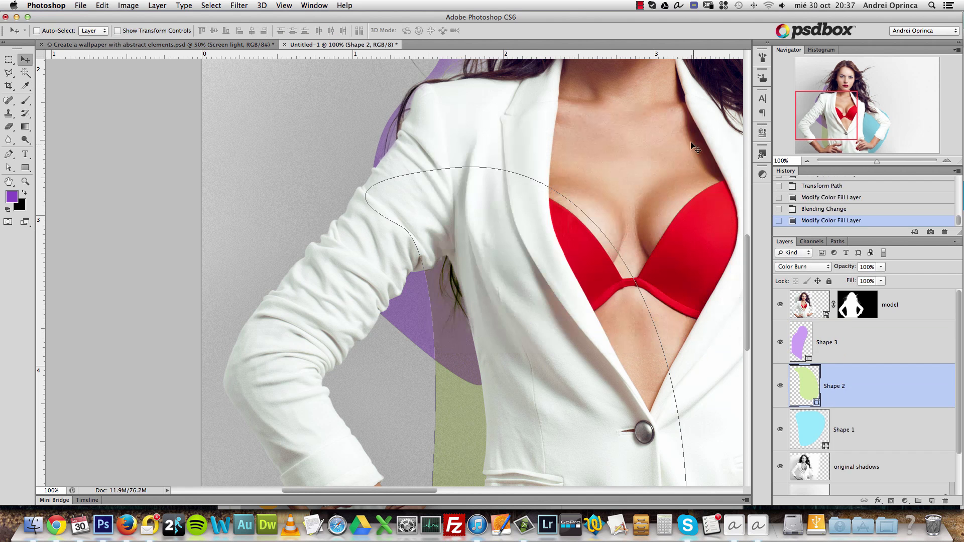
# Move the purple Shape 3 upward behind the shoulder and select the model layer.
pyautogui.click(866, 422)
pyautogui.scroll(-3, 481, 295)
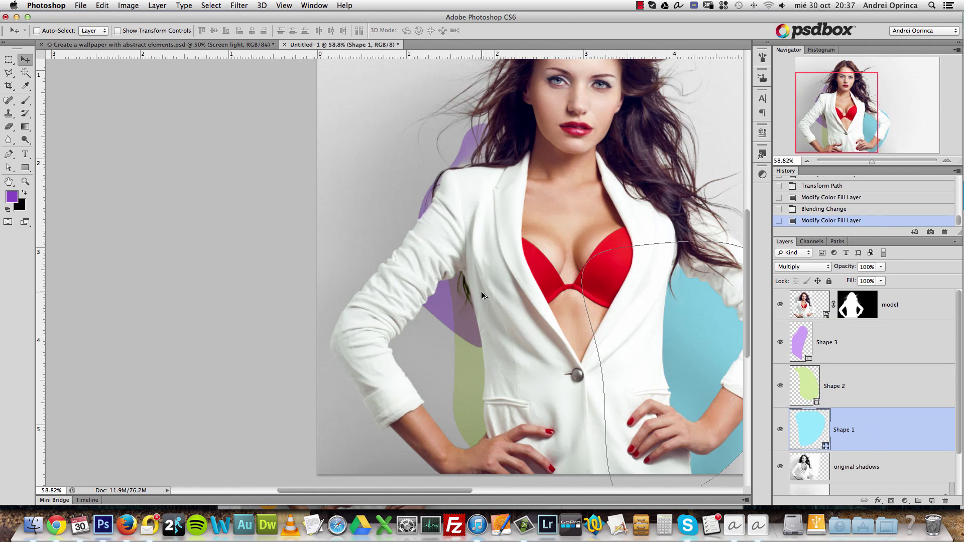
pyautogui.scroll(-2, 484, 298)
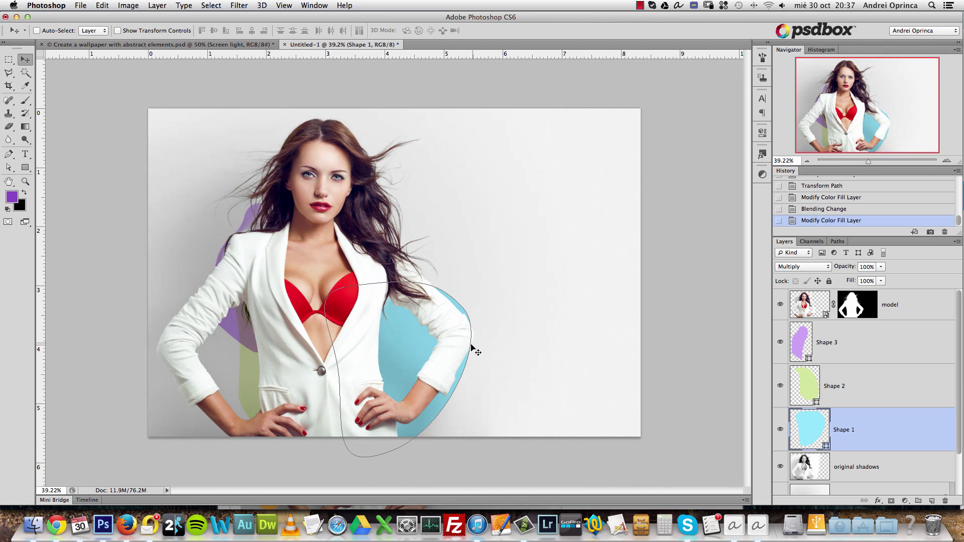
pyautogui.click(886, 339)
pyautogui.moveTo(193, 269); pyautogui.dragTo(197, 233)
pyautogui.click(902, 387)
pyautogui.click(906, 311)
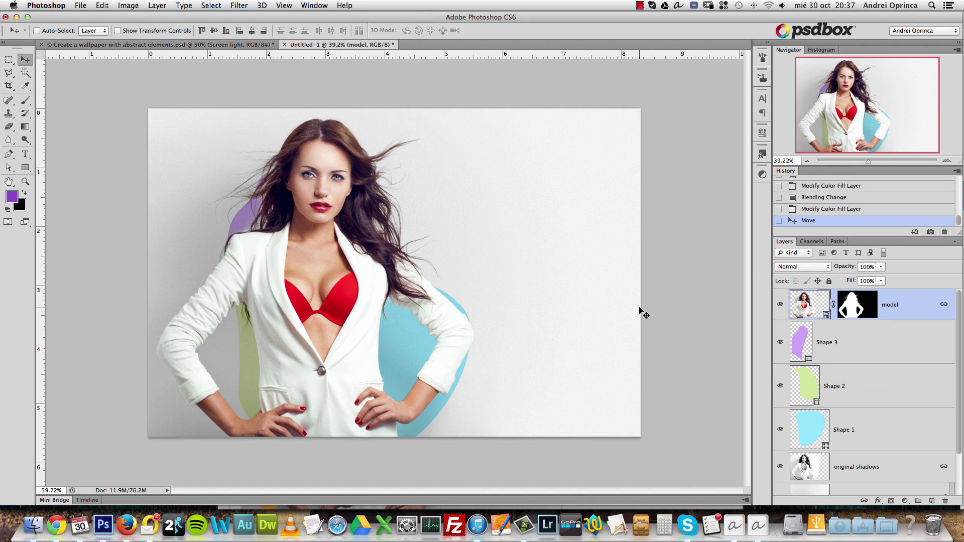
# Switch to Finder and open the Abstract shapes folder inside Stock.
pyautogui.press('super+Tab')
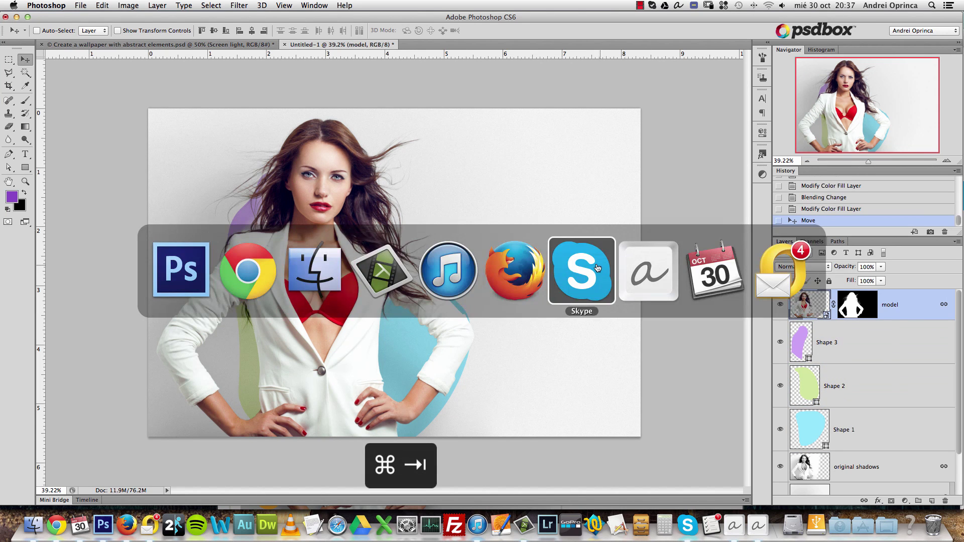
pyautogui.click(321, 270)
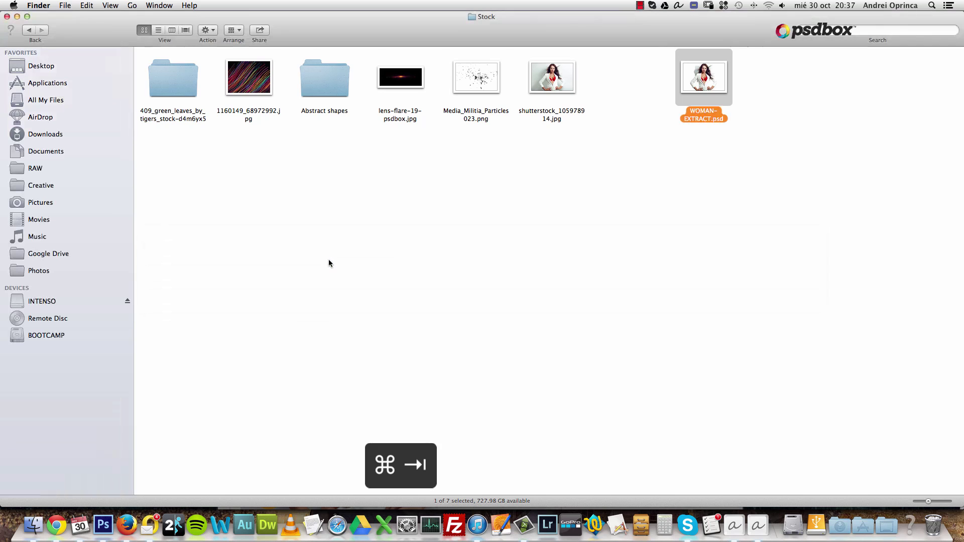
pyautogui.doubleClick(311, 92)
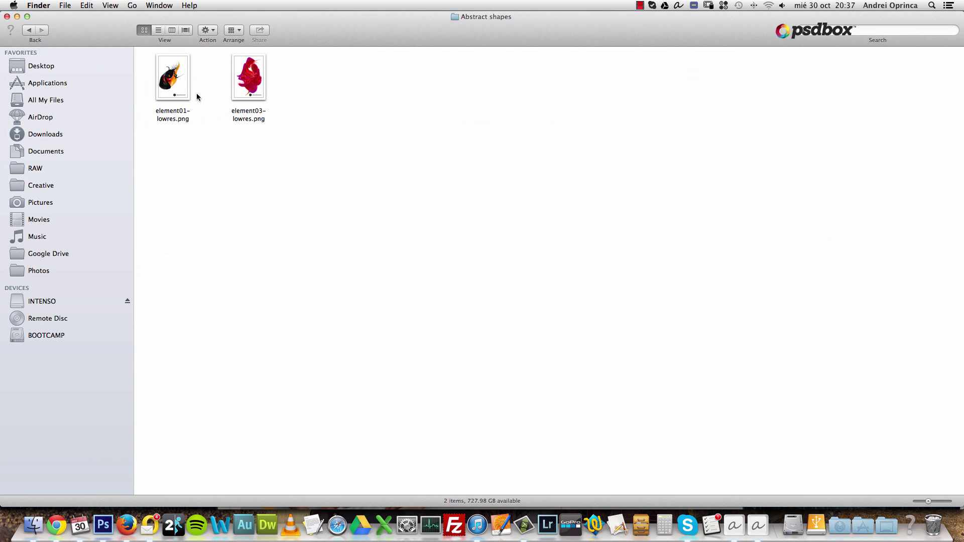
# Open the file element01-lowres.png in Adobe Photoshop CS6.
pyautogui.click(176, 84)
pyautogui.rightClick(176, 84)
pyautogui.moveTo(216, 95)
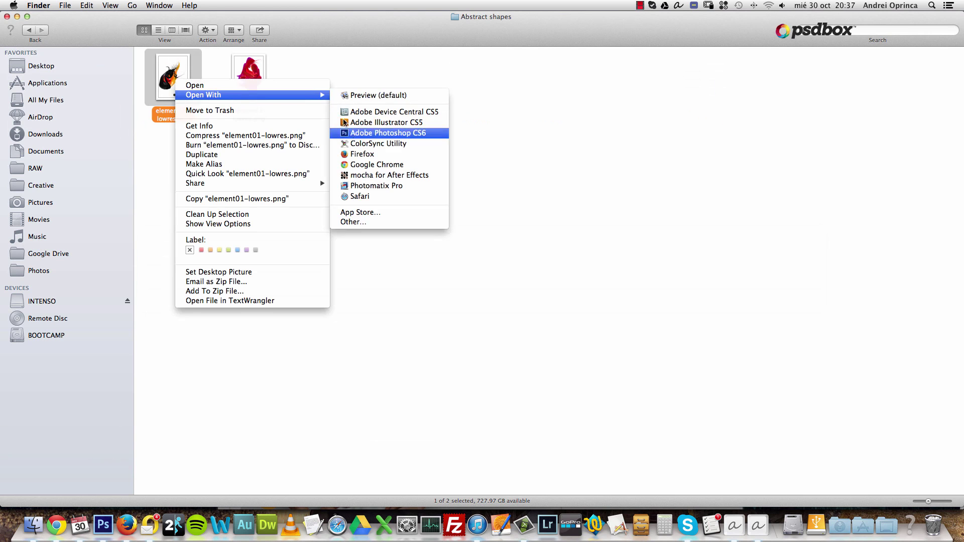
pyautogui.click(354, 134)
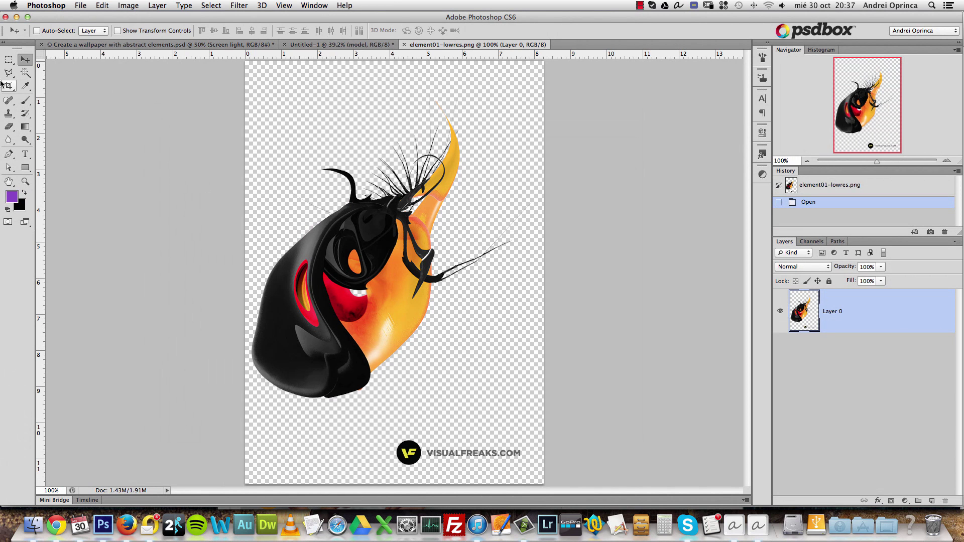
# Select the black and orange abstract element with a rectangular marquee, leaving out the logo below it, and copy it.
pyautogui.click(8, 60)
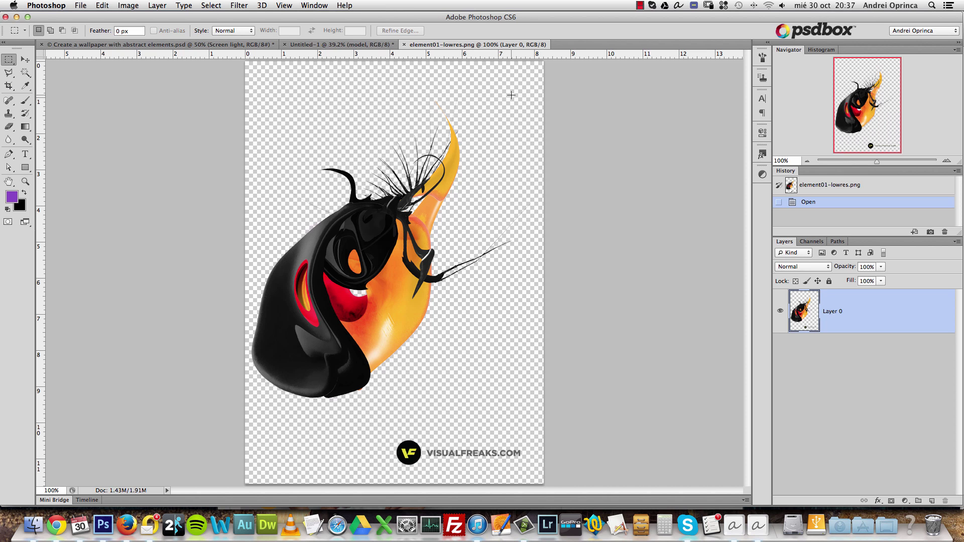
pyautogui.moveTo(224, 75); pyautogui.dragTo(538, 415)
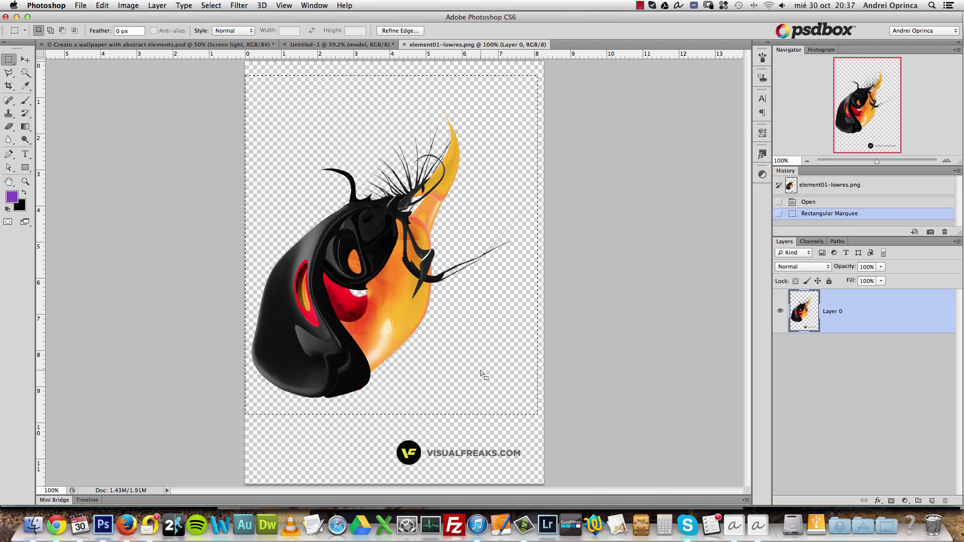
pyautogui.press('super+c')
# Paste the copied element into the Untitled-1 document directly above the Shape 3 layer.
pyautogui.click(337, 45)
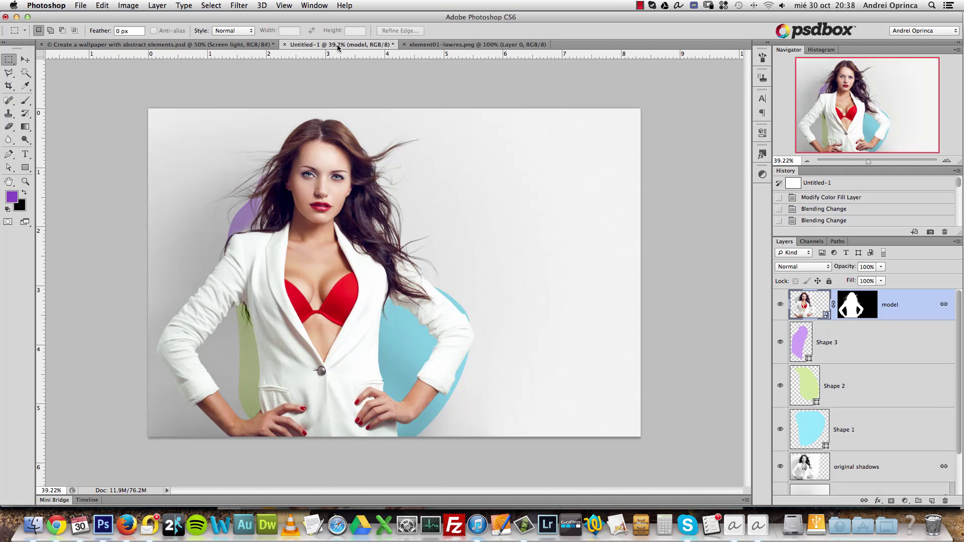
pyautogui.click(889, 340)
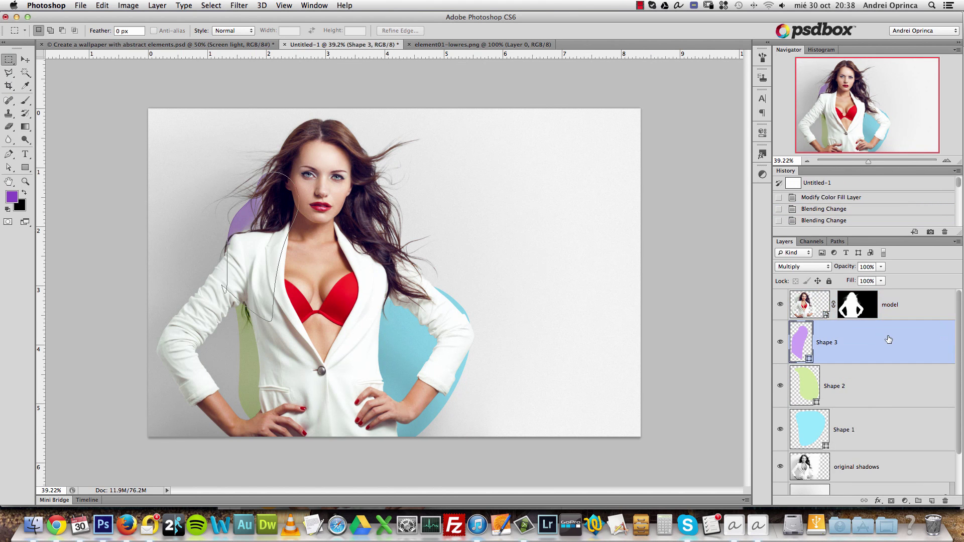
pyautogui.hotkey('ctrl', 'v')
# Scale down and rotate the pasted element and place it behind the jacket, in the gap beside the blue shape.
pyautogui.press('v')
pyautogui.moveTo(356, 261); pyautogui.dragTo(366, 357)
pyautogui.press('super+t')
pyautogui.moveTo(459, 308); pyautogui.dragTo(361, 472)
pyautogui.moveTo(431, 395); pyautogui.dragTo(382, 395)
pyautogui.press('Return')
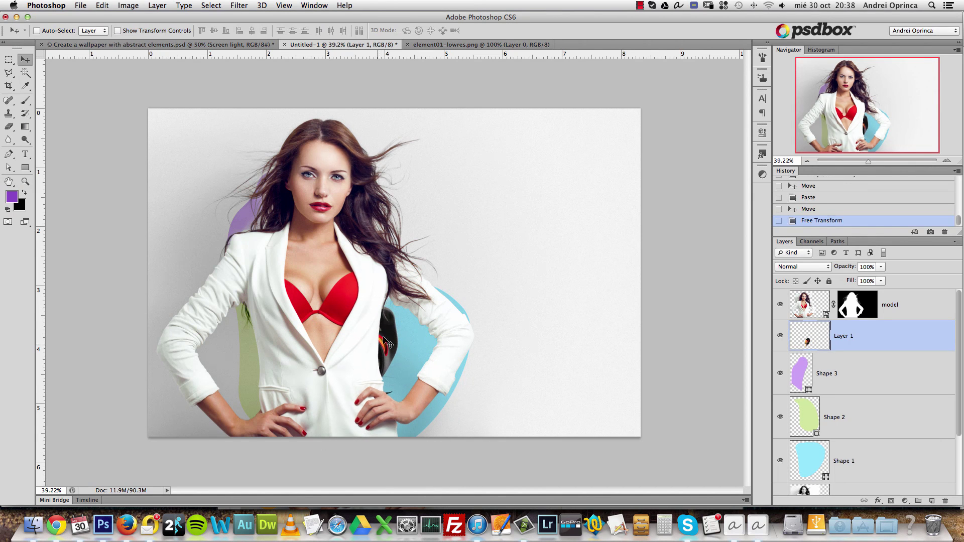
pyautogui.press('super+1')
pyautogui.moveTo(413, 238); pyautogui.dragTo(417, 281)
pyautogui.press('super+0')
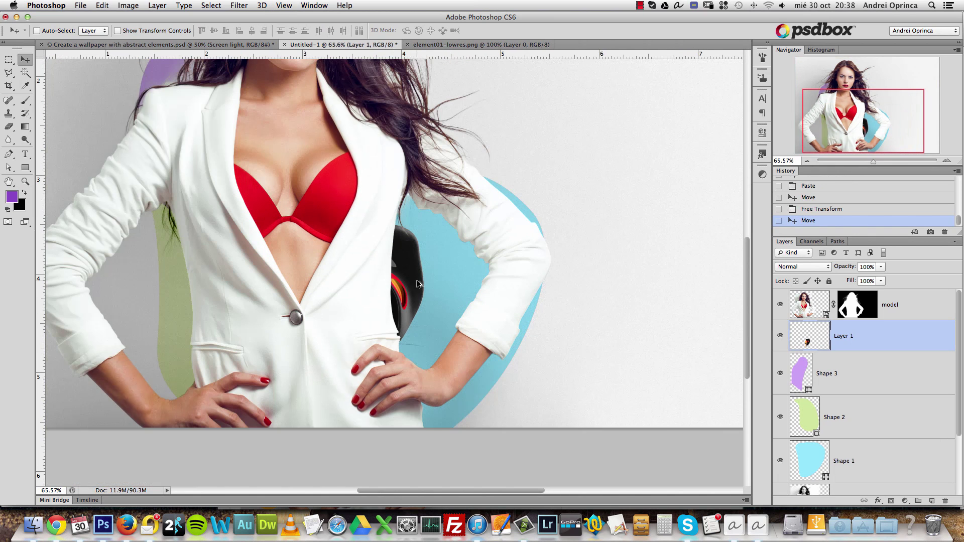
# Duplicate the black and orange element, move the copy to the green shape's side of the waist, and rotate it with Free Transform.
pyautogui.press('super+j')
pyautogui.moveTo(416, 283); pyautogui.dragTo(255, 265)
pyautogui.press('super+r')
pyautogui.press('super+r')
pyautogui.press('super+t')
pyautogui.moveTo(300, 185); pyautogui.dragTo(193, 138)
pyautogui.moveTo(215, 391); pyautogui.dragTo(262, 387)
pyautogui.press('Return')
pyautogui.scroll(-5, 210, 304)
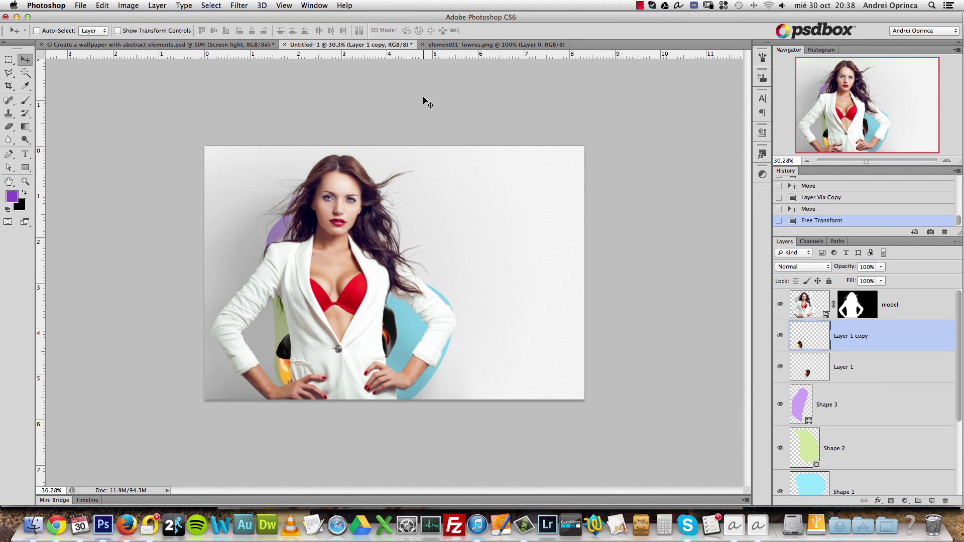
# Switch to Finder and open element03-lowres.png in Adobe Photoshop CS6.
pyautogui.press('super+Tab')
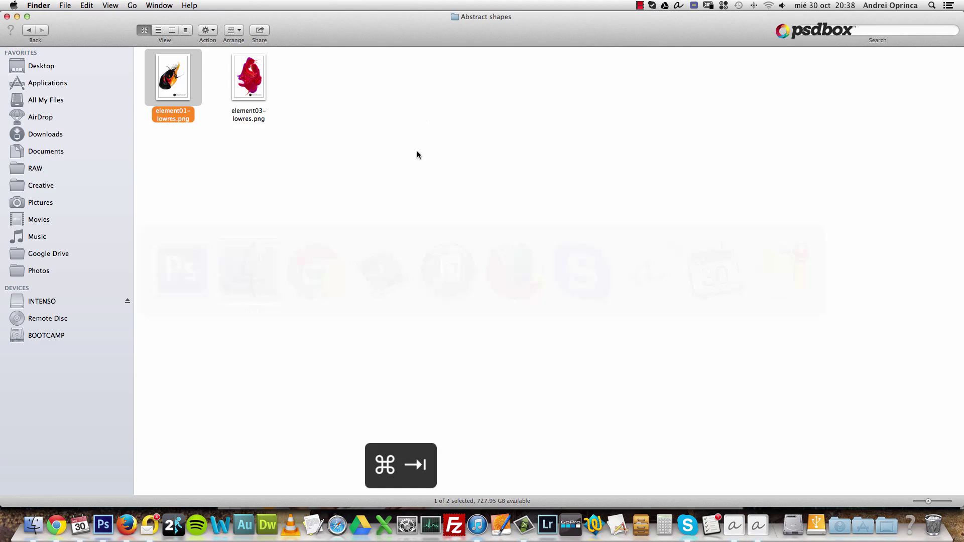
pyautogui.rightClick(253, 77)
pyautogui.moveTo(351, 90)
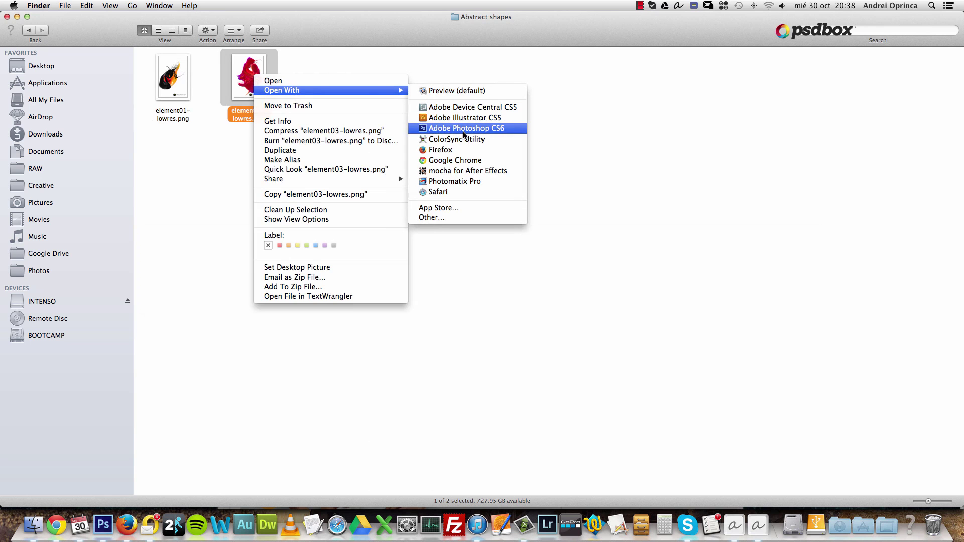
pyautogui.click(466, 128)
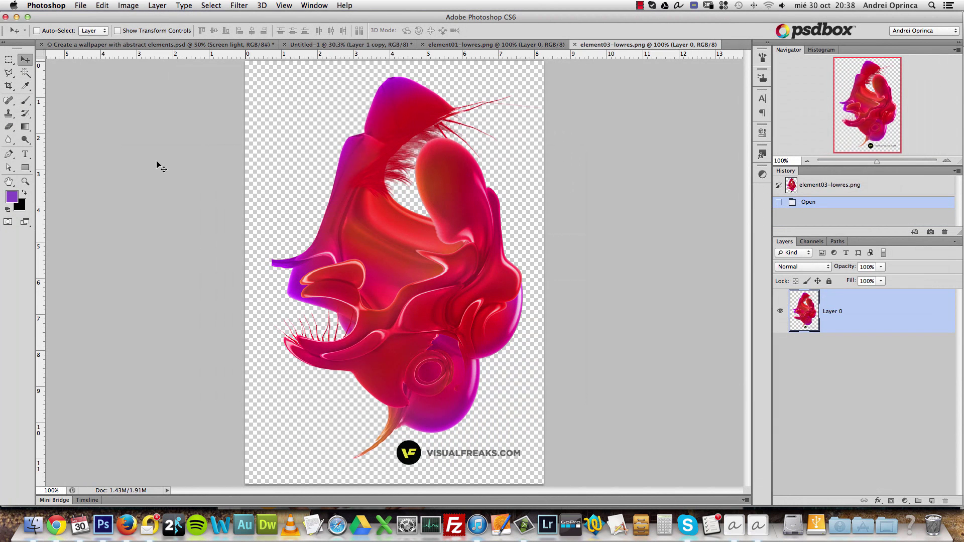
# Erase the VISUALFREAKS.COM logo below the red element, then select the whole canvas and copy it.
pyautogui.press('e')
pyautogui.moveTo(502, 469)
pyautogui.mouseDown()
pyautogui.moveTo(517, 456)
pyautogui.moveTo(399, 446)
pyautogui.mouseUp()
pyautogui.press('[')
pyautogui.press('[')
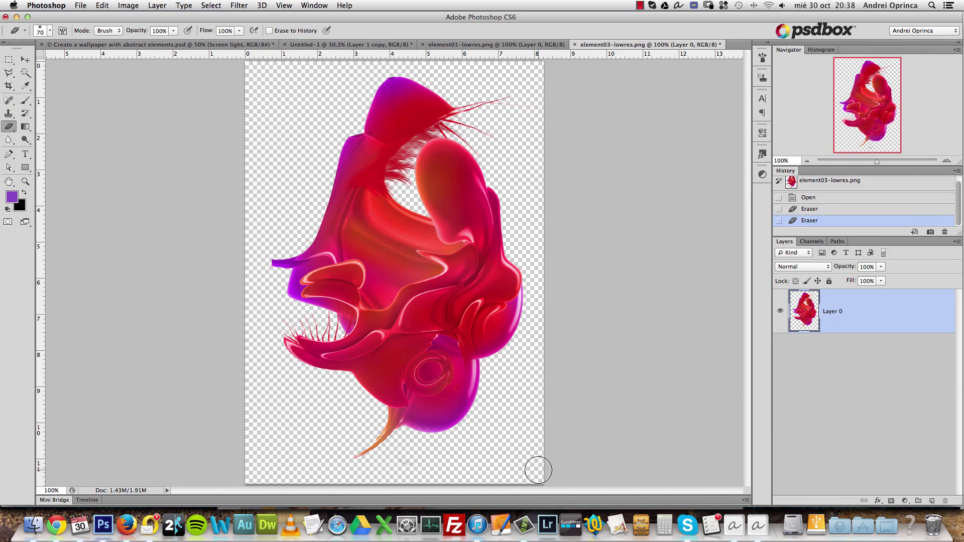
pyautogui.moveTo(503, 460); pyautogui.dragTo(529, 461)
pyautogui.press('super+a')
pyautogui.press('super+c')
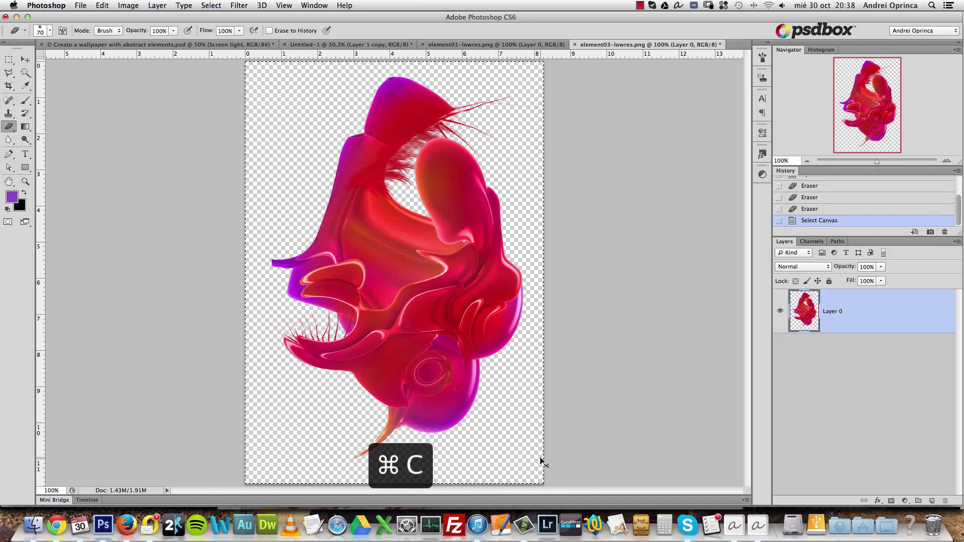
pyautogui.press('super+a')
pyautogui.press('super+c')
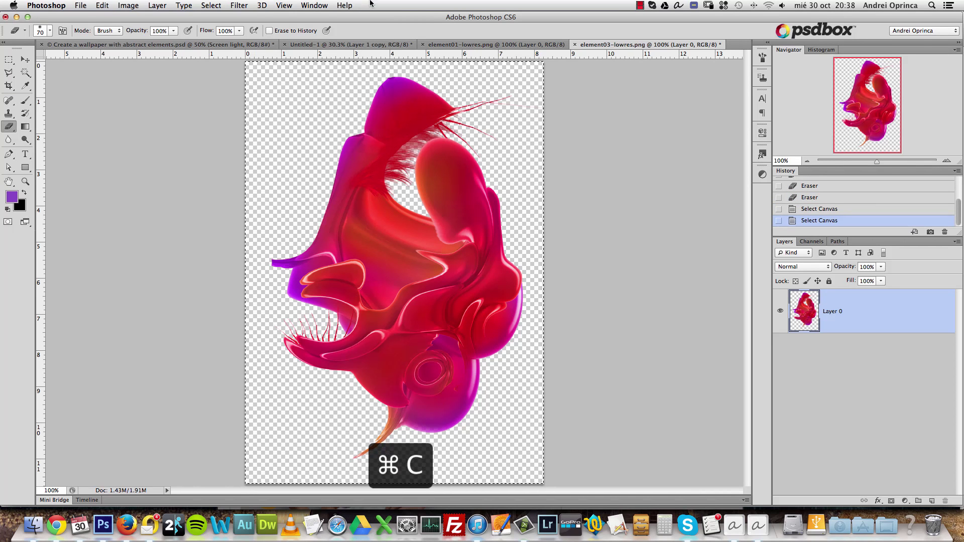
# Paste the red element into Untitled-1 below the model layer and move it behind her torso.
pyautogui.click(498, 45)
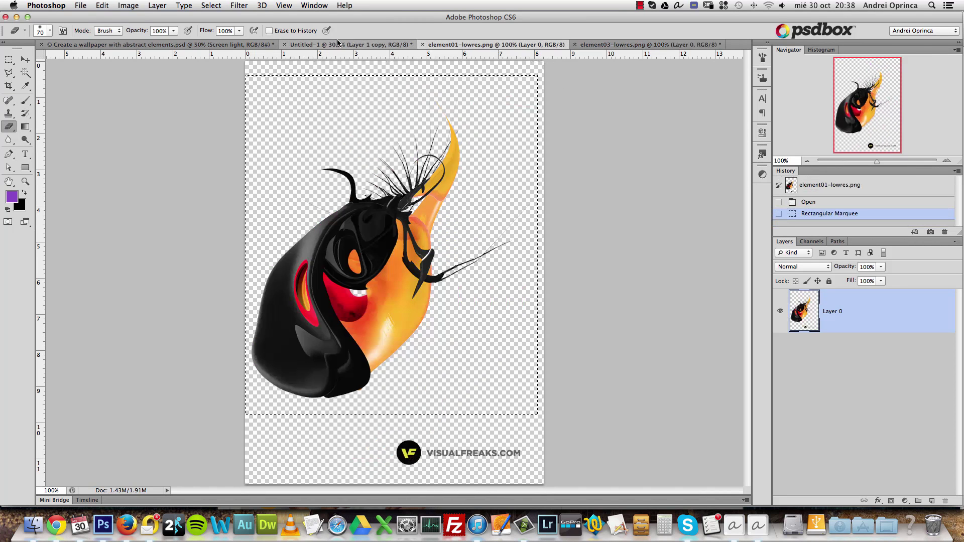
pyautogui.click(337, 45)
pyautogui.press('super+v')
pyautogui.click(24, 59)
pyautogui.moveTo(390, 281); pyautogui.dragTo(302, 252)
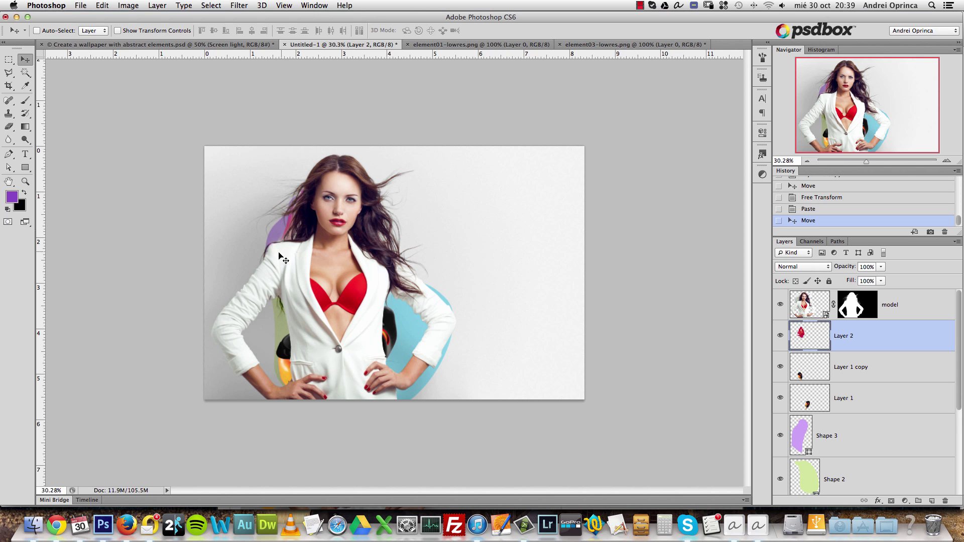
pyautogui.moveTo(280, 260); pyautogui.dragTo(308, 292)
# Duplicate the red element, flip the copy horizontally, rotate and shrink it, and place it low behind the hand near the blue shape.
pyautogui.press('super+j')
pyautogui.press('super+t')
pyautogui.rightClick(307, 271)
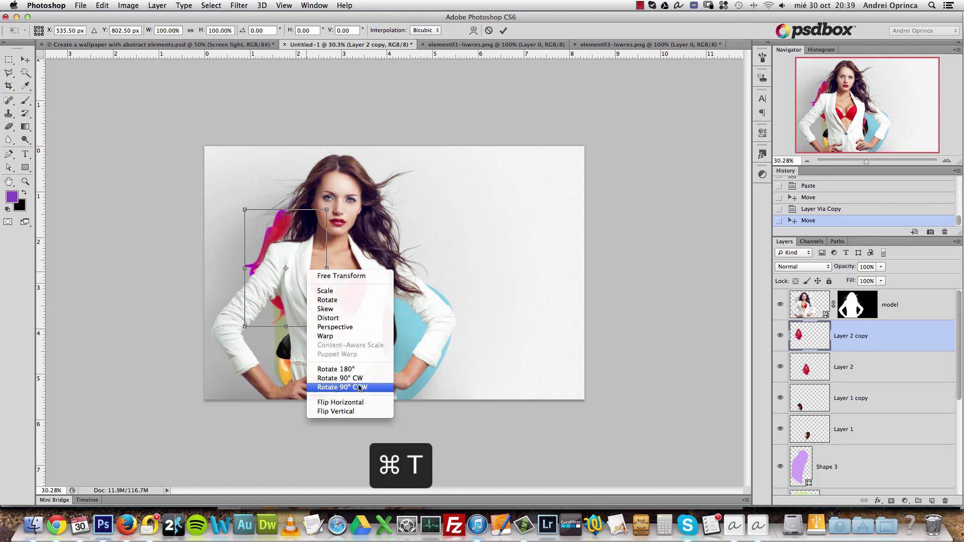
pyautogui.click(359, 402)
pyautogui.moveTo(476, 163); pyautogui.dragTo(482, 215)
pyautogui.moveTo(302, 261); pyautogui.dragTo(386, 417)
pyautogui.moveTo(473, 366); pyautogui.dragTo(317, 311)
pyautogui.moveTo(410, 399); pyautogui.dragTo(337, 401)
pyautogui.press('Return')
# Duplicate the red element once more and fit the transformed copy behind the arm over the green shape.
pyautogui.press('super+j')
pyautogui.press('super+t')
pyautogui.moveTo(289, 364); pyautogui.dragTo(293, 329)
pyautogui.press('Return')
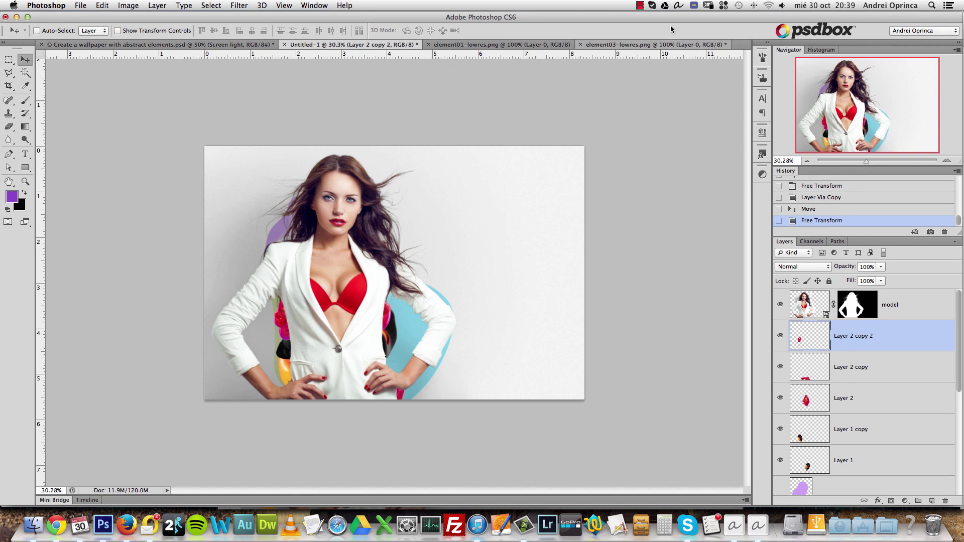
# Close element01-lowres.png and element03-lowres.png without saving changes.
pyautogui.click(522, 45)
pyautogui.press('super+w')
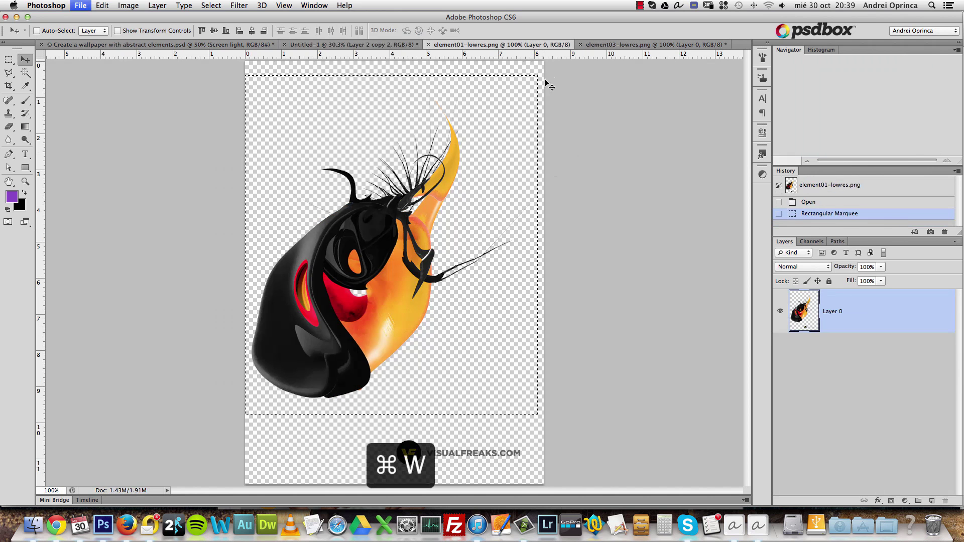
pyautogui.click(490, 43)
pyautogui.press('super+w')
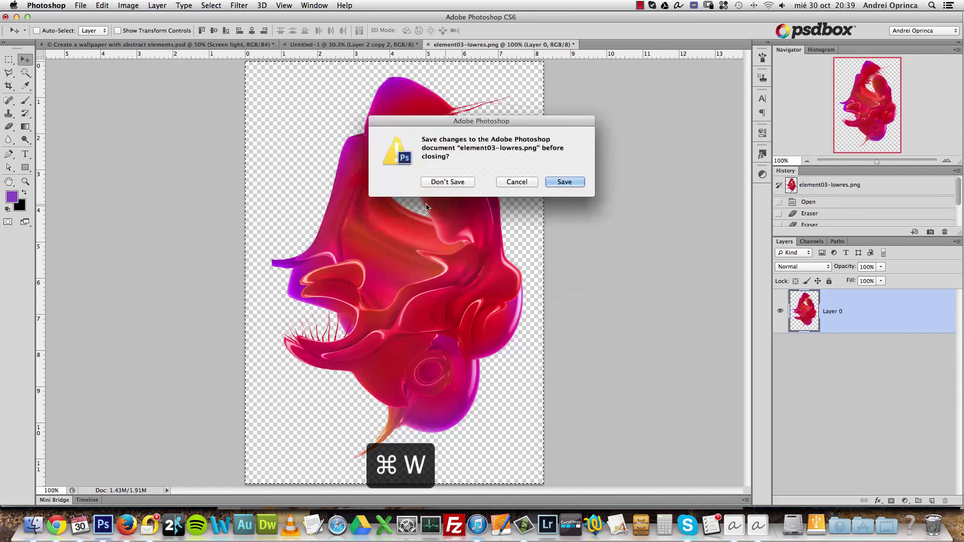
pyautogui.click(444, 184)
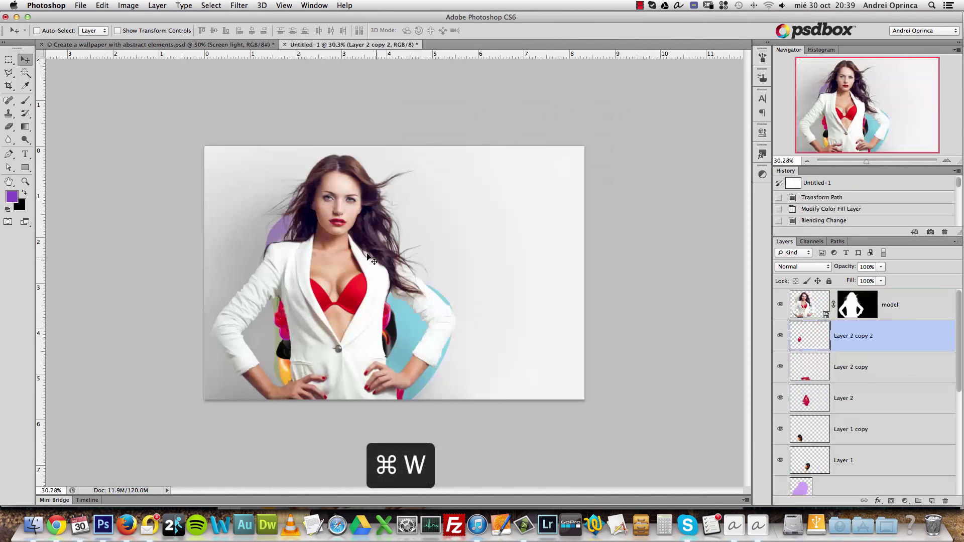
# View the composition at 50% and compare it with the finished wallpaper document.
pyautogui.click(945, 161)
pyautogui.click(946, 162)
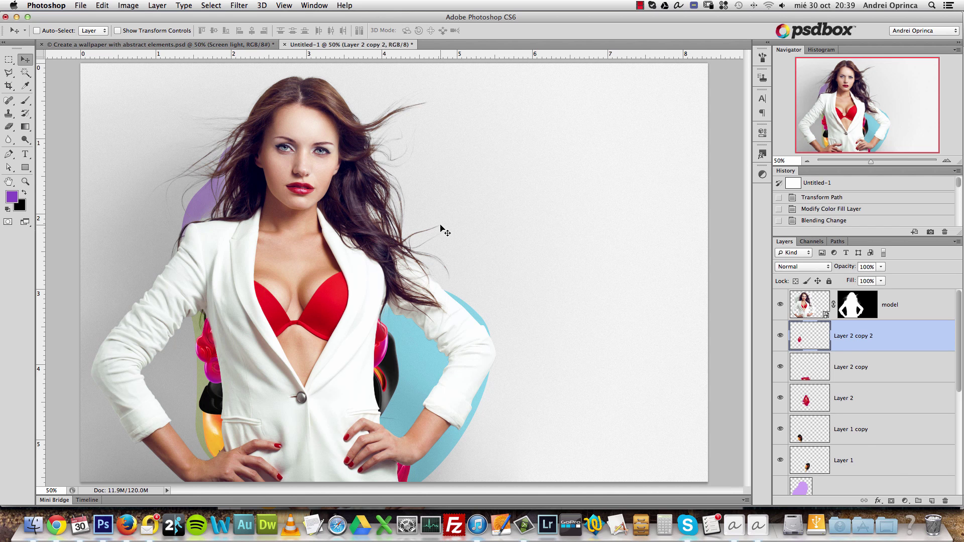
pyautogui.click(199, 45)
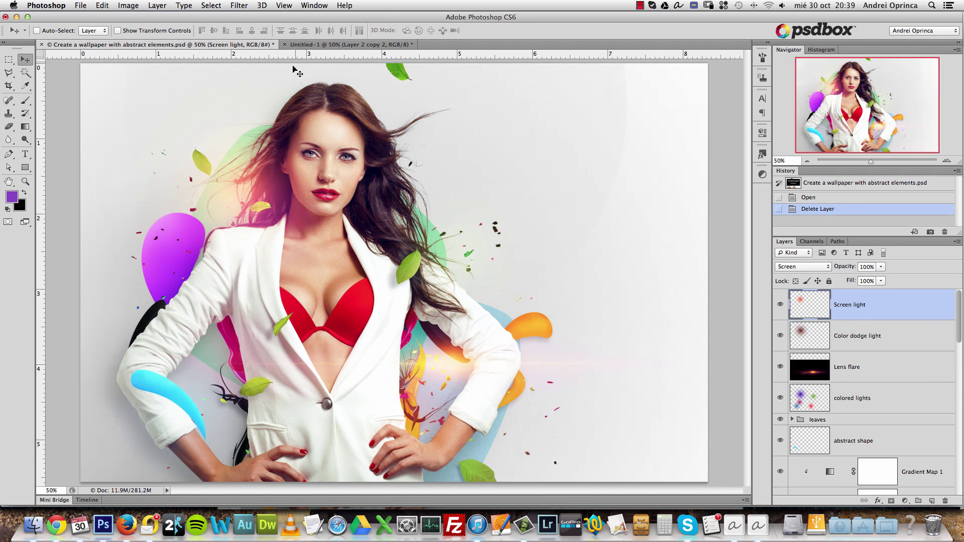
pyautogui.click(301, 45)
# Switch to Finder, go to the green leaves stock folder, and open 409 green leaves by tigers_Stock.png in Adobe Photoshop CS6.
pyautogui.press('super+Tab')
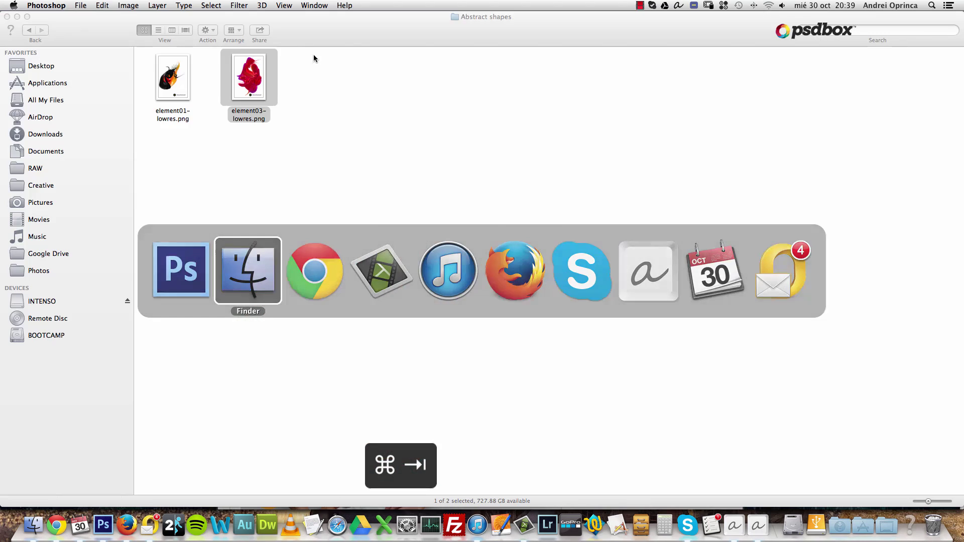
pyautogui.click(34, 29)
pyautogui.doubleClick(181, 84)
pyautogui.click(325, 85)
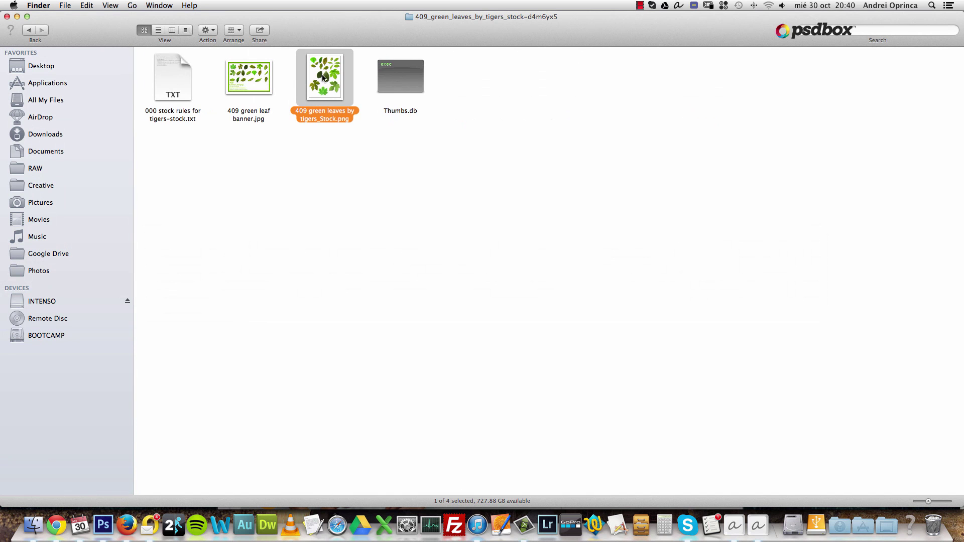
pyautogui.rightClick(323, 77)
pyautogui.click(311, 89)
pyautogui.rightClick(320, 76)
pyautogui.moveTo(512, 91)
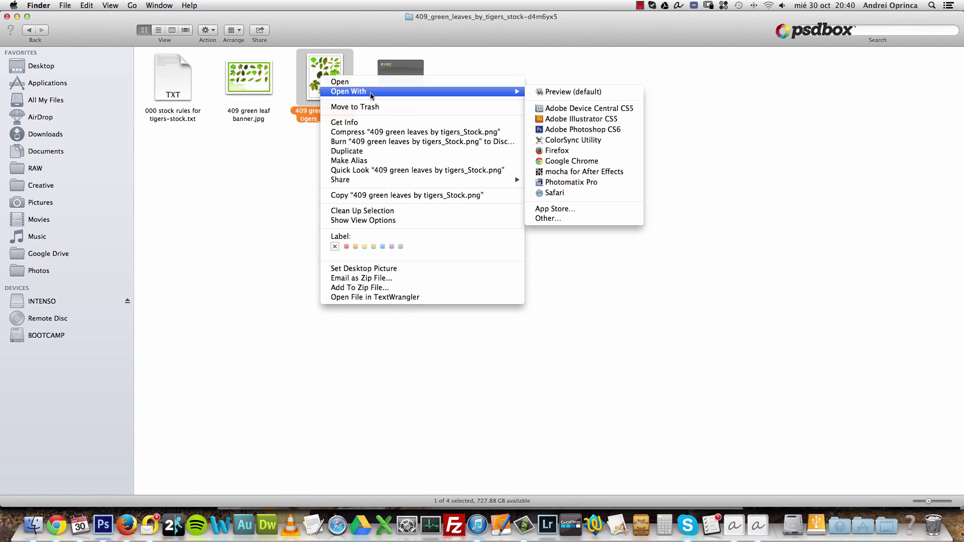
pyautogui.click(611, 131)
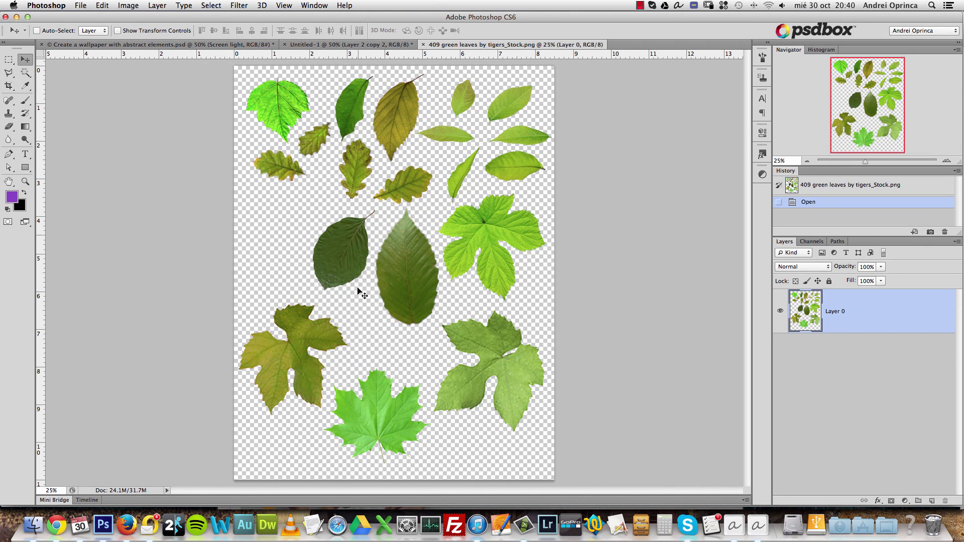
# Outline a single leaf on the leaves sheet with the Polygonal Lasso and copy it.
pyautogui.click(9, 74)
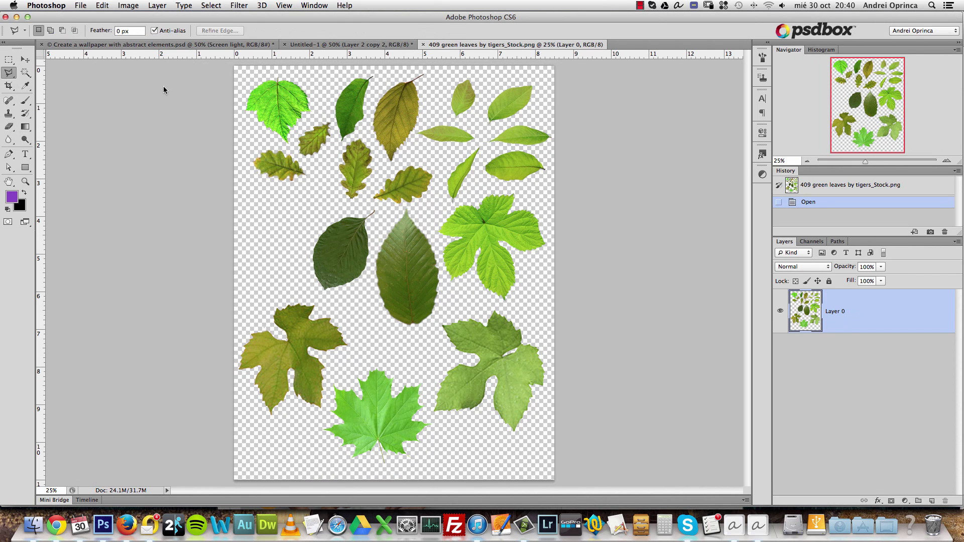
pyautogui.scroll(2, 516, 164)
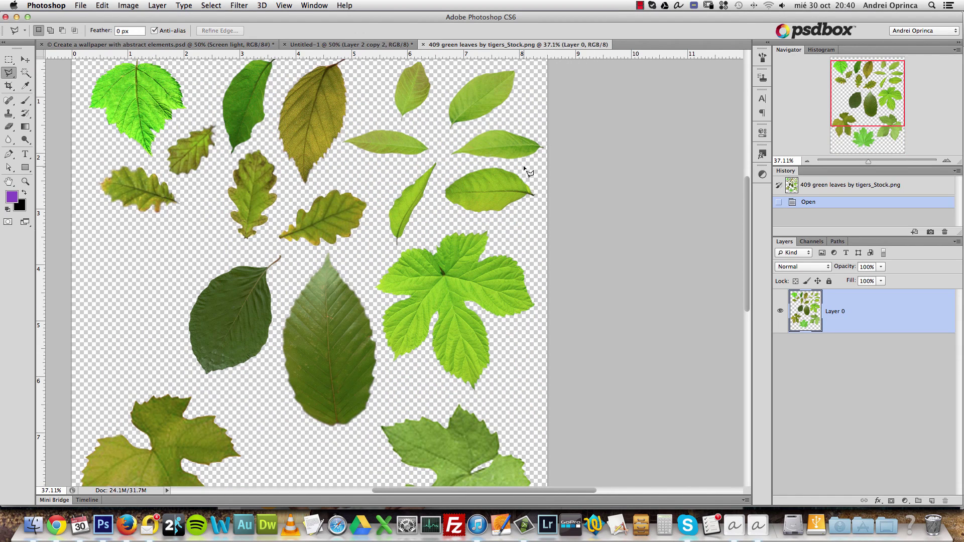
pyautogui.click(946, 160)
pyautogui.moveTo(574, 178); pyautogui.dragTo(457, 305)
pyautogui.click(355, 218)
pyautogui.click(339, 210)
pyautogui.click(339, 170)
pyautogui.click(389, 120)
pyautogui.doubleClick(466, 121)
pyautogui.press('super+c')
# In Untitled-1, add an empty layer above the model layer and put it in a new group.
pyautogui.click(352, 45)
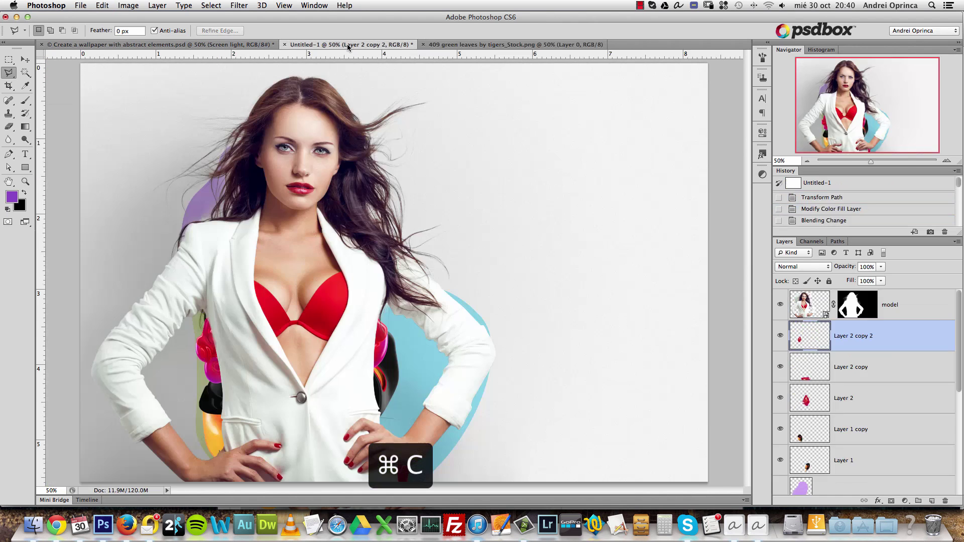
pyautogui.click(929, 315)
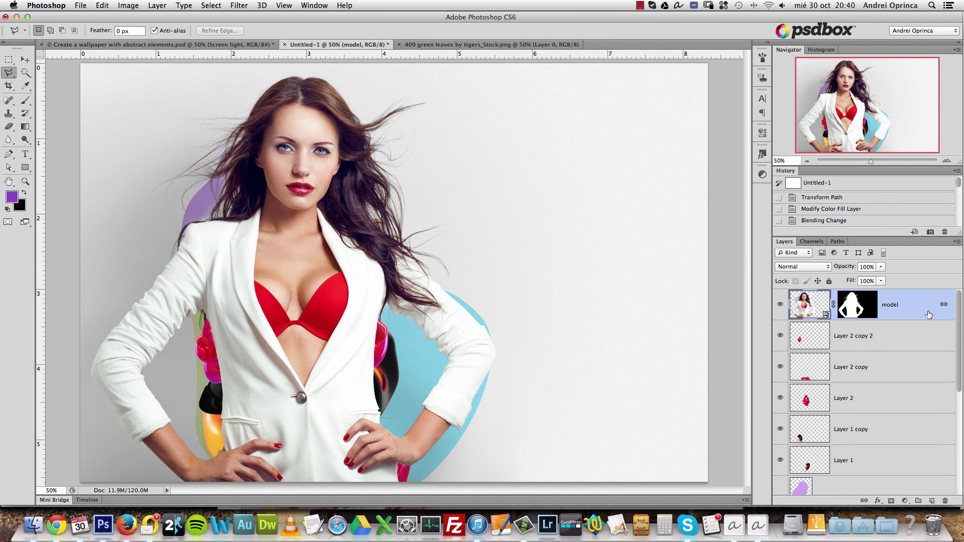
pyautogui.press('super+g')
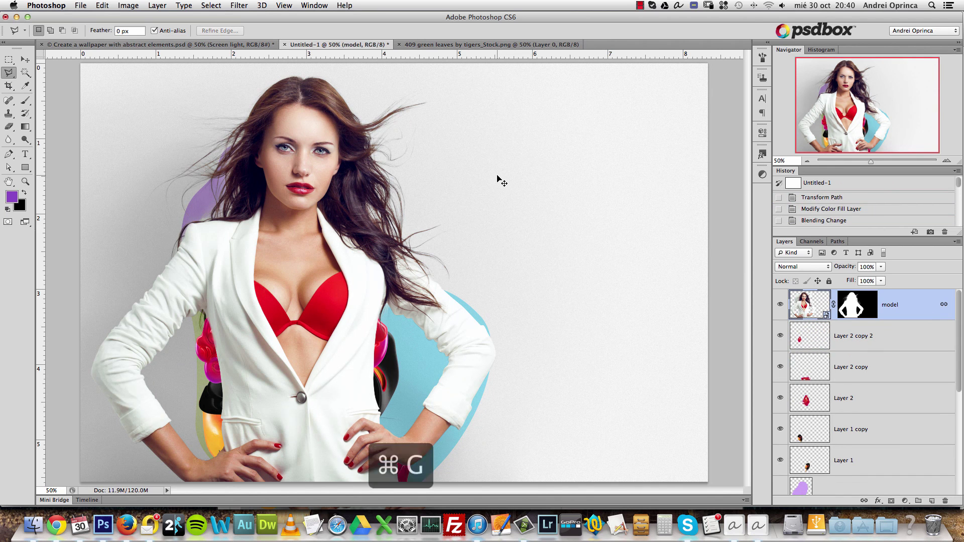
pyautogui.press('super+z')
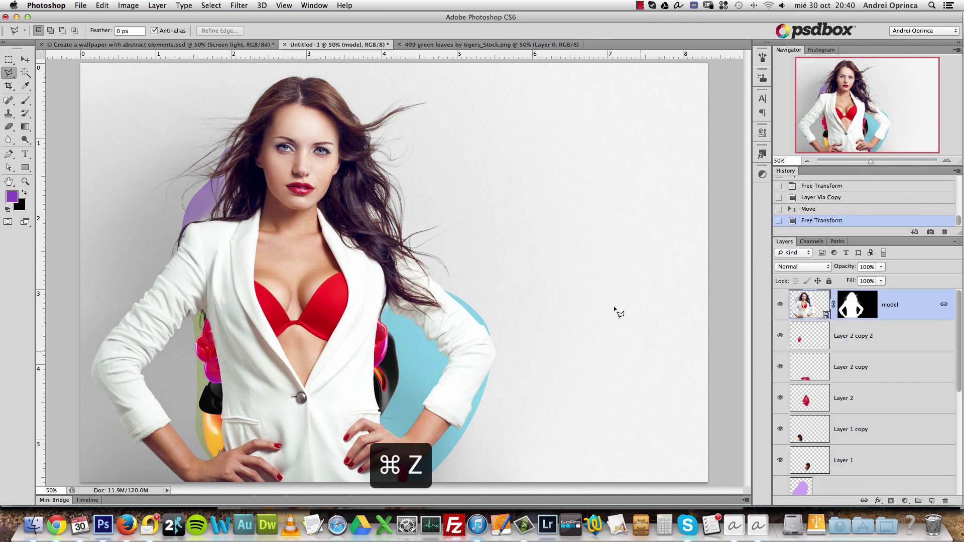
pyautogui.click(932, 500)
pyautogui.press('super+g')
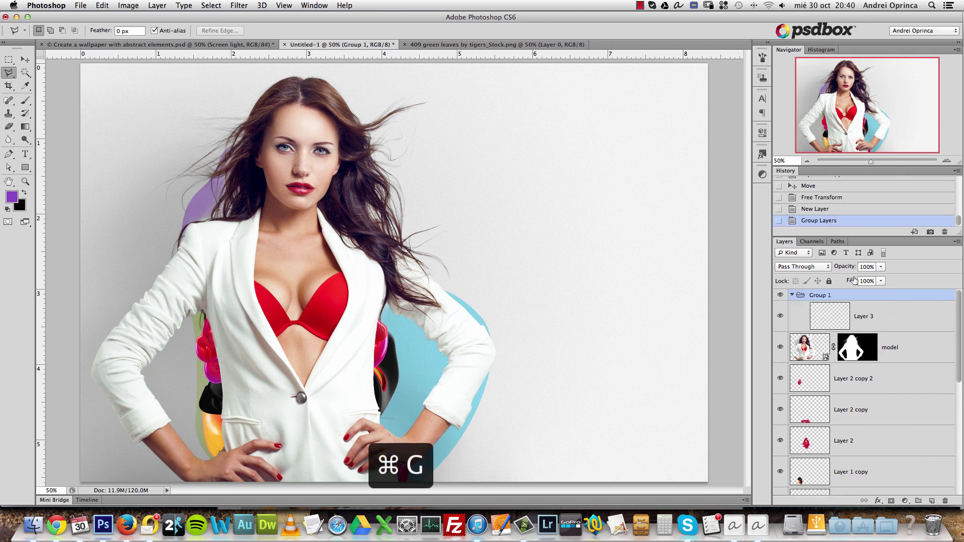
# Rename the new group as leaves and paste the copied leaf onto its empty layer.
pyautogui.doubleClick(818, 295)
pyautogui.write('leaves')
pyautogui.press('Return')
pyautogui.press('v')
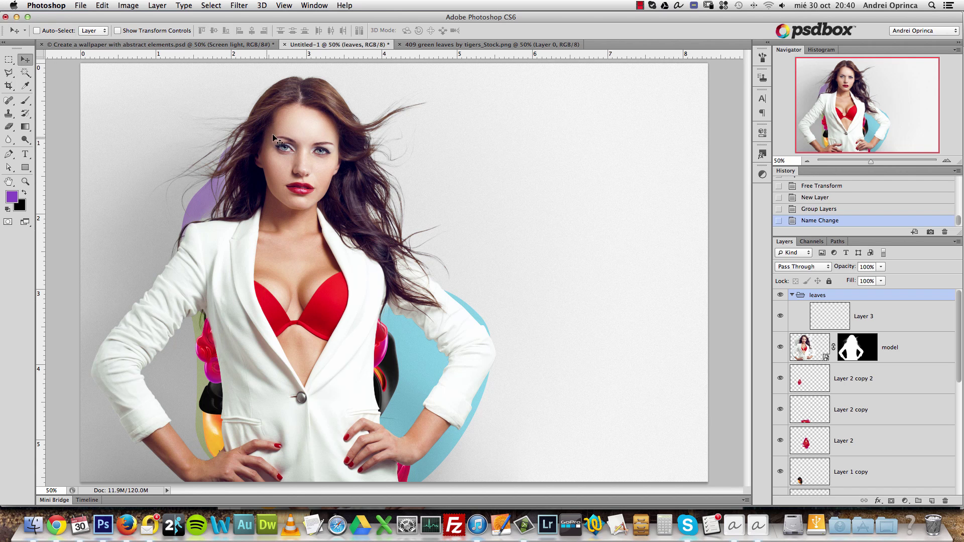
pyautogui.click(873, 312)
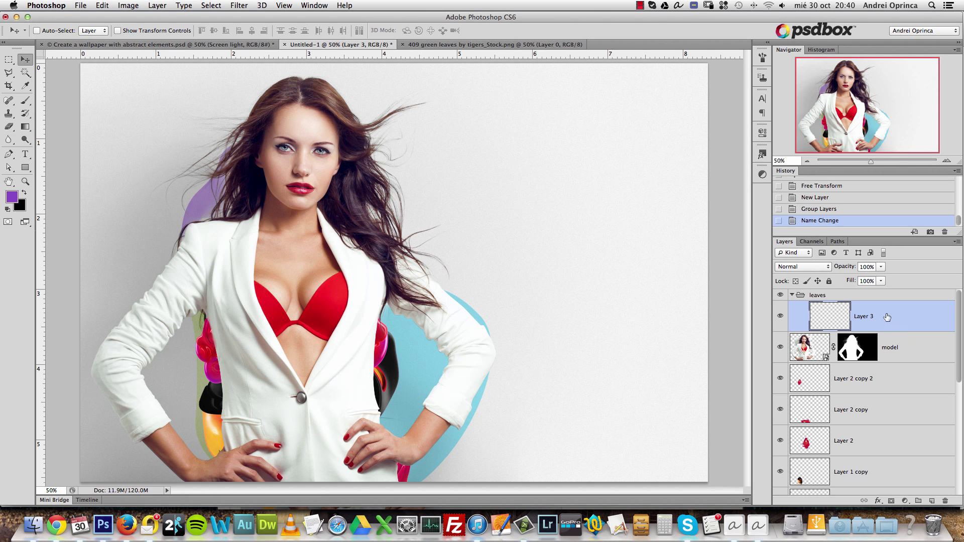
pyautogui.press('super+v')
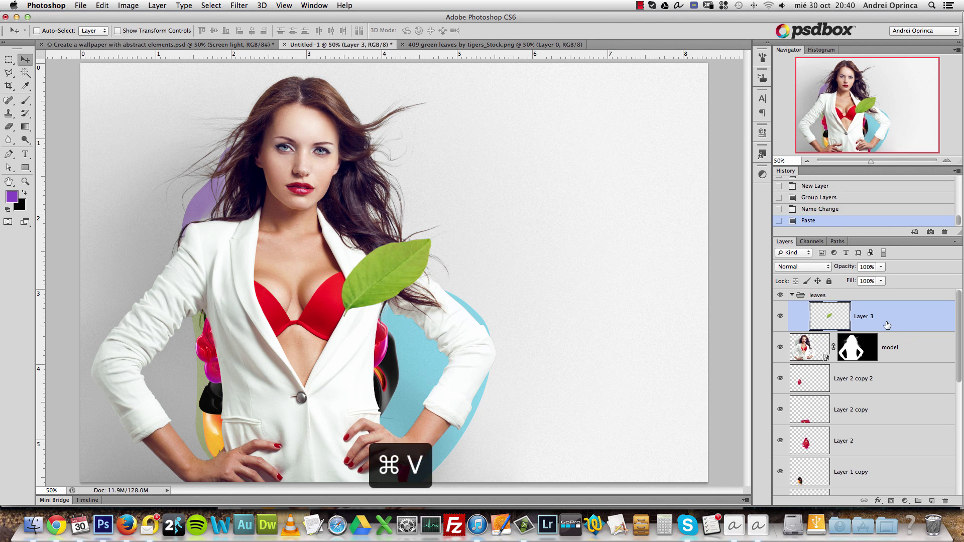
# Scale down and rotate the pasted leaf, and place it beside the sleeve next to the blue shape.
pyautogui.press('super+t')
pyautogui.moveTo(456, 230); pyautogui.dragTo(382, 236)
pyautogui.press('Return')
pyautogui.moveTo(375, 283); pyautogui.dragTo(510, 302)
pyautogui.press('super+t')
pyautogui.moveTo(547, 263); pyautogui.dragTo(465, 236)
pyautogui.press('Return')
# Duplicate the leaf, move the copy over the purple shape by the model's shoulder, and shrink and rotate it.
pyautogui.press('super+j')
pyautogui.moveTo(459, 287); pyautogui.dragTo(224, 282)
pyautogui.press('super+t')
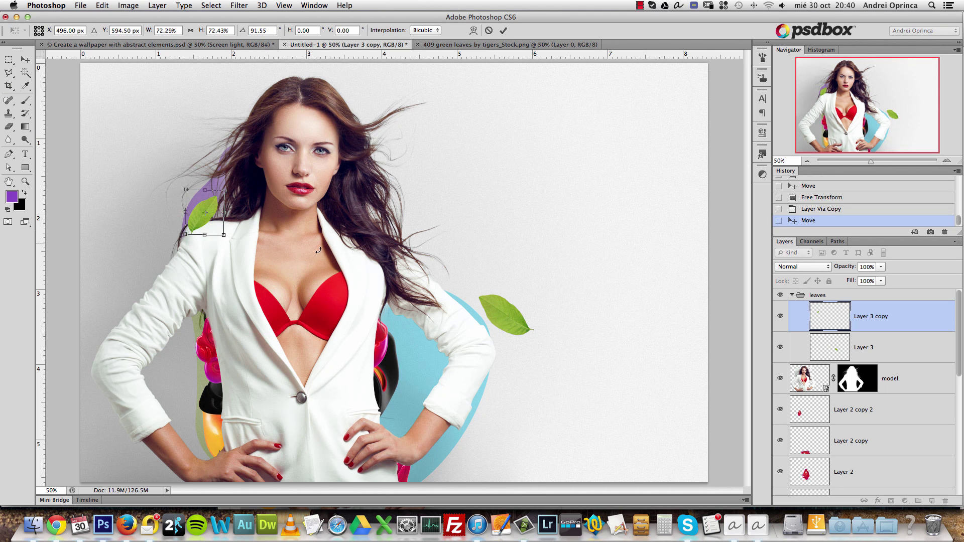
pyautogui.moveTo(229, 196); pyautogui.dragTo(233, 440)
pyautogui.press('Return')
# Duplicate the shoulder leaf, place the transformed copy beside the hand near the yellow shape, and shift the first leaf closer to the sleeve.
pyautogui.hotkey('ctrl', 'j')
pyautogui.hotkey('ctrl', 't')
pyautogui.rightClick(233, 440)
pyautogui.click(285, 491)
pyautogui.press('Return')
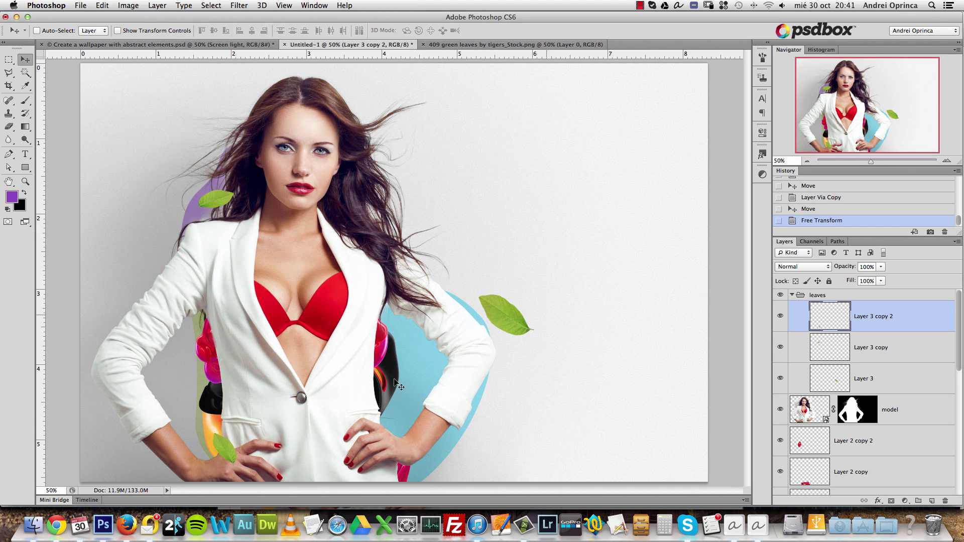
pyautogui.moveTo(502, 309); pyautogui.dragTo(510, 342)
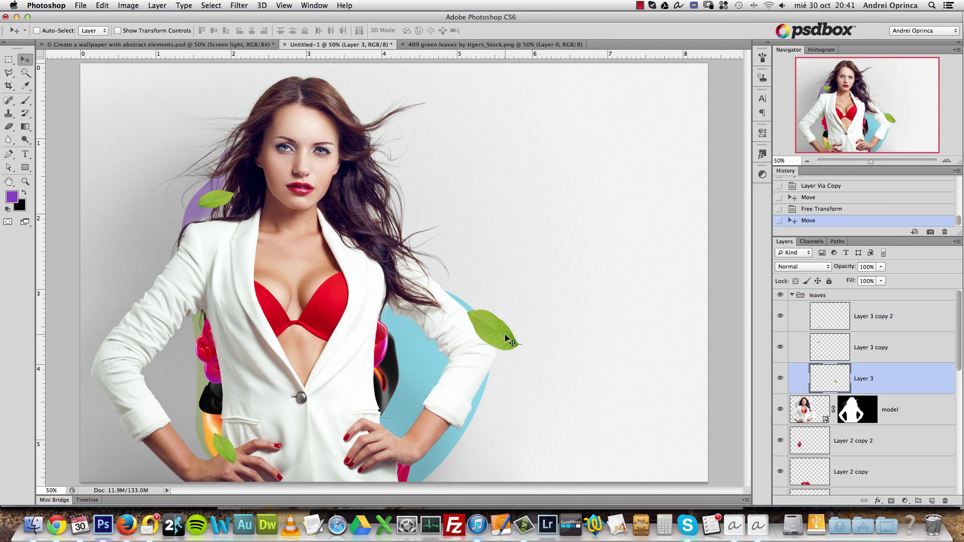
# On the leaves sheet, outline the small rounded leaf with the Polygonal Lasso and copy it.
pyautogui.click(471, 44)
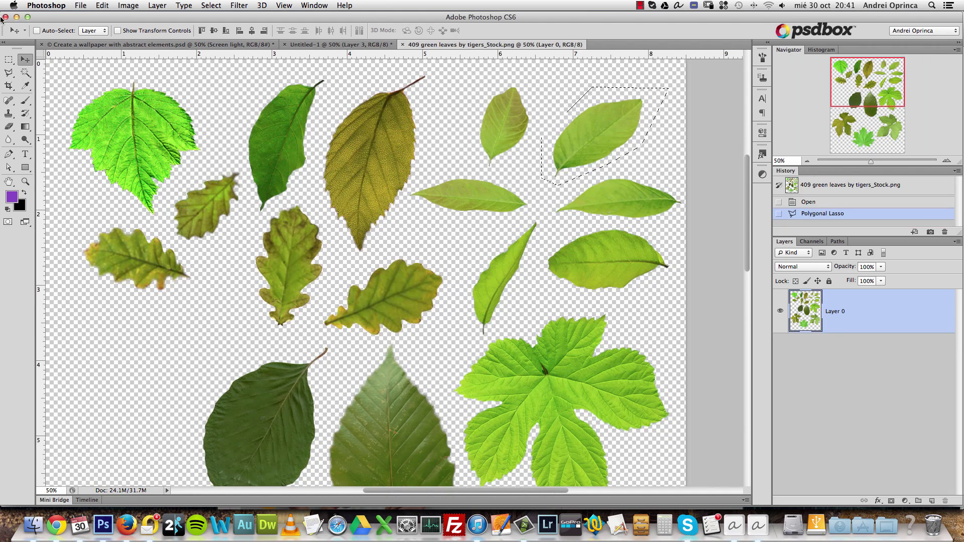
pyautogui.press('l')
pyautogui.click(539, 89)
pyautogui.click(536, 147)
pyautogui.click(505, 176)
pyautogui.click(470, 176)
pyautogui.click(453, 130)
pyautogui.click(502, 77)
pyautogui.press('super+c')
# Paste the small leaf into Untitled-1, scale it down, and position it on the jacket beside the hair.
pyautogui.click(327, 44)
pyautogui.press('super+v')
pyautogui.press('super+t')
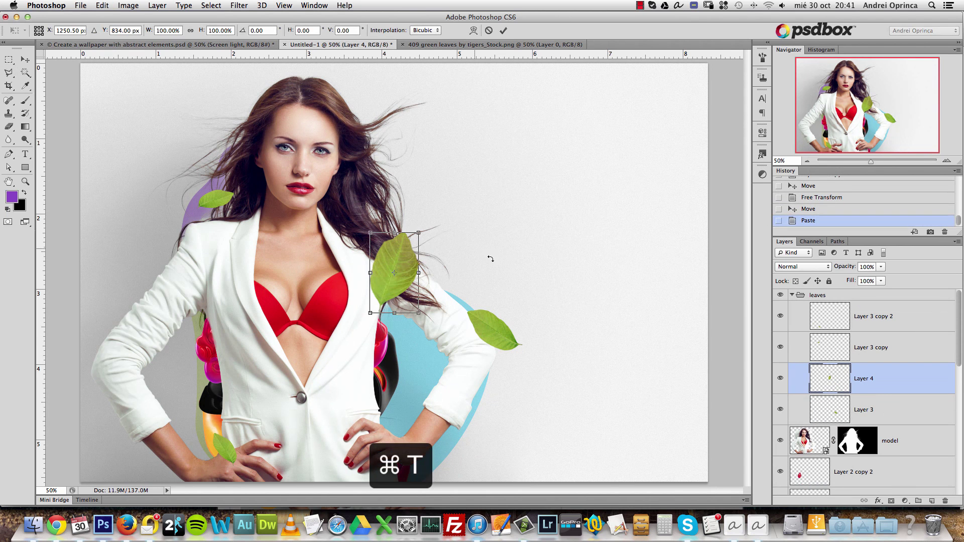
pyautogui.moveTo(423, 233); pyautogui.dragTo(387, 288)
pyautogui.press('Return')
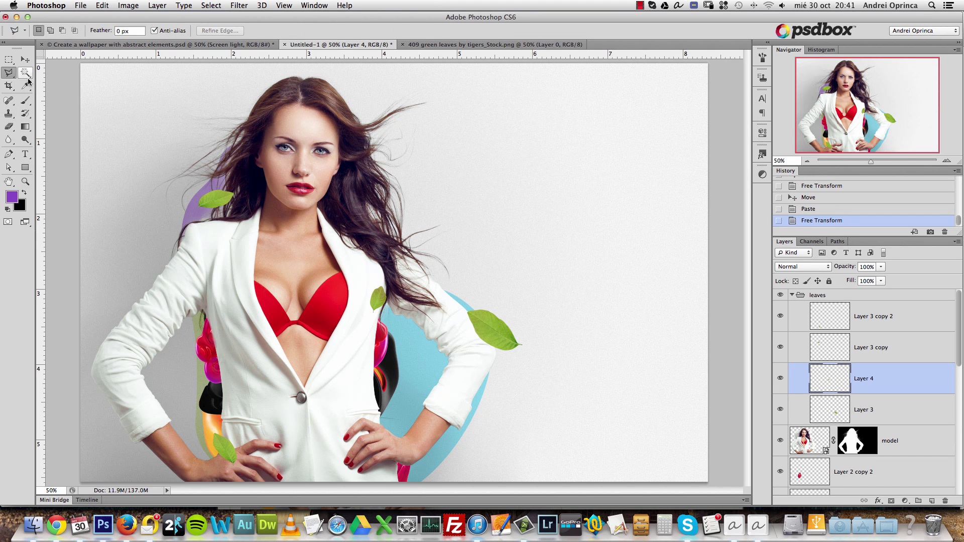
pyautogui.press('v')
pyautogui.moveTo(454, 292); pyautogui.dragTo(443, 279)
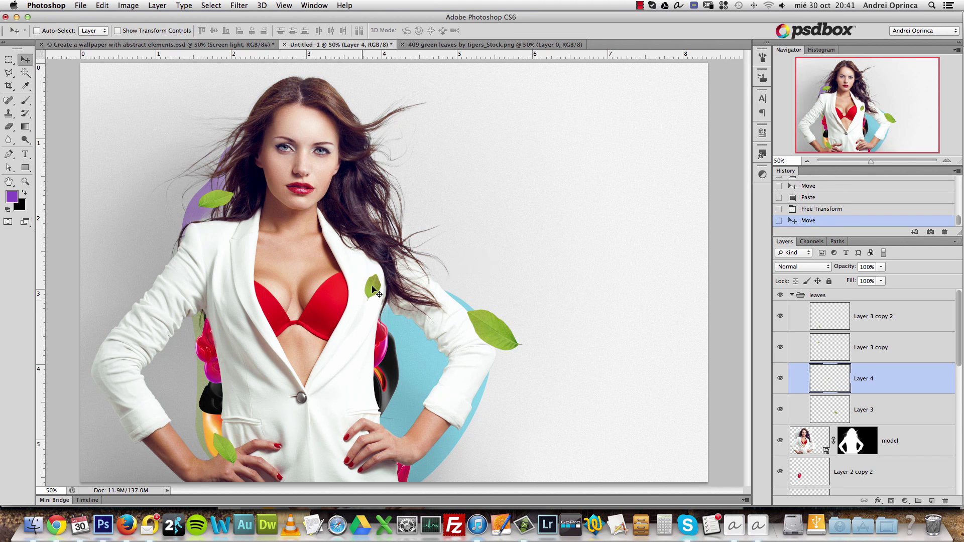
# Add a Drop Shadow to the jacket leaf with 25% opacity, 37° angle, 38 px distance and 21 px size.
pyautogui.press('super+1')
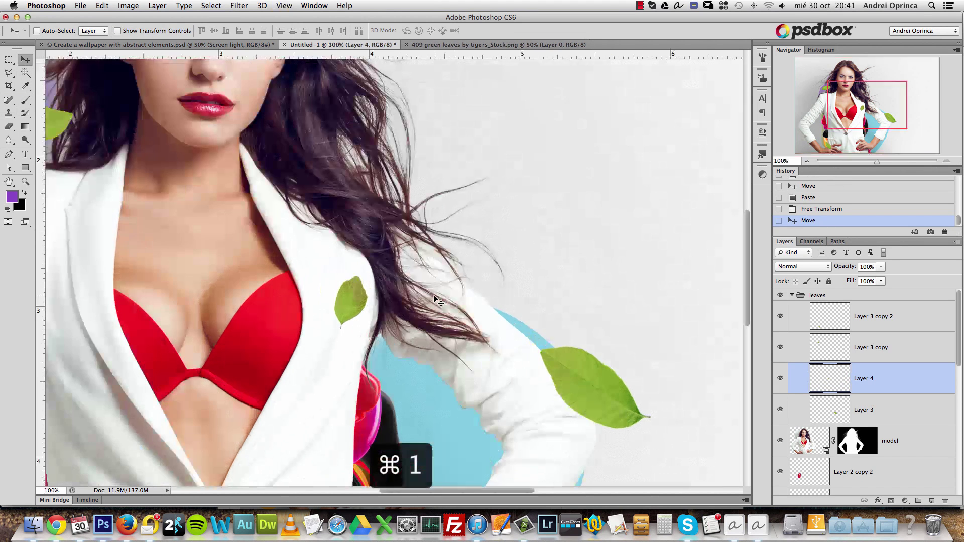
pyautogui.moveTo(298, 382); pyautogui.dragTo(334, 369)
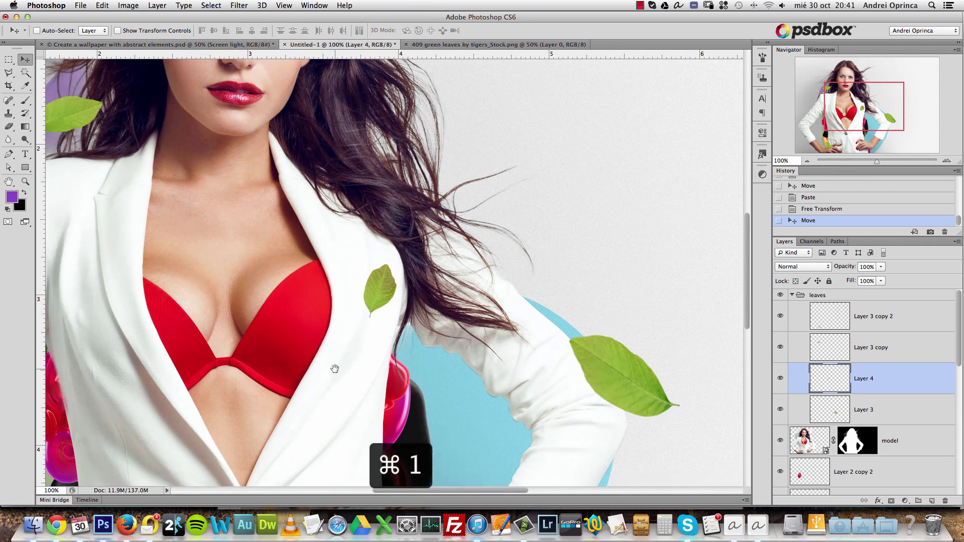
pyautogui.doubleClick(917, 380)
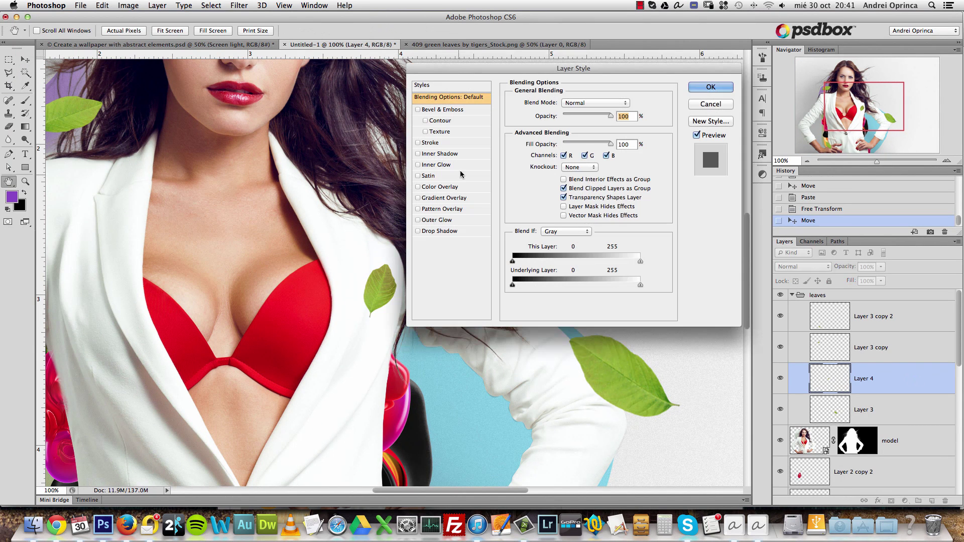
pyautogui.click(437, 232)
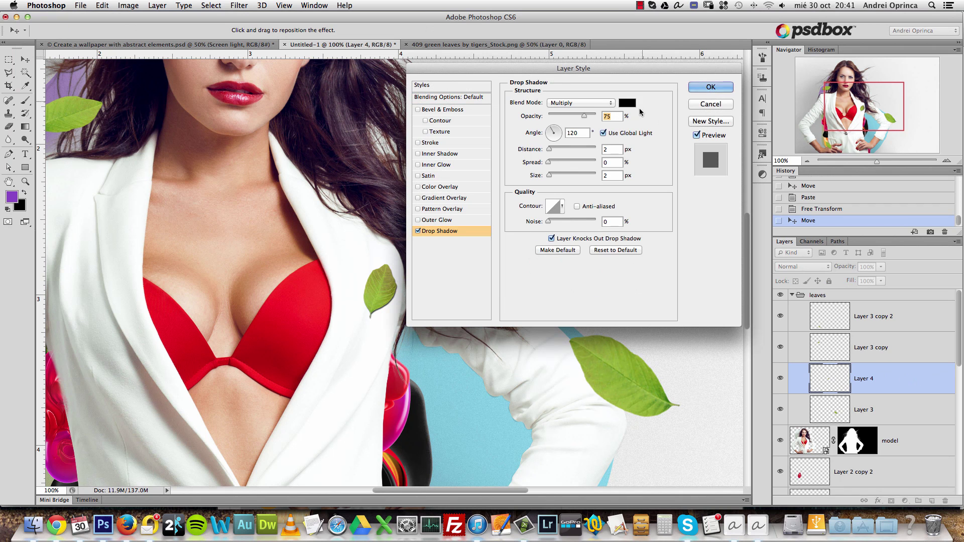
pyautogui.click(603, 133)
pyautogui.click(603, 134)
pyautogui.moveTo(561, 132); pyautogui.dragTo(566, 124)
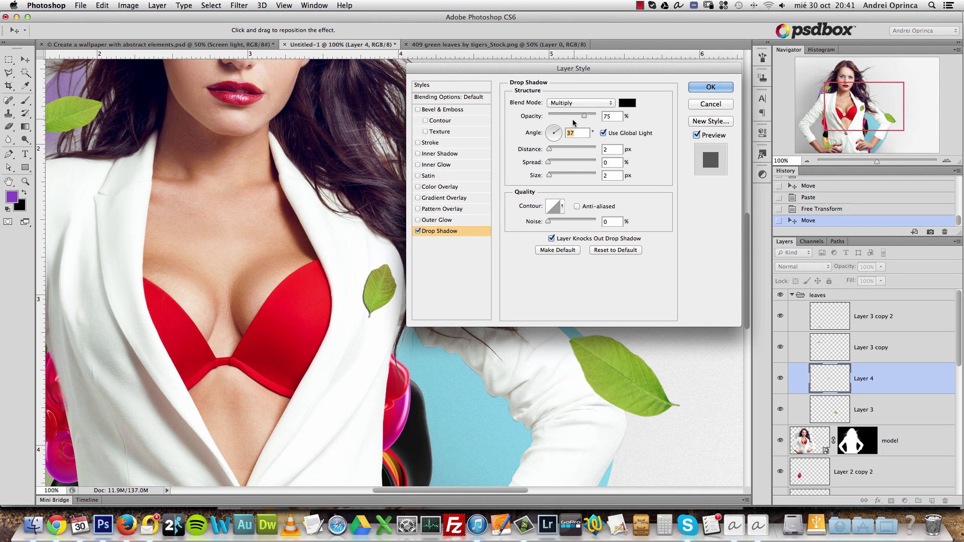
pyautogui.moveTo(548, 149); pyautogui.dragTo(567, 150)
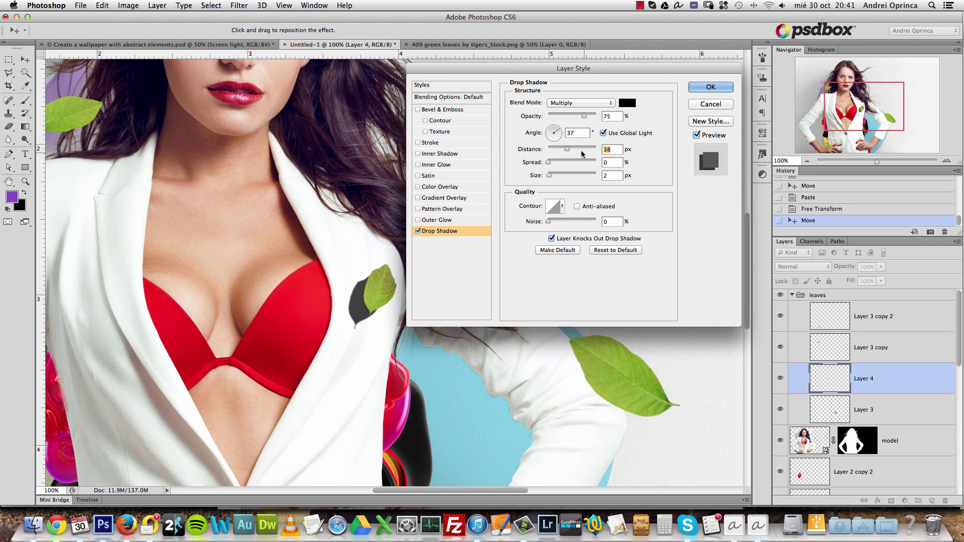
pyautogui.moveTo(549, 175); pyautogui.dragTo(555, 175)
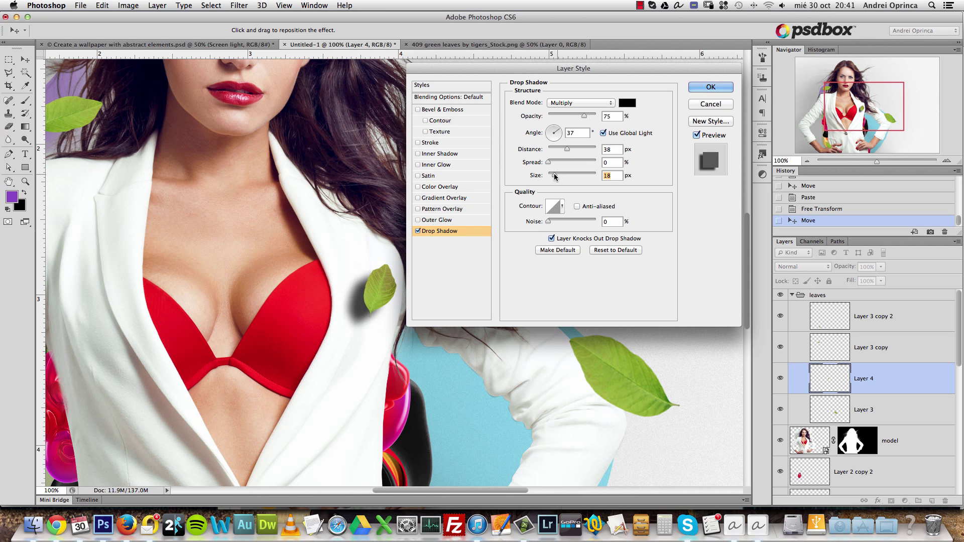
pyautogui.moveTo(577, 117); pyautogui.dragTo(560, 118)
# Adjust the leaf's drop shadow to 63 px distance, 20° angle, 14% opacity and 24 px size.
pyautogui.click(559, 136)
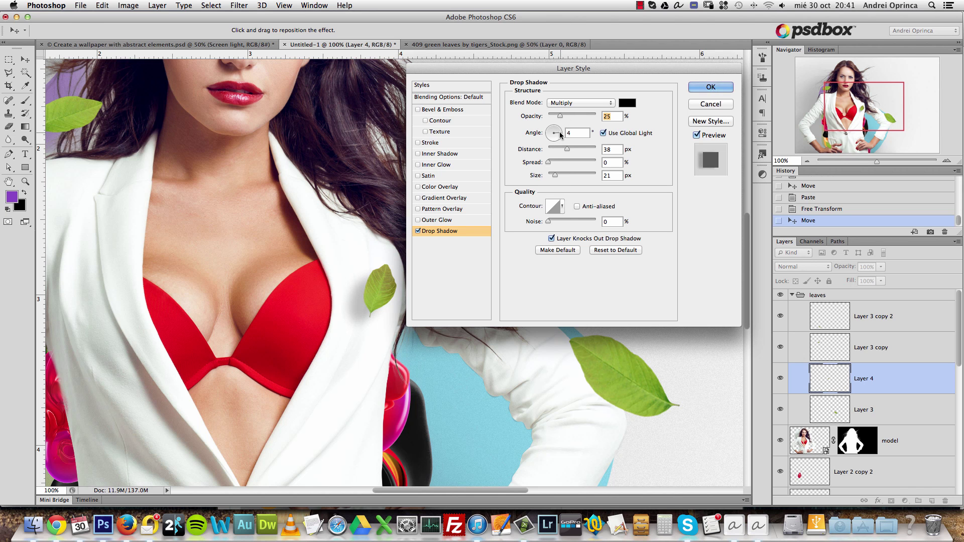
pyautogui.click(562, 134)
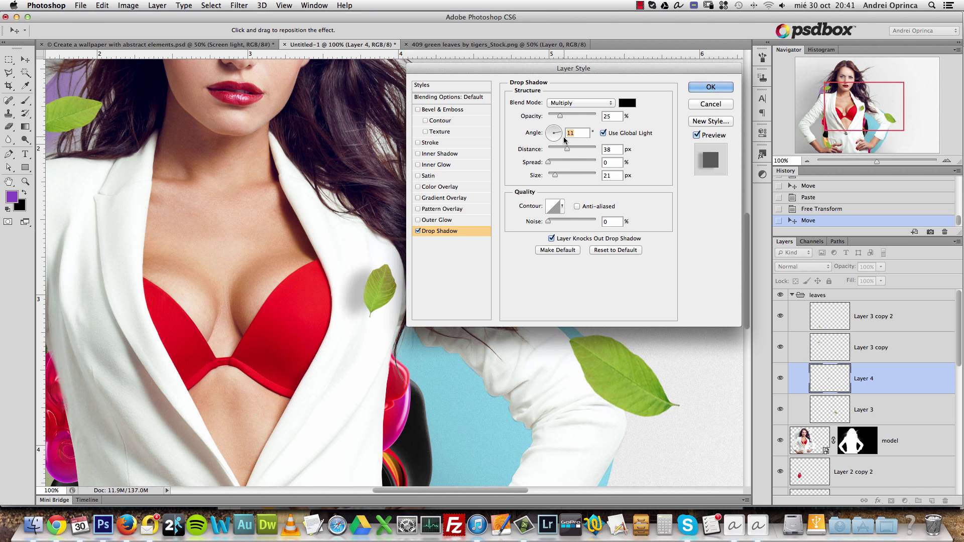
pyautogui.moveTo(572, 149); pyautogui.dragTo(560, 132)
pyautogui.click(559, 126)
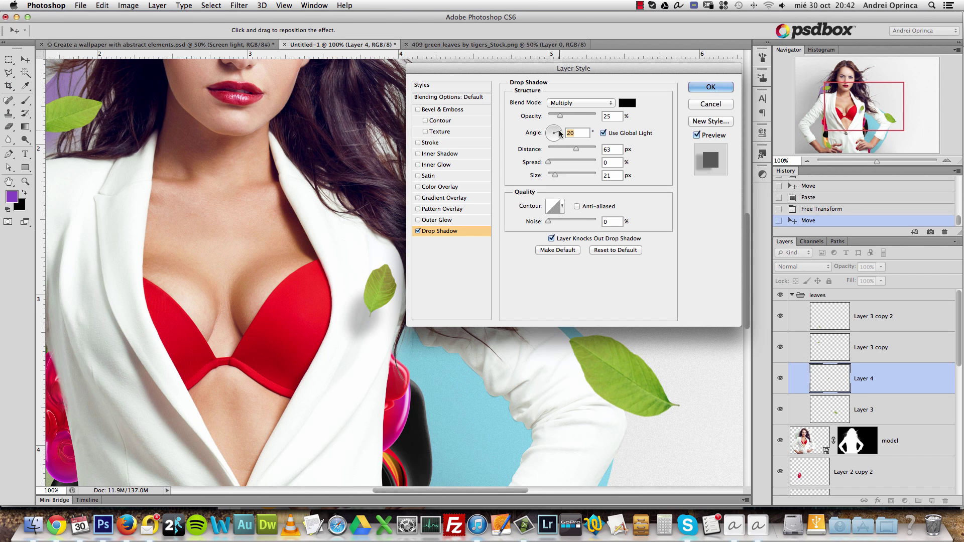
pyautogui.moveTo(555, 175); pyautogui.dragTo(554, 176)
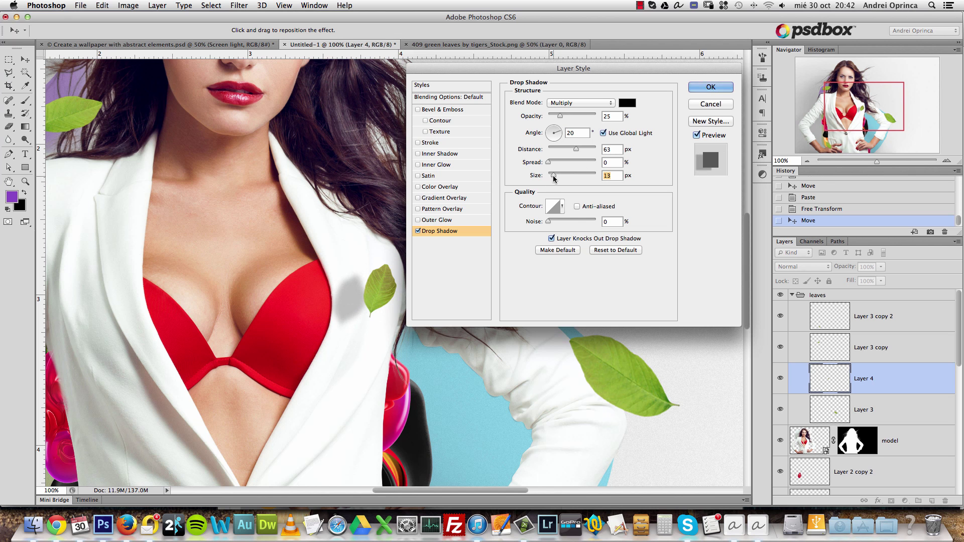
pyautogui.moveTo(559, 115); pyautogui.dragTo(554, 120)
pyautogui.moveTo(556, 176); pyautogui.dragTo(555, 177)
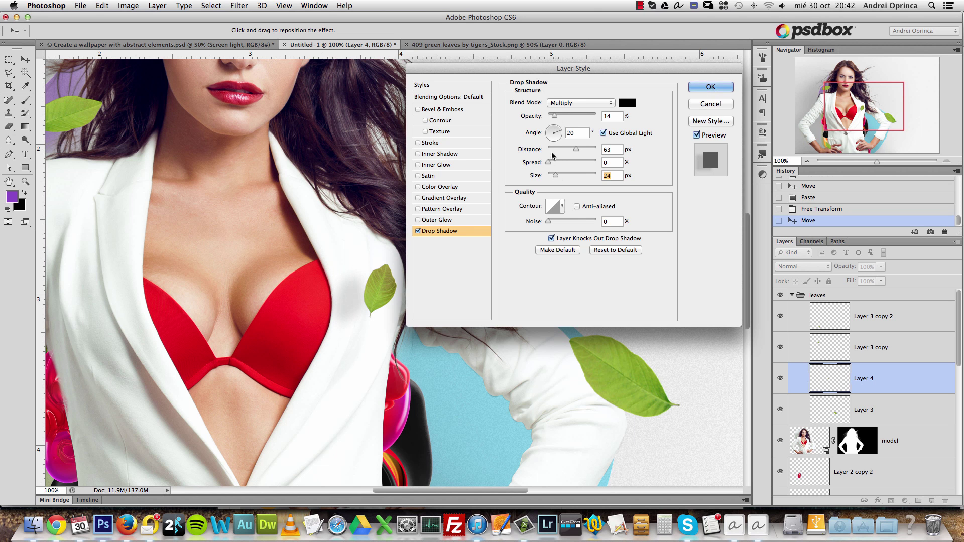
# Set the drop shadow's opacity to 16% and its angle to 40°, and apply the layer style.
pyautogui.click(590, 117)
pyautogui.write('20')
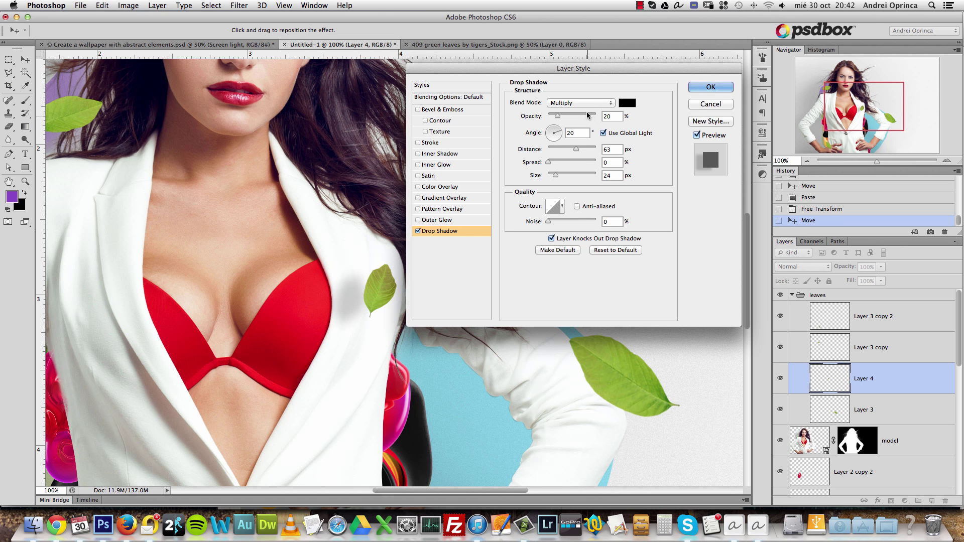
pyautogui.moveTo(559, 115); pyautogui.dragTo(558, 115)
pyautogui.click(561, 125)
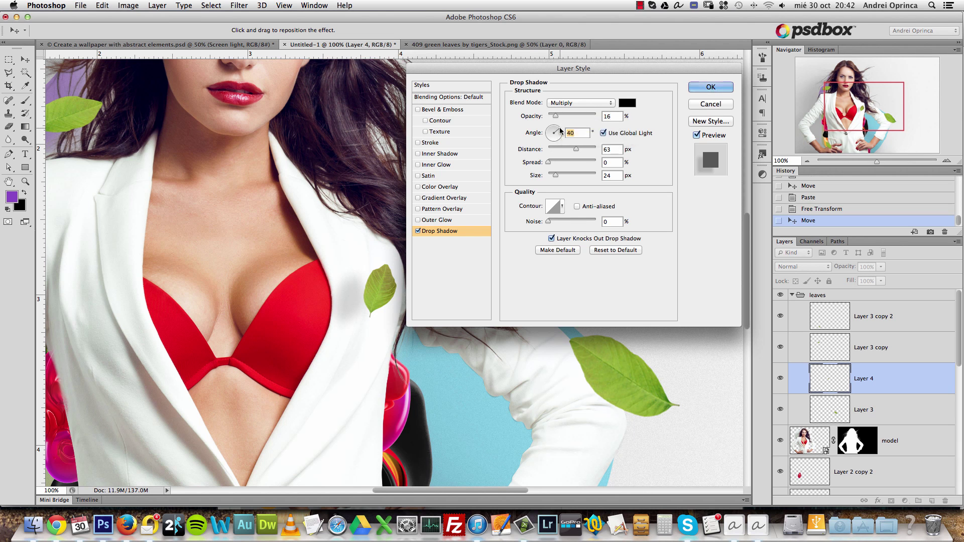
pyautogui.click(721, 87)
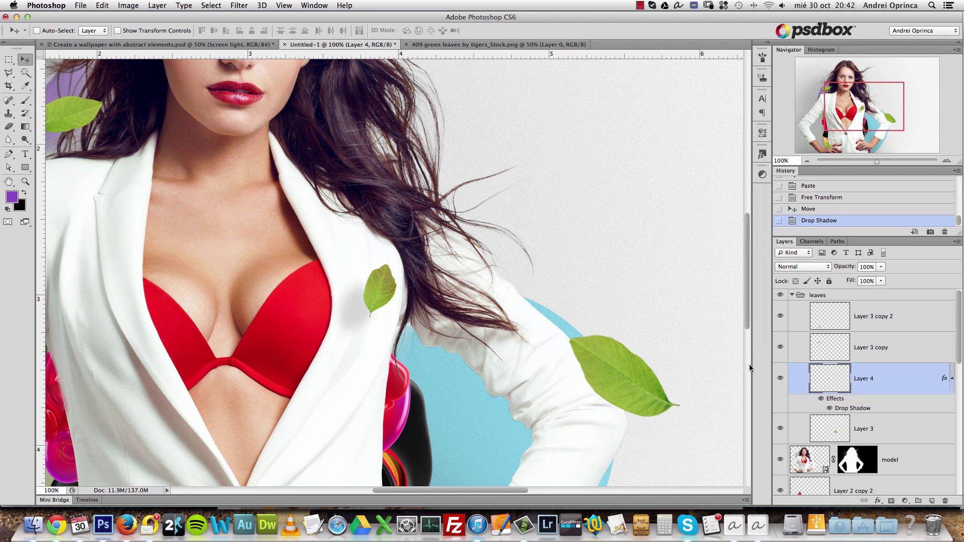
# Duplicate the shadowed leaf, place the rotated copy on the opposite sleeve, and collapse the effects lists of both leaf layers.
pyautogui.press('super+j')
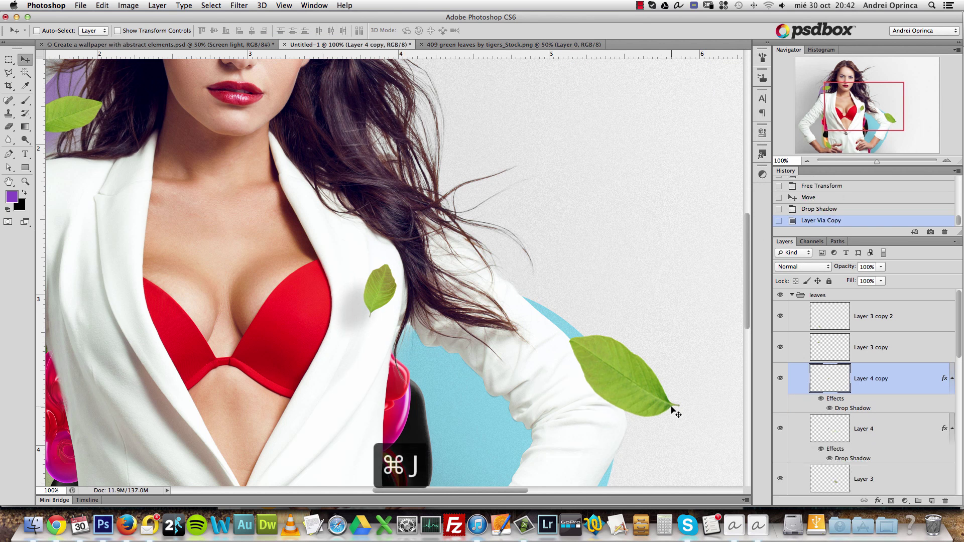
pyautogui.moveTo(321, 448); pyautogui.dragTo(468, 377)
pyautogui.moveTo(544, 256); pyautogui.dragTo(106, 329)
pyautogui.press('super+t')
pyautogui.press('Return')
pyautogui.moveTo(203, 374)
pyautogui.mouseDown()
pyautogui.moveTo(206, 358)
pyautogui.moveTo(206, 372)
pyautogui.mouseUp()
pyautogui.scroll(-1, 341, 362)
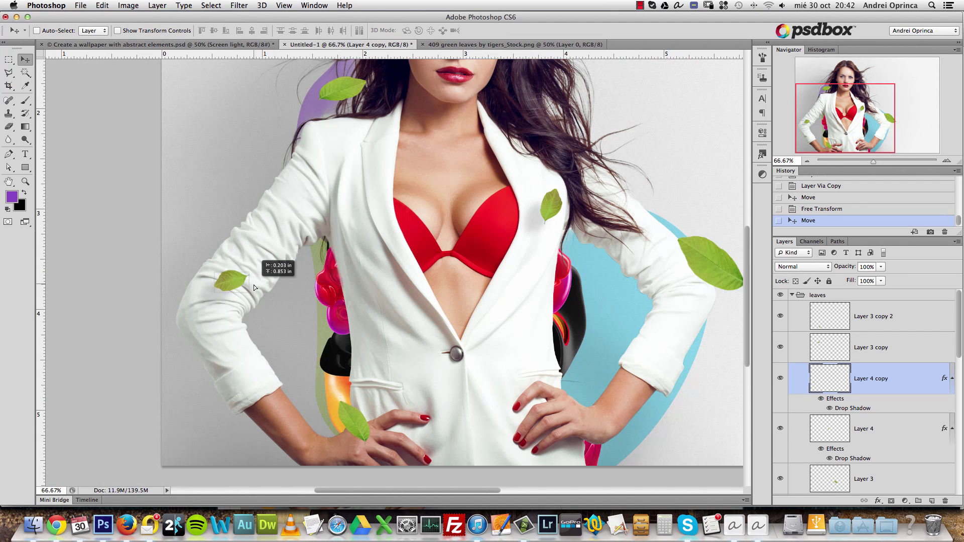
pyautogui.scroll(-1, 409, 301)
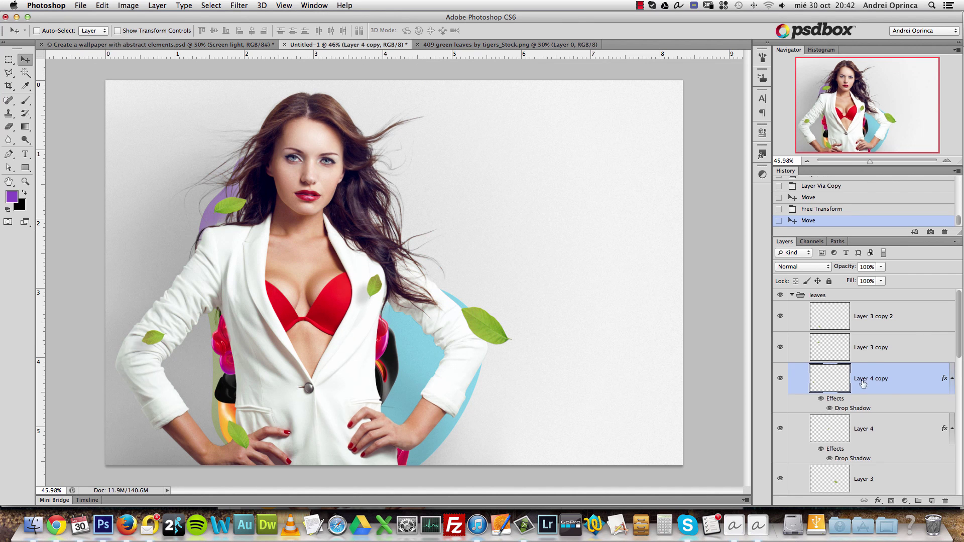
pyautogui.click(952, 379)
pyautogui.click(951, 408)
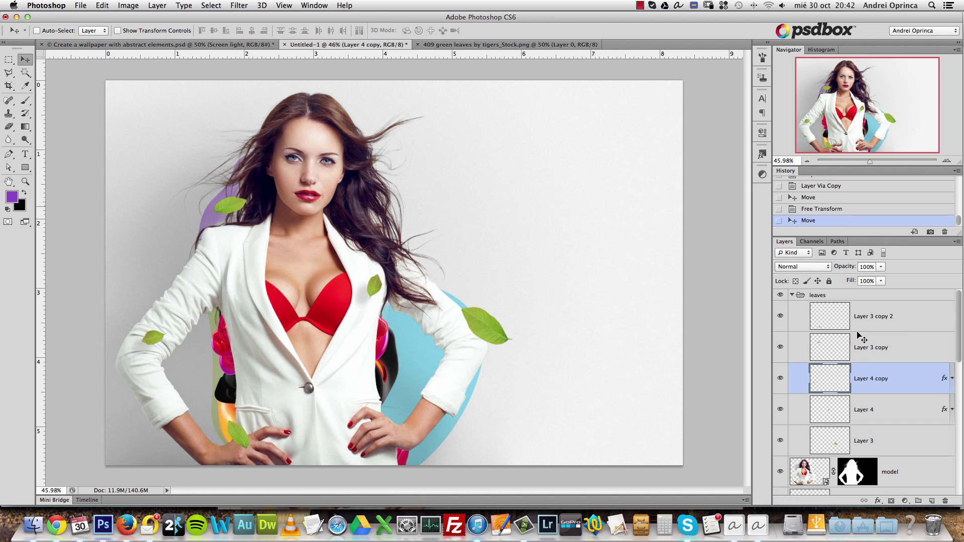
# On the leaves sheet, outline the narrow upright leaf with the Polygonal Lasso and copy it.
pyautogui.click(462, 44)
pyautogui.press('l')
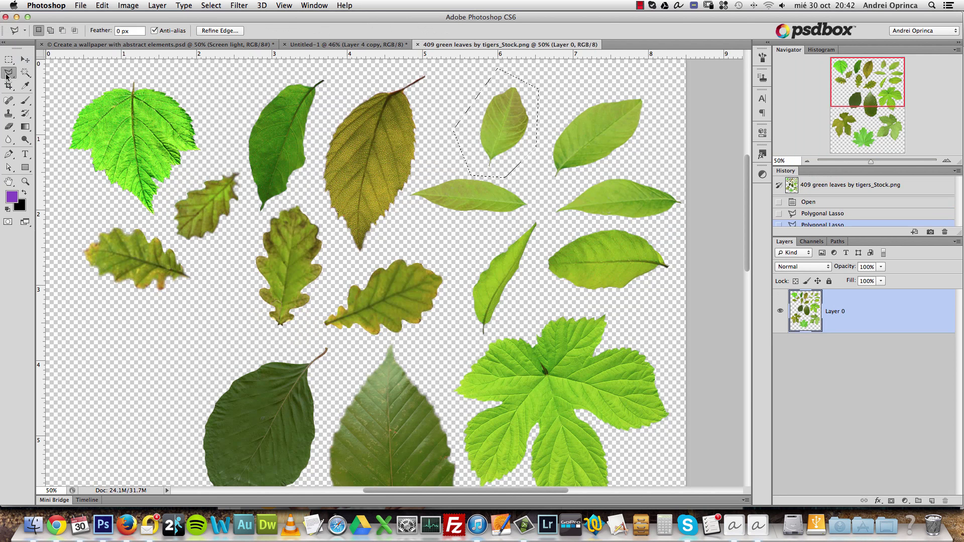
pyautogui.click(544, 234)
pyautogui.click(518, 301)
pyautogui.click(483, 336)
pyautogui.click(467, 336)
pyautogui.click(479, 243)
pyautogui.doubleClick(537, 208)
pyautogui.press('super+c')
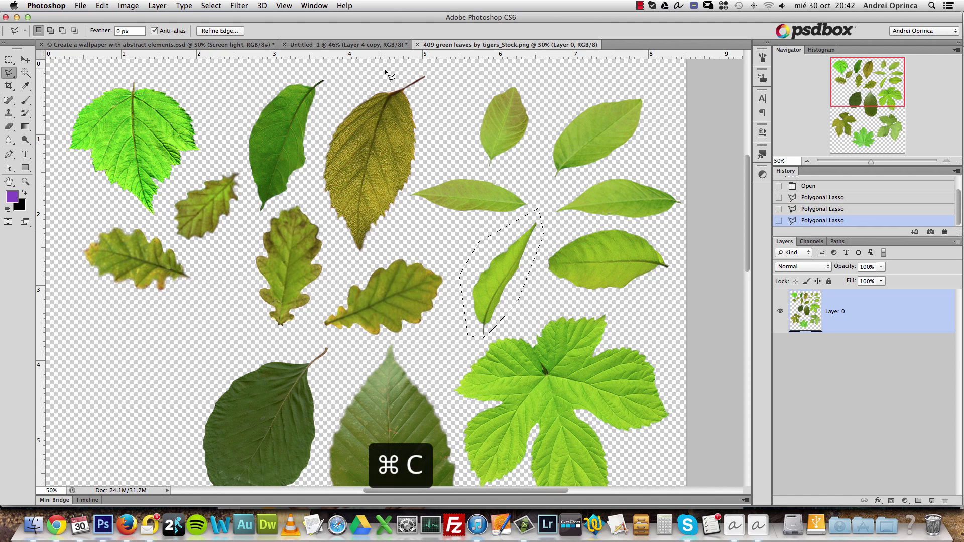
# In Untitled-1, collapse the leaves group and add an empty layer below the model in a new group named leaves 2.
pyautogui.click(362, 45)
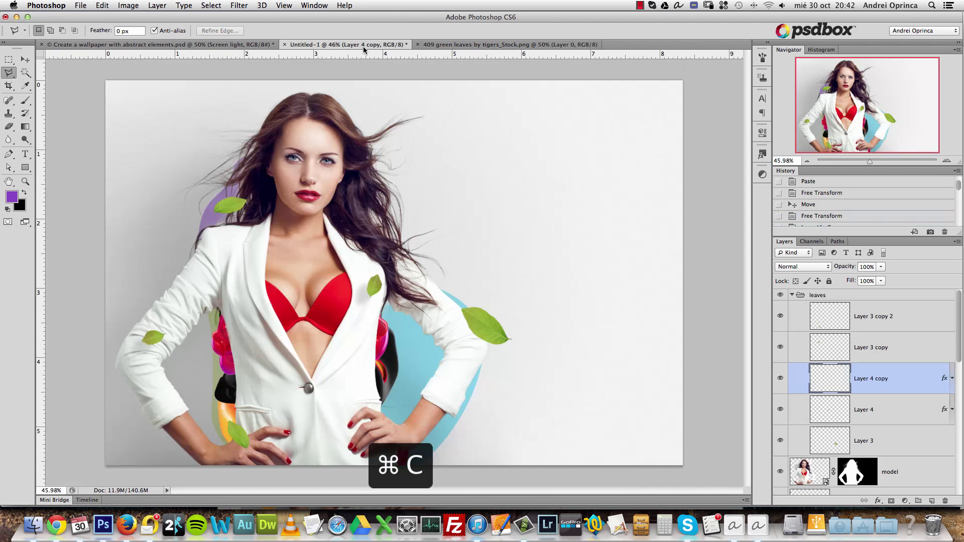
pyautogui.click(792, 295)
pyautogui.click(799, 297)
pyautogui.click(911, 323)
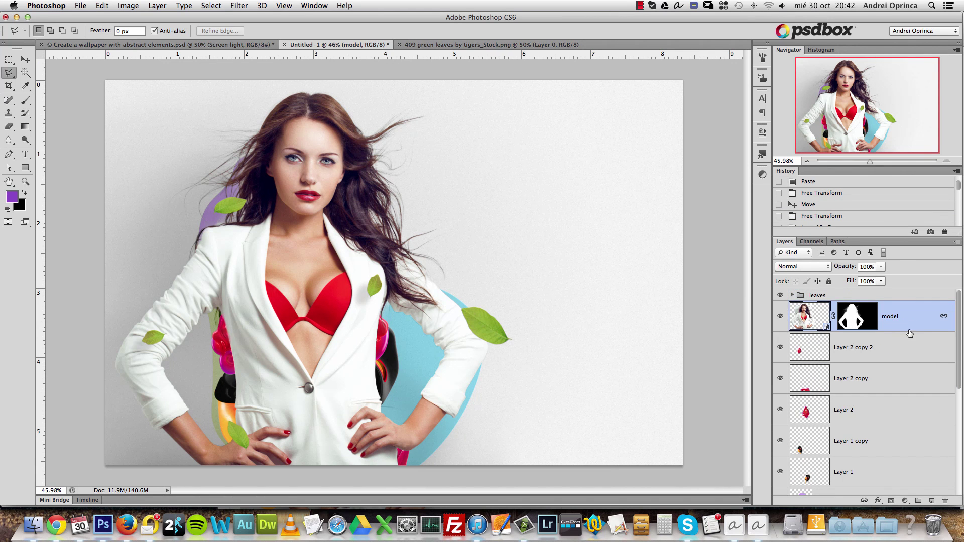
pyautogui.click(902, 346)
pyautogui.click(932, 500)
pyautogui.press('super+g')
pyautogui.doubleClick(817, 338)
pyautogui.write('leaves 2')
pyautogui.press('Return')
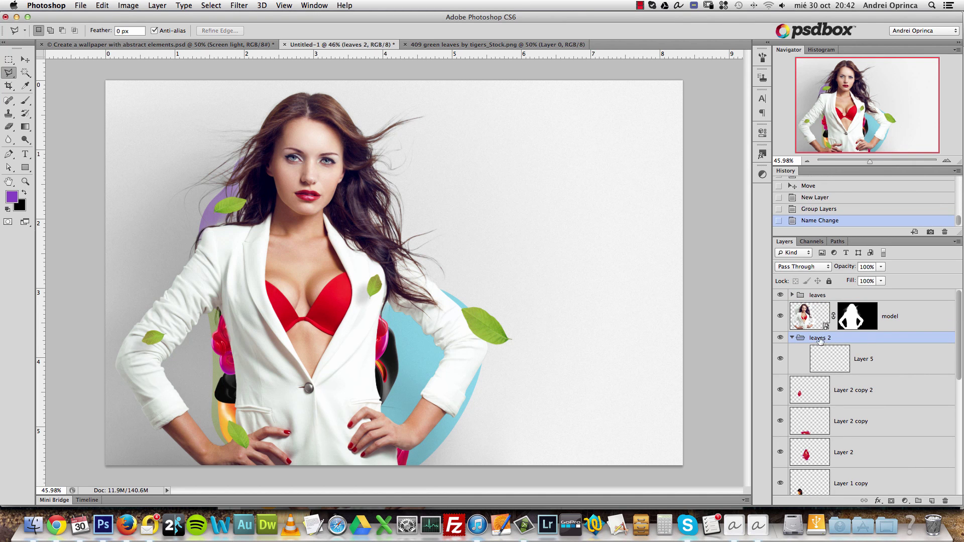
# Paste the copied leaf into the leaves 2 group, scale it to about 35%, rotate it about -45° and place it beside the lower right sleeve.
pyautogui.click(870, 363)
pyautogui.press('super+v')
pyautogui.press('super+t')
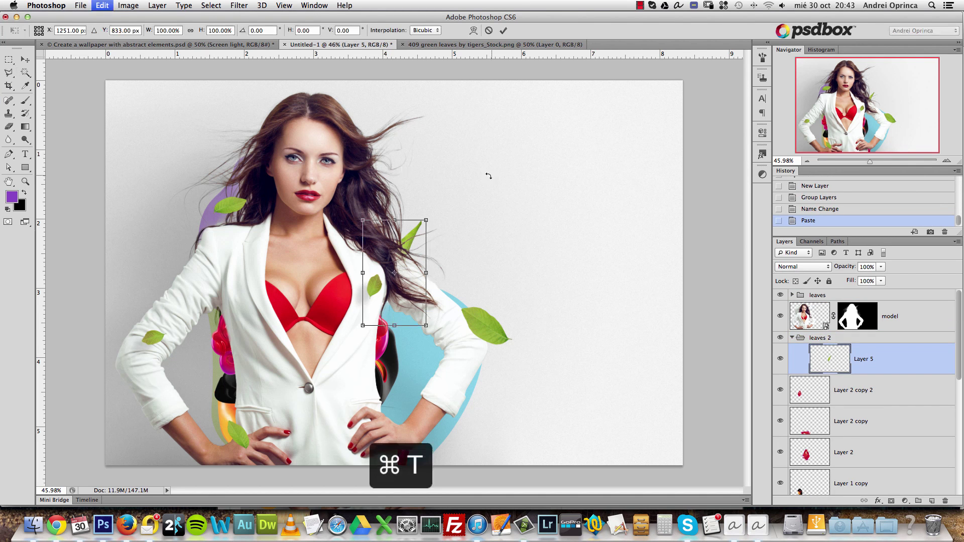
pyautogui.moveTo(425, 222); pyautogui.dragTo(430, 368)
pyautogui.moveTo(420, 332)
pyautogui.mouseDown()
pyautogui.moveTo(400, 377)
pyautogui.moveTo(405, 334)
pyautogui.mouseUp()
pyautogui.moveTo(401, 388); pyautogui.dragTo(461, 354)
pyautogui.moveTo(462, 421); pyautogui.dragTo(476, 413)
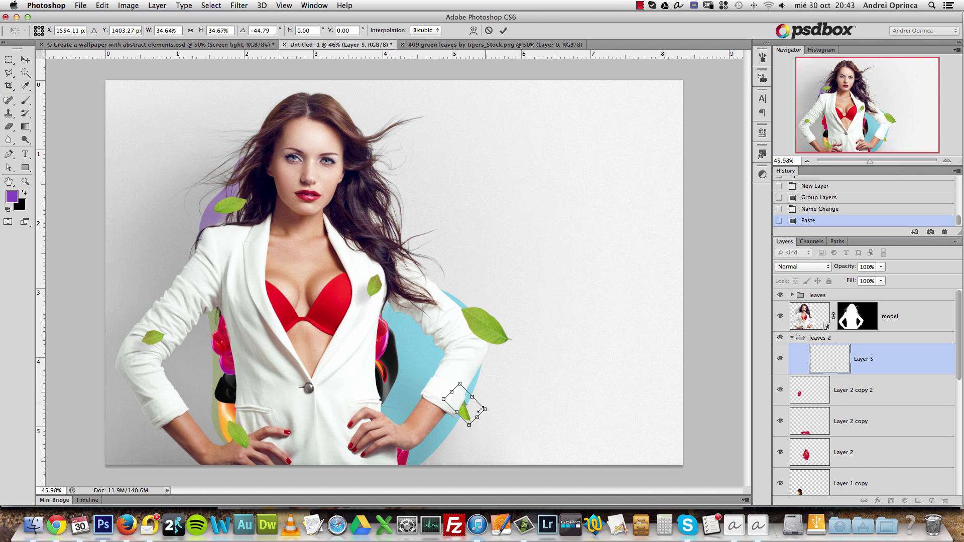
pyautogui.press('Return')
# Duplicate the small leaf, place the copy beside the sleeve on the image's left side and rotate it.
pyautogui.press('l')
pyautogui.press('super+j')
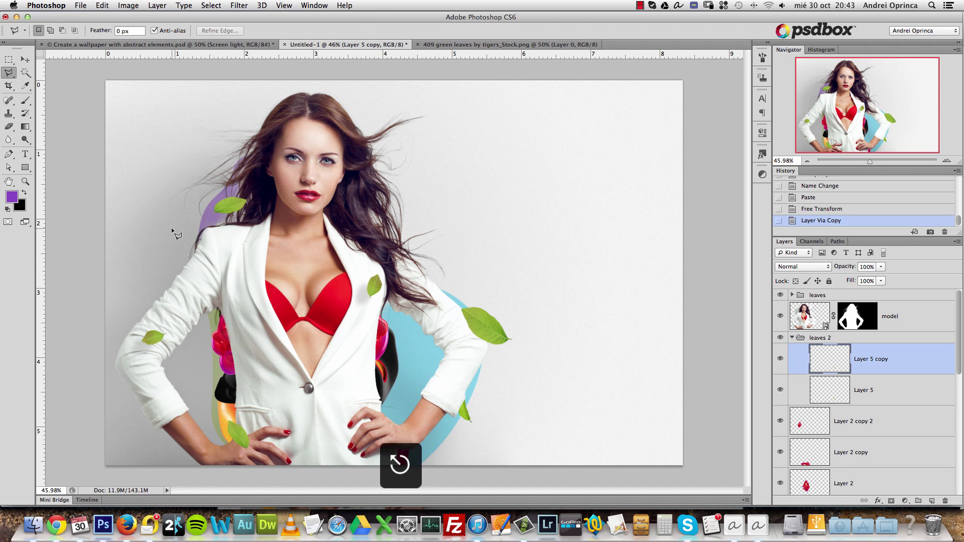
pyautogui.press('v')
pyautogui.moveTo(416, 363)
pyautogui.mouseDown()
pyautogui.moveTo(278, 289)
pyautogui.moveTo(122, 239)
pyautogui.moveTo(124, 221)
pyautogui.mouseUp()
pyautogui.press('super+t')
pyautogui.moveTo(200, 217); pyautogui.dragTo(280, 96)
pyautogui.press('Return')
# Duplicate the small leaf twice, placing one copy behind the long hair and one beside the head, rotated about -47°.
pyautogui.press('super+j')
pyautogui.press('super+j')
pyautogui.press('super+t')
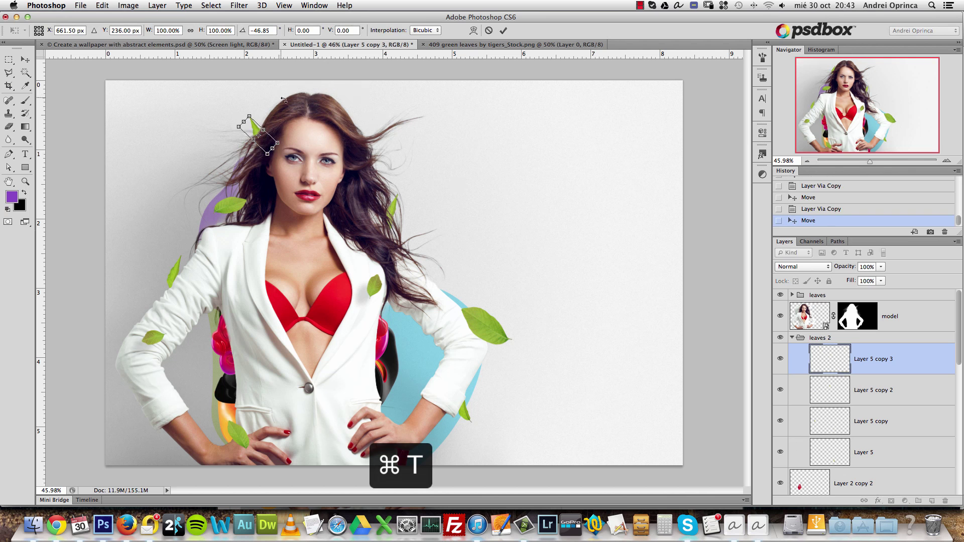
pyautogui.press('Return')
# Rotate the small leaf behind the long hair by about 53°, nudge it into position, and collapse the leaves 2 group.
pyautogui.keyDown('super'); pyautogui.click(395, 210); pyautogui.keyUp('super')
pyautogui.click(885, 449)
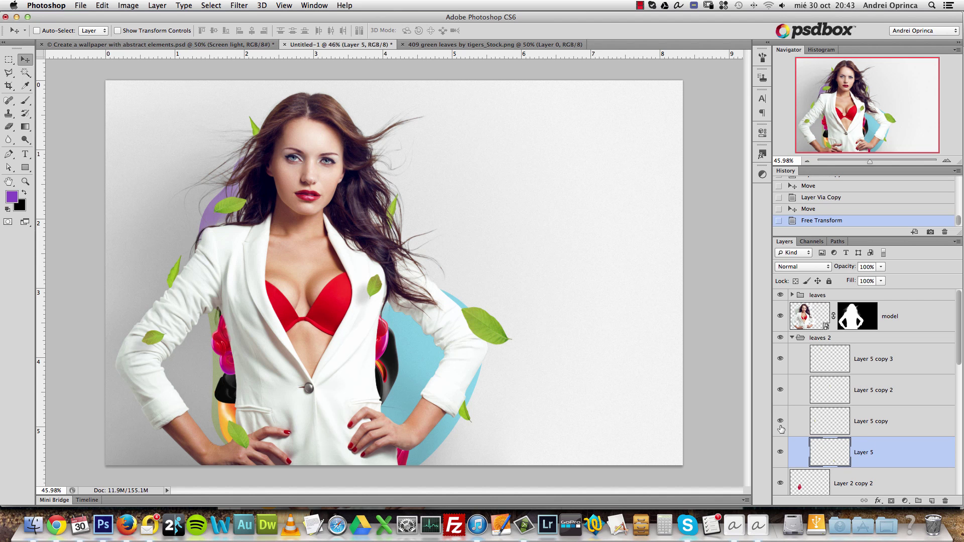
pyautogui.click(780, 390)
pyautogui.click(781, 390)
pyautogui.click(864, 390)
pyautogui.press('super+t')
pyautogui.moveTo(477, 179); pyautogui.dragTo(480, 261)
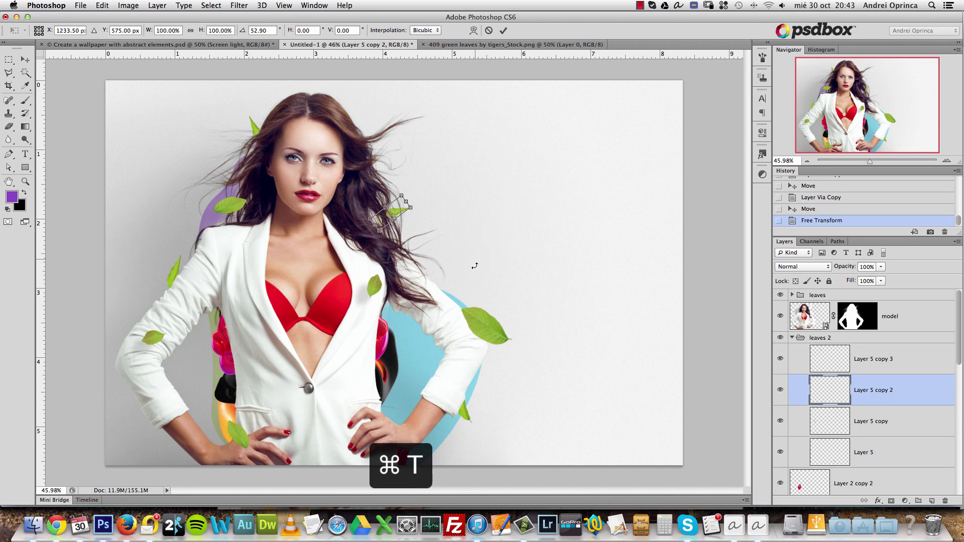
pyautogui.press('Return')
pyautogui.moveTo(388, 239); pyautogui.dragTo(394, 244)
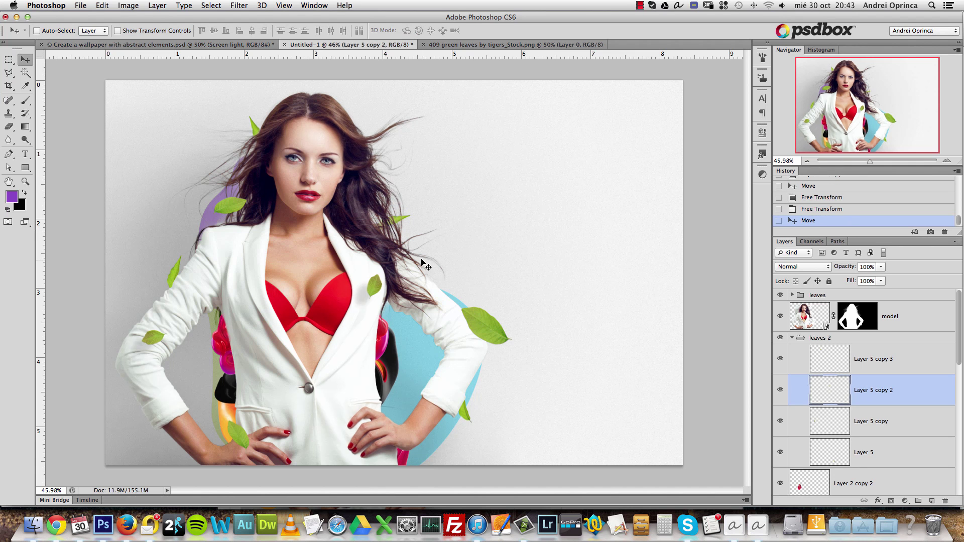
pyautogui.click(791, 338)
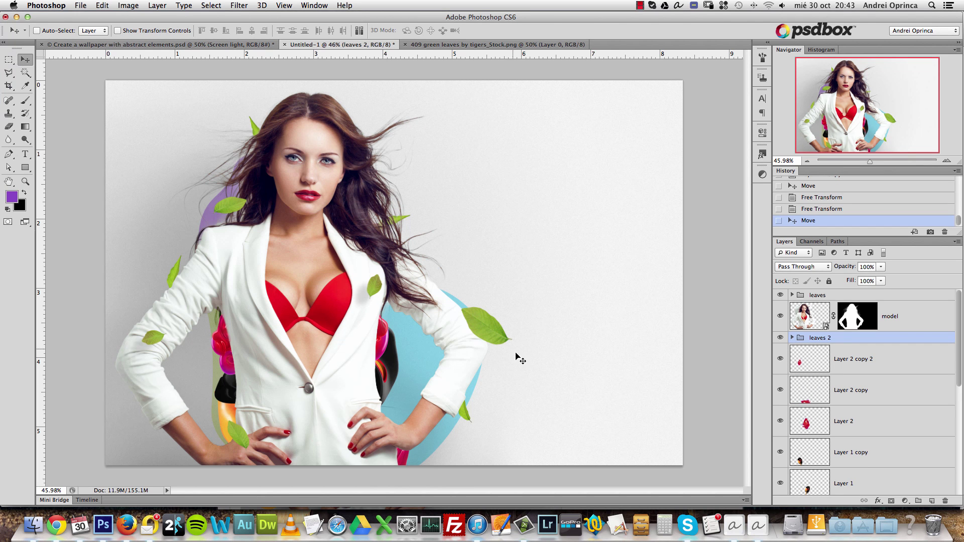
# Try picking the large leaf and the model directly on the canvas, move the model with Auto-Select, and undo that move.
pyautogui.keyDown('super'); pyautogui.click(496, 334); pyautogui.keyUp('super')
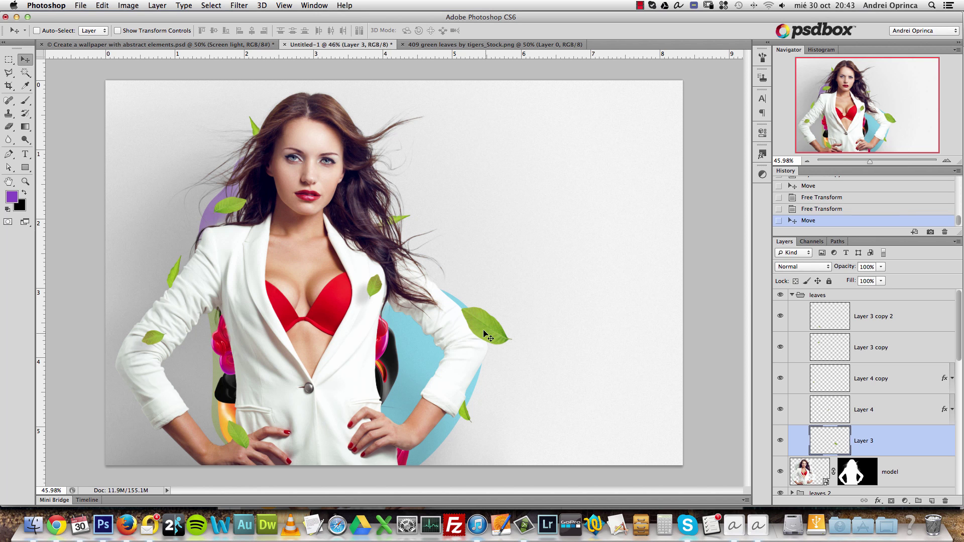
pyautogui.keyDown('super'); pyautogui.click(357, 342); pyautogui.keyUp('super')
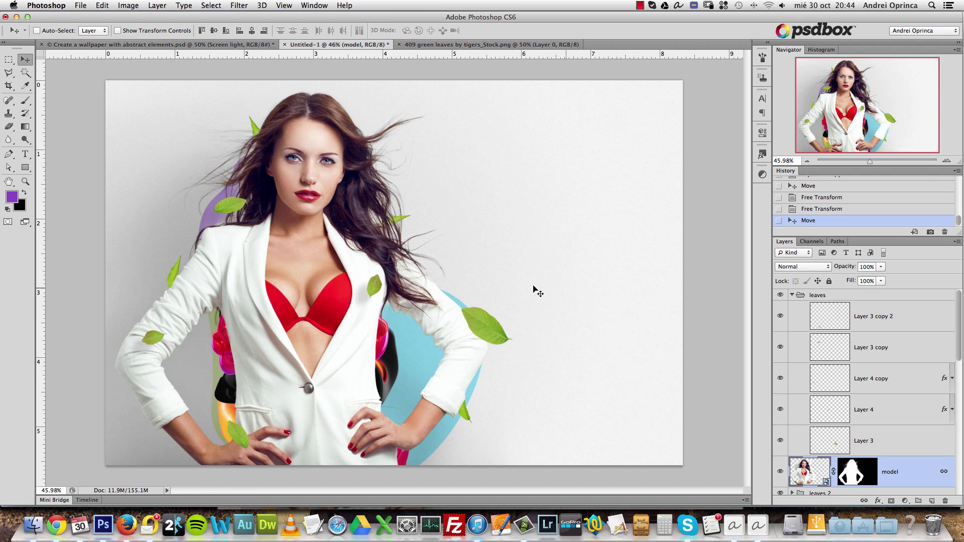
pyautogui.keyDown('super'); pyautogui.click(501, 339); pyautogui.keyUp('super')
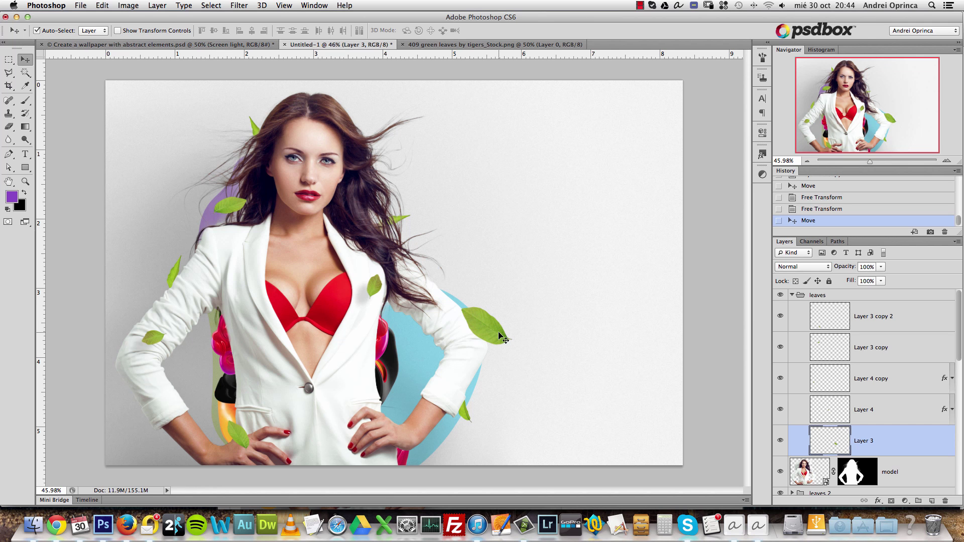
pyautogui.click(471, 369)
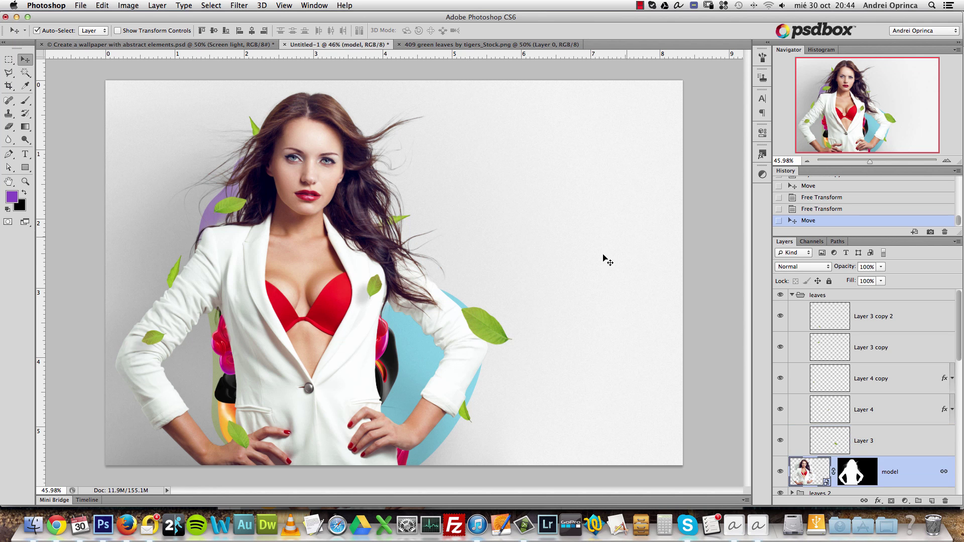
pyautogui.moveTo(376, 267); pyautogui.dragTo(406, 138)
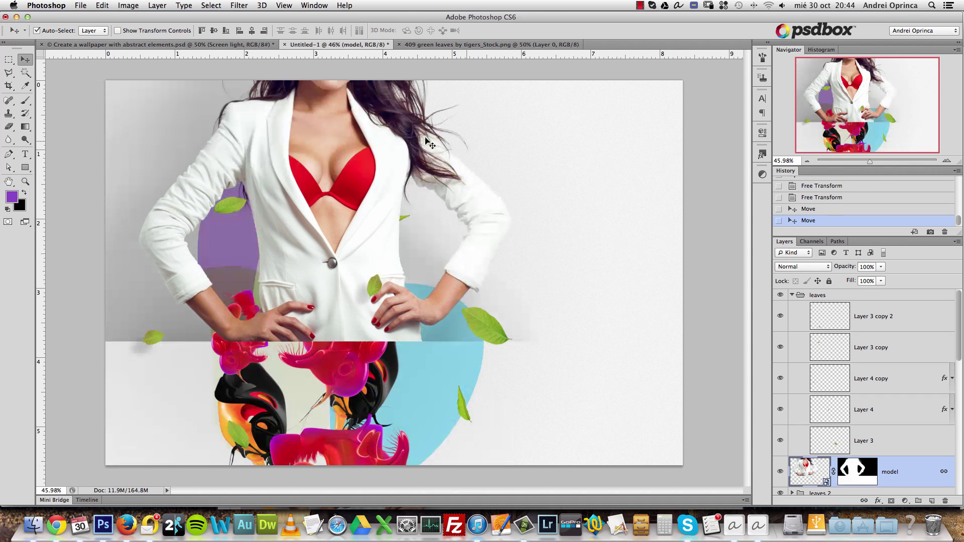
pyautogui.press('cmd+z')
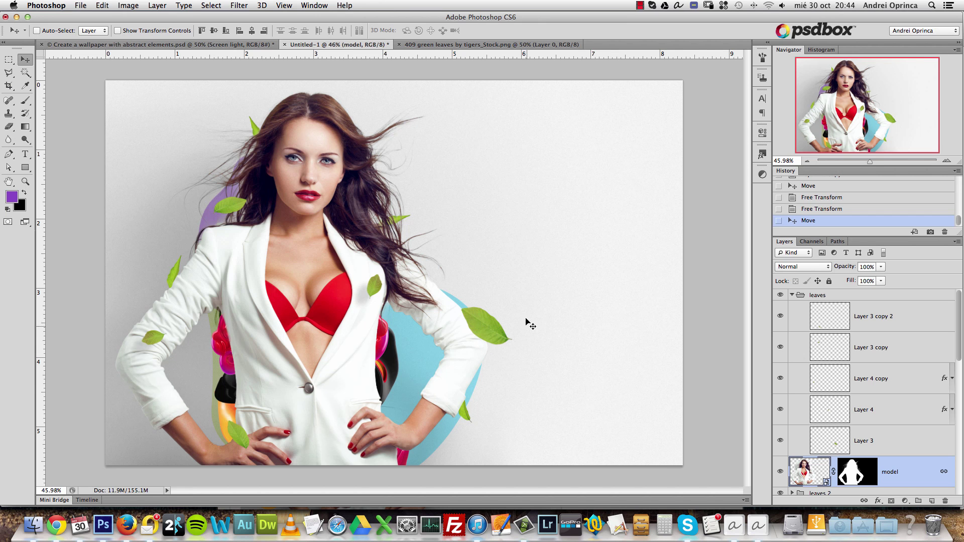
# Duplicate the large leaf beside the sleeve, enlarge it to about 135%, rotate it about 12° and place it at the canvas's upper left edge.
pyautogui.keyDown('super'); pyautogui.click(486, 330); pyautogui.keyUp('super')
pyautogui.press('super+j')
pyautogui.moveTo(485, 330); pyautogui.dragTo(237, 113)
pyautogui.press('super+t')
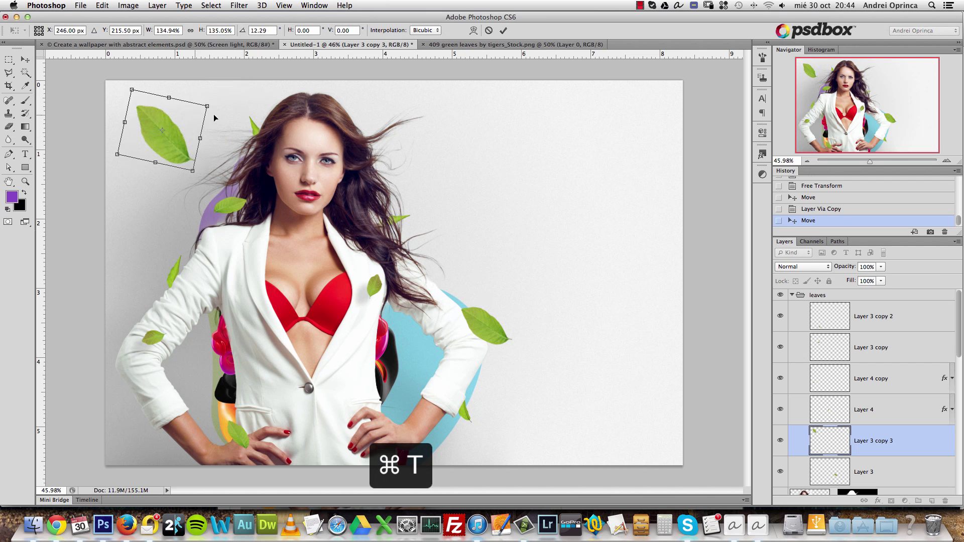
pyautogui.press('Return')
pyautogui.moveTo(179, 125); pyautogui.dragTo(148, 140)
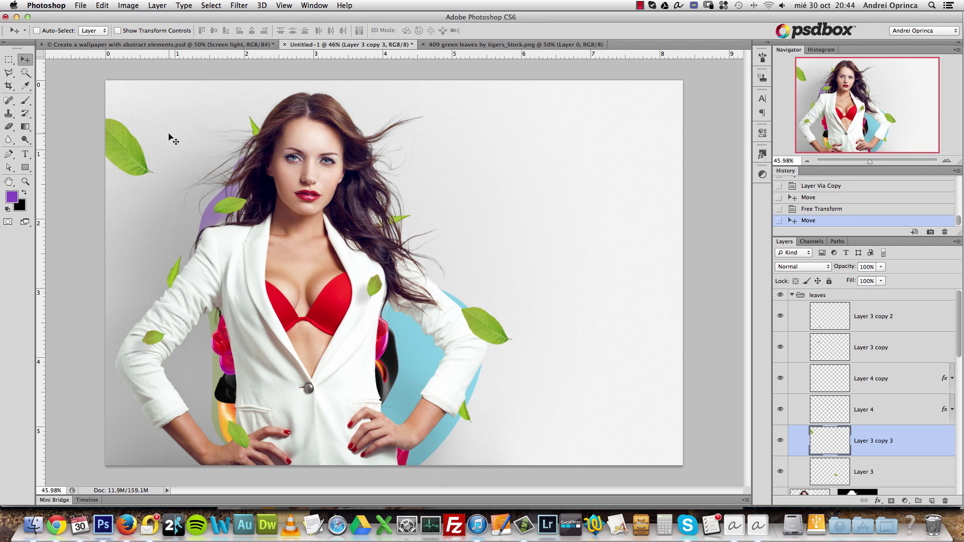
# Blur the enlarged leaf at the upper left edge with a slightly stronger Gaussian Blur radius.
pyautogui.click(234, 6)
pyautogui.moveTo(275, 126)
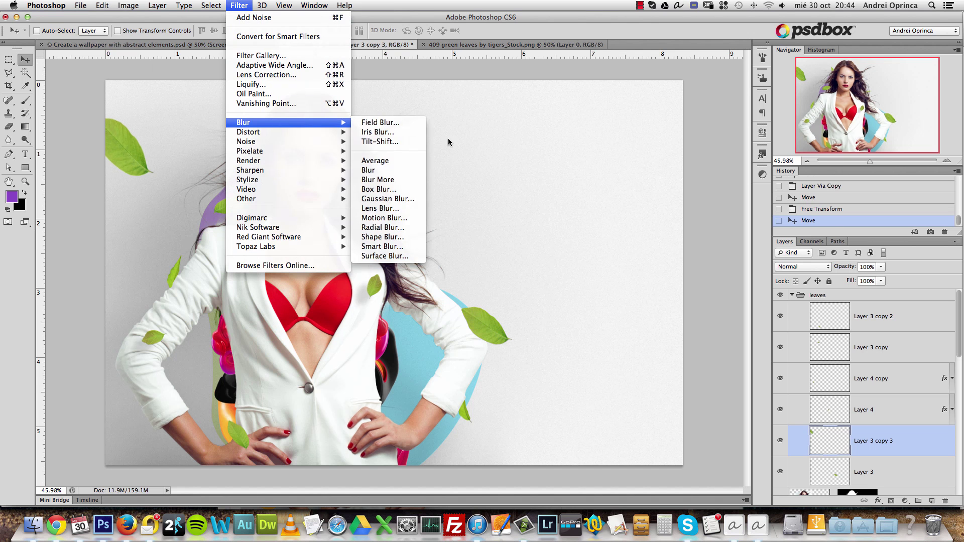
pyautogui.click(396, 198)
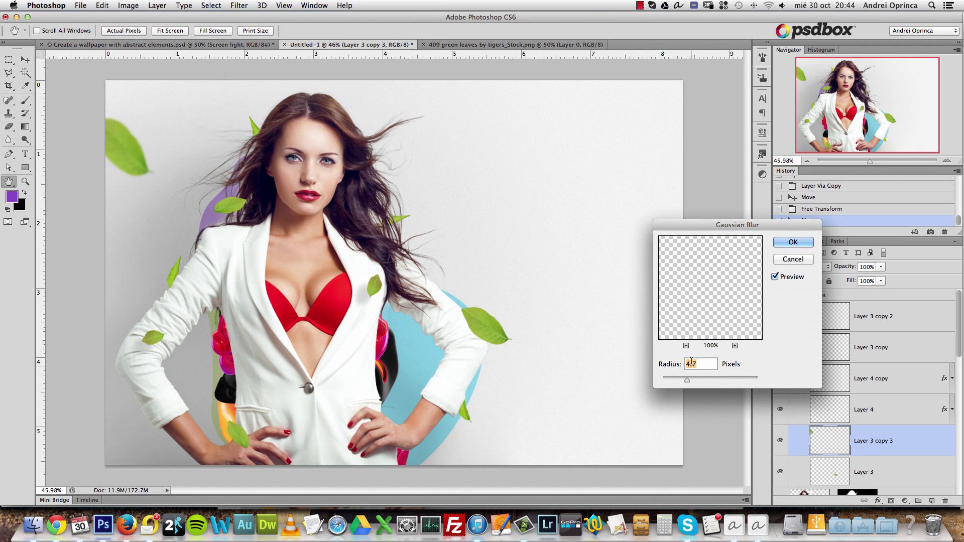
pyautogui.moveTo(686, 380); pyautogui.dragTo(690, 380)
pyautogui.click(792, 242)
# Duplicate the blurred leaf, place the copy at the canvas's bottom edge beside the model's right-hand wrist and rotate it.
pyautogui.press('v')
pyautogui.press('super+j')
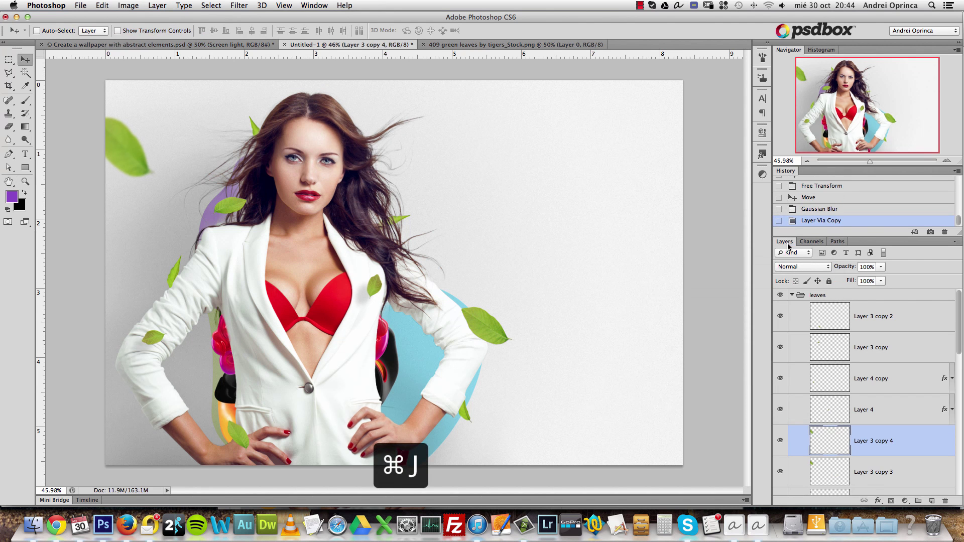
pyautogui.moveTo(466, 181); pyautogui.dragTo(486, 452)
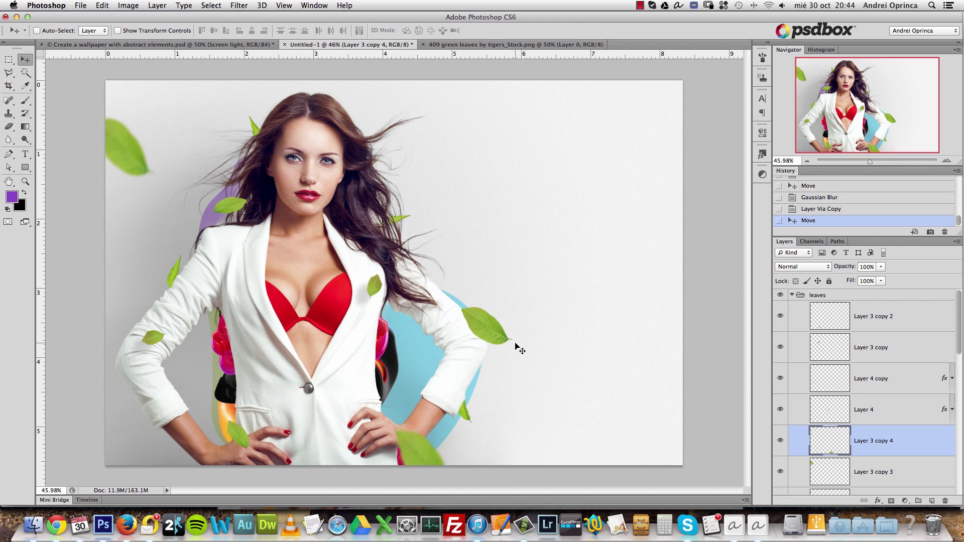
pyautogui.press('super+t')
pyautogui.moveTo(524, 395); pyautogui.dragTo(528, 451)
pyautogui.press('Return')
pyautogui.moveTo(427, 464); pyautogui.dragTo(432, 466)
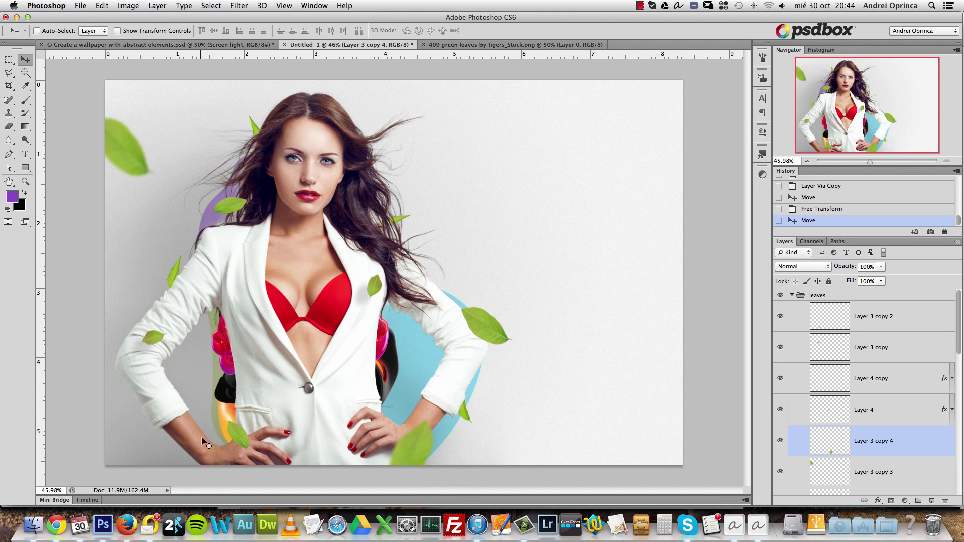
# Duplicate the leaf over the model's fingers, enlarge the copy and place it in the canvas's lower left corner.
pyautogui.keyDown('super'); pyautogui.click(236, 431); pyautogui.keyUp('super')
pyautogui.press('super+j')
pyautogui.moveTo(237, 432); pyautogui.dragTo(128, 432)
pyautogui.press('super+t')
pyautogui.press('Return')
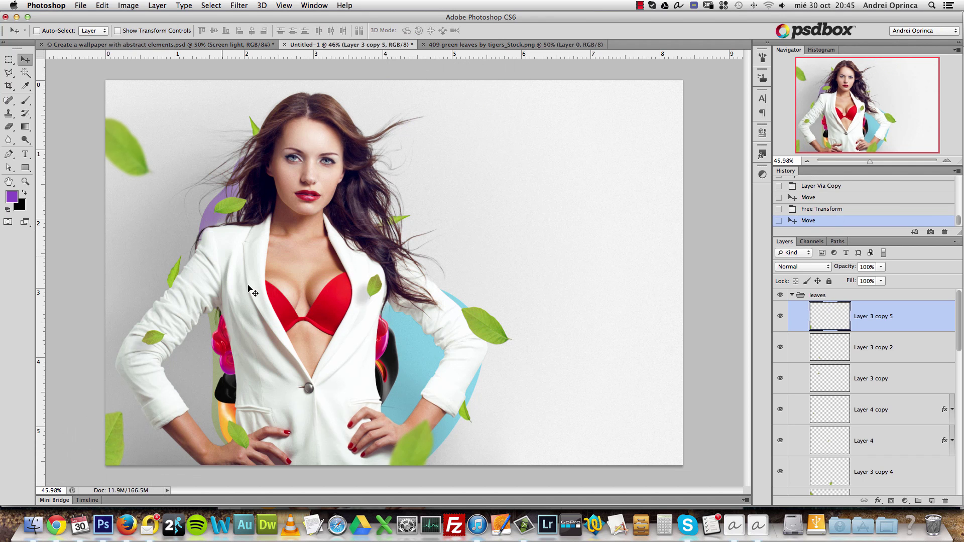
# Apply the last Gaussian Blur twice to the lower left leaf, rotate it and shift it up along the canvas edge.
pyautogui.press('super+f')
pyautogui.press('super+f')
pyautogui.moveTo(170, 400); pyautogui.dragTo(196, 405)
pyautogui.press('super+t')
pyautogui.moveTo(296, 401); pyautogui.dragTo(321, 469)
pyautogui.press('Return')
pyautogui.moveTo(136, 398); pyautogui.dragTo(113, 357)
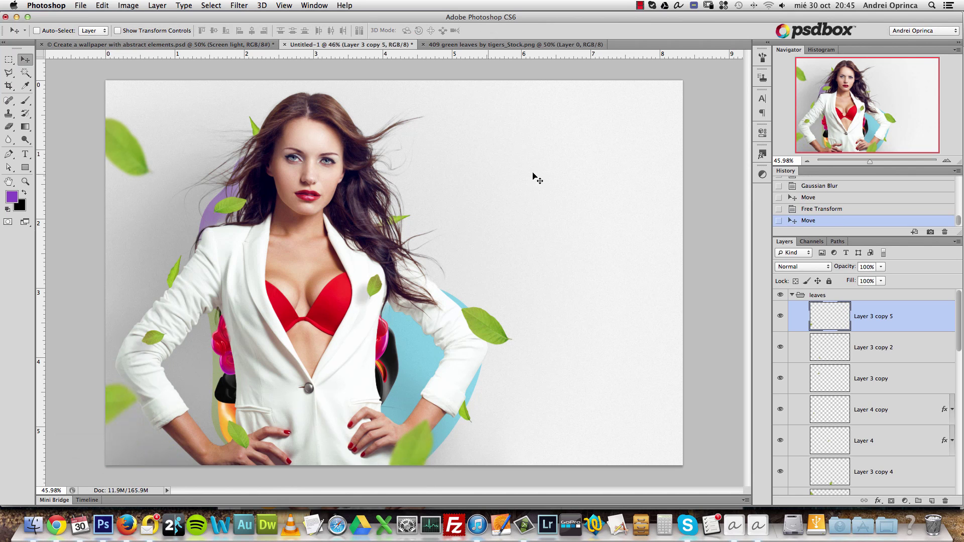
# Move the blurred upper left leaf onto the model's shoulder.
pyautogui.keyDown('super'); pyautogui.click(146, 151); pyautogui.keyUp('super')
pyautogui.moveTo(143, 153); pyautogui.dragTo(244, 254)
pyautogui.moveTo(259, 209); pyautogui.dragTo(259, 211)
pyautogui.press('super+t')
pyautogui.press('super+z')
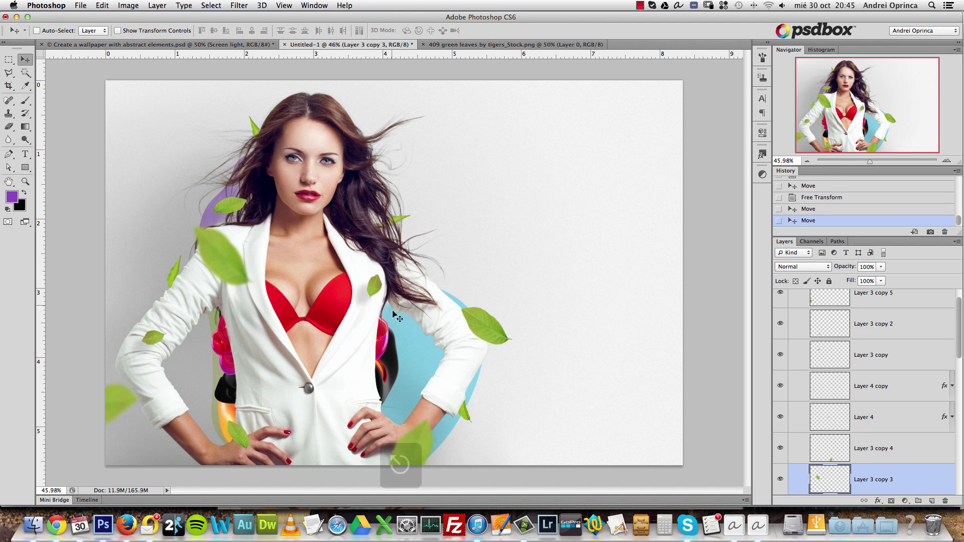
# Adjust Layer 3 copy with Hue/Saturation, using hue -9, saturation +22 and lightness +7.
pyautogui.click(869, 353)
pyautogui.press('super+u')
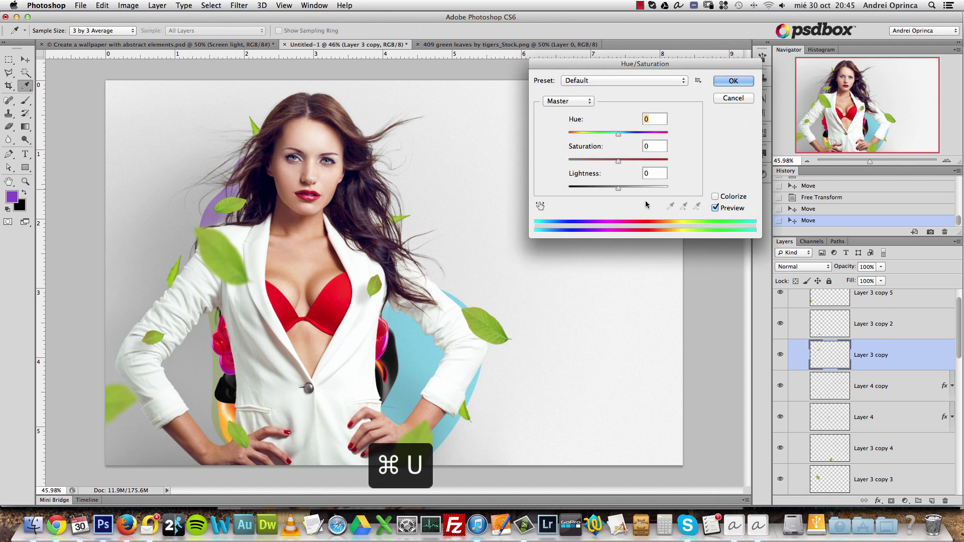
pyautogui.moveTo(618, 135); pyautogui.dragTo(621, 188)
pyautogui.write('0')
pyautogui.moveTo(616, 135); pyautogui.dragTo(613, 135)
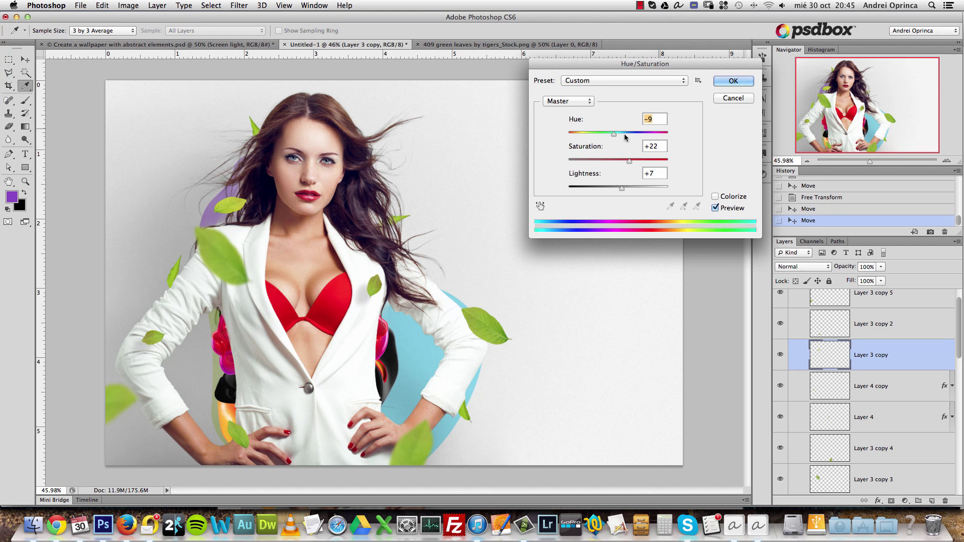
pyautogui.click(723, 81)
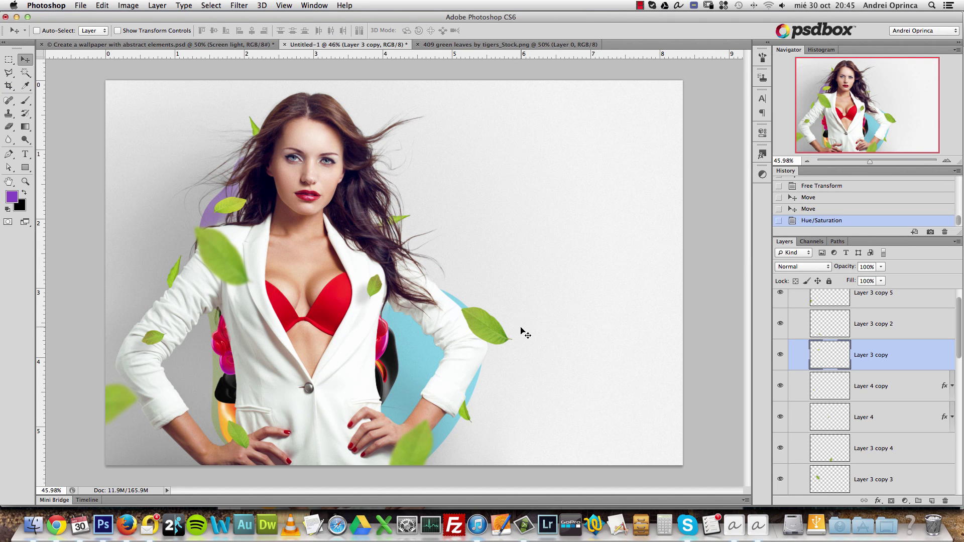
# Move the blurred leaf from the shoulder to the canvas's upper left edge and rotate it to lie nearly horizontal.
pyautogui.moveTo(258, 263); pyautogui.dragTo(165, 236)
pyautogui.press('super+t')
pyautogui.moveTo(192, 194); pyautogui.dragTo(166, 222)
pyautogui.press('Return')
# Delete the blurred leaf at the canvas's lower left edge.
pyautogui.keyDown('super'); pyautogui.click(113, 407); pyautogui.keyUp('super')
pyautogui.moveTo(113, 407); pyautogui.dragTo(562, 296)
pyautogui.press('Delete')
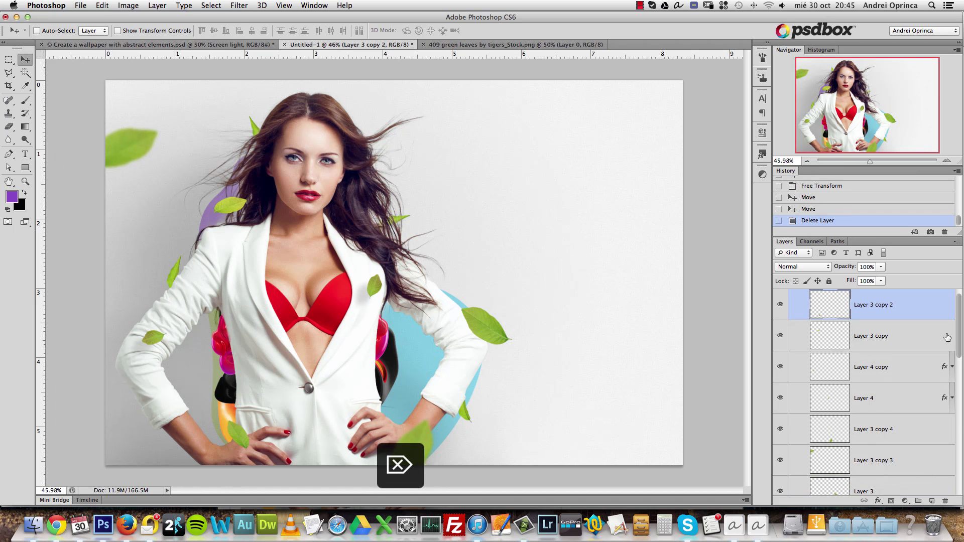
# Rotate the large leaf overlapping the right sleeve and place it in the gap between the waist and the forearm.
pyautogui.keyDown('super'); pyautogui.click(484, 326); pyautogui.keyUp('super')
pyautogui.press('super+t')
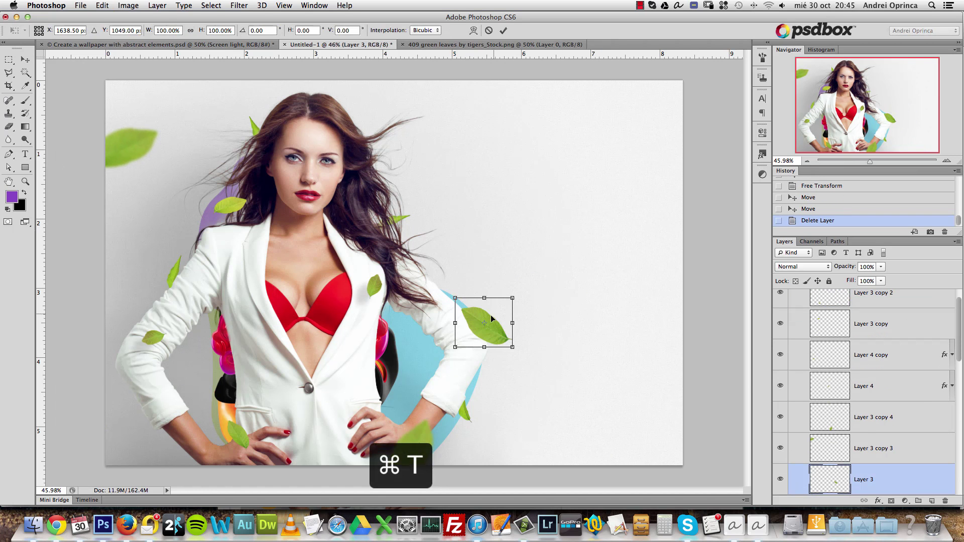
pyautogui.moveTo(512, 295); pyautogui.dragTo(414, 382)
pyautogui.press('Return')
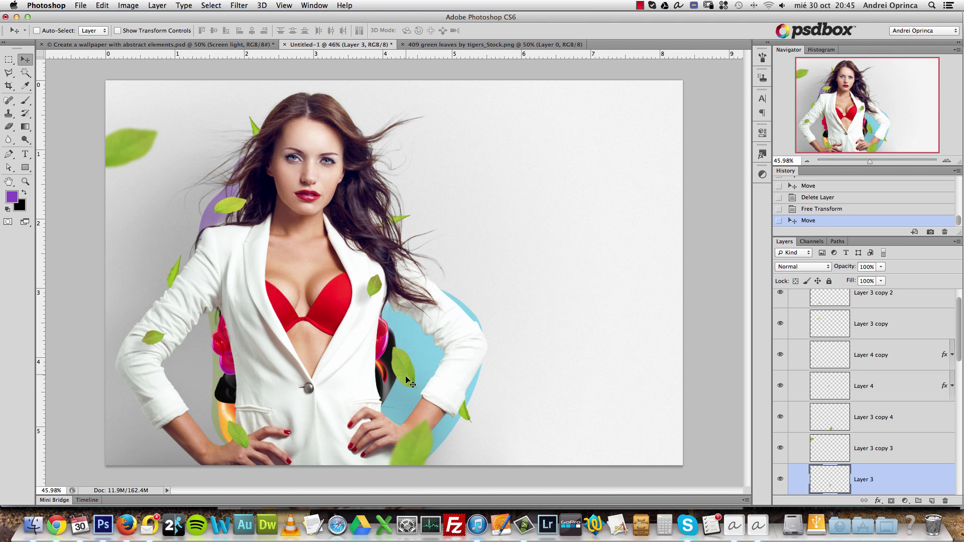
# Duplicate the leaf beside the waist, then shrink and rotate the copy and place it next to the hair at face height.
pyautogui.press('super+j')
pyautogui.moveTo(404, 313); pyautogui.dragTo(431, 170)
pyautogui.press('super+t')
pyautogui.moveTo(440, 130); pyautogui.dragTo(453, 224)
pyautogui.press('Return')
pyautogui.press('super+t')
pyautogui.press('Return')
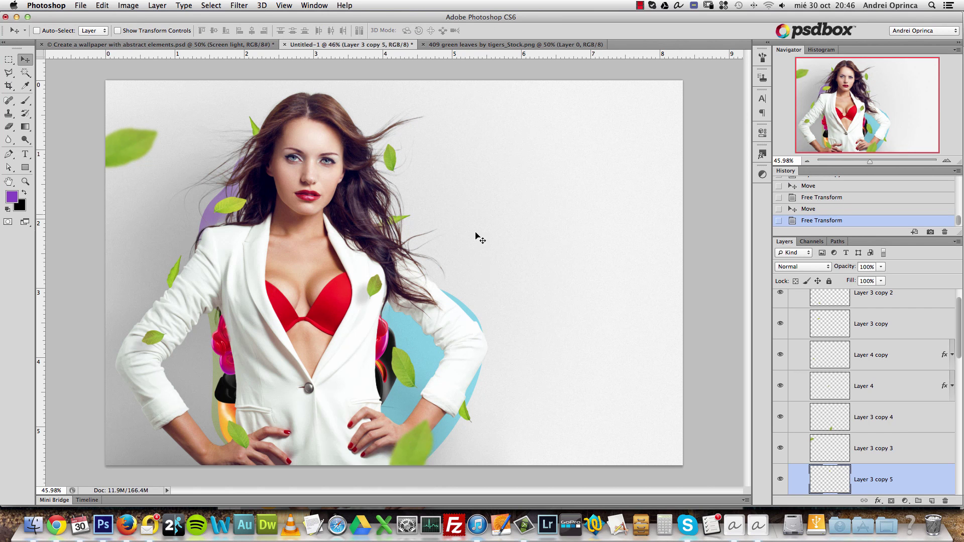
# Check the finished wallpaper document for comparison and close the 409 green leaves sheet.
pyautogui.click(218, 47)
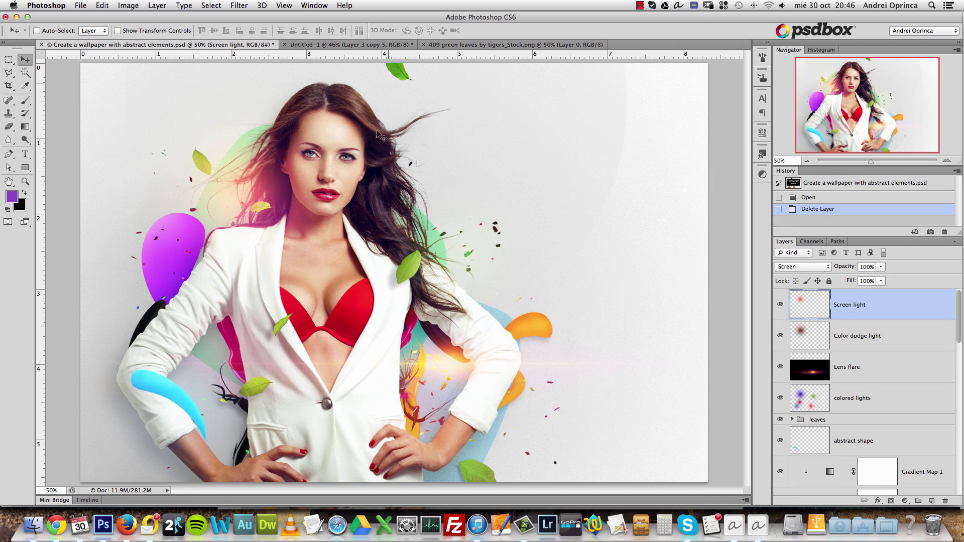
pyautogui.click(357, 45)
pyautogui.click(456, 45)
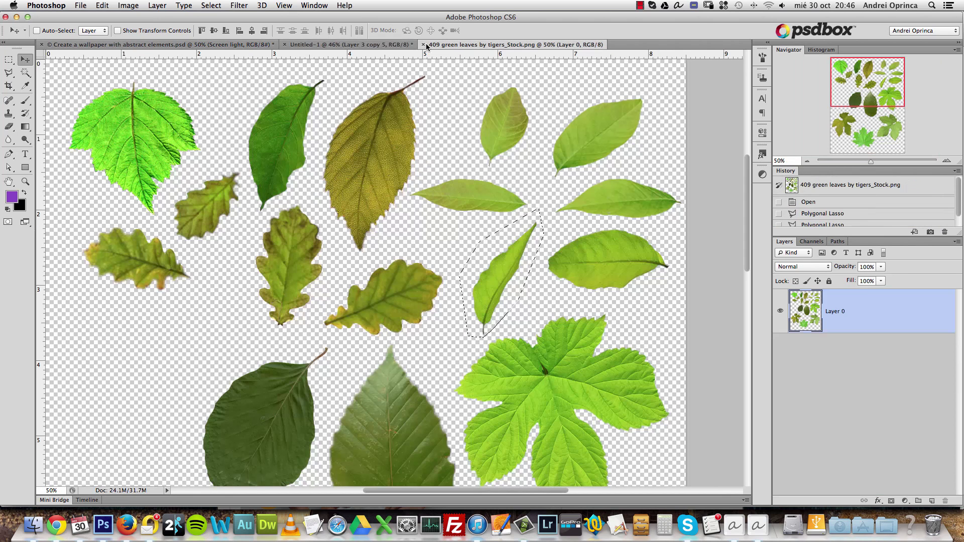
pyautogui.click(423, 45)
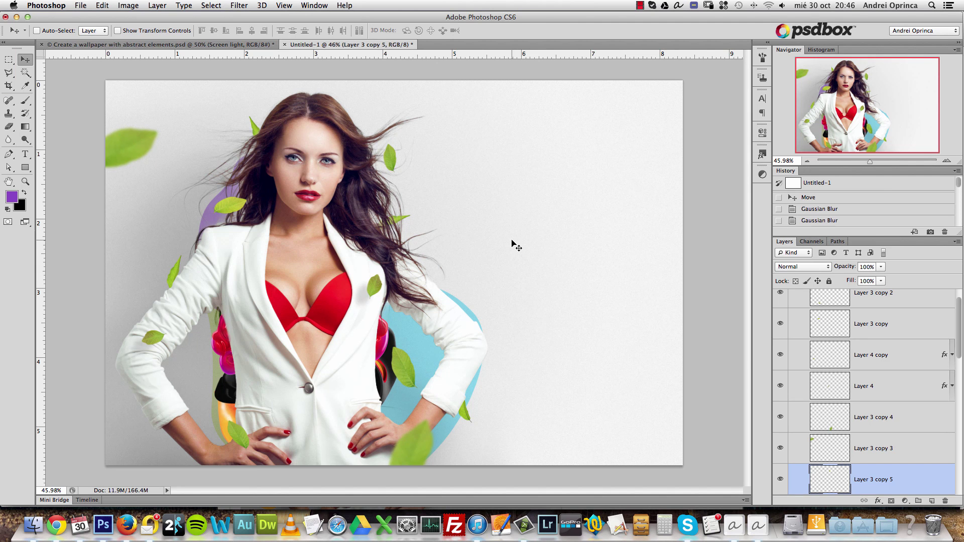
# Find Media_Militia_Particles023.png in Finder's Stock folder, preview it and open it in Photoshop CS6.
pyautogui.click(33, 525)
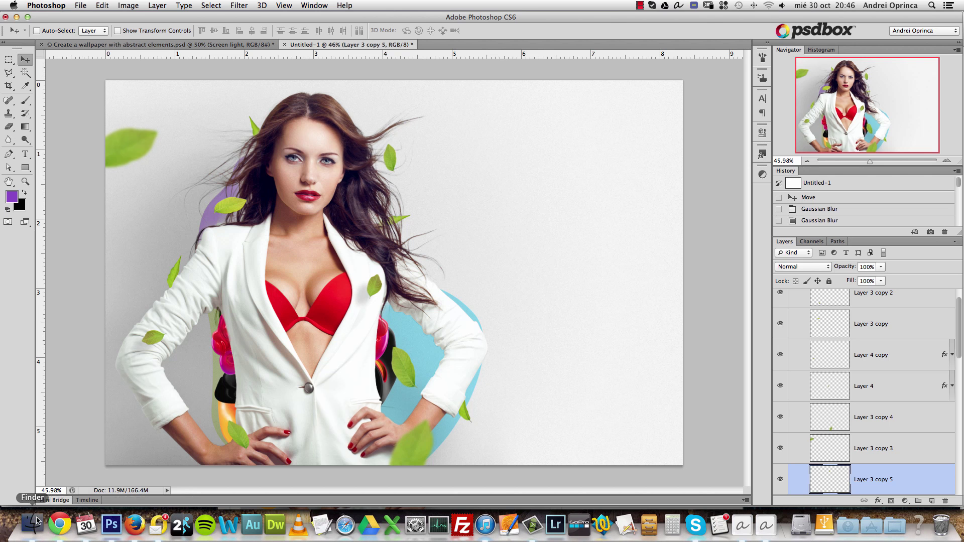
pyautogui.click(29, 31)
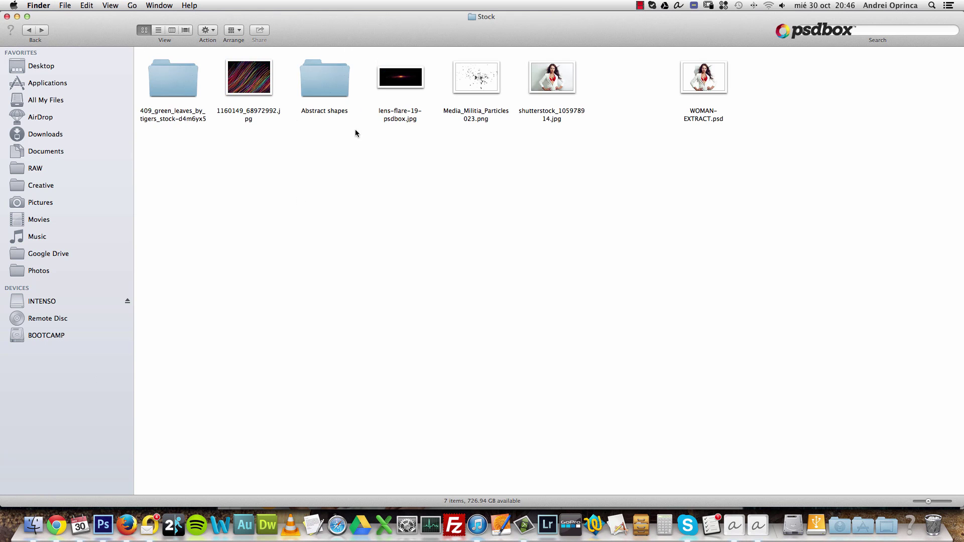
pyautogui.click(479, 78)
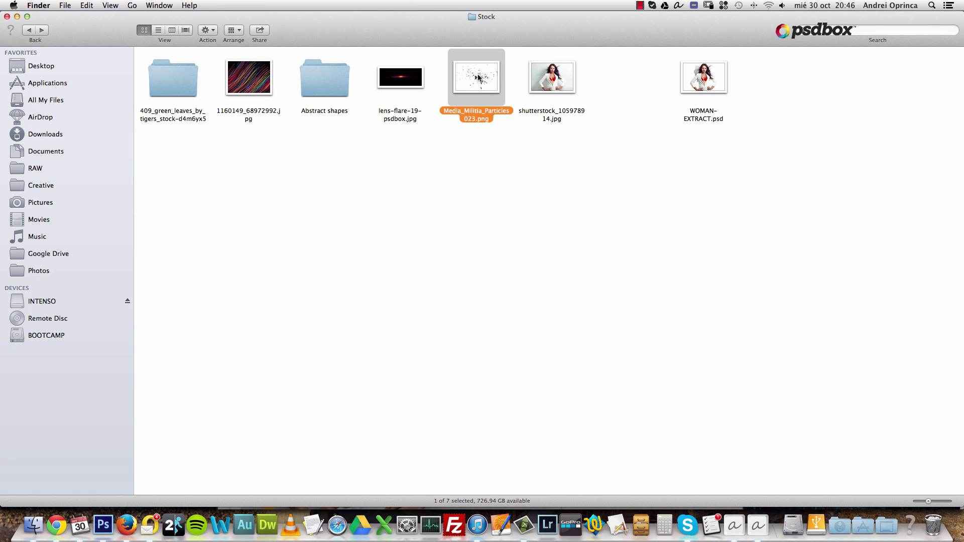
pyautogui.press('space')
pyautogui.press('space')
pyautogui.rightClick(489, 78)
pyautogui.moveTo(603, 92)
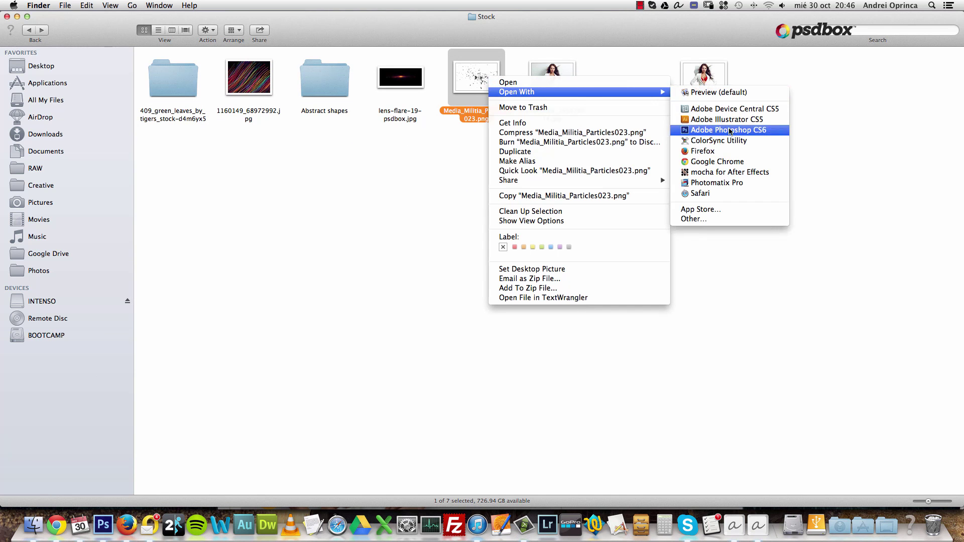
pyautogui.click(728, 129)
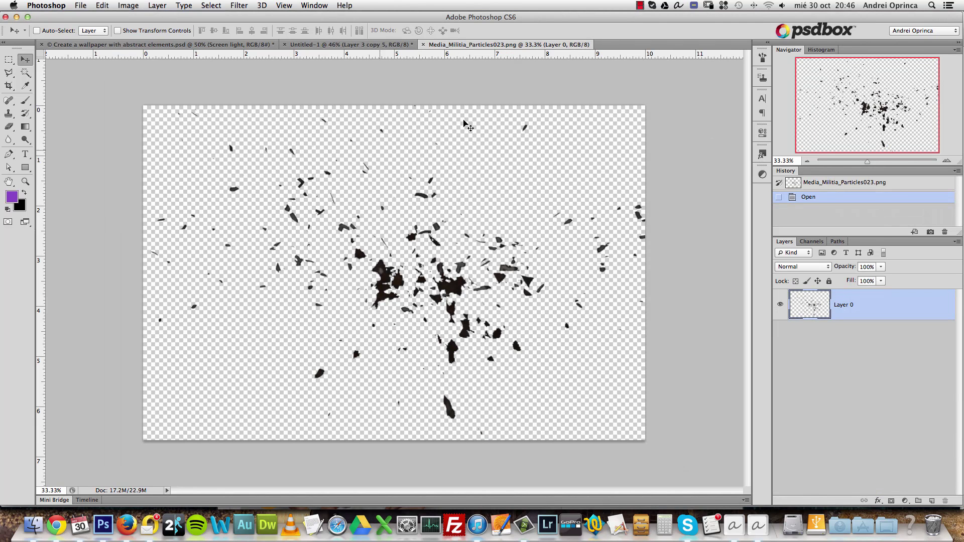
# Copy the entire particles image and close its document.
pyautogui.press('super+a')
pyautogui.press('super+c')
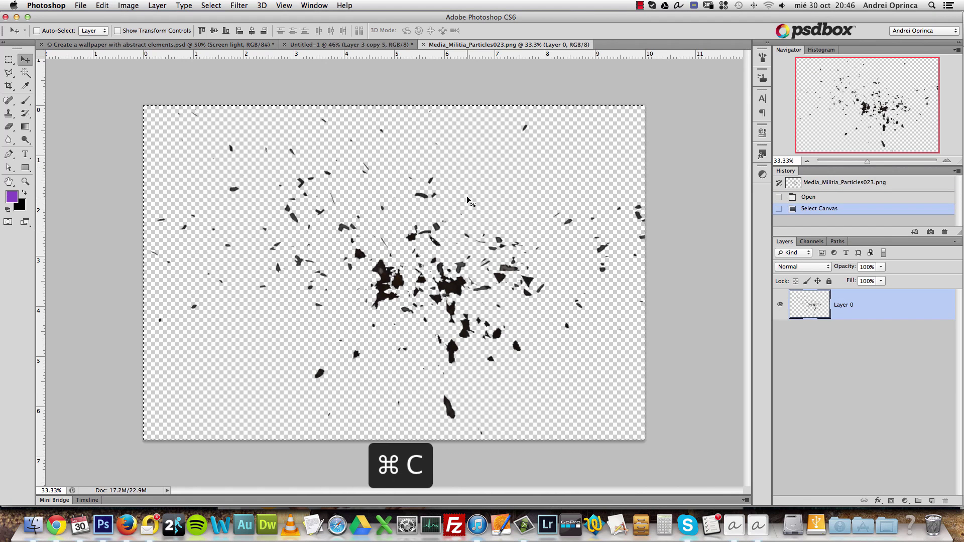
pyautogui.press('super+w')
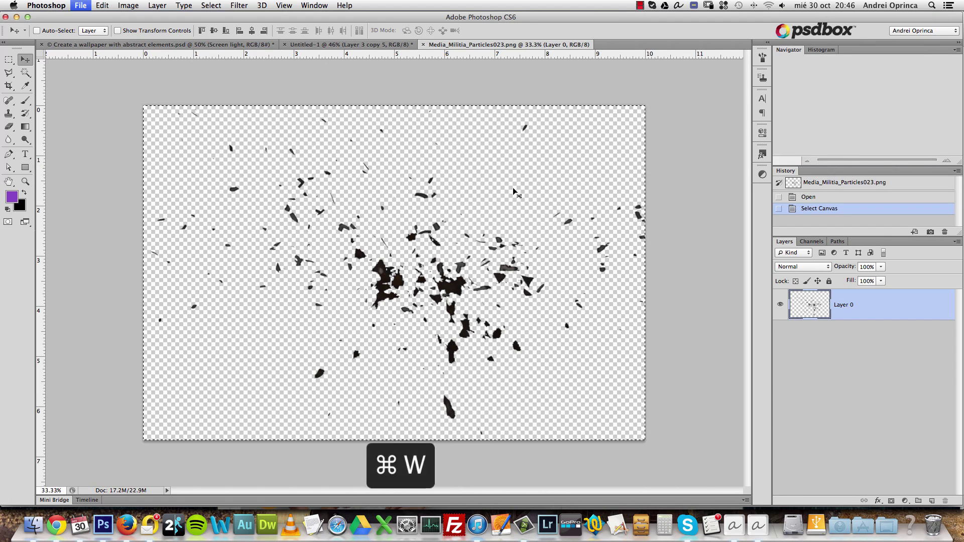
# Collapse the leaves layer group above the model layer.
pyautogui.scroll(2, 849, 346)
pyautogui.click(790, 297)
pyautogui.click(791, 295)
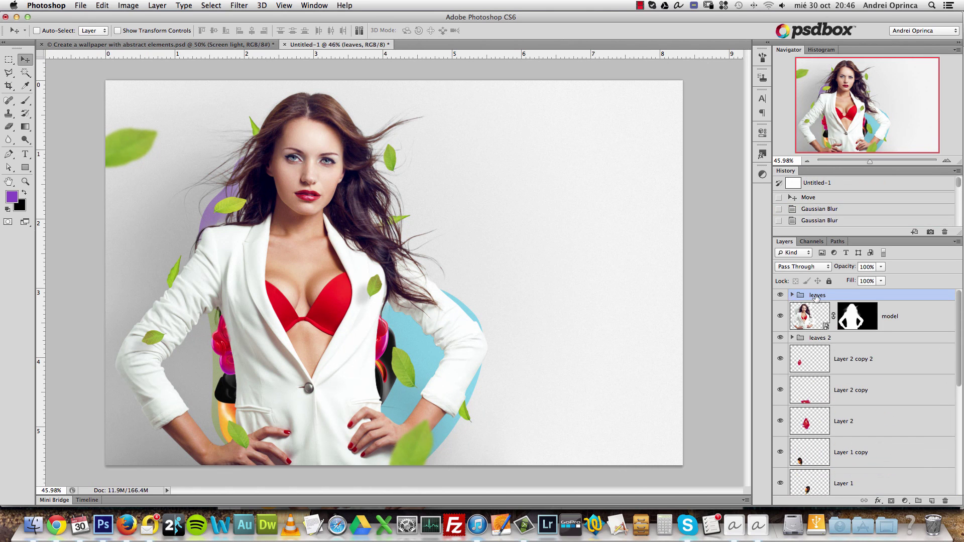
# Group the layers from Layer 2 copy 2 down to Shape 1 and name the group "abstract shapes".
pyautogui.click(884, 339)
pyautogui.scroll(-1, 884, 340)
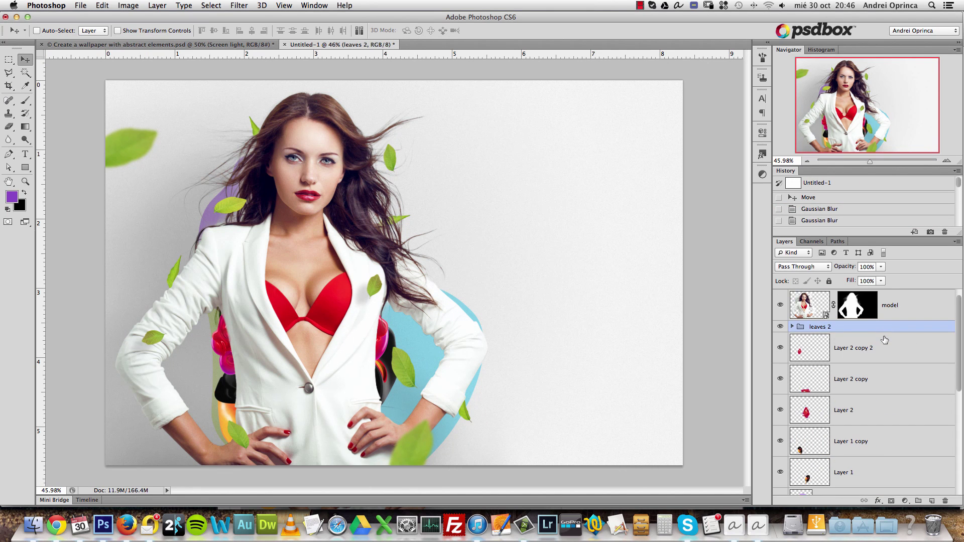
pyautogui.click(885, 348)
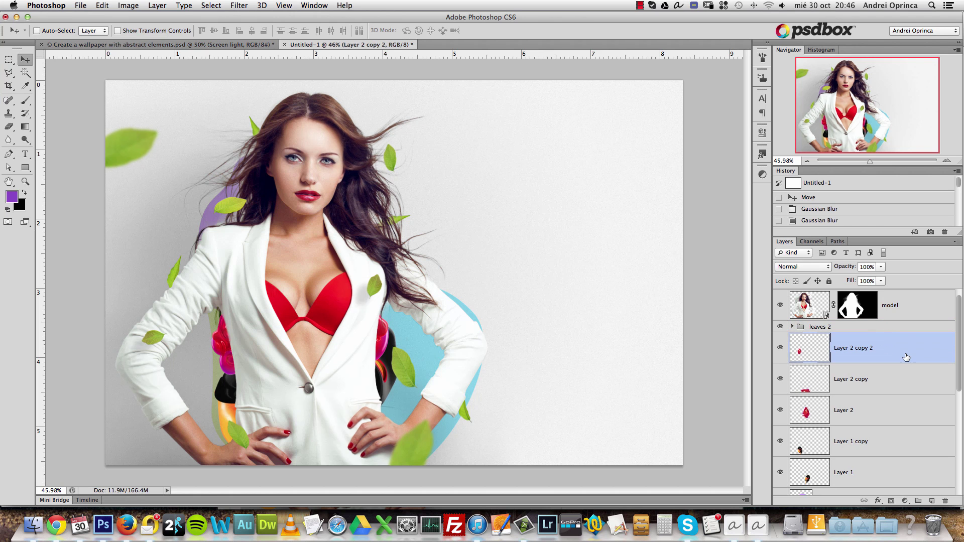
pyautogui.moveTo(959, 364); pyautogui.dragTo(955, 399)
pyautogui.keyDown('shift'); pyautogui.click(914, 470); pyautogui.keyUp('shift')
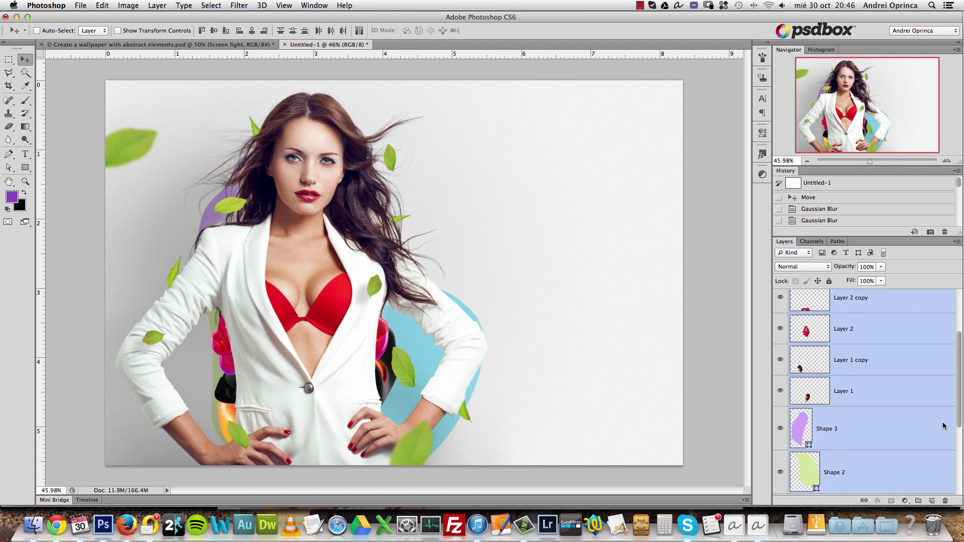
pyautogui.scroll(-3, 916, 446)
pyautogui.keyDown('shift'); pyautogui.click(912, 445); pyautogui.keyUp('shift')
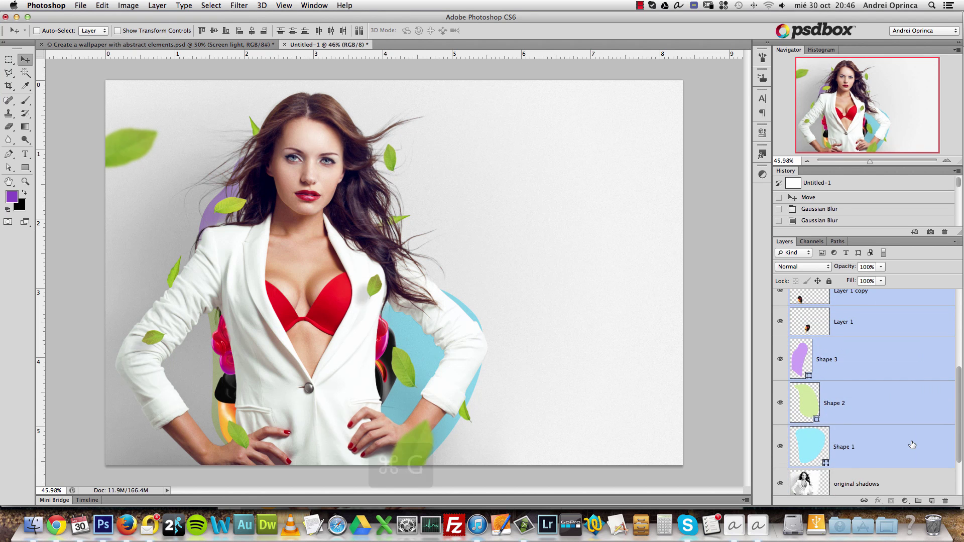
pyautogui.press('super+g')
pyautogui.doubleClick(820, 349)
pyautogui.write('abstract shapes')
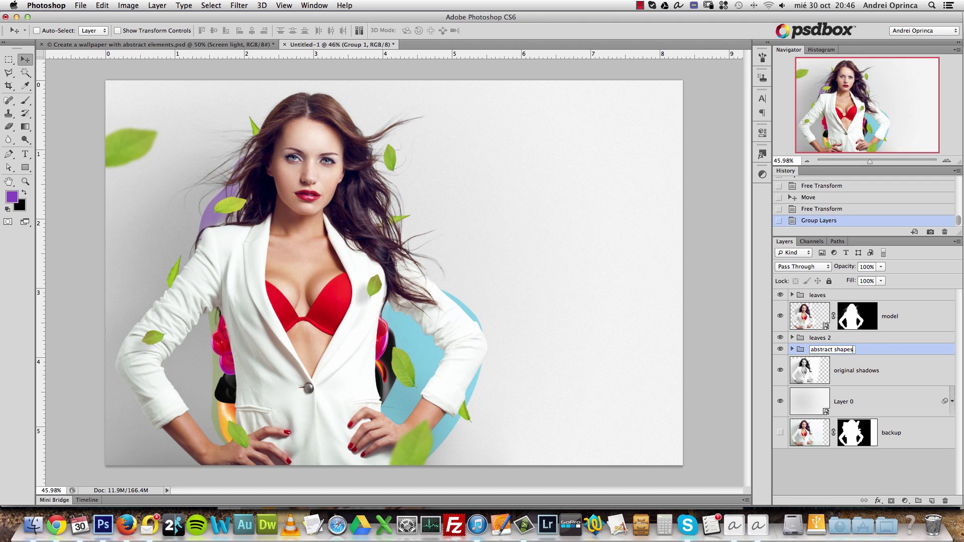
pyautogui.press('Return')
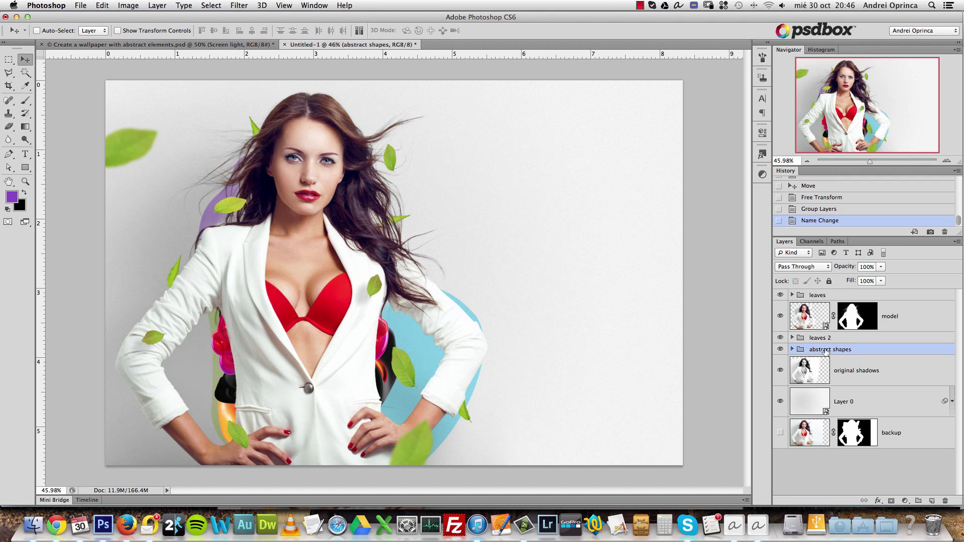
# Paste the particles above the abstract shapes group, scale them proportionally to about 57% and position them around the model's shoulders.
pyautogui.press('super+v')
pyautogui.moveTo(574, 368); pyautogui.dragTo(420, 316)
pyautogui.press('super+t')
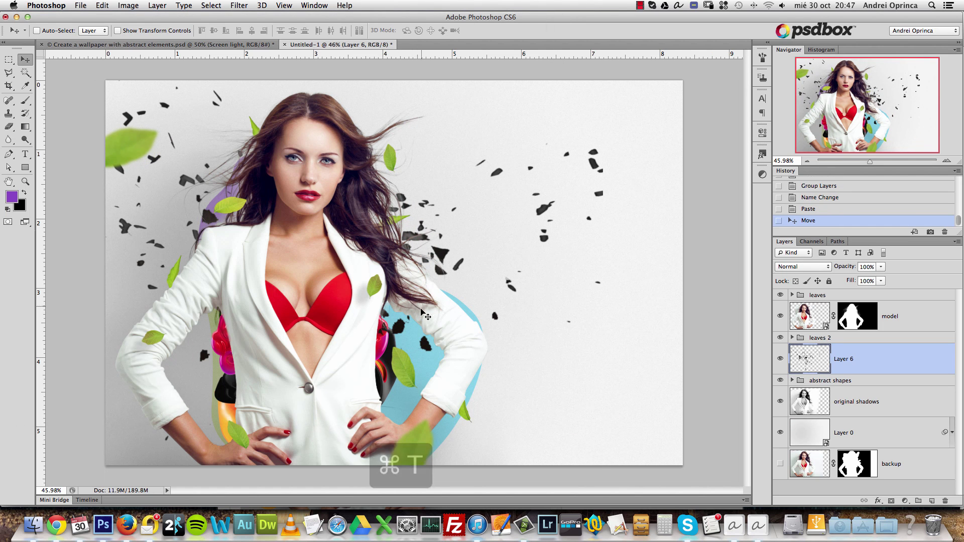
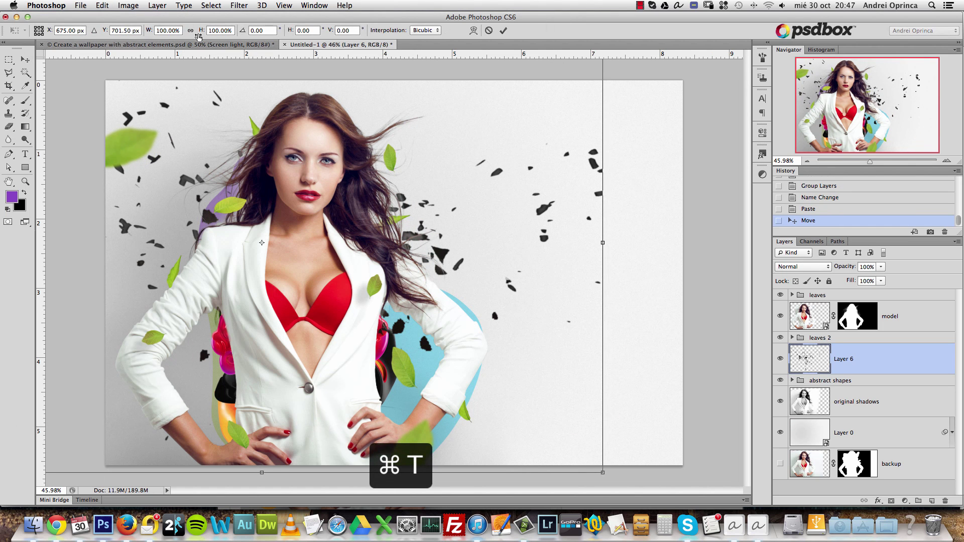
pyautogui.click(191, 30)
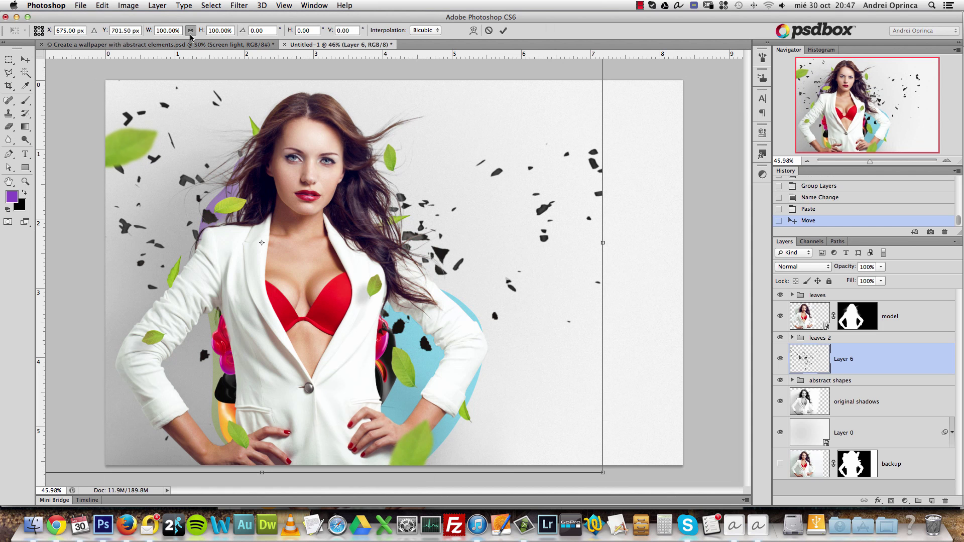
pyautogui.click(159, 29)
pyautogui.write('50%')
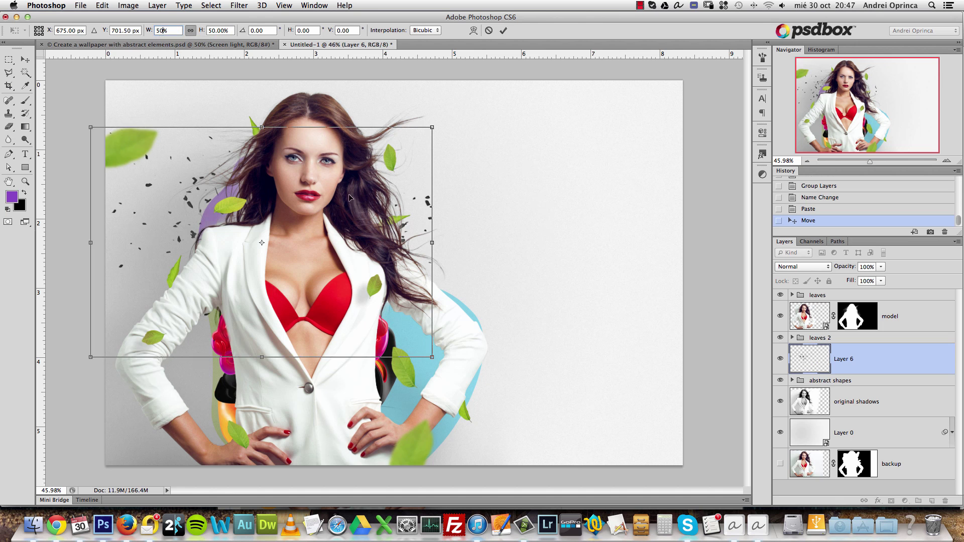
pyautogui.moveTo(485, 184); pyautogui.dragTo(509, 167)
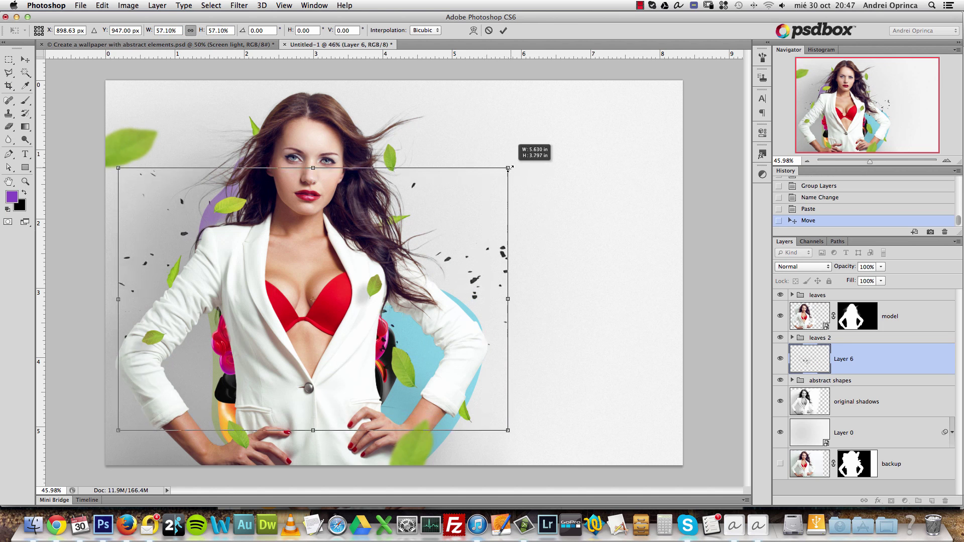
pyautogui.moveTo(419, 254); pyautogui.dragTo(413, 235)
pyautogui.press('Return')
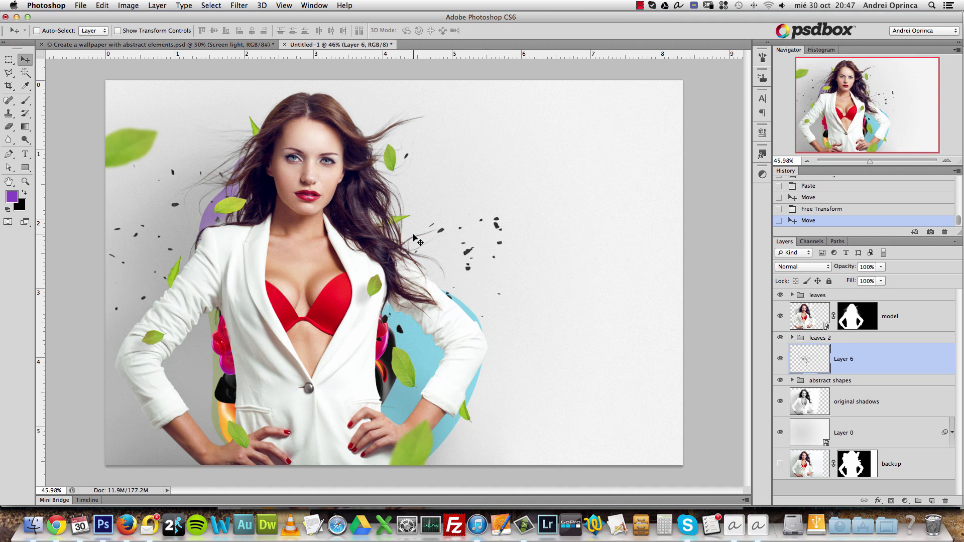
# Inspect the particles on both sides of the model at 100% zoom, then view the whole canvas.
pyautogui.press('super+1')
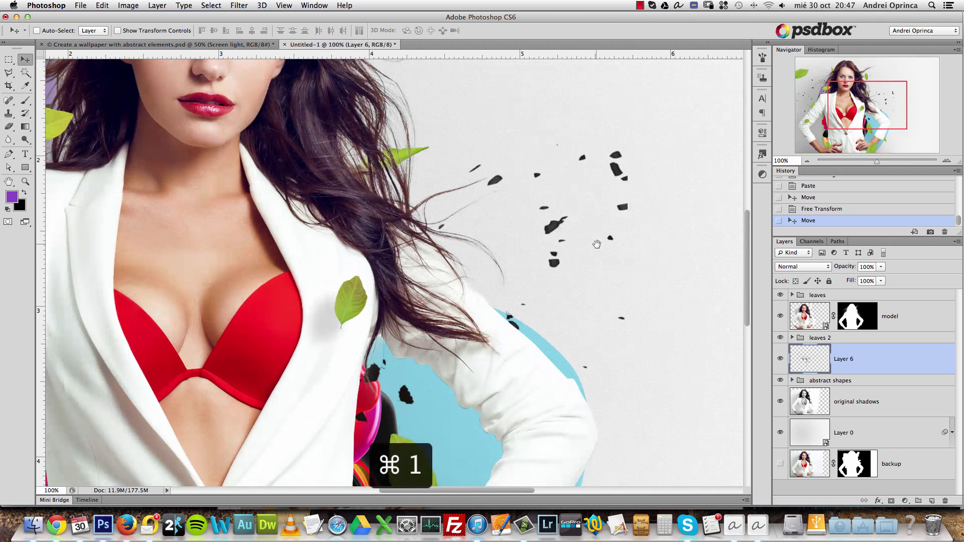
pyautogui.hscroll(-10, 554, 259)
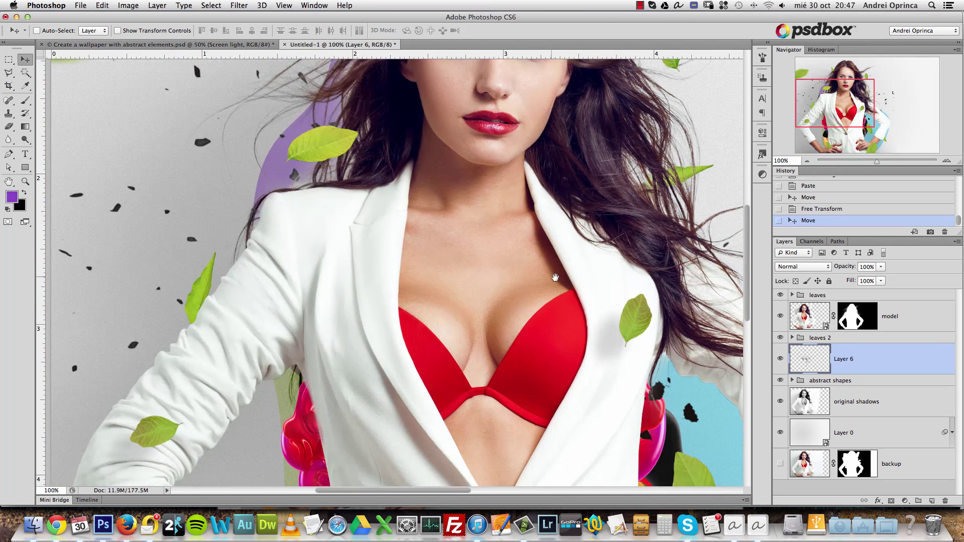
pyautogui.scroll(-3, 442, 259)
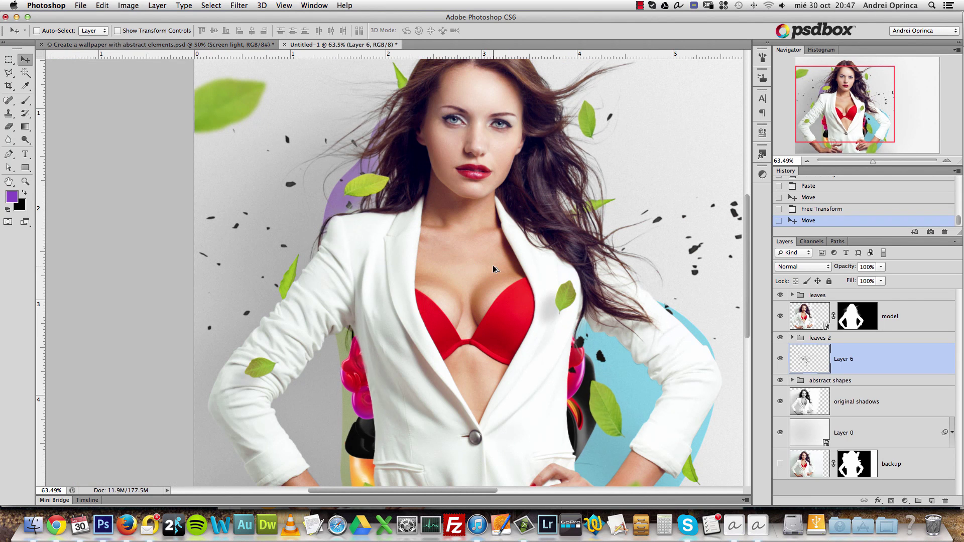
pyautogui.hscroll(3, 512, 281)
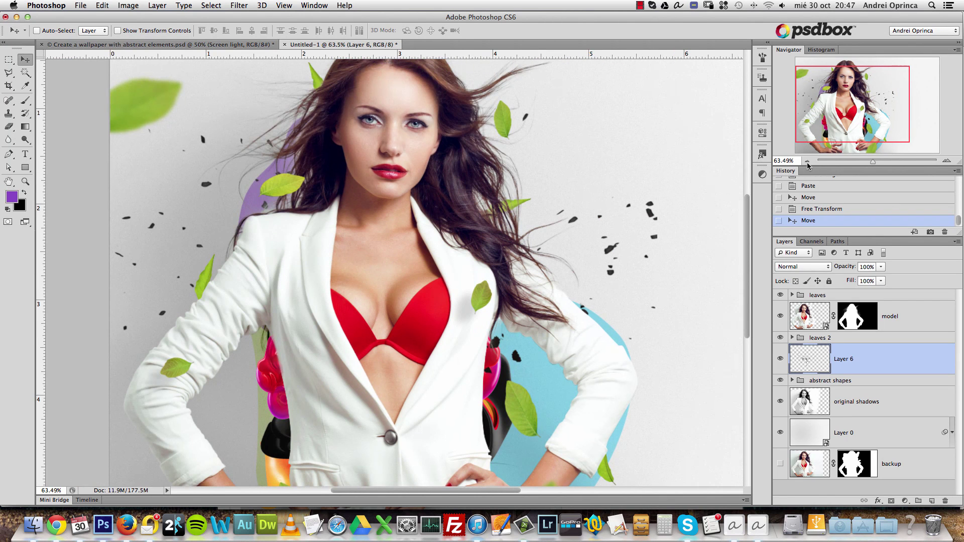
pyautogui.click(806, 161)
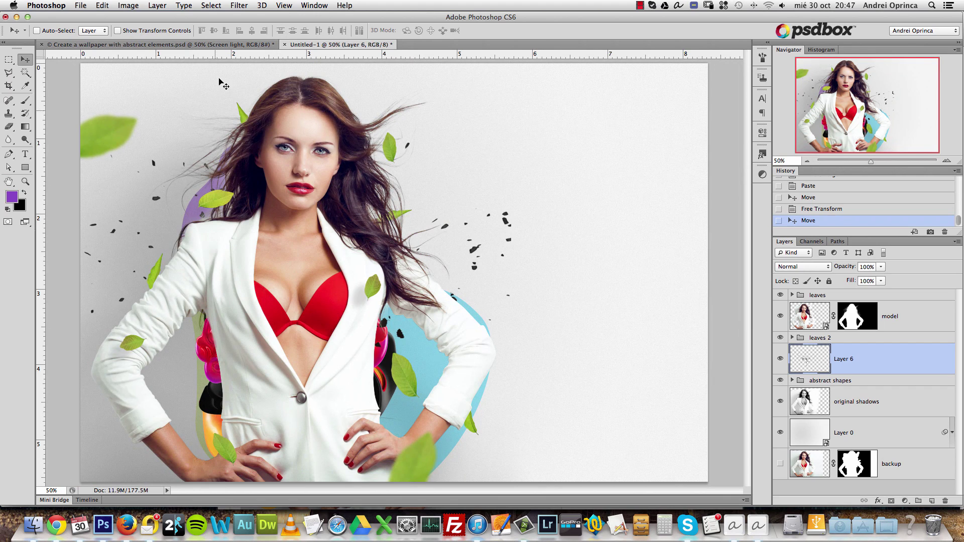
# Preview the light streaks image 1160149_68972992.jpg in Finder's Stock folder and open it in Photoshop CS6.
pyautogui.click(33, 524)
pyautogui.click(247, 78)
pyautogui.press('space')
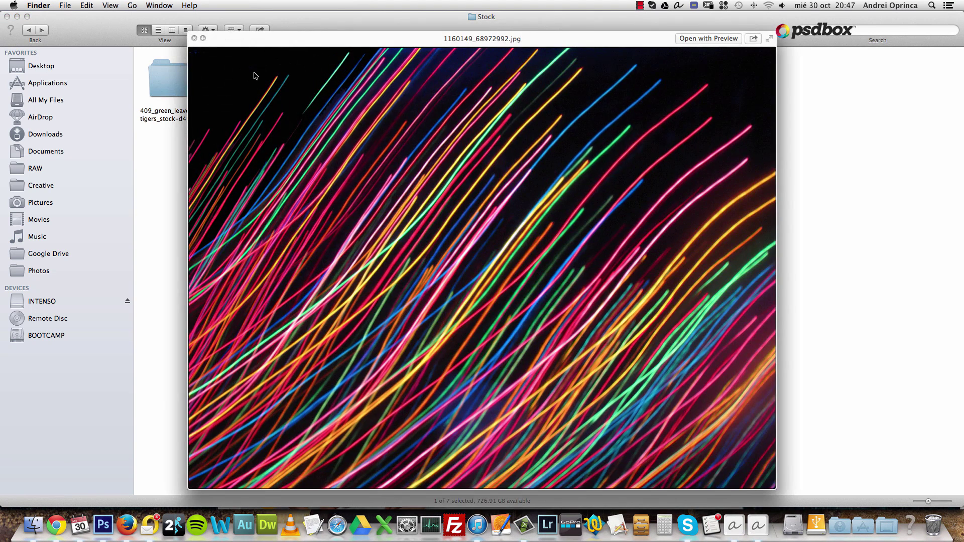
pyautogui.press('space')
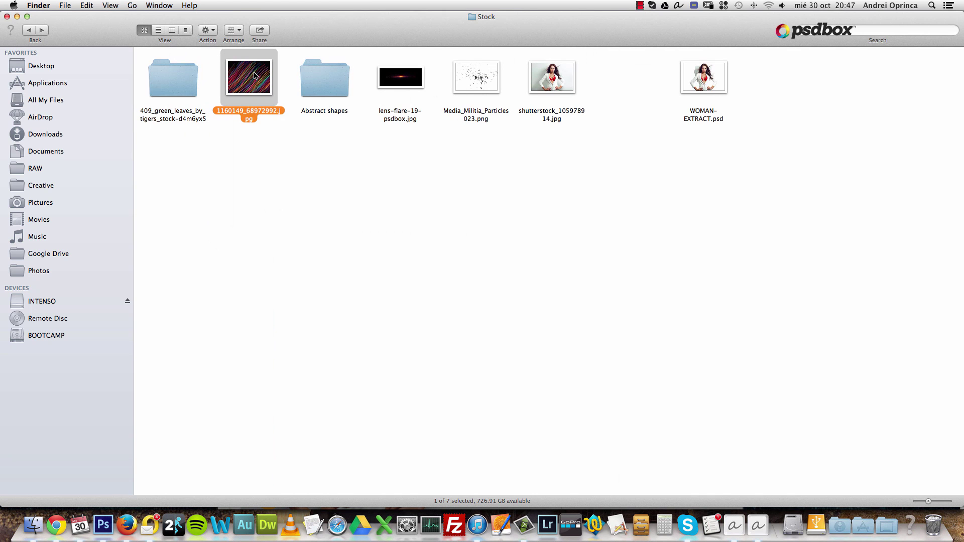
pyautogui.press('space')
pyautogui.press('space')
pyautogui.press('space')
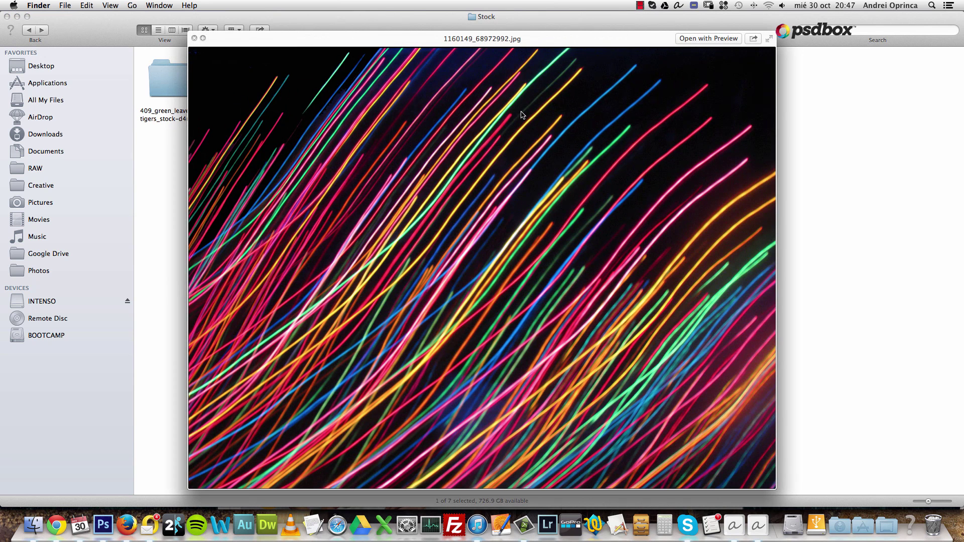
pyautogui.press('space')
pyautogui.rightClick(245, 87)
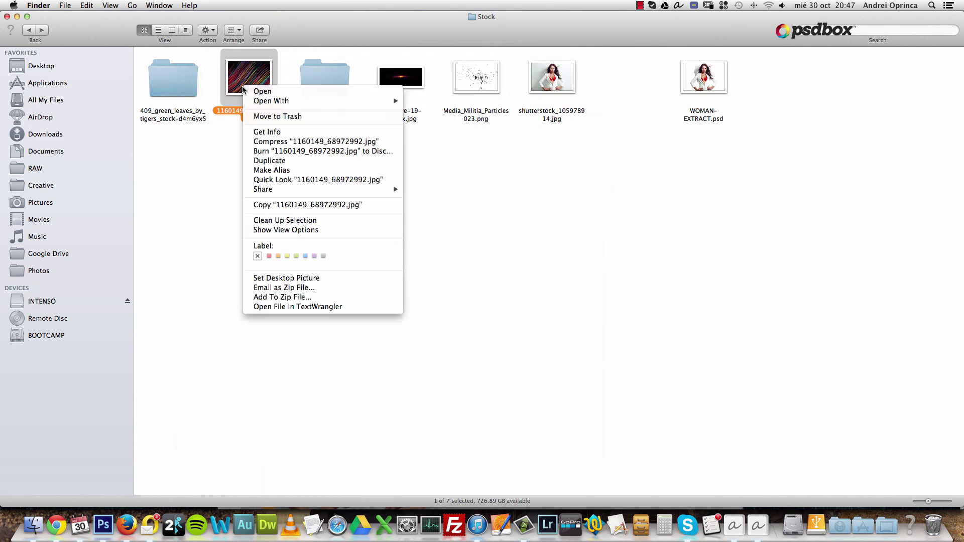
pyautogui.moveTo(279, 103)
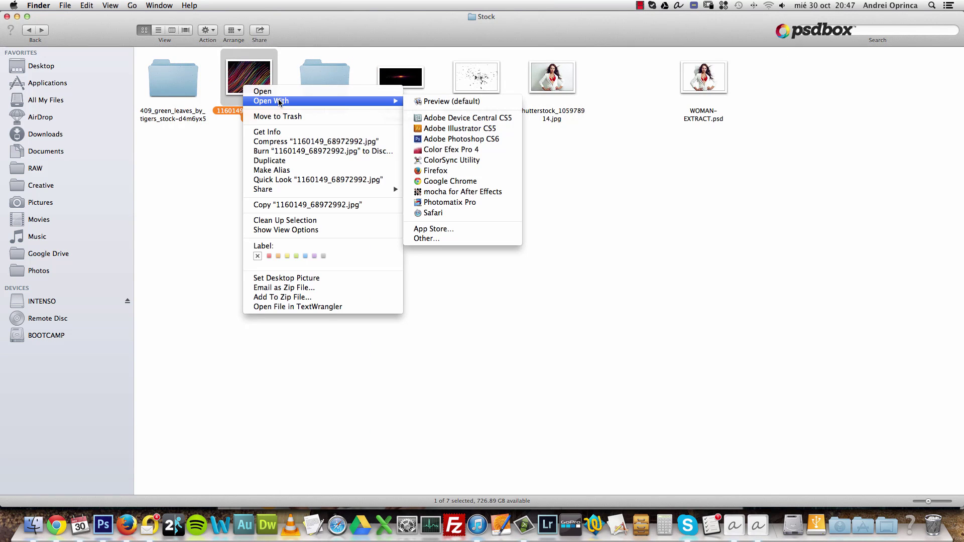
pyautogui.click(453, 139)
# Copy the entire light streaks image and close its document.
pyautogui.press('super+a')
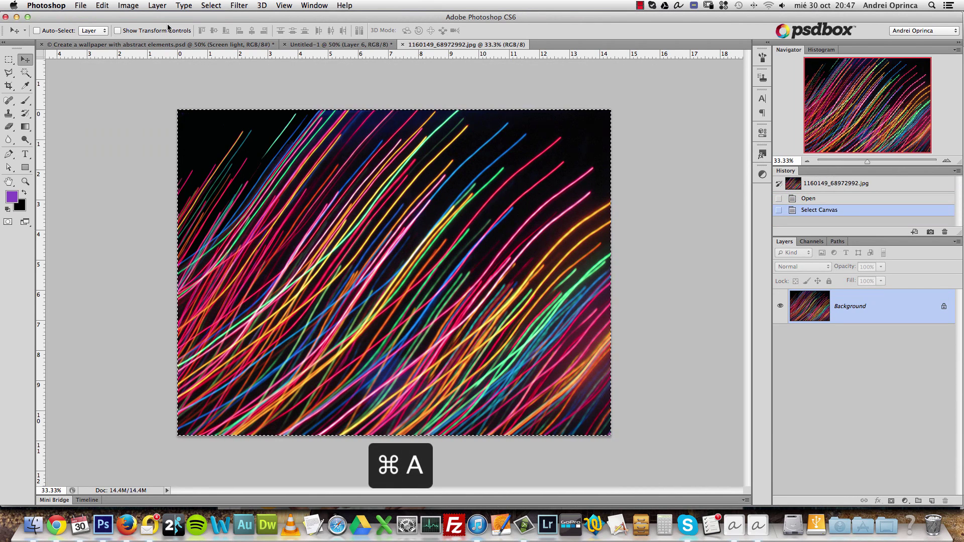
pyautogui.press('super+c')
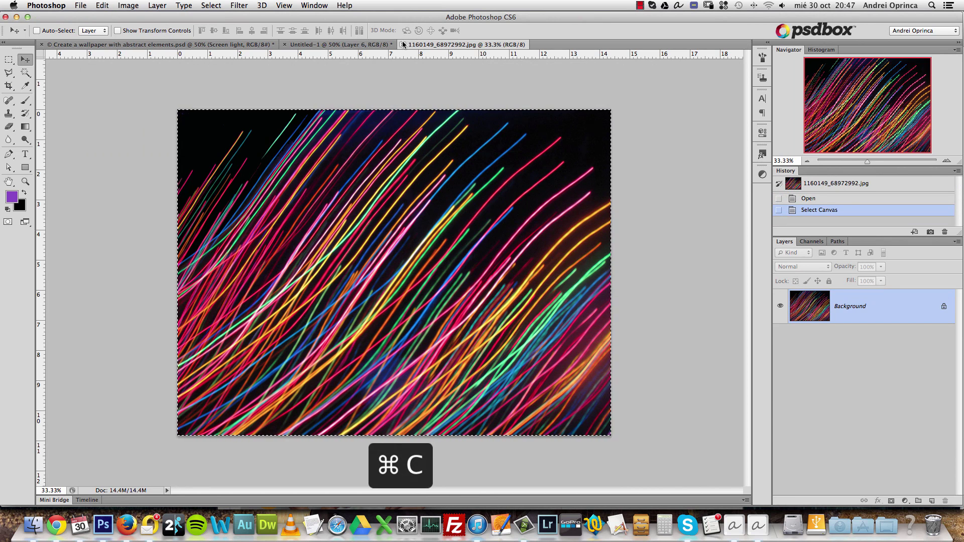
pyautogui.click(402, 44)
# Rename the pasted particles layer as "particles" and paste the light streaks image above it.
pyautogui.doubleClick(843, 359)
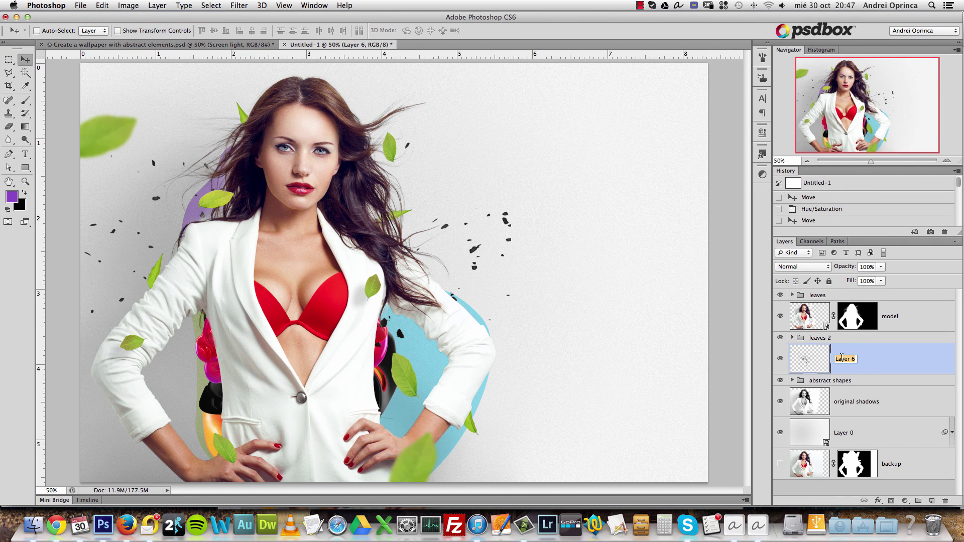
pyautogui.write('particles')
pyautogui.press('Return')
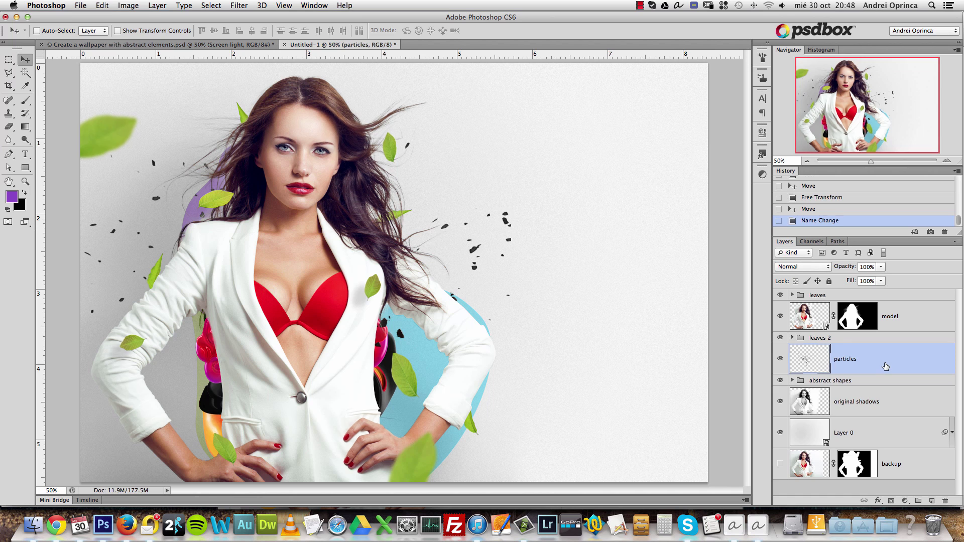
pyautogui.press('super+v')
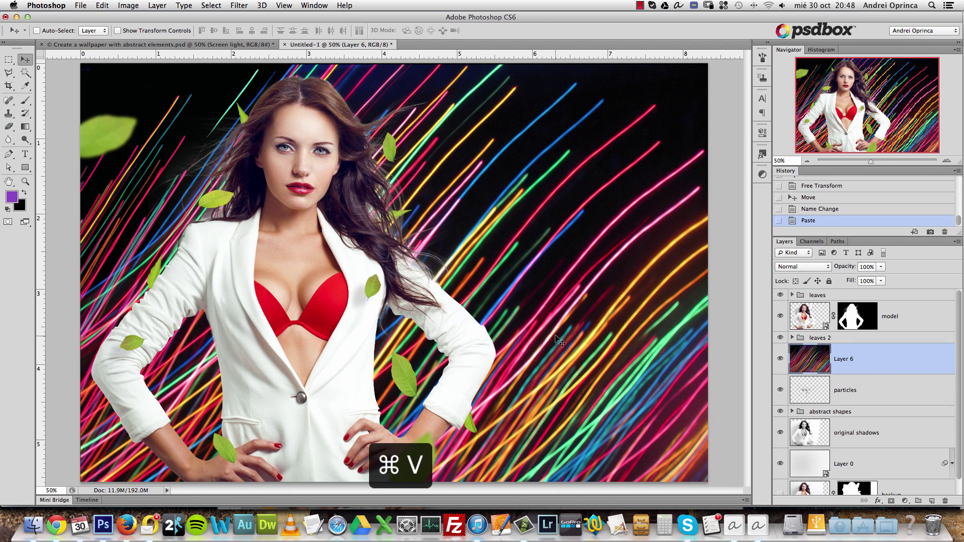
# Reposition the light streaks image over the particles, clip it to the particles layer, and shift it to adjust the colours picked up.
pyautogui.moveTo(568, 386); pyautogui.dragTo(507, 276)
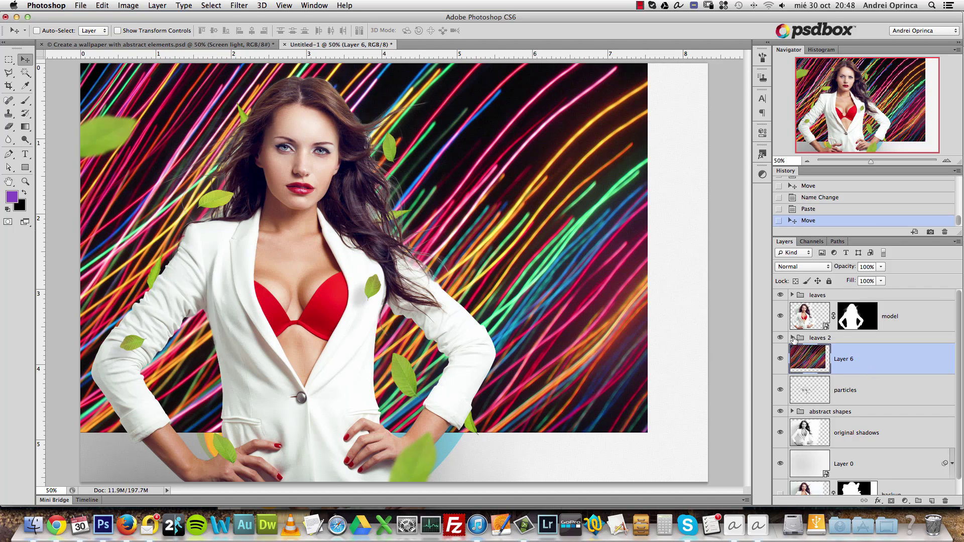
pyautogui.click(779, 357)
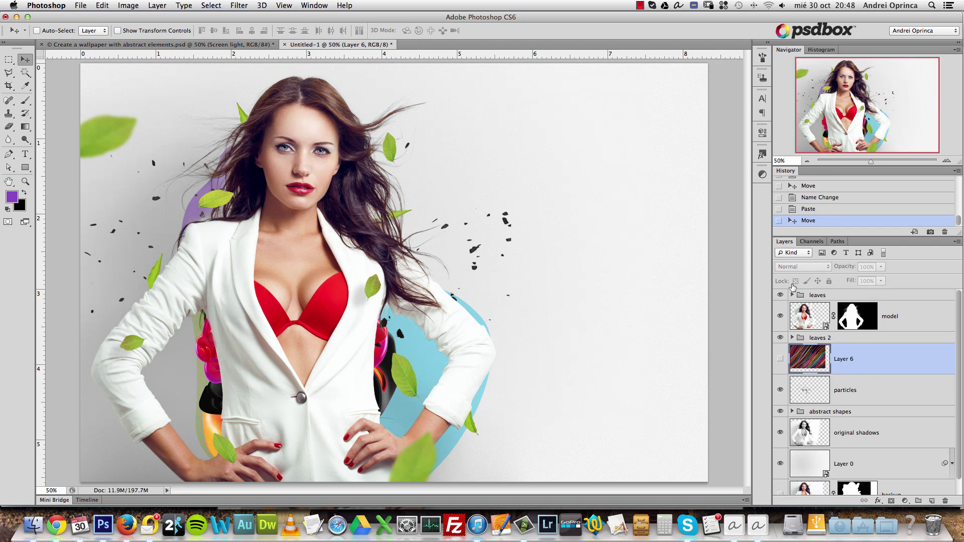
pyautogui.click(779, 358)
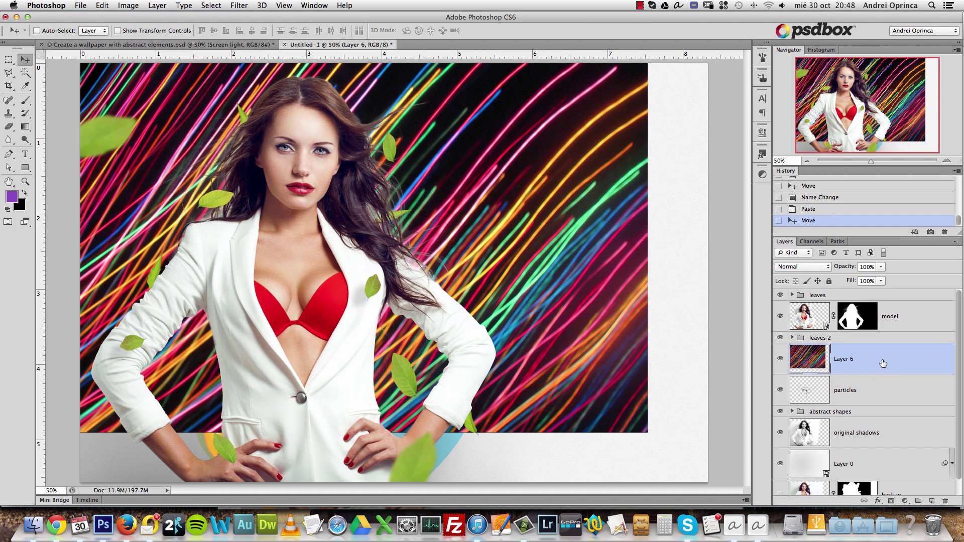
pyautogui.rightClick(886, 360)
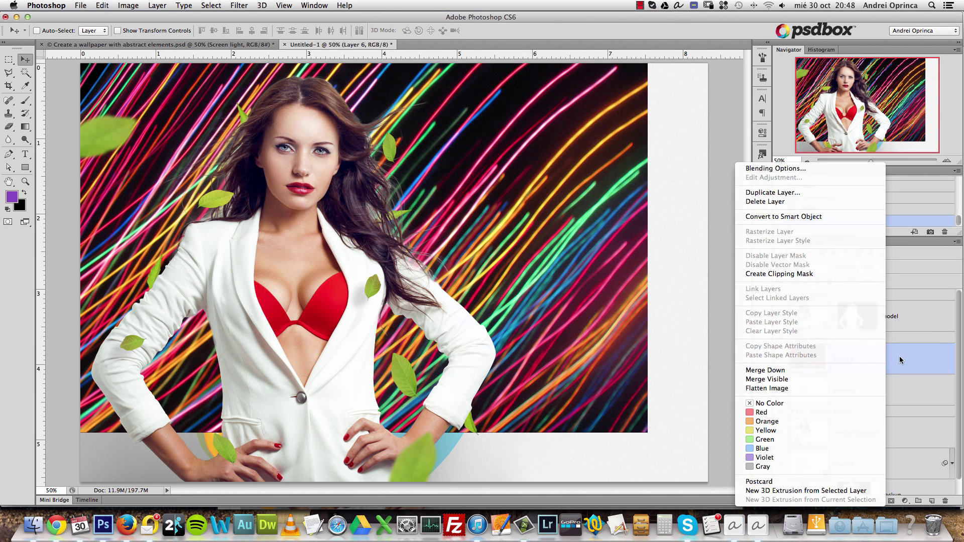
pyautogui.click(797, 274)
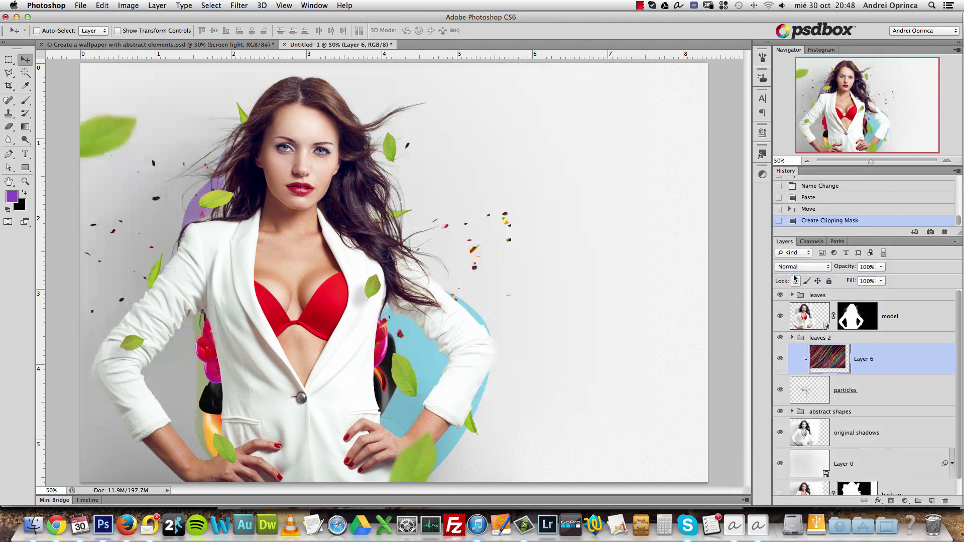
pyautogui.moveTo(523, 228)
pyautogui.mouseDown()
pyautogui.moveTo(500, 191)
pyautogui.moveTo(486, 194)
pyautogui.mouseUp()
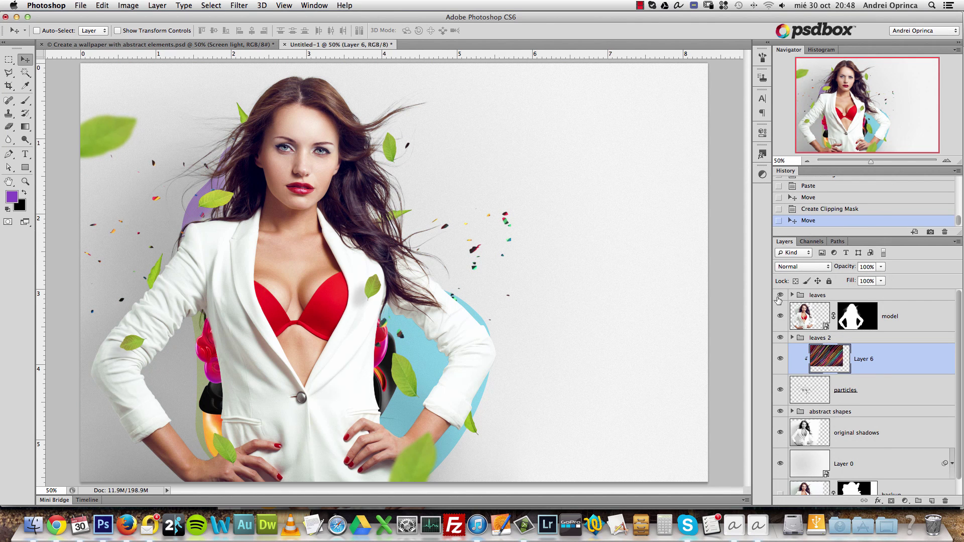
# Rename the clipped light streaks layer as "colors".
pyautogui.doubleClick(859, 358)
pyautogui.write('colors')
pyautogui.press('Return')
# Shift the clipped streaks to vary the colours of the particles beside the model's hair, and release and reapply the clipping mask.
pyautogui.press('super+1')
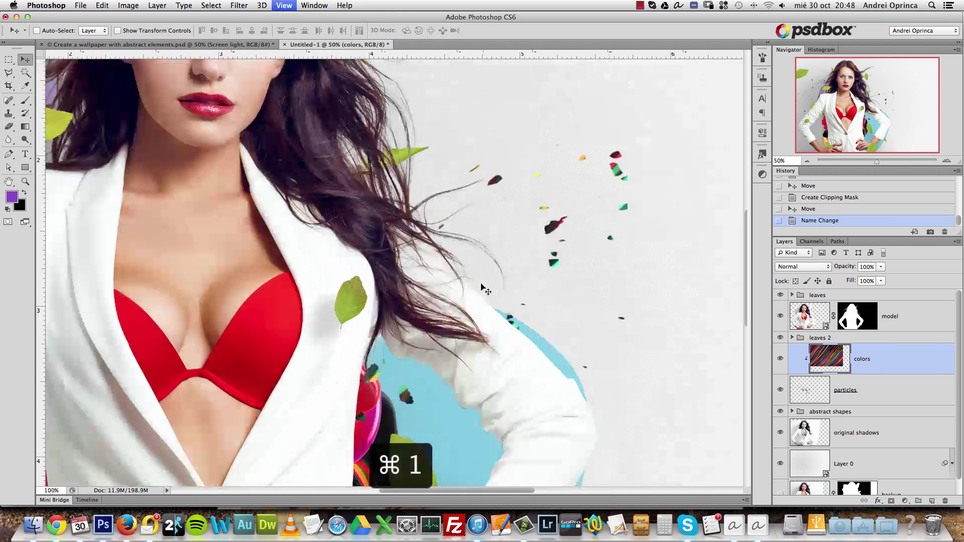
pyautogui.moveTo(576, 279); pyautogui.dragTo(548, 294)
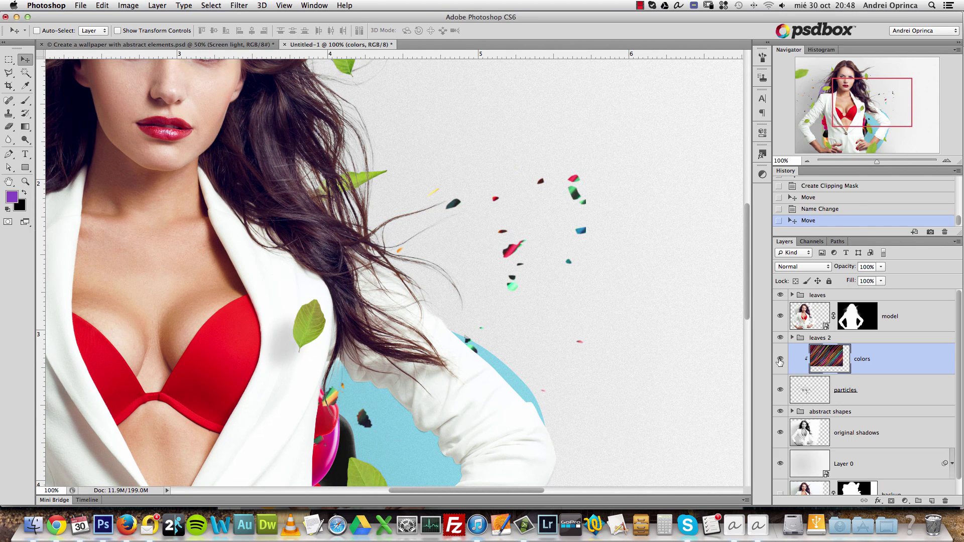
pyautogui.keyDown('alt'); pyautogui.click(863, 374); pyautogui.keyUp('alt')
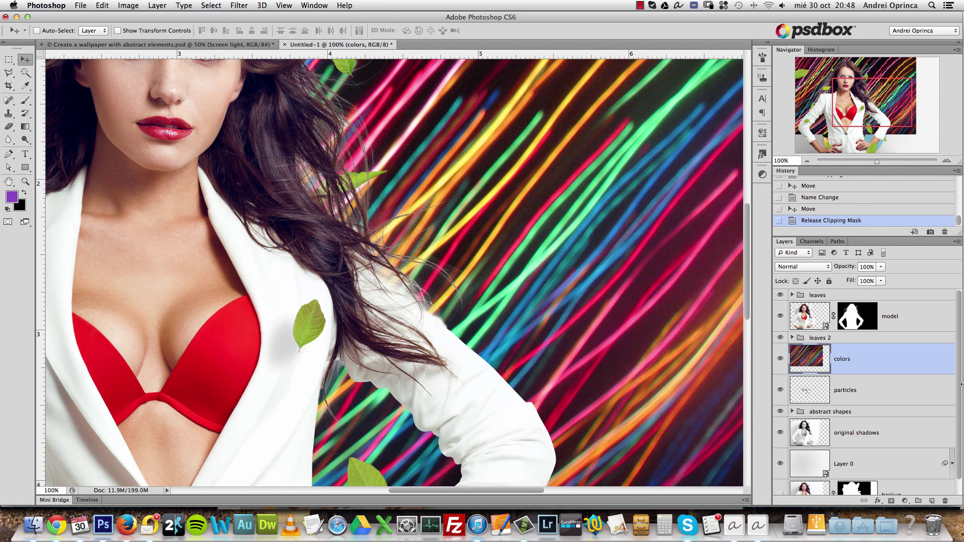
pyautogui.keyDown('alt'); pyautogui.click(910, 375); pyautogui.keyUp('alt')
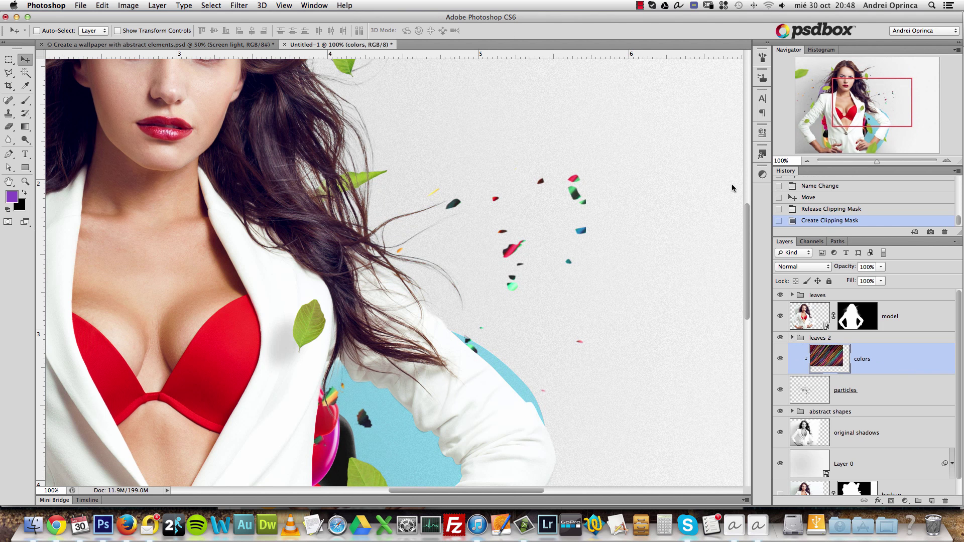
pyautogui.click(239, 6)
pyautogui.moveTo(276, 123)
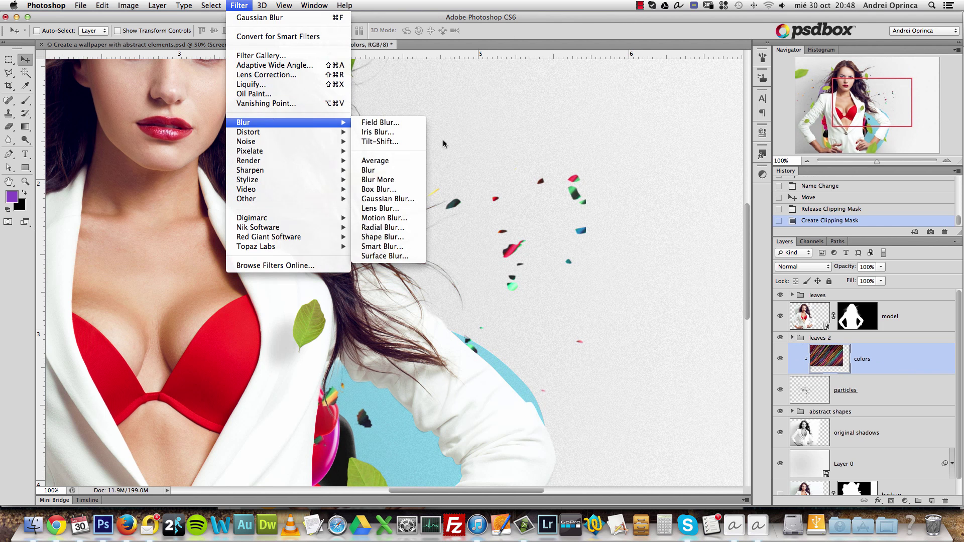
pyautogui.click(397, 199)
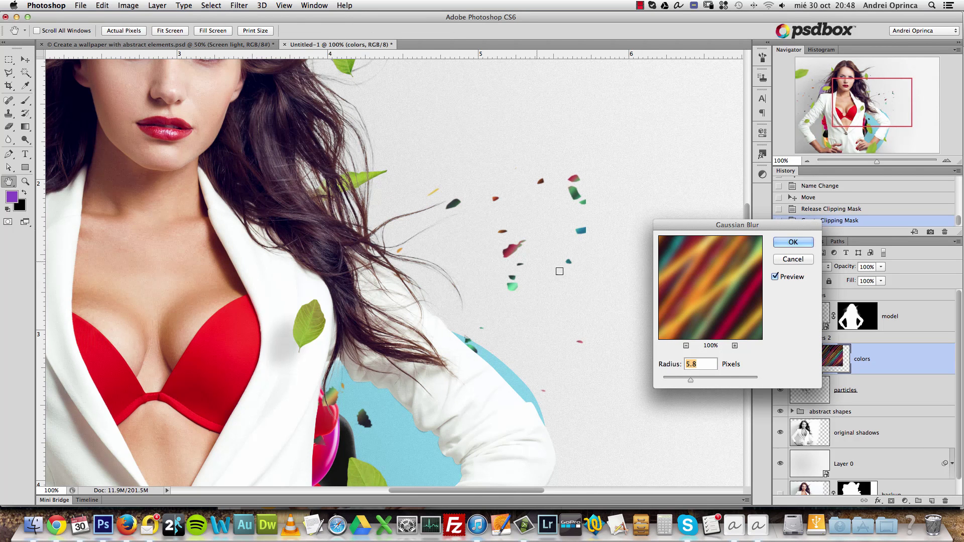
pyautogui.moveTo(690, 380); pyautogui.dragTo(677, 380)
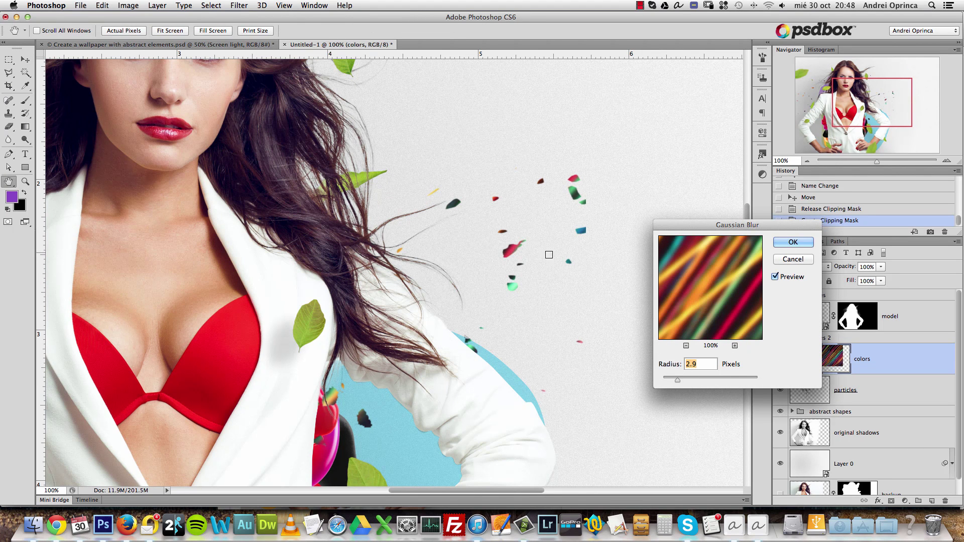
pyautogui.click(792, 262)
# Move the clipped colors layer slightly upward to change the colours of the particles around the model's shoulder on the purple shape's side.
pyautogui.press('v')
pyautogui.hscroll(-10, 238, 255)
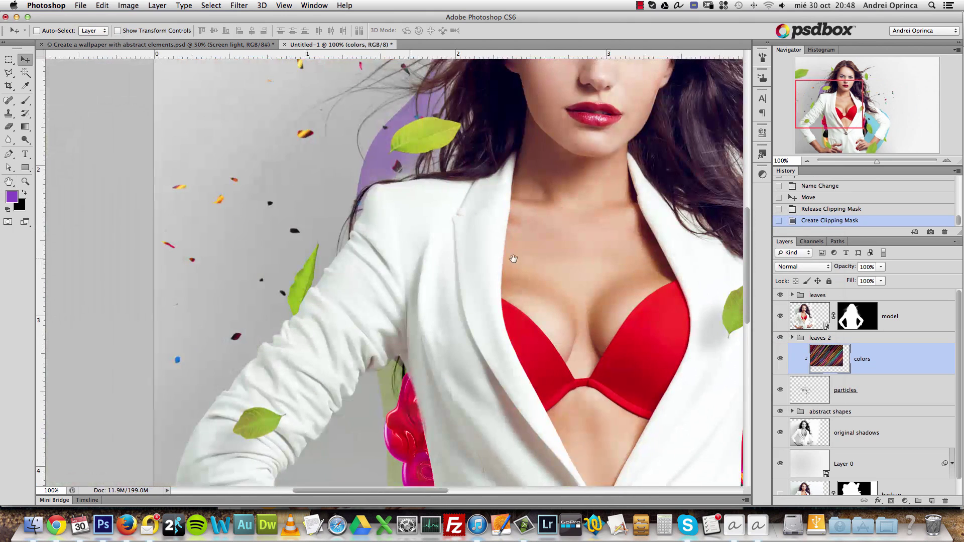
pyautogui.hscroll(2, 238, 254)
pyautogui.moveTo(321, 226); pyautogui.dragTo(328, 210)
pyautogui.press('super+0')
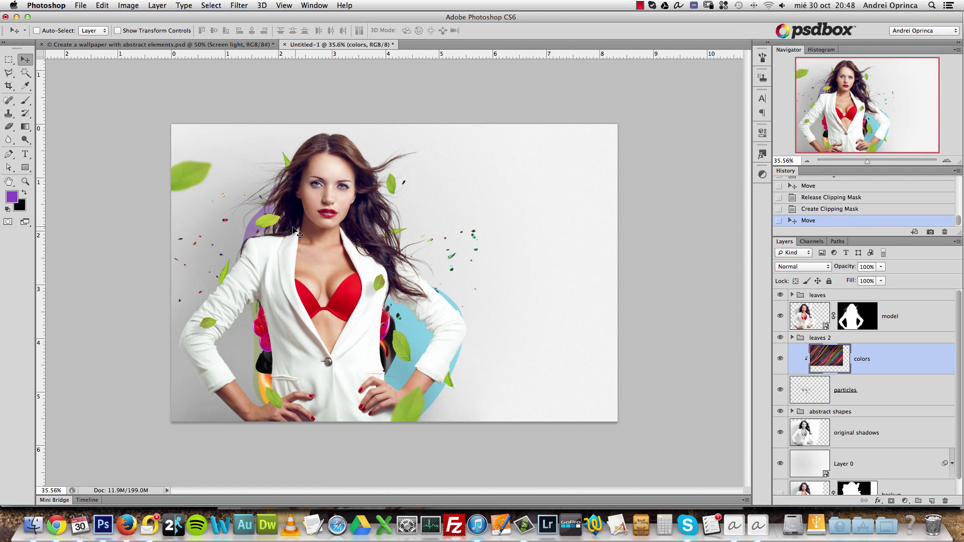
pyautogui.press('super+equal')
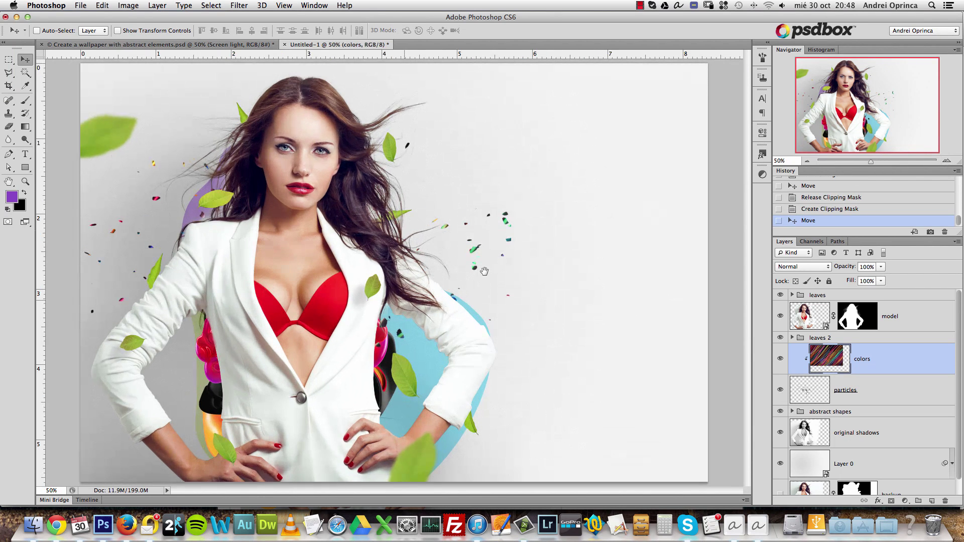
# Add a new layer named "screen lights" above the leaves group and set its blend mode to Screen.
pyautogui.click(914, 299)
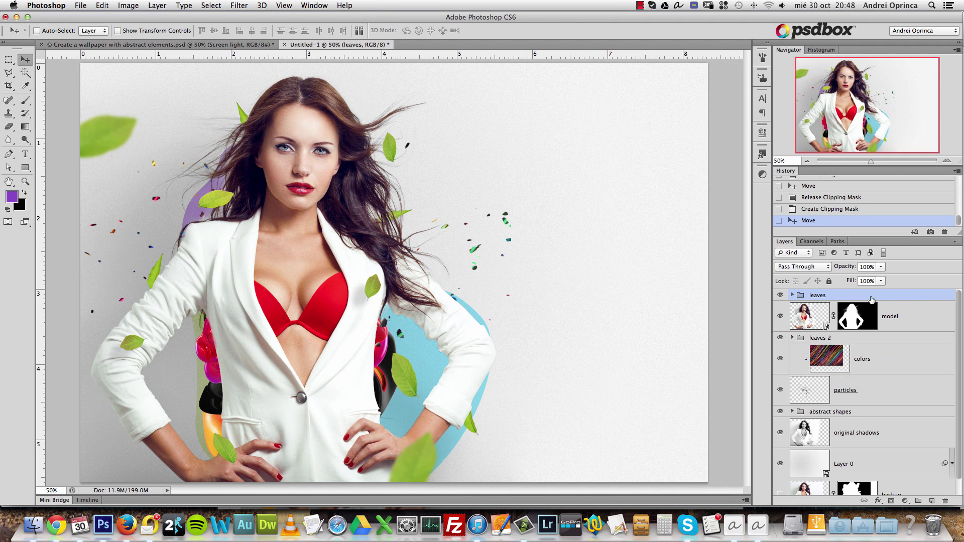
pyautogui.click(932, 501)
pyautogui.doubleClick(842, 304)
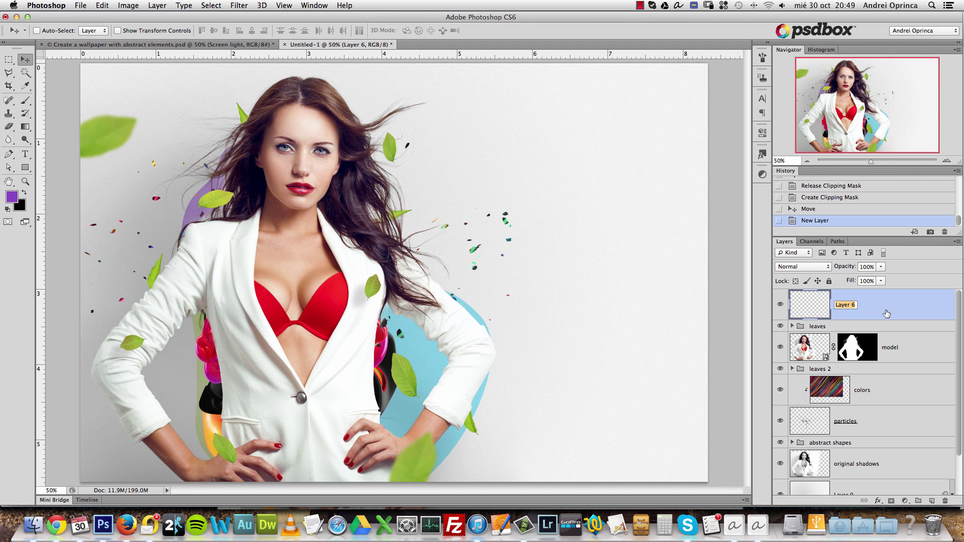
pyautogui.write('screen lights')
pyautogui.press('Return')
pyautogui.click(812, 267)
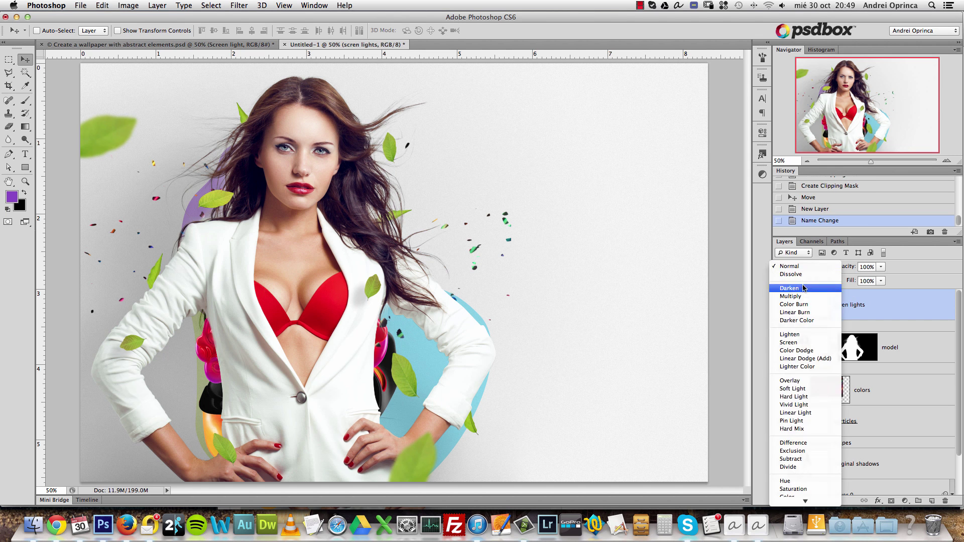
pyautogui.click(805, 343)
pyautogui.doubleClick(843, 305)
pyautogui.click(845, 304)
pyautogui.write('e')
pyautogui.press('Return')
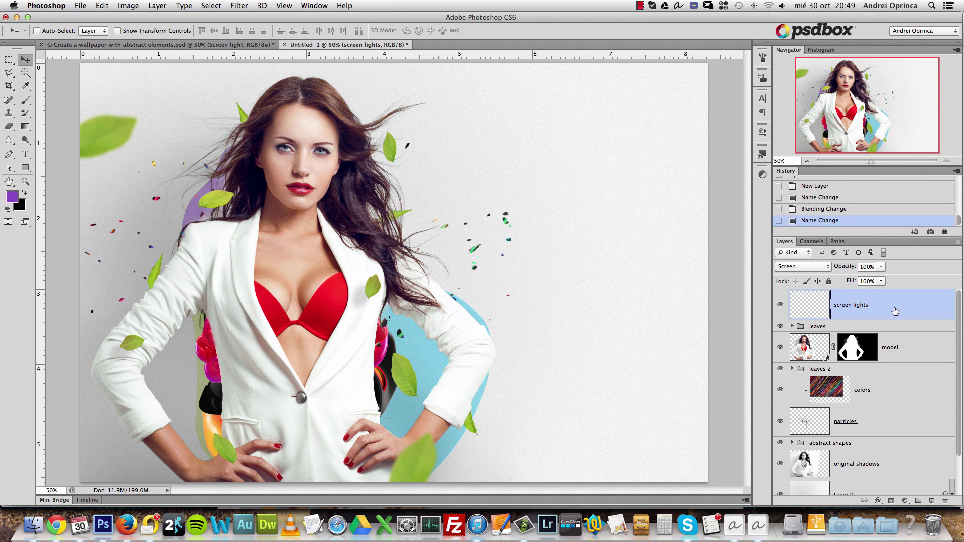
# Set up a soft Brush with 0% hardness and a size of 500 px.
pyautogui.click(25, 100)
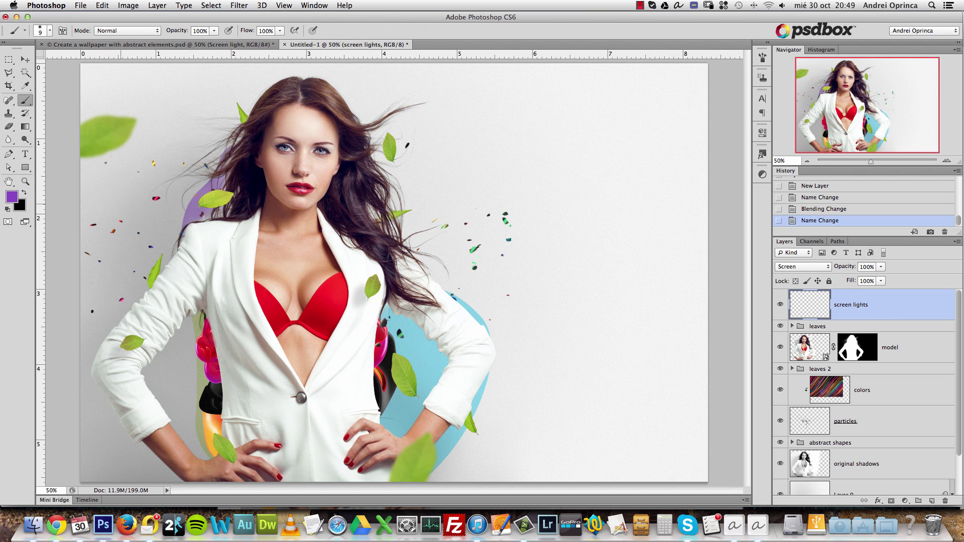
pyautogui.rightClick(496, 173)
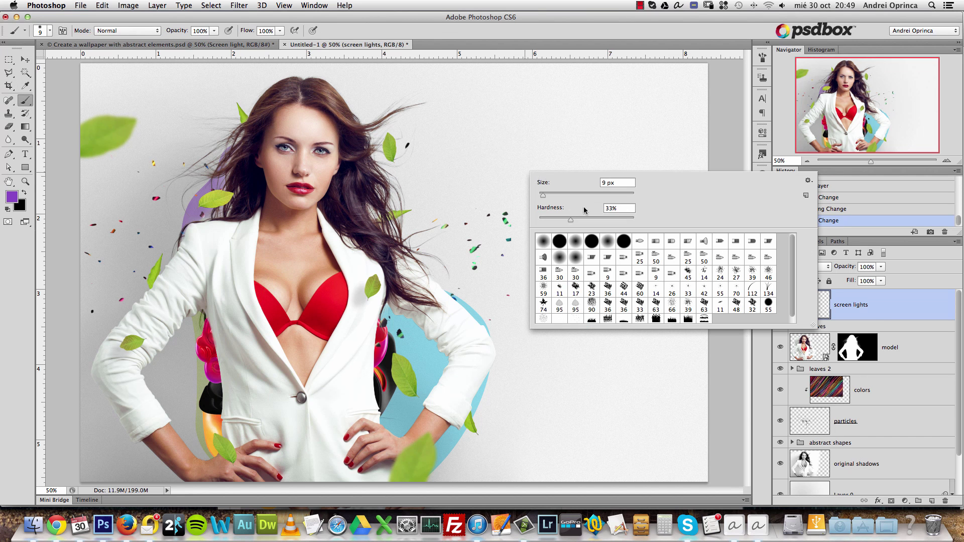
pyautogui.moveTo(543, 197); pyautogui.dragTo(622, 199)
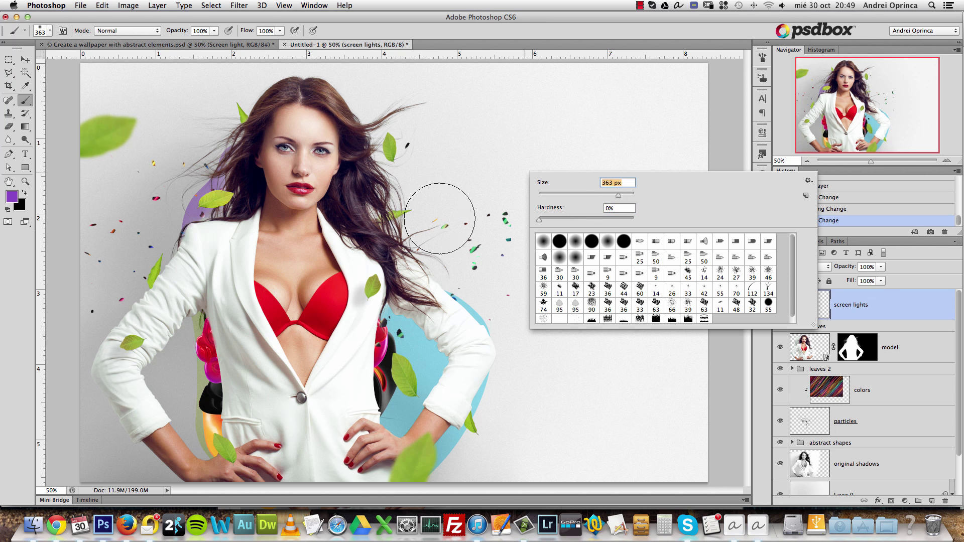
pyautogui.click(838, 292)
pyautogui.press(']')
pyautogui.press(']')
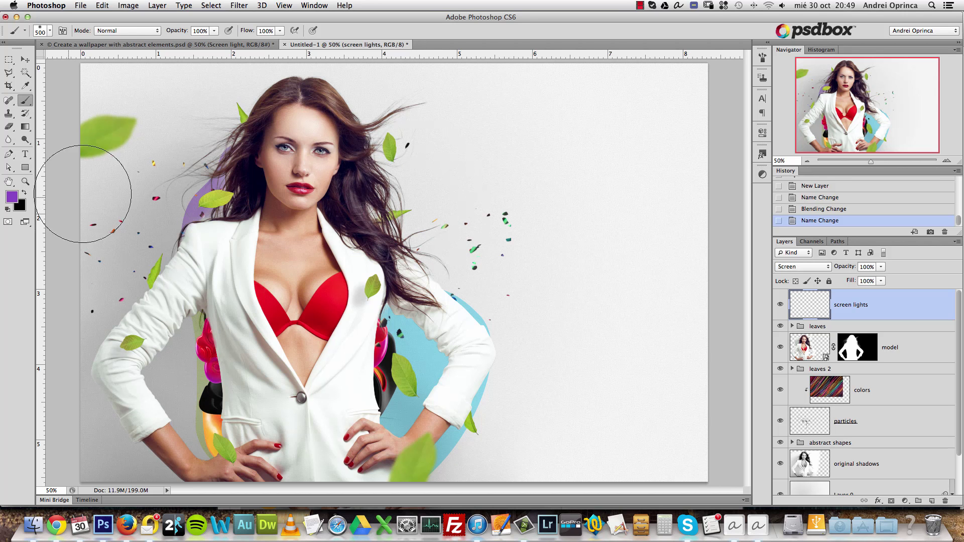
# Set the background colour to bright violet and paint one purple glow over the hair beside the purple abstract shape.
pyautogui.click(19, 204)
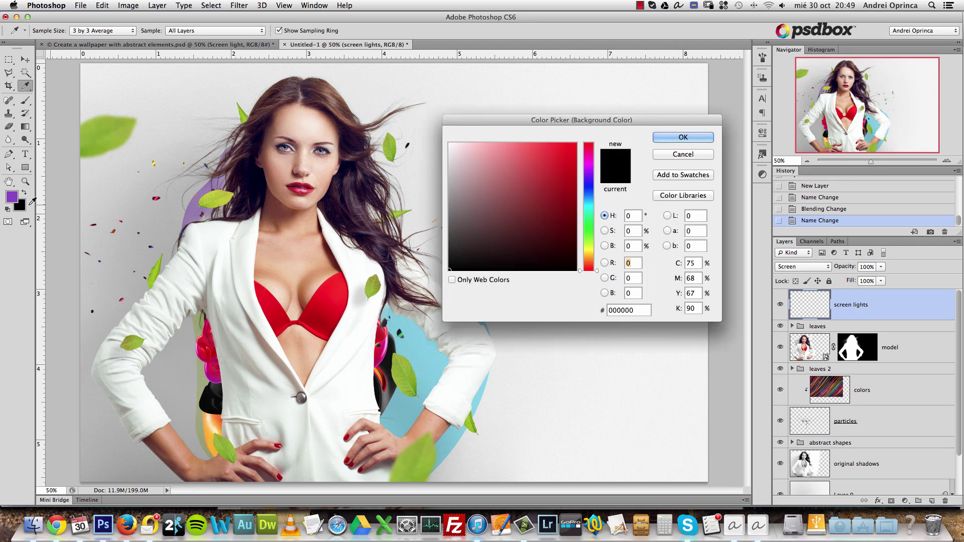
pyautogui.click(590, 173)
pyautogui.moveTo(567, 158)
pyautogui.mouseDown()
pyautogui.moveTo(503, 131)
pyautogui.moveTo(520, 135)
pyautogui.mouseUp()
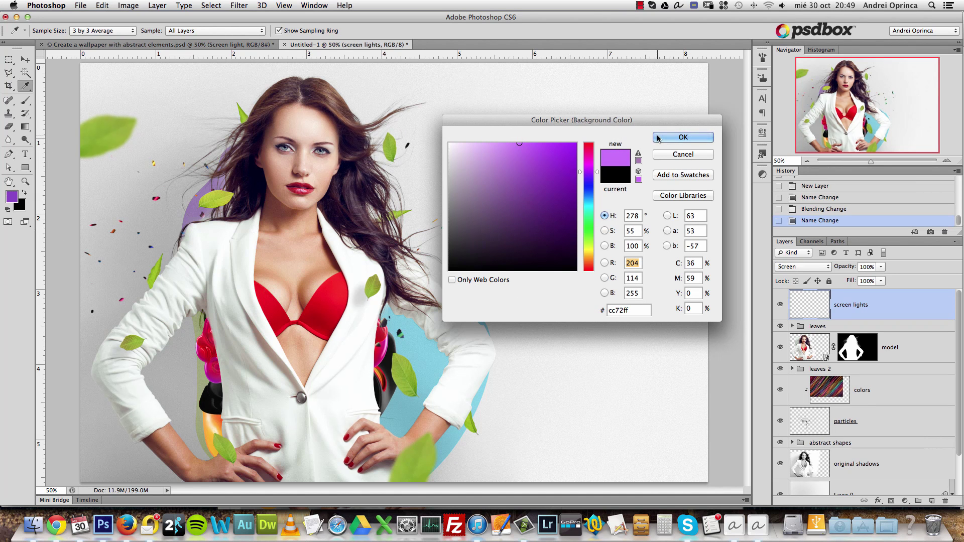
pyautogui.click(533, 140)
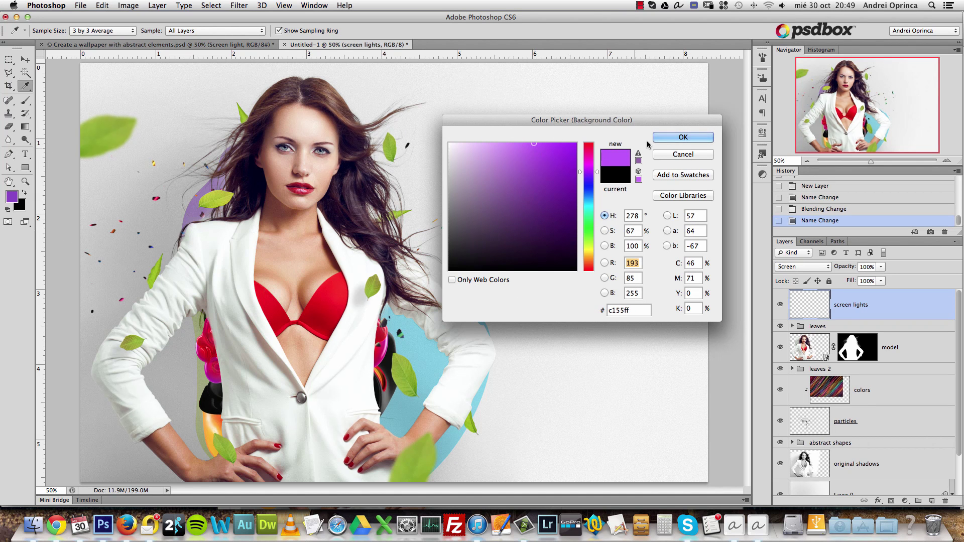
pyautogui.moveTo(594, 181); pyautogui.dragTo(589, 176)
pyautogui.click(682, 138)
pyautogui.press('b')
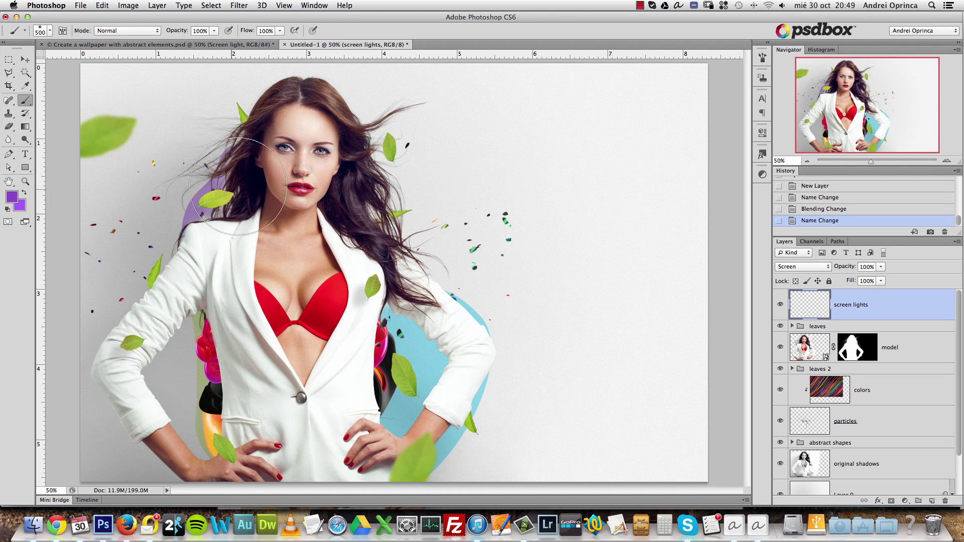
pyautogui.click(232, 192)
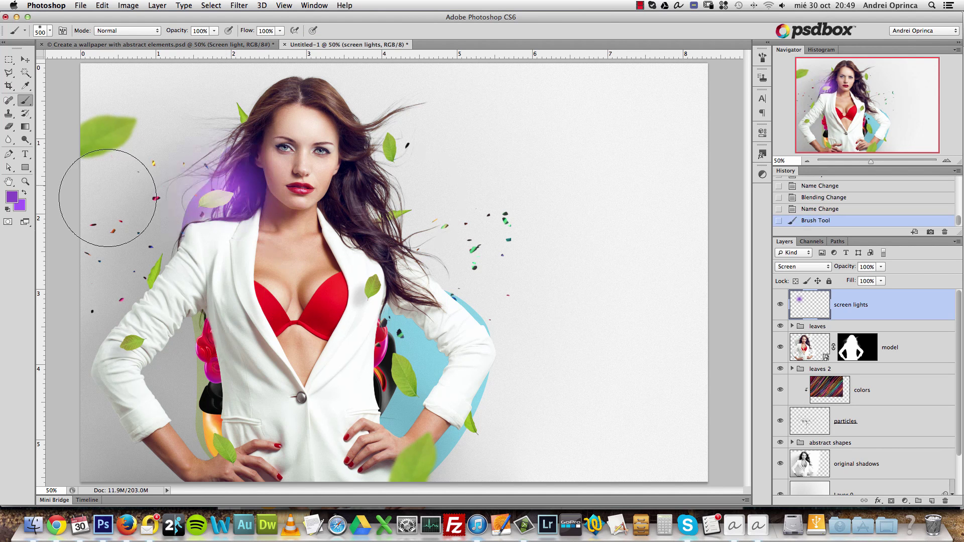
# Set the foreground colour to blue #449ecc and paint a glow over the hair ends above the light blue shape.
pyautogui.click(13, 196)
pyautogui.moveTo(584, 194); pyautogui.dragTo(586, 200)
pyautogui.click(683, 137)
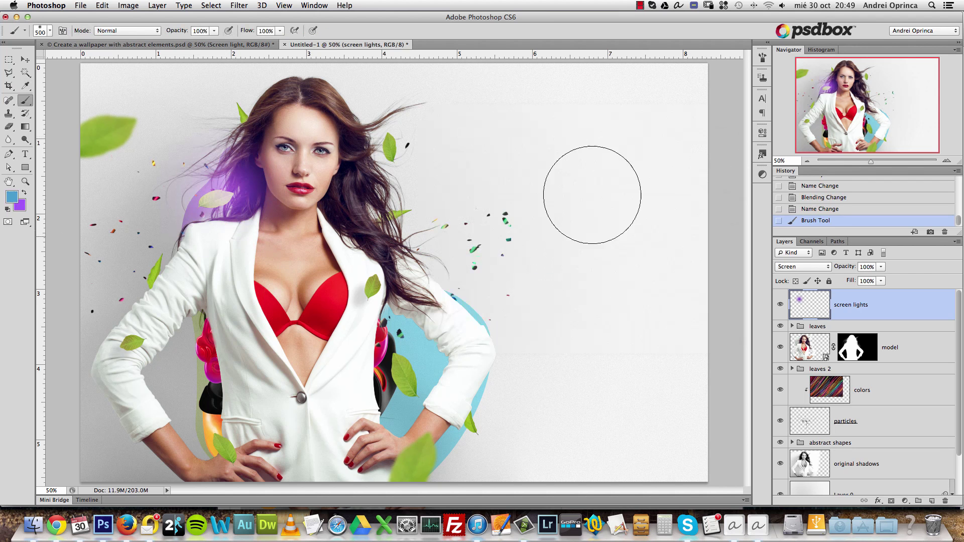
pyautogui.click(408, 298)
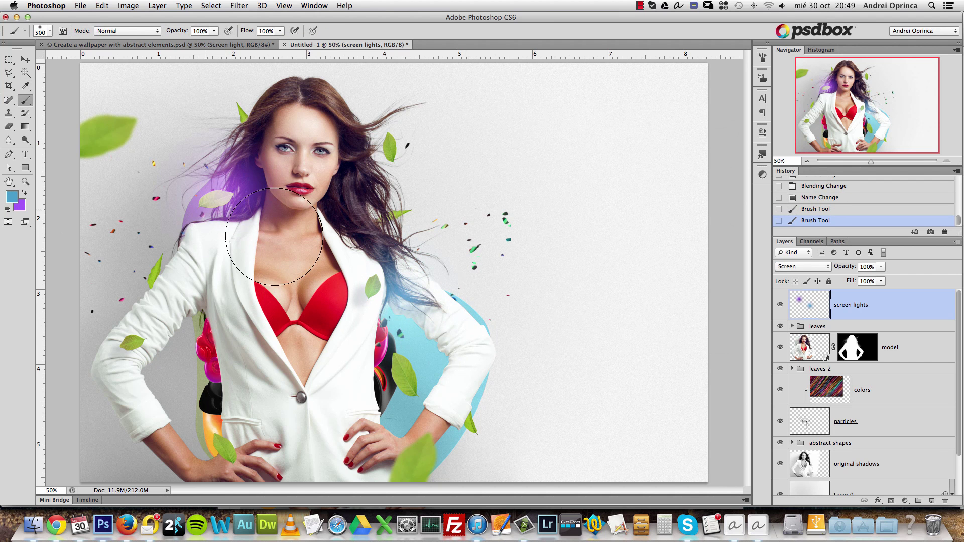
# Set the foreground colour to orange #e38427 and paint a glow over the orange abstract shape beside the model's waist.
pyautogui.click(12, 196)
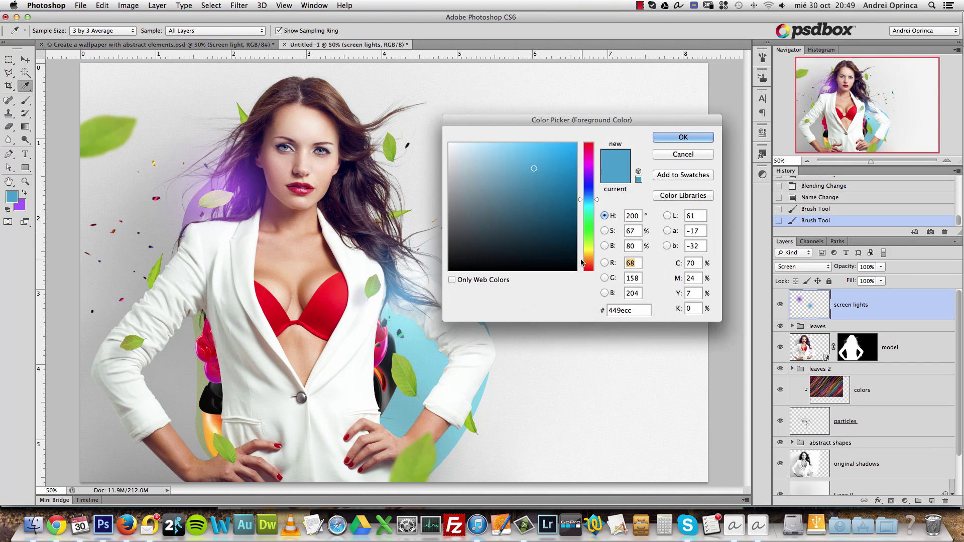
pyautogui.click(582, 257)
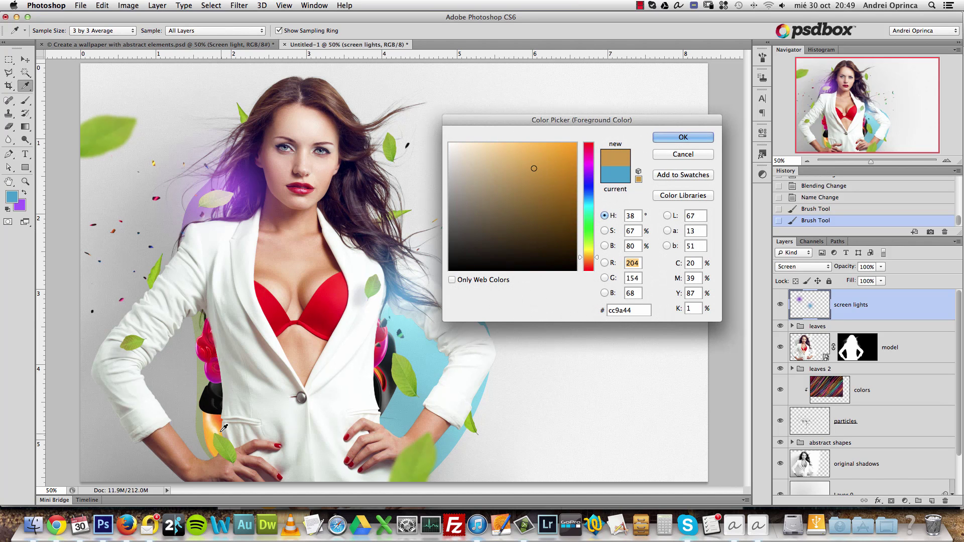
pyautogui.click(587, 253)
pyautogui.click(588, 261)
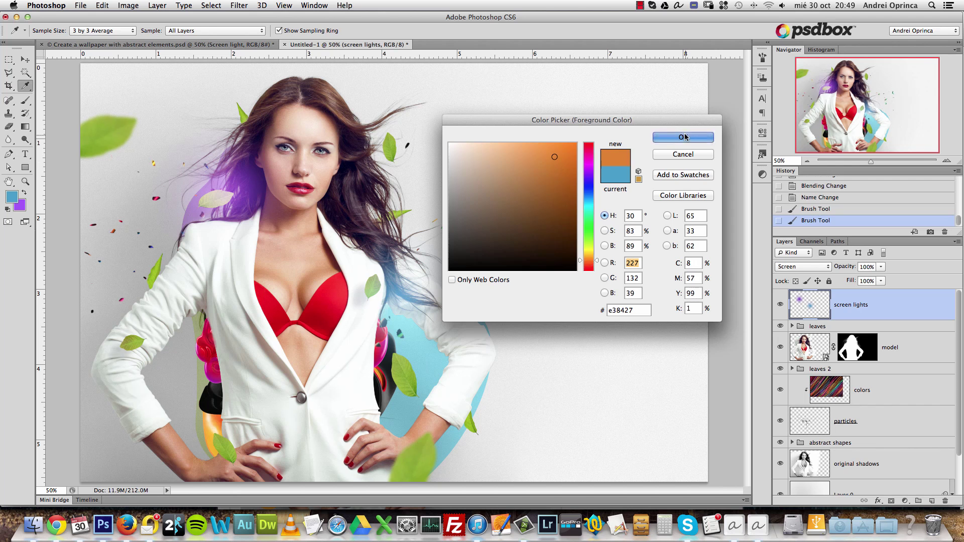
pyautogui.click(683, 137)
pyautogui.press('b')
pyautogui.moveTo(213, 402); pyautogui.dragTo(218, 424)
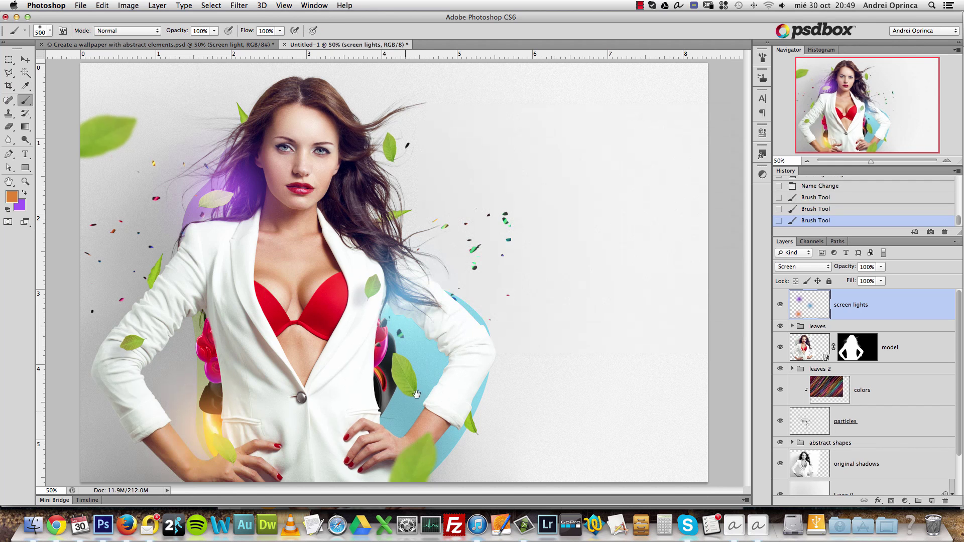
# Try a teal #138687 glow over the hair beside the face, above the blue glow, and undo it.
pyautogui.click(13, 198)
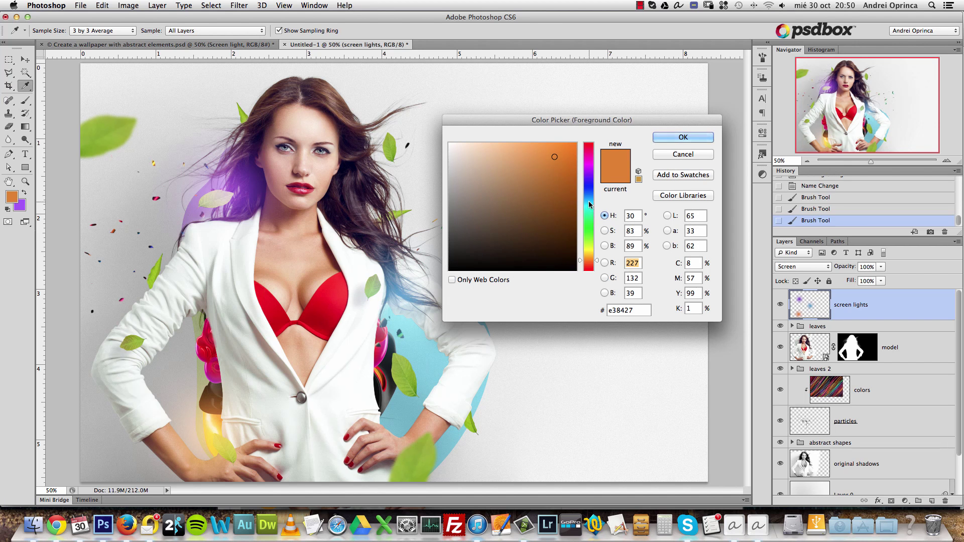
pyautogui.moveTo(591, 217)
pyautogui.mouseDown()
pyautogui.moveTo(591, 250)
pyautogui.moveTo(591, 200)
pyautogui.moveTo(550, 176)
pyautogui.moveTo(558, 202)
pyautogui.mouseUp()
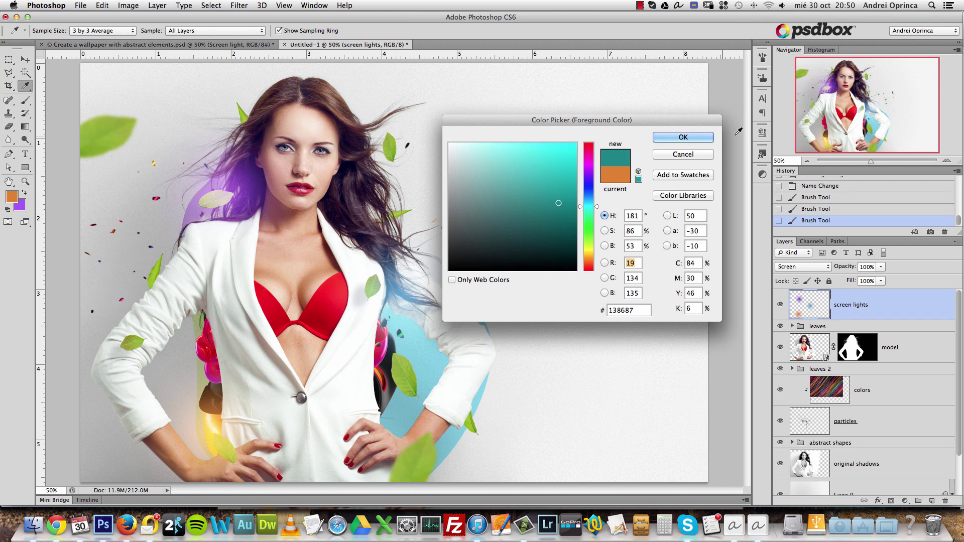
pyautogui.click(700, 140)
pyautogui.click(404, 212)
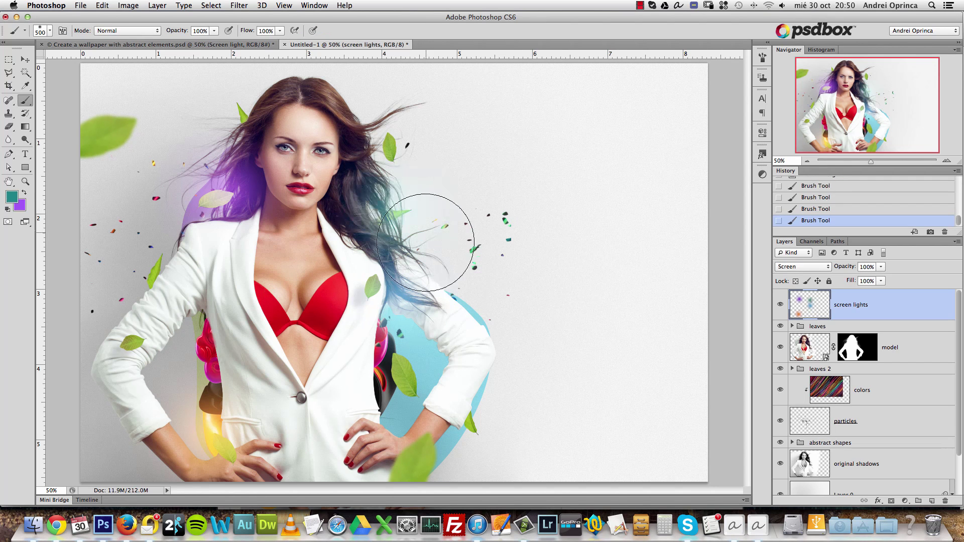
pyautogui.click(11, 196)
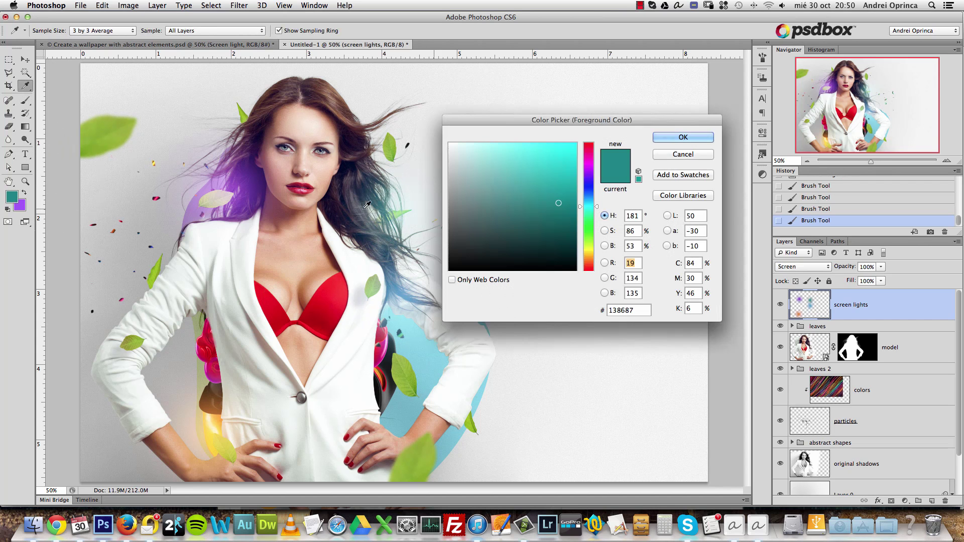
pyautogui.press('cmd+z')
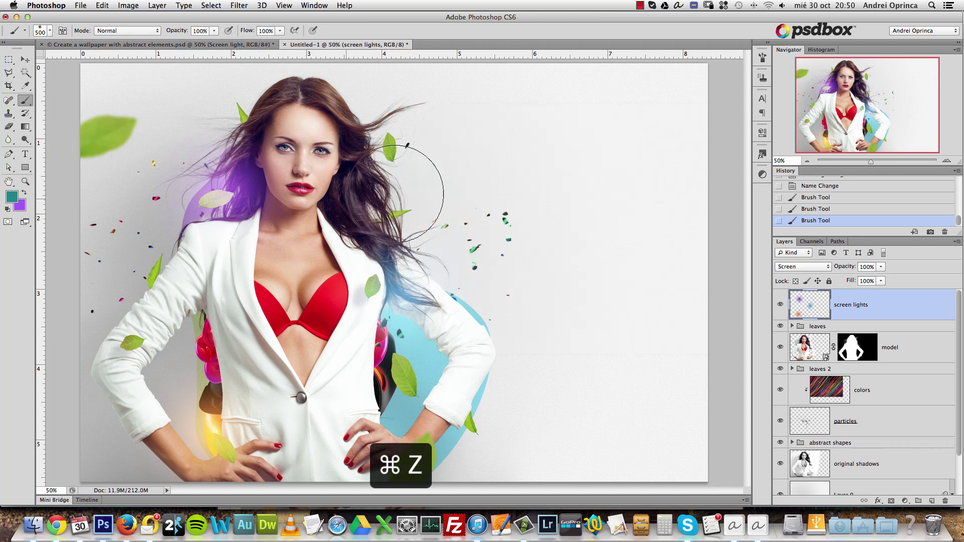
# Set the foreground colour to reddish orange #bd4e0b and paint a glow over the hair above the blue glow.
pyautogui.click(12, 196)
pyautogui.click(589, 263)
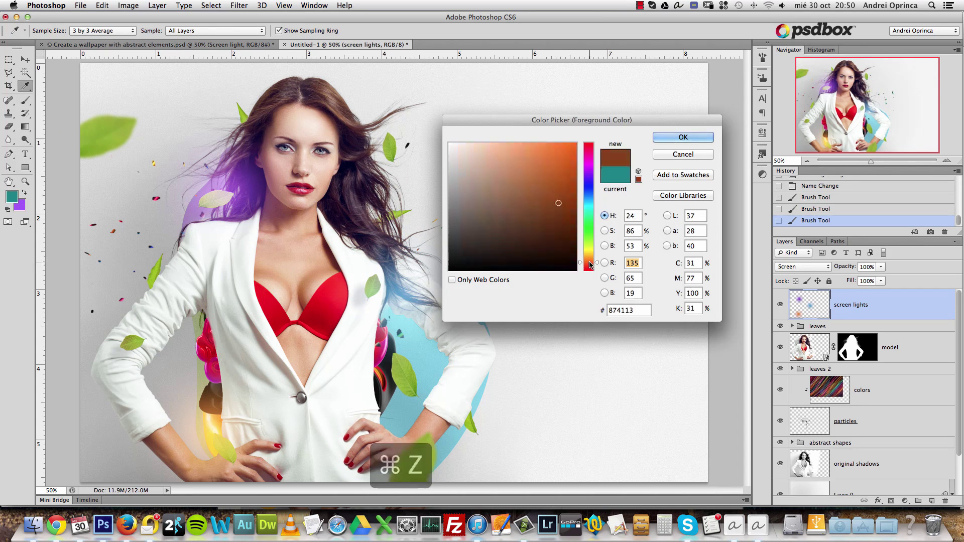
pyautogui.click(569, 175)
pyautogui.click(682, 140)
pyautogui.click(383, 209)
pyautogui.press('super+z')
pyautogui.click(395, 195)
pyautogui.press('super+z')
pyautogui.press('super+z')
# Set the foreground colour to dark crimson and reduce the brush size to 300 px.
pyautogui.click(11, 196)
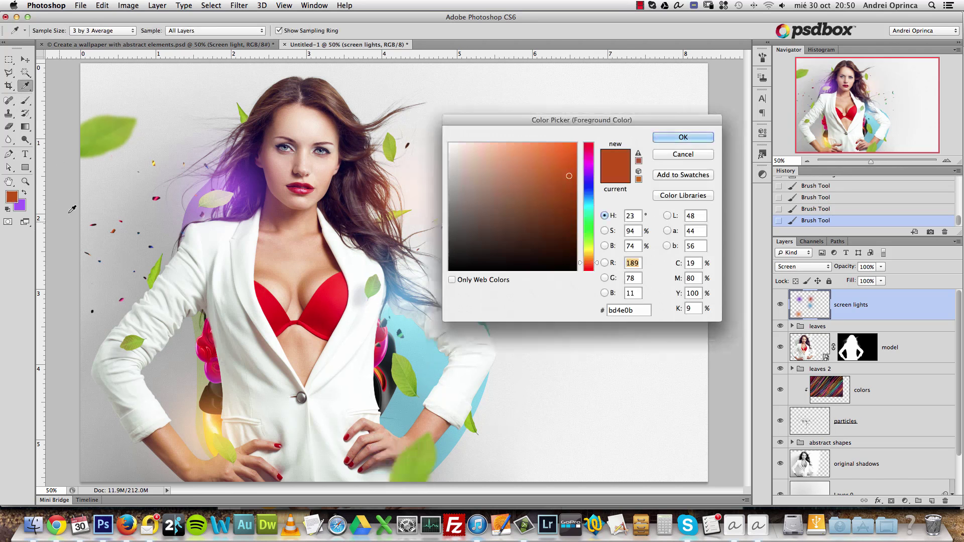
pyautogui.click(588, 149)
pyautogui.moveTo(552, 200); pyautogui.dragTo(558, 205)
pyautogui.click(677, 141)
pyautogui.press('[')
pyautogui.press('[')
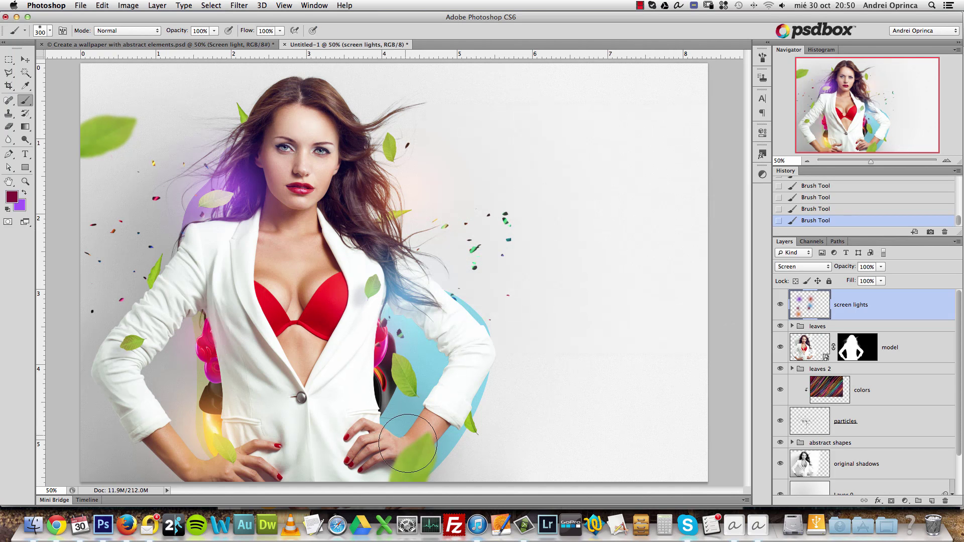
# Compare the image with and without the screen lights layer, and add a new layer named dodge lights above it.
pyautogui.click(780, 304)
pyautogui.click(780, 305)
pyautogui.click(931, 501)
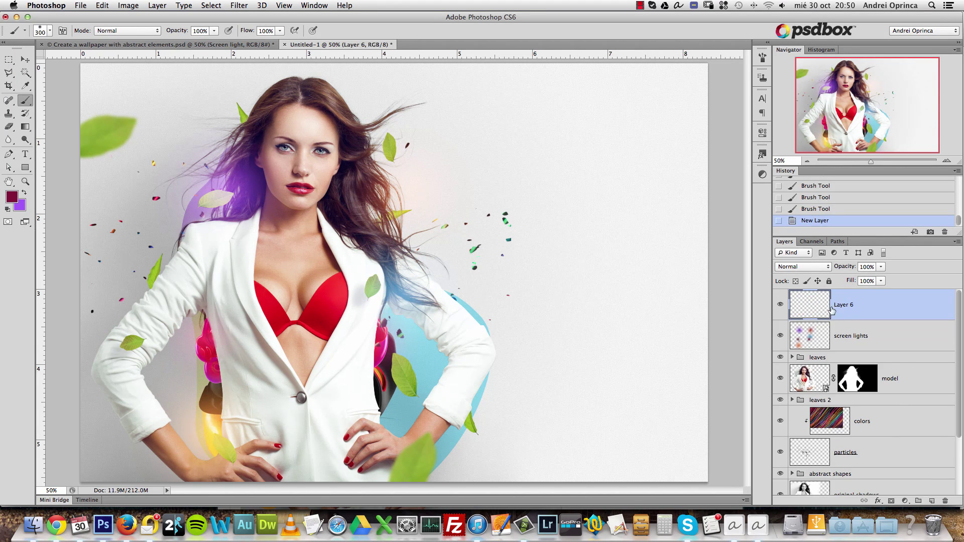
pyautogui.write('dodge lights')
pyautogui.press('Return')
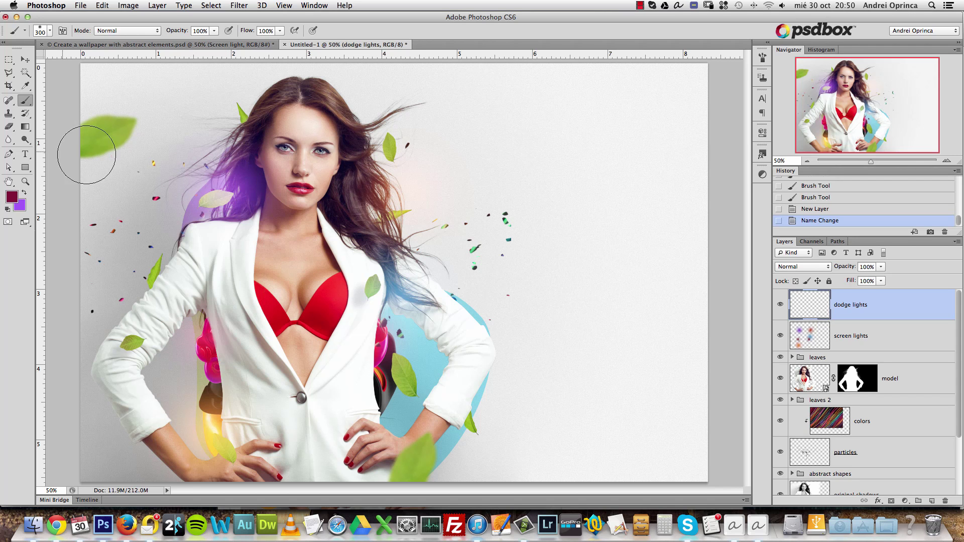
# Try a burnt orange #b35406 glow with a 500 px brush over the hair beside the purple shape, and undo it.
pyautogui.click(13, 202)
pyautogui.moveTo(588, 254); pyautogui.dragTo(588, 261)
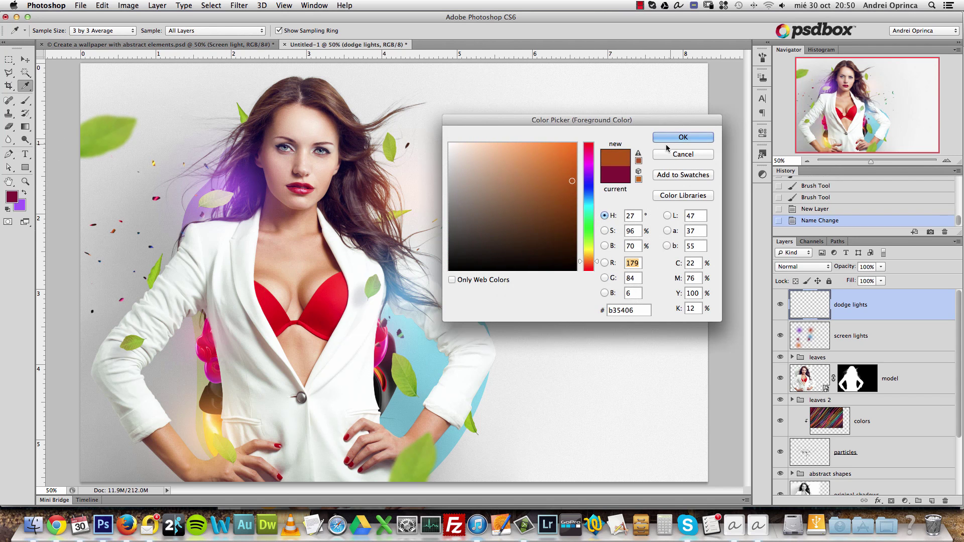
pyautogui.click(681, 138)
pyautogui.press(']')
pyautogui.press('[')
pyautogui.press(']')
pyautogui.press(']')
pyautogui.click(223, 185)
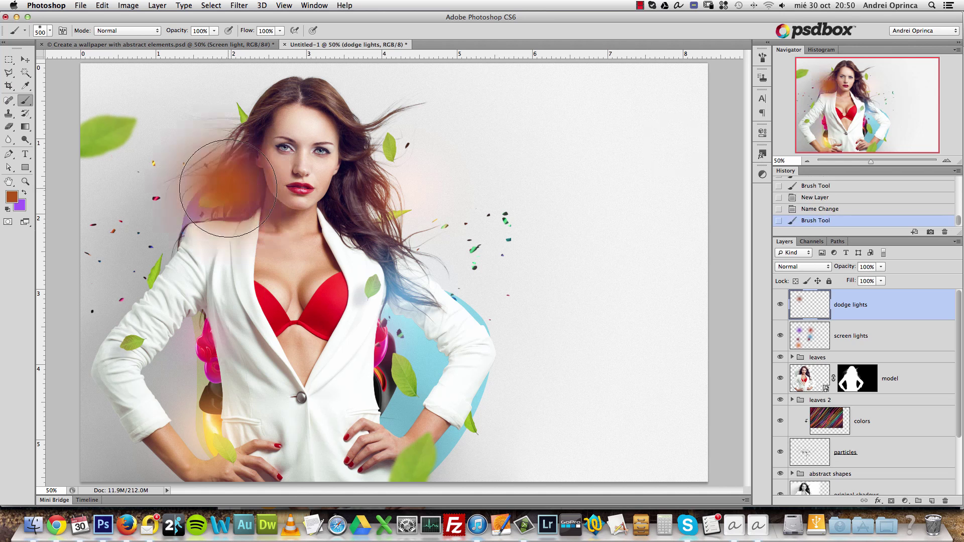
pyautogui.press('super+z')
pyautogui.press('super+z')
# Set the dodge lights layer's blend mode to Color Dodge and test an orange glow over the hair, undoing the stroke.
pyautogui.click(802, 266)
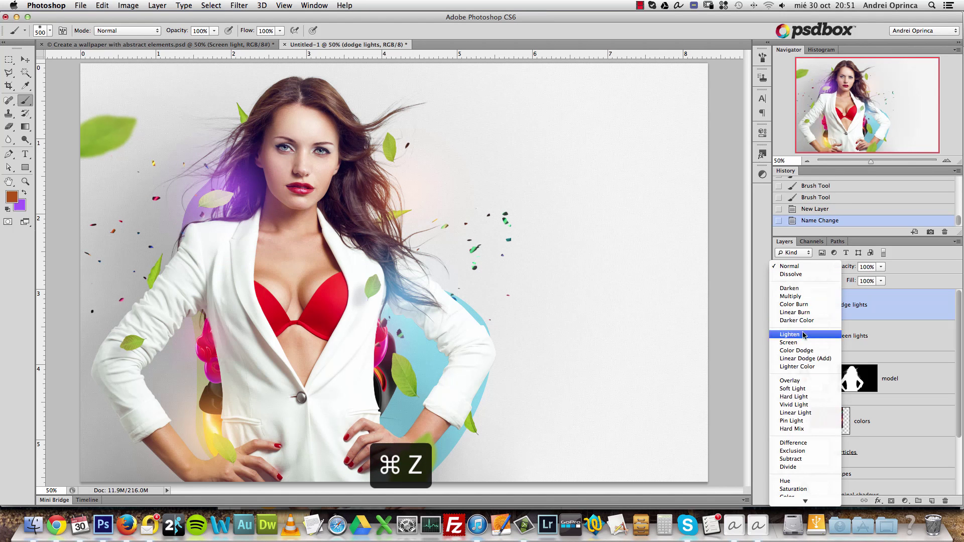
pyautogui.click(801, 351)
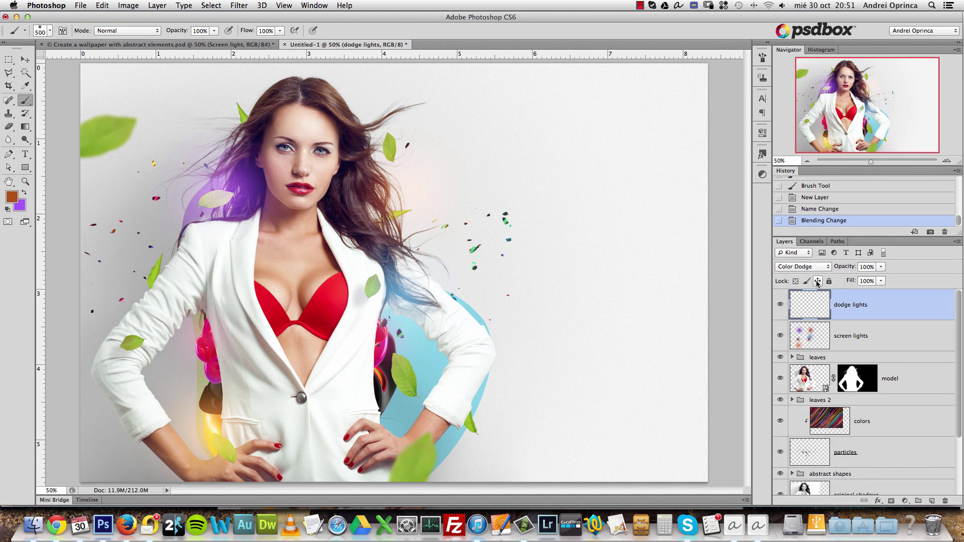
pyautogui.click(230, 188)
pyautogui.press('super+z')
# Try a darker brown dodge glow over the hair beside the purple shape, and undo it.
pyautogui.click(12, 196)
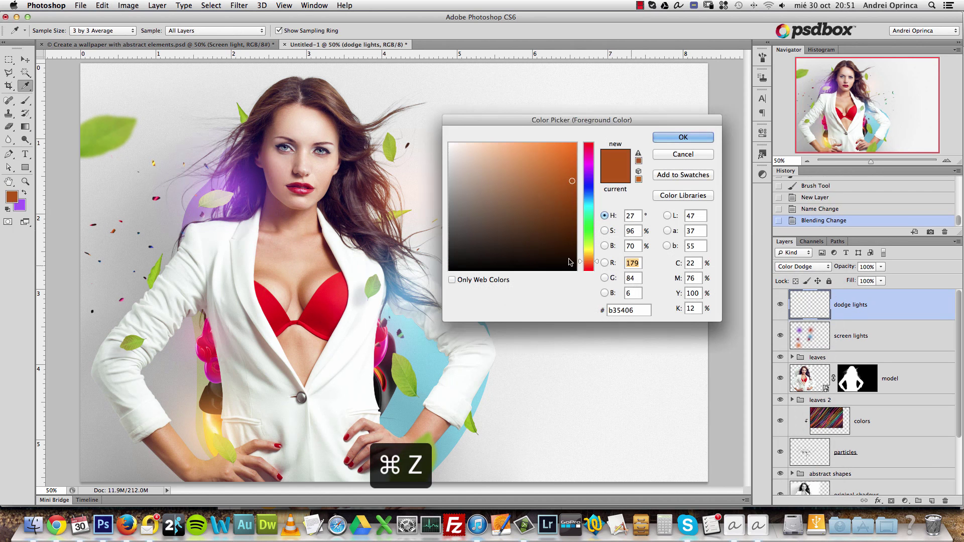
pyautogui.moveTo(549, 192); pyautogui.dragTo(577, 214)
pyautogui.click(677, 138)
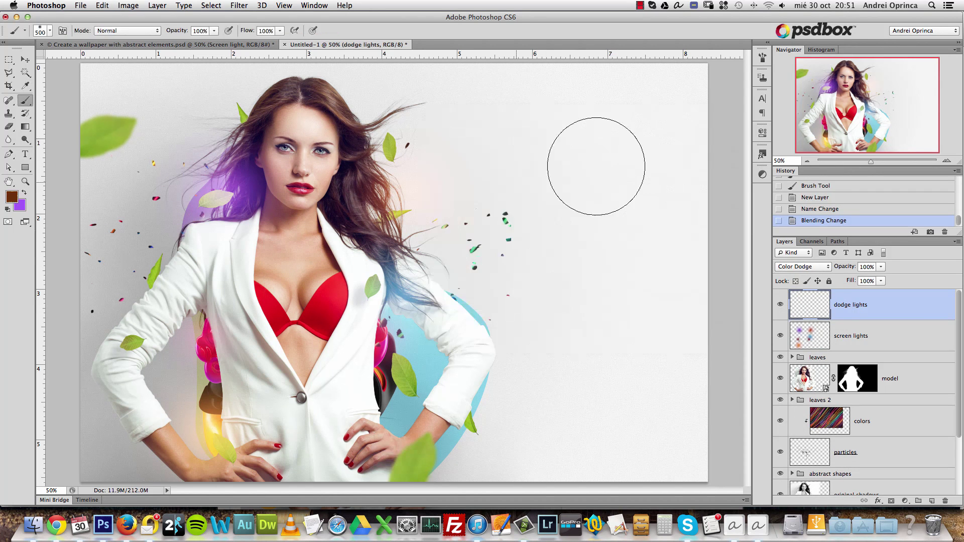
pyautogui.click(223, 193)
pyautogui.press('super+z')
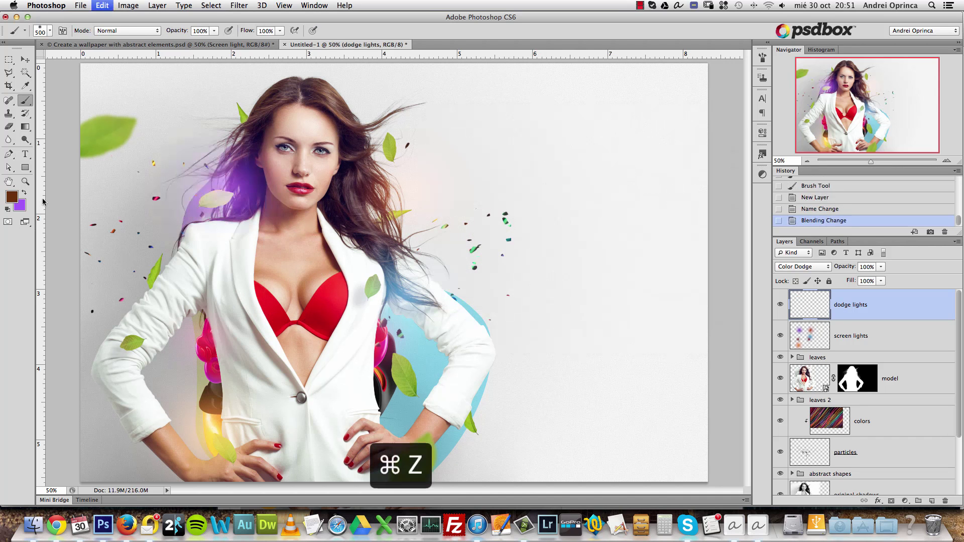
# Try a bright orange #cf5d00 dodge glow over the hair beside the purple shape, and undo it.
pyautogui.click(12, 196)
pyautogui.click(559, 167)
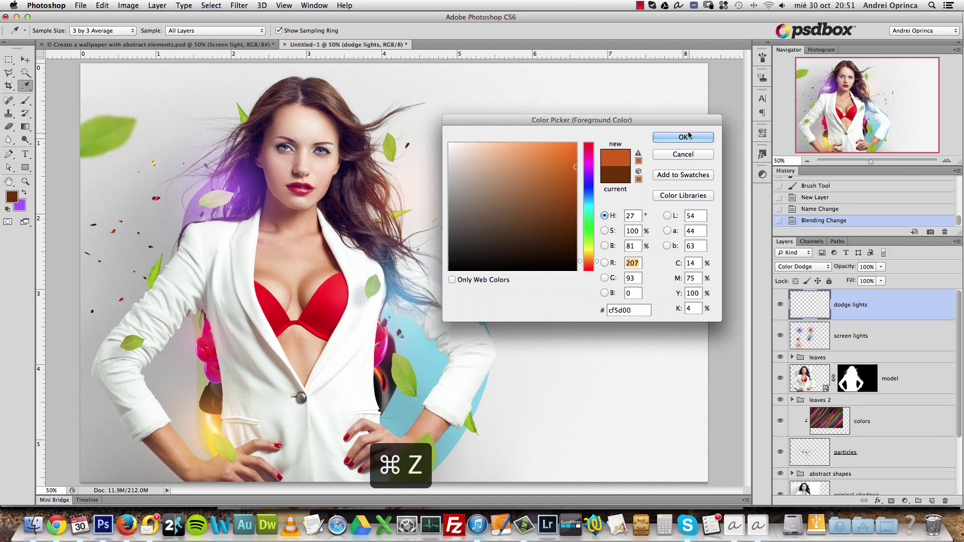
pyautogui.click(682, 137)
pyautogui.moveTo(213, 180); pyautogui.dragTo(255, 244)
pyautogui.press('super+z')
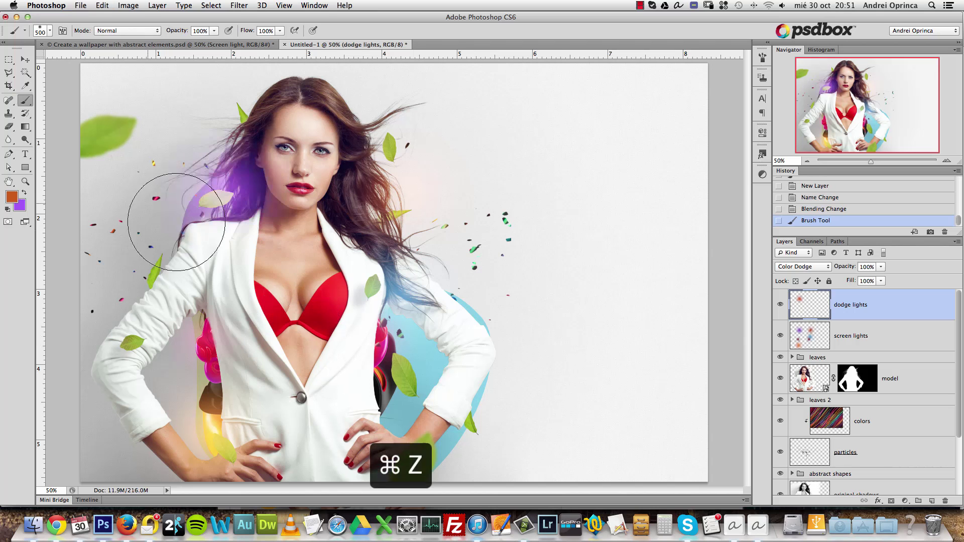
# Paint a dark brown #4d2b07 glow with a 400 px brush over the hair beside the purple shape, and compare with the dodge lights layer hidden.
pyautogui.click(12, 196)
pyautogui.click(565, 231)
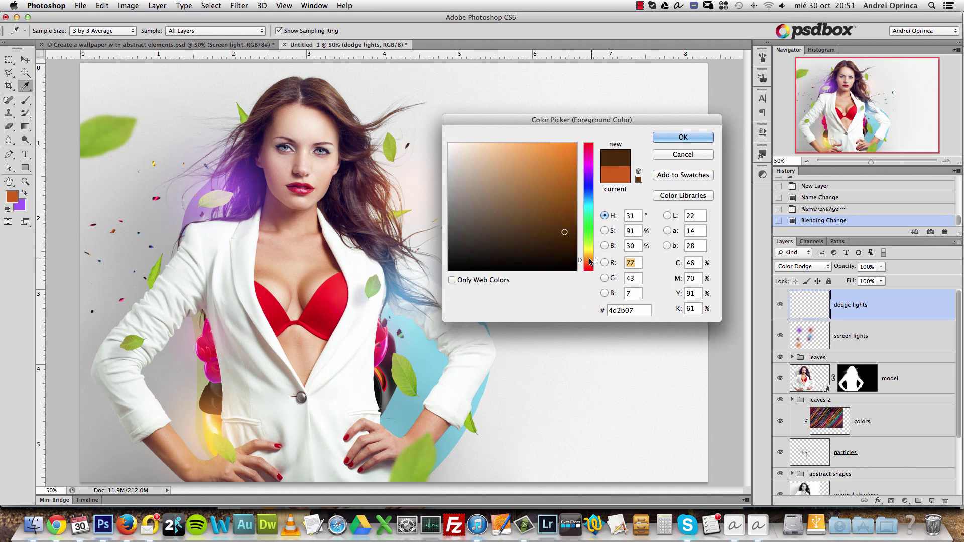
pyautogui.click(683, 137)
pyautogui.press('[')
pyautogui.press('[')
pyautogui.click(227, 183)
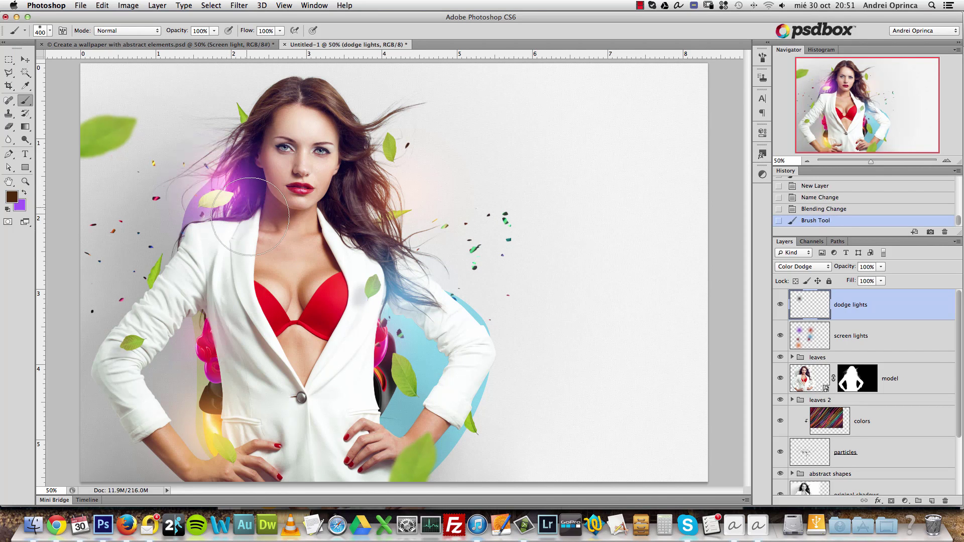
pyautogui.press(']')
pyautogui.click(779, 305)
pyautogui.click(779, 305)
pyautogui.click(779, 305)
pyautogui.click(779, 304)
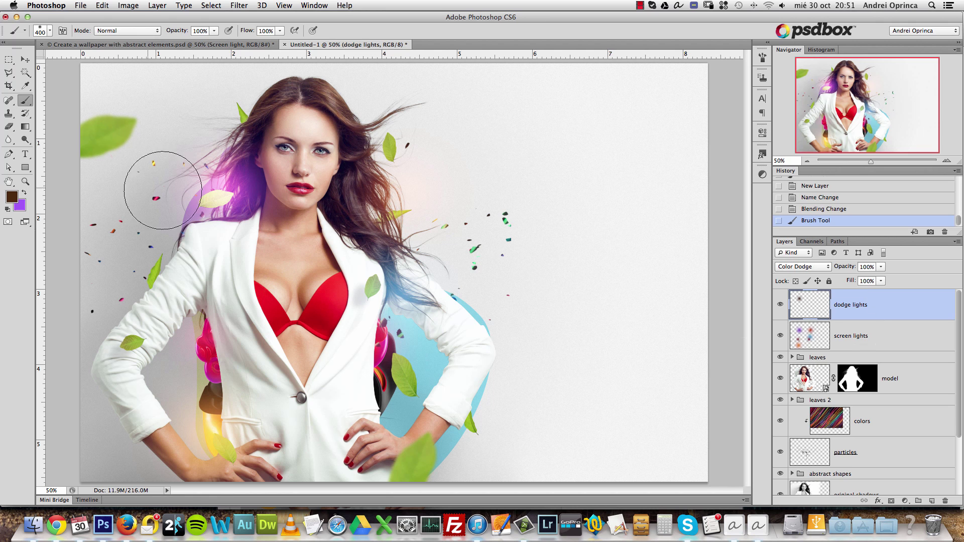
# Move the leaf from the purple shape onto the jacket collar and add a drop shadow: 33% opacity, 120° angle, 63 px distance, 27 px size.
pyautogui.click(24, 60)
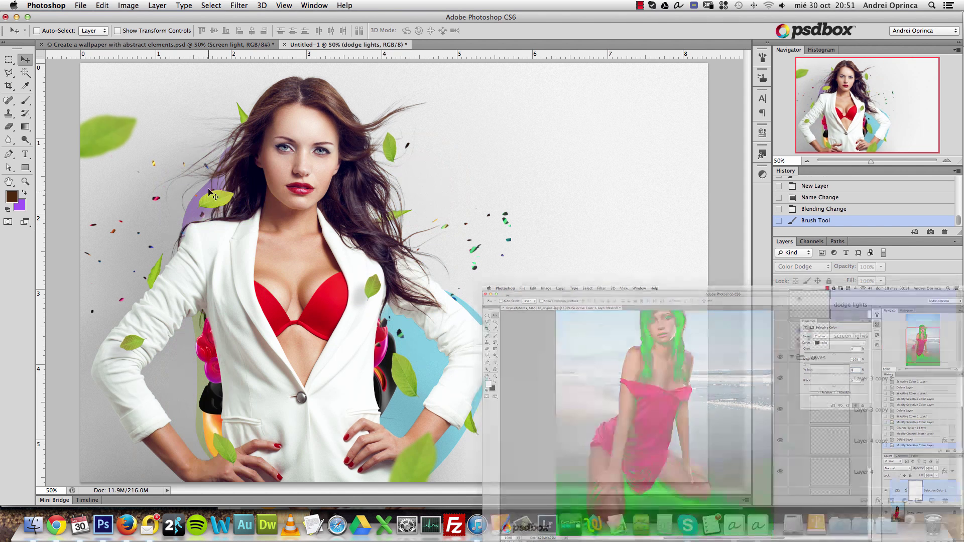
pyautogui.moveTo(253, 221); pyautogui.dragTo(290, 239)
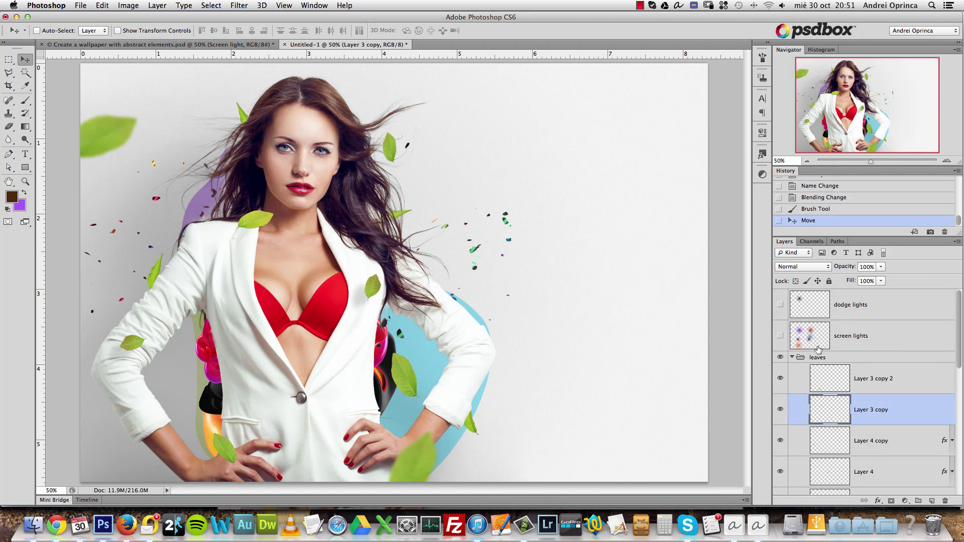
pyautogui.doubleClick(925, 409)
pyautogui.click(439, 232)
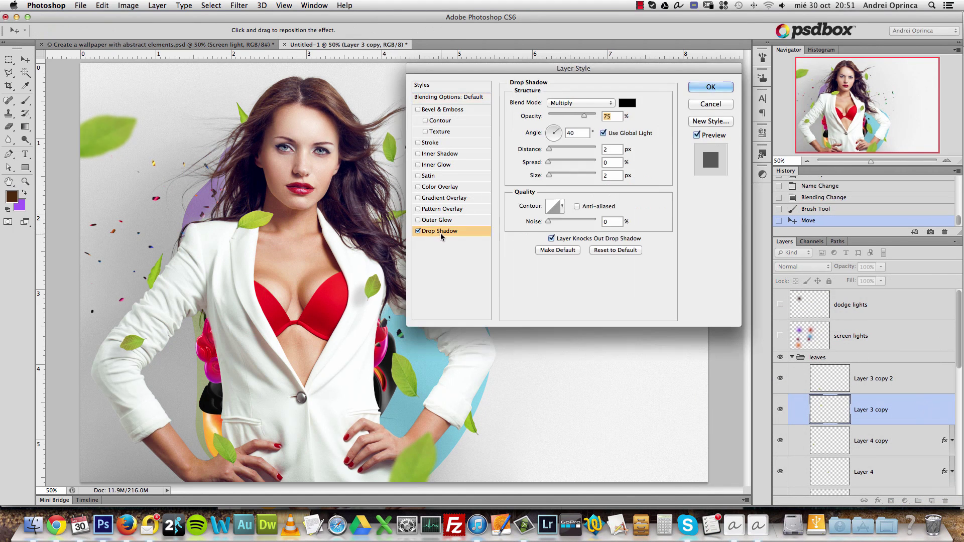
pyautogui.moveTo(551, 152); pyautogui.dragTo(576, 149)
pyautogui.moveTo(584, 116); pyautogui.dragTo(564, 119)
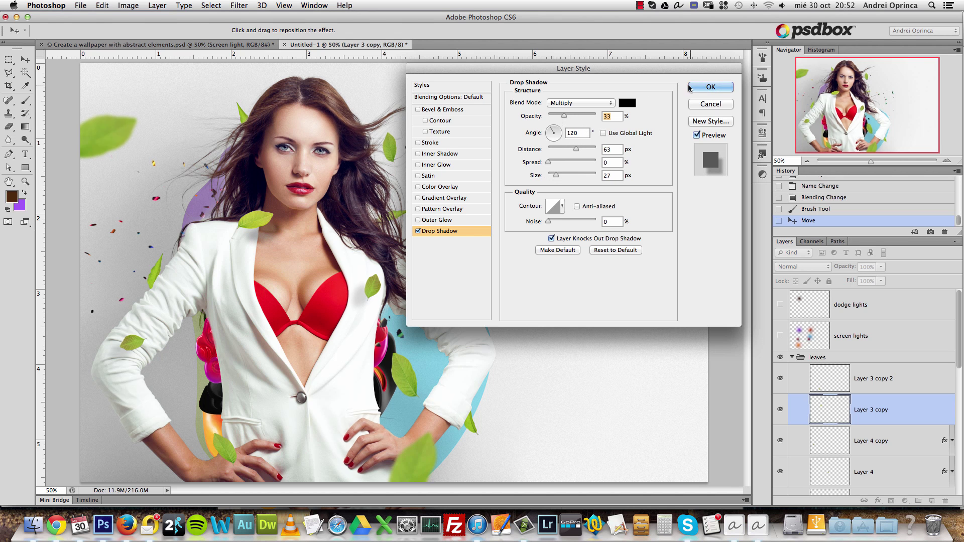
pyautogui.click(693, 87)
# Show the screen lights and dodge lights layers again and collapse the leaves group.
pyautogui.moveTo(780, 336); pyautogui.dragTo(780, 304)
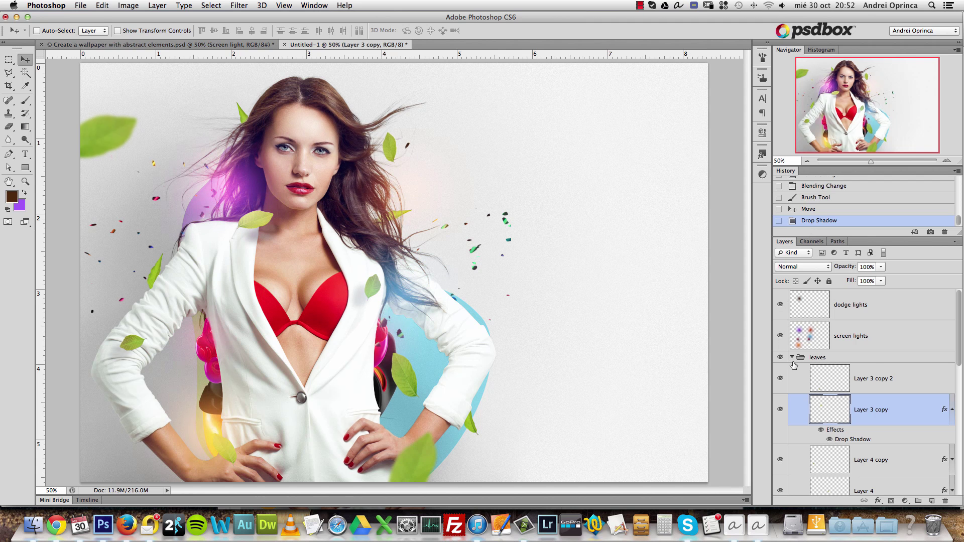
pyautogui.click(791, 357)
pyautogui.hotkey('alt', 'space')
pyautogui.click(374, 228)
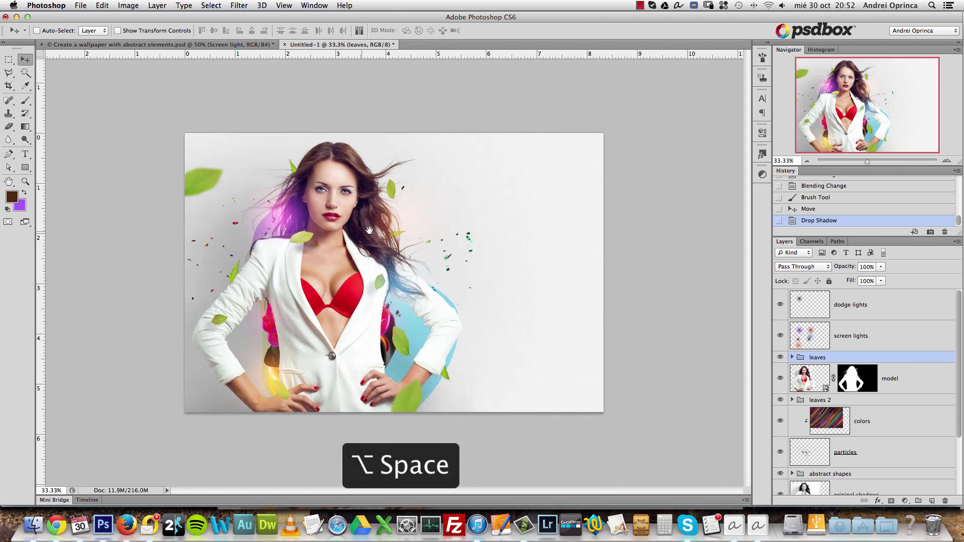
# Select the dodge lights layer and set the foreground colour to golden brown.
pyautogui.click(862, 308)
pyautogui.click(12, 196)
pyautogui.moveTo(590, 261); pyautogui.dragTo(591, 258)
pyautogui.click(568, 211)
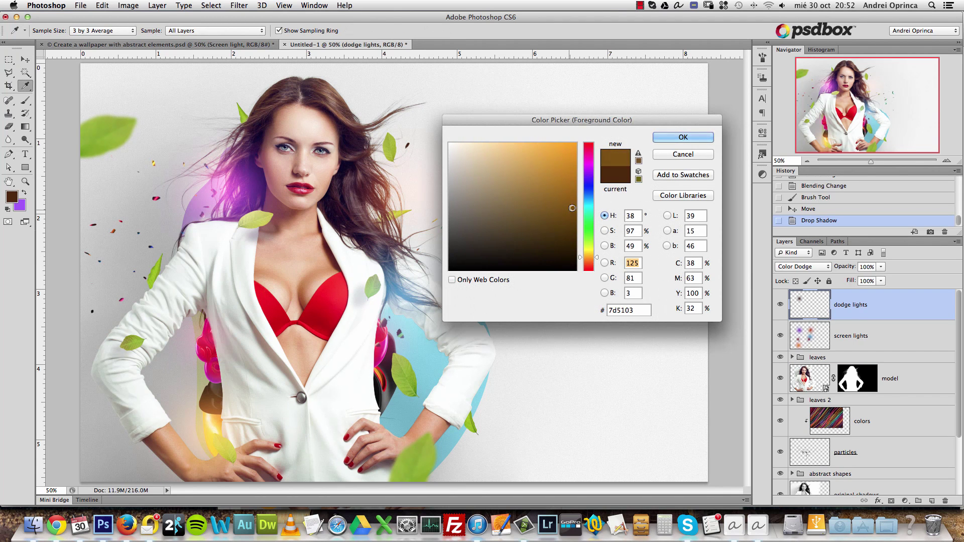
pyautogui.click(682, 137)
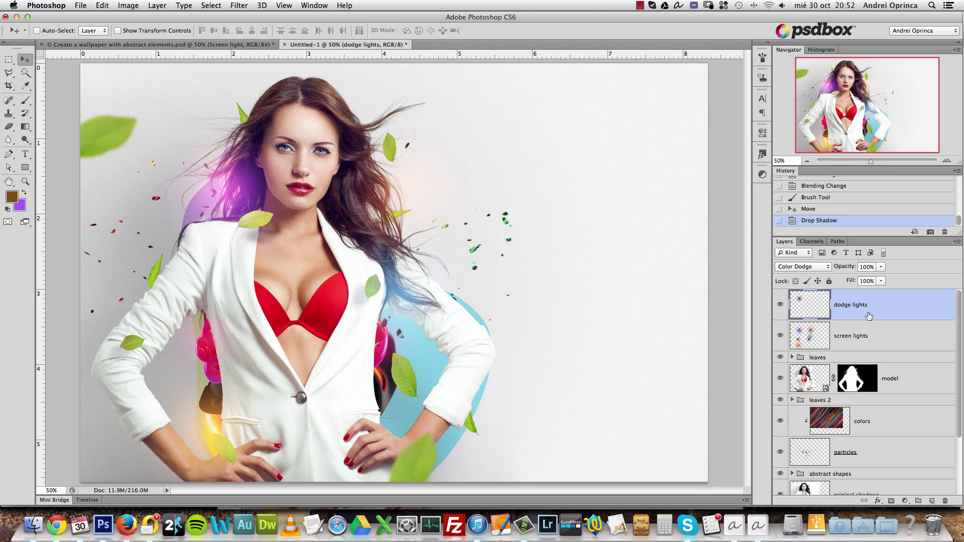
# Select the screen lights layer and set the foreground colour to orange #ef7f1c.
pyautogui.click(808, 333)
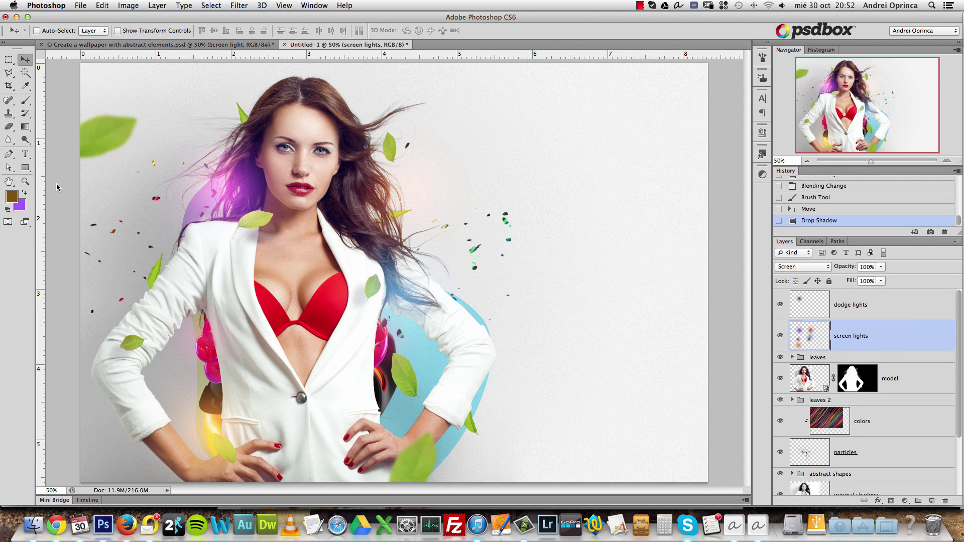
pyautogui.click(10, 198)
pyautogui.click(591, 260)
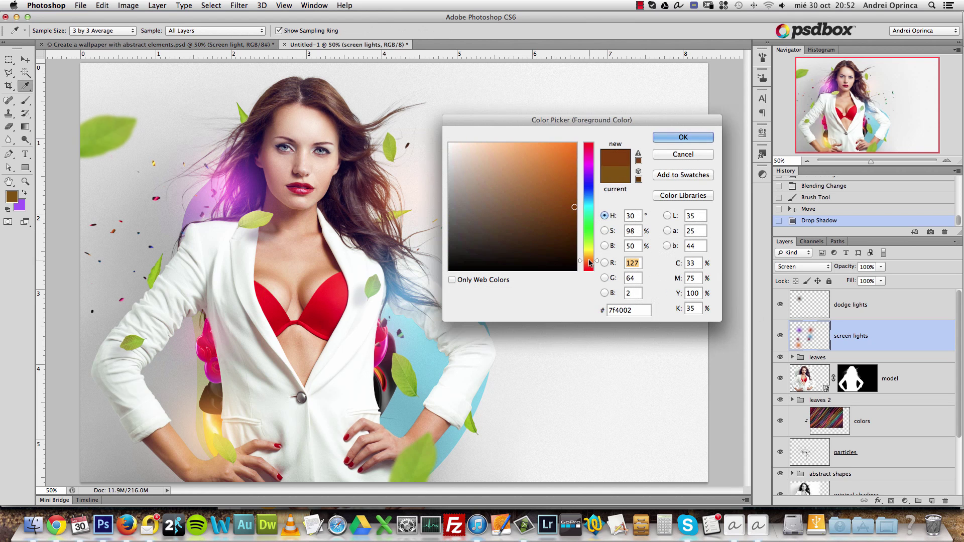
pyautogui.click(560, 152)
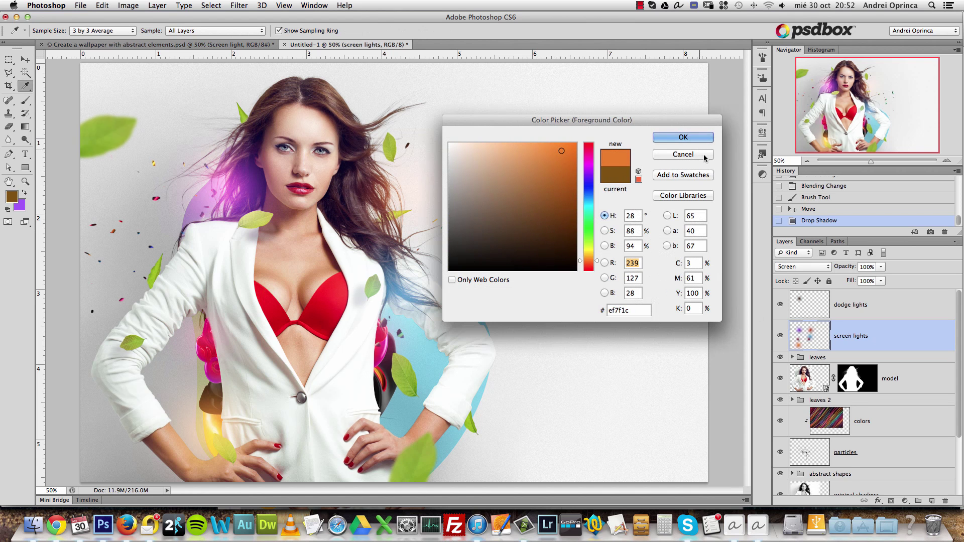
pyautogui.click(682, 137)
# With the dodge lights layer hidden, paint an orange 300 px glow over the hair beside the purple shape, and show dodge lights again.
pyautogui.click(780, 305)
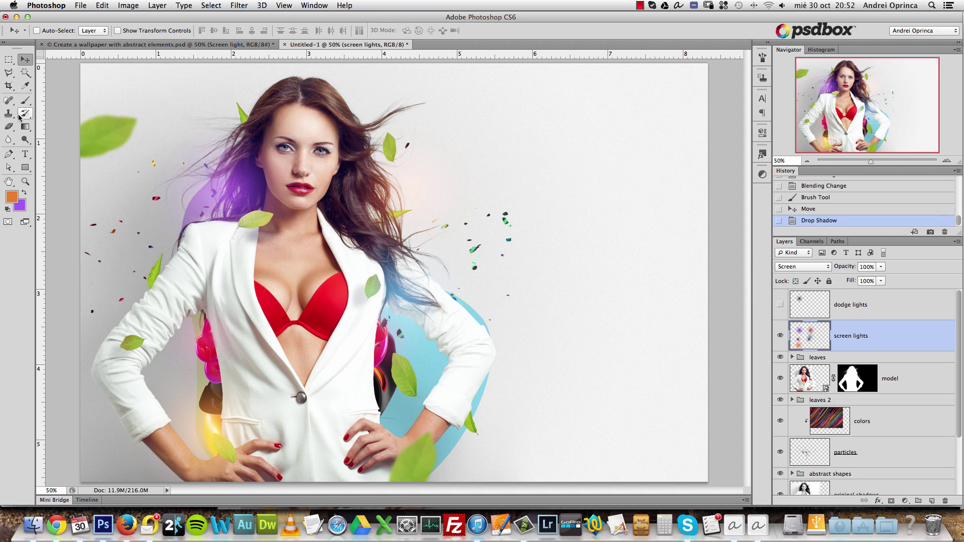
pyautogui.click(25, 100)
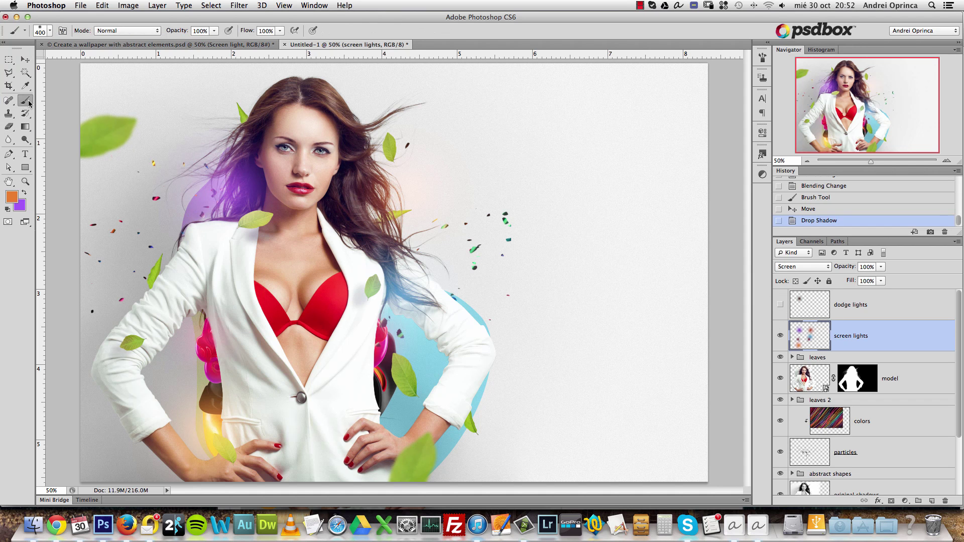
pyautogui.press('[')
pyautogui.press('[')
pyautogui.click(229, 193)
pyautogui.press('alt+super+z')
pyautogui.press('alt+super+z')
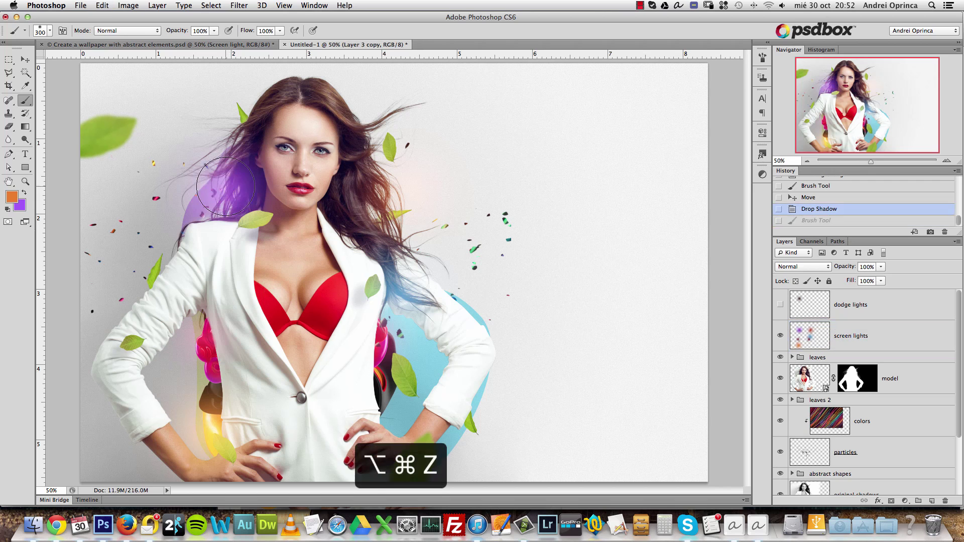
pyautogui.press('super+z')
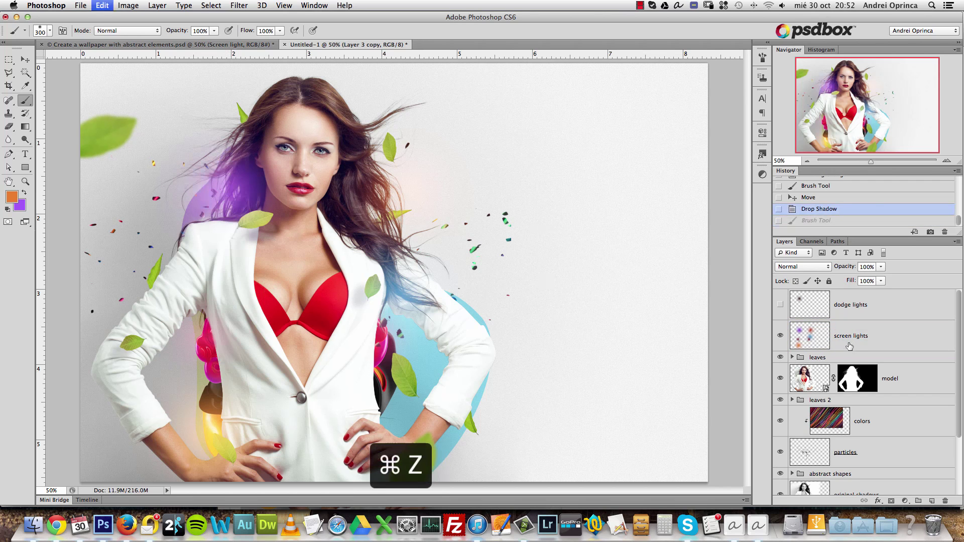
pyautogui.click(224, 189)
pyautogui.click(864, 312)
pyautogui.click(779, 304)
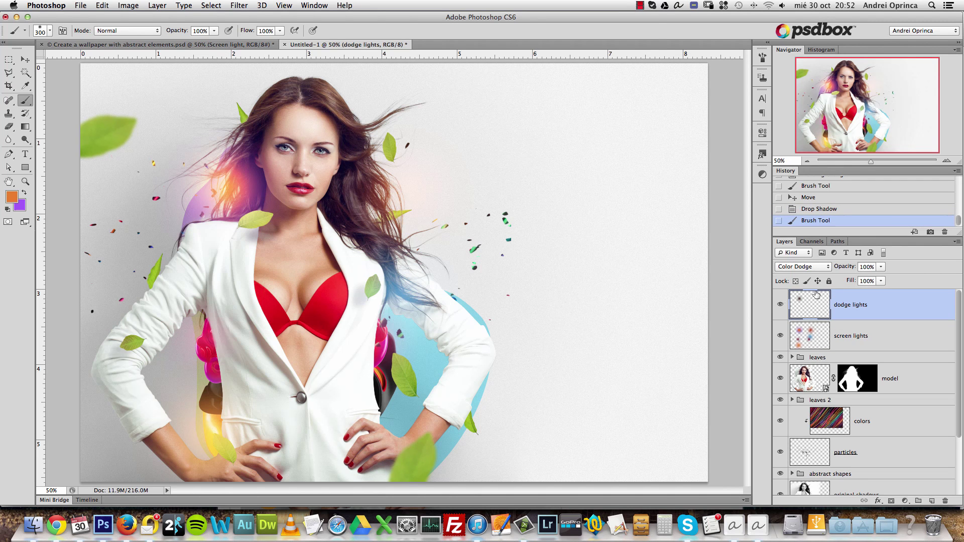
# Try a brown 500 px glow on the dodge lights layer over the hair beside the purple shape, and undo it.
pyautogui.click(8, 201)
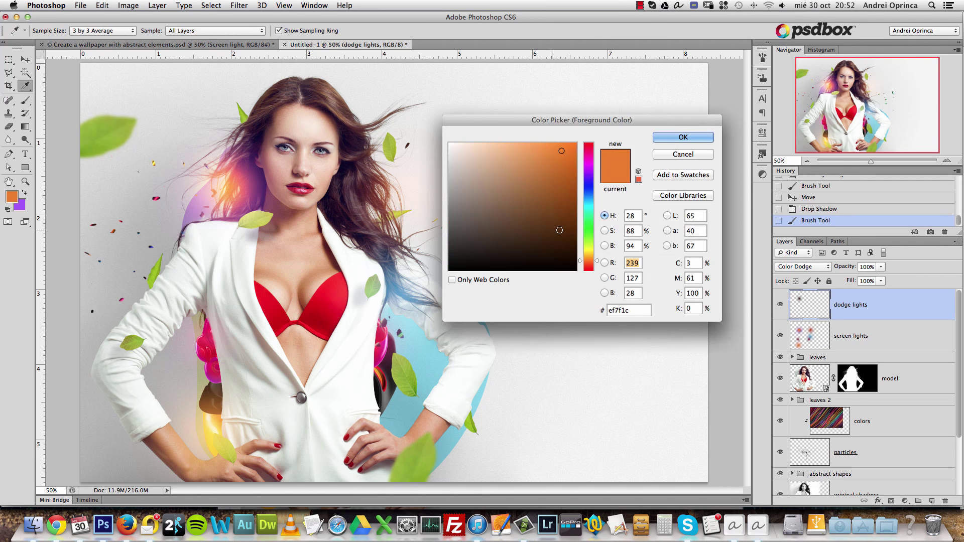
pyautogui.click(565, 203)
pyautogui.click(683, 137)
pyautogui.click(241, 187)
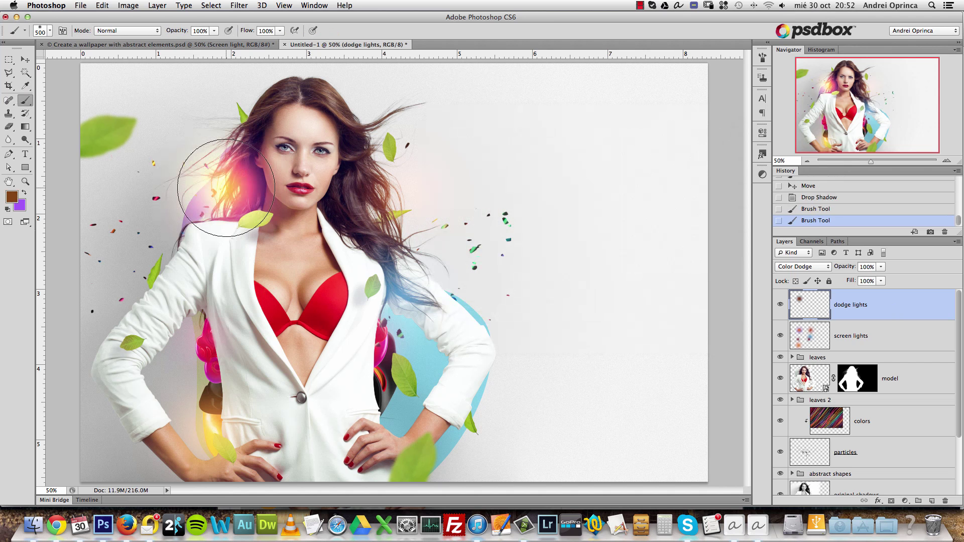
pyautogui.press('alt+super+z')
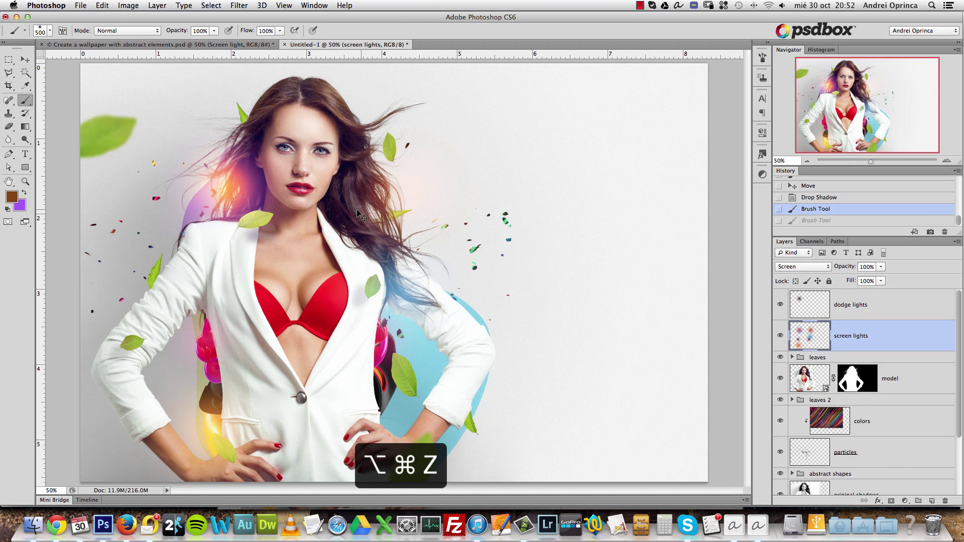
pyautogui.click(872, 316)
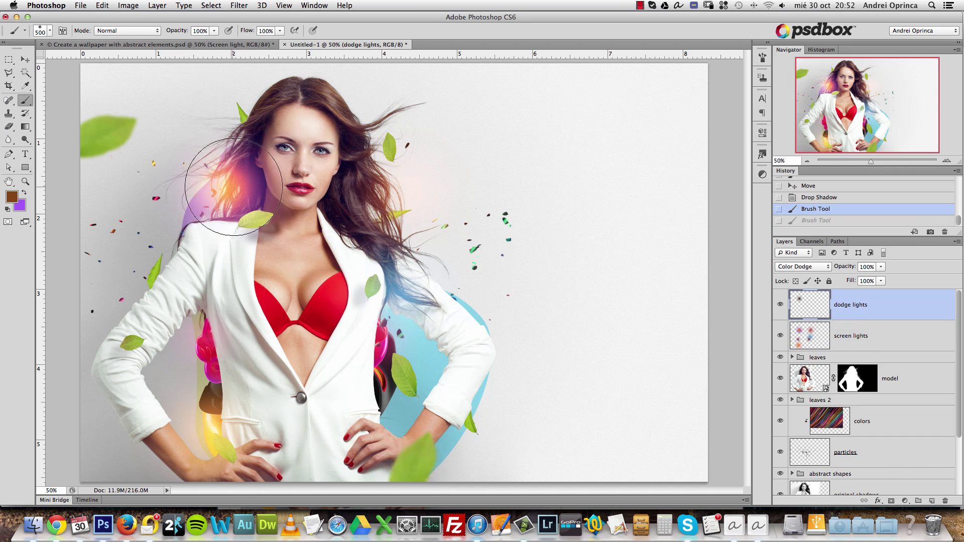
pyautogui.click(231, 186)
pyautogui.press('super+z')
pyautogui.press('alt+super+z')
# Clear the entire contents of the dodge lights layer and deselect.
pyautogui.click(853, 314)
pyautogui.press('super+a')
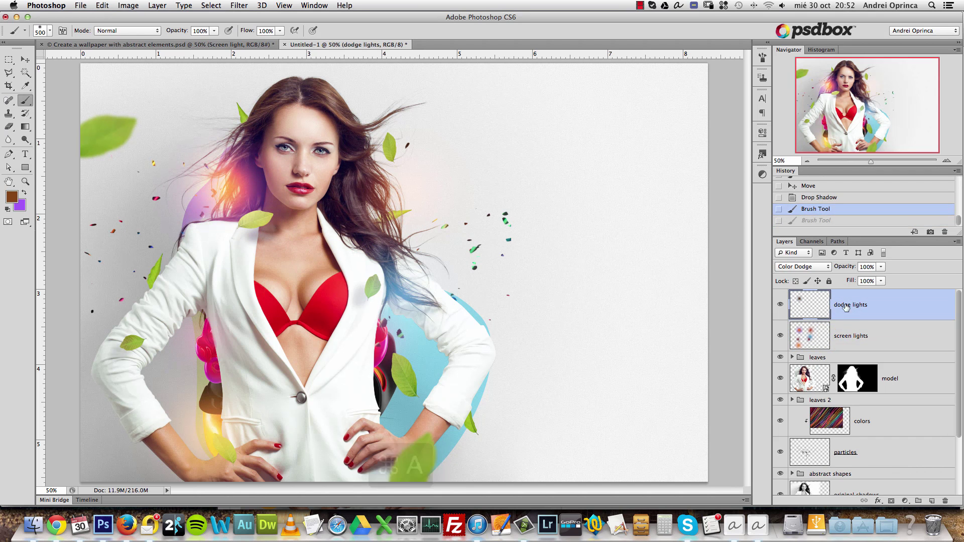
pyautogui.press('Delete')
pyautogui.press('super+d')
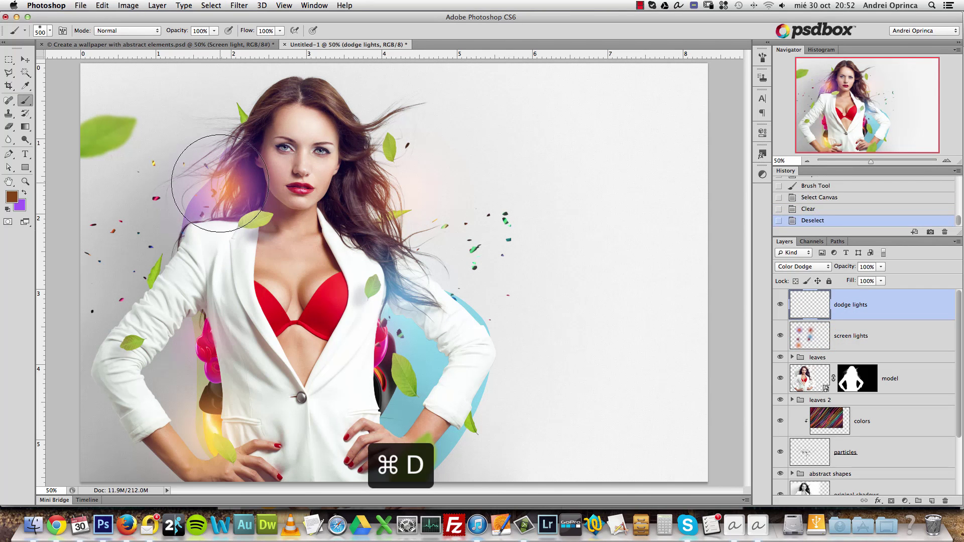
# Set the foreground colour to dark brown #552c07 and paint a 400 px dodge glow over the hair beside the purple shape.
pyautogui.click(223, 182)
pyautogui.press('super+z')
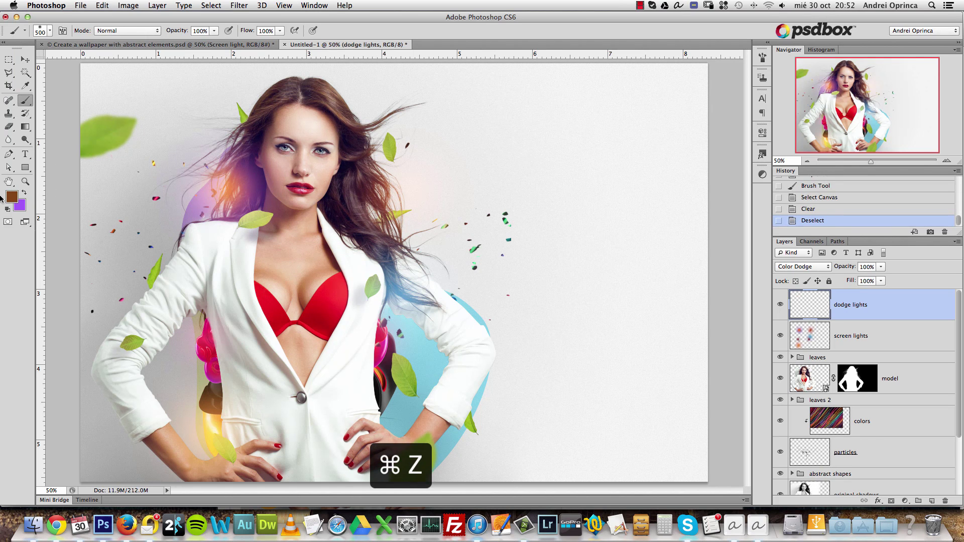
pyautogui.click(15, 199)
pyautogui.click(565, 228)
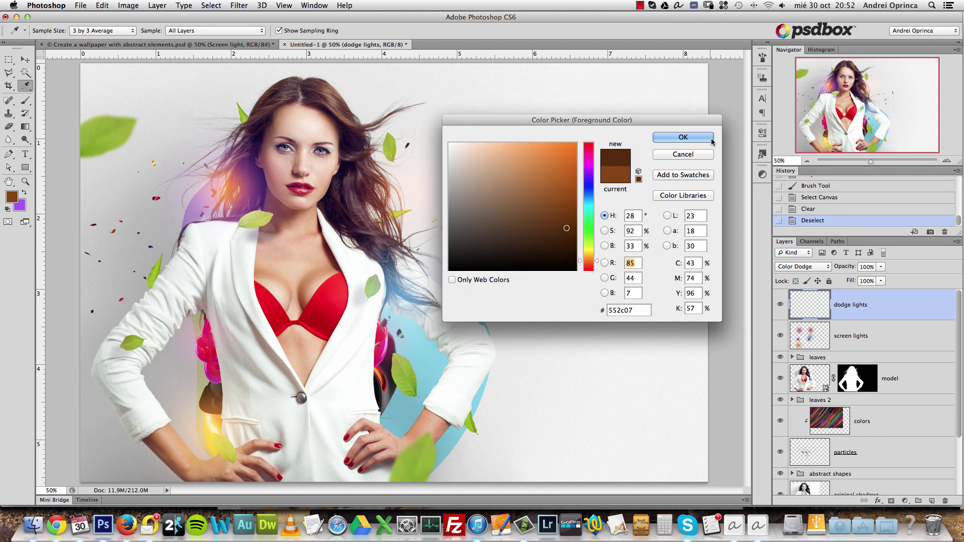
pyautogui.press('Return')
pyautogui.press('[')
pyautogui.press('[')
pyautogui.click(232, 186)
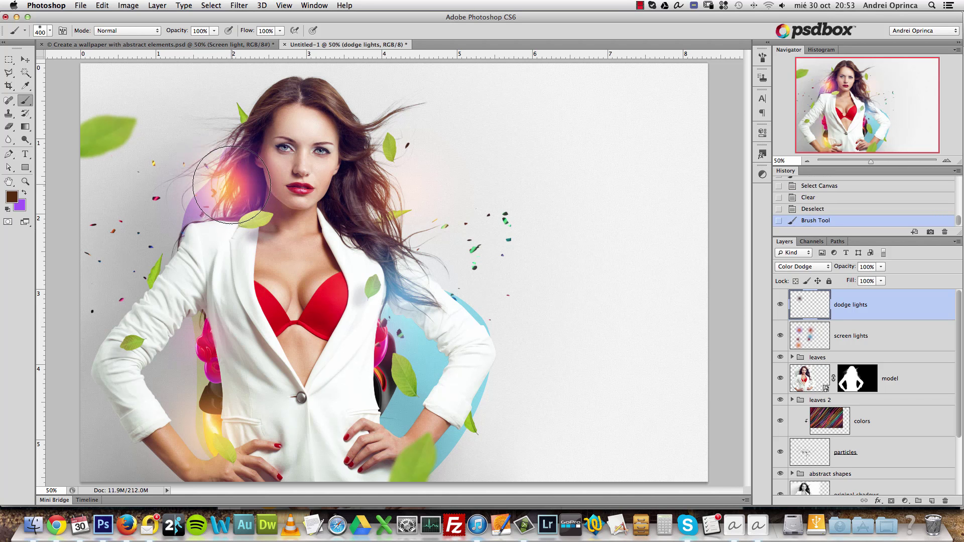
# Try additional dark brown dodge glows over the hair on both sides of the face, undoing each stroke.
pyautogui.click(234, 173)
pyautogui.press(']')
pyautogui.press('alt+super+z')
pyautogui.press(']')
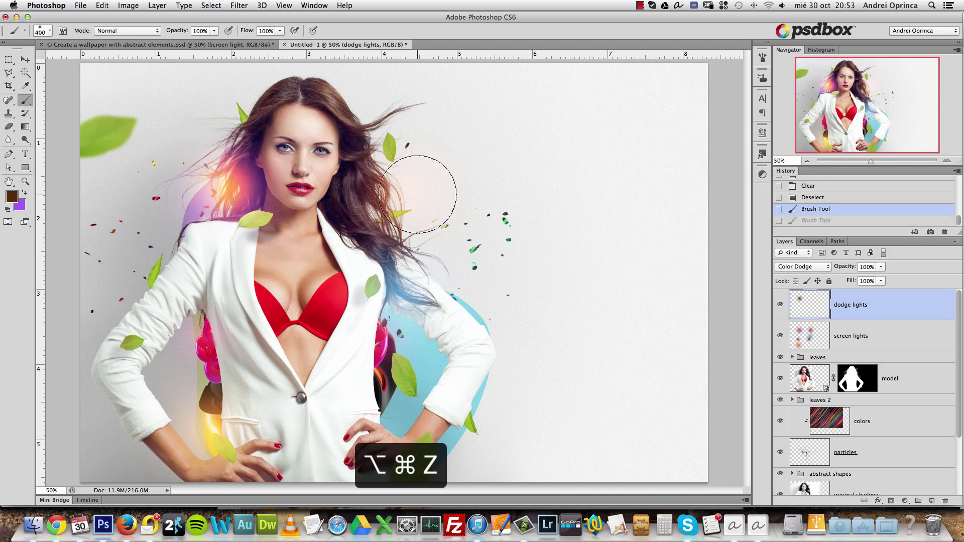
pyautogui.click(401, 189)
pyautogui.press('alt+super+z')
pyautogui.press('[')
pyautogui.press('[')
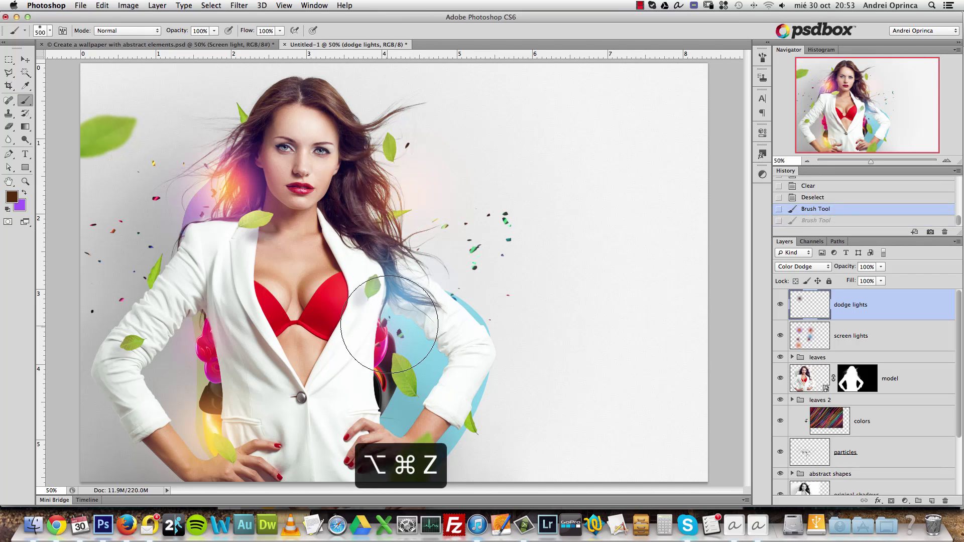
# Try 300 px dark brown dodge glows over the jacket shoulder and the abstract shapes beside the waist, undoing each stroke.
pyautogui.click(401, 291)
pyautogui.press('alt+super+z')
pyautogui.click(208, 354)
pyautogui.press('alt+super+z')
pyautogui.click(374, 375)
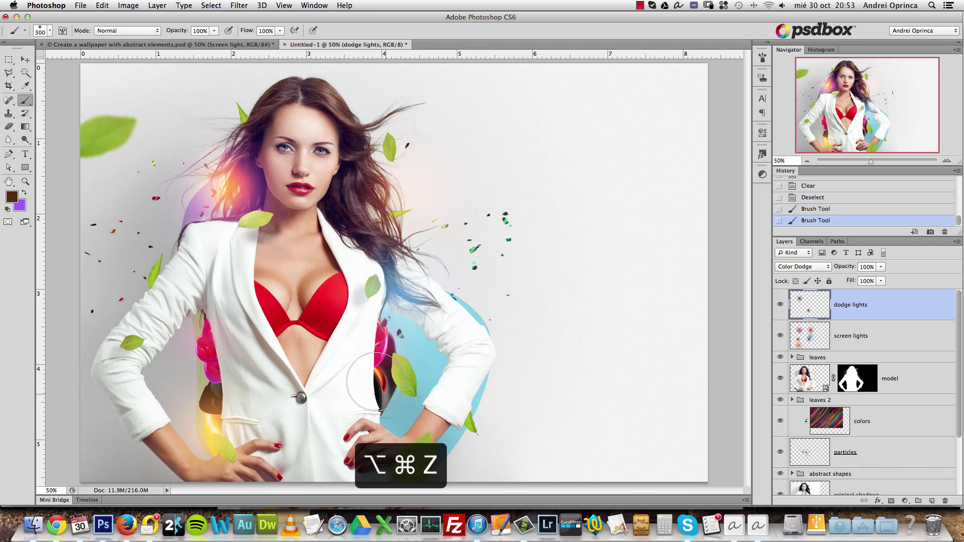
pyautogui.press('alt+super+z')
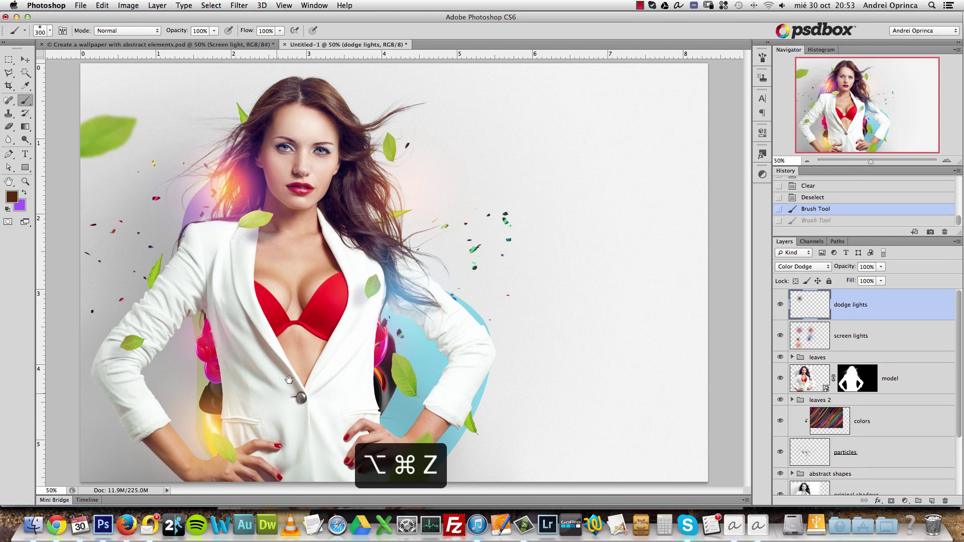
pyautogui.click(246, 409)
pyautogui.press('alt+super+z')
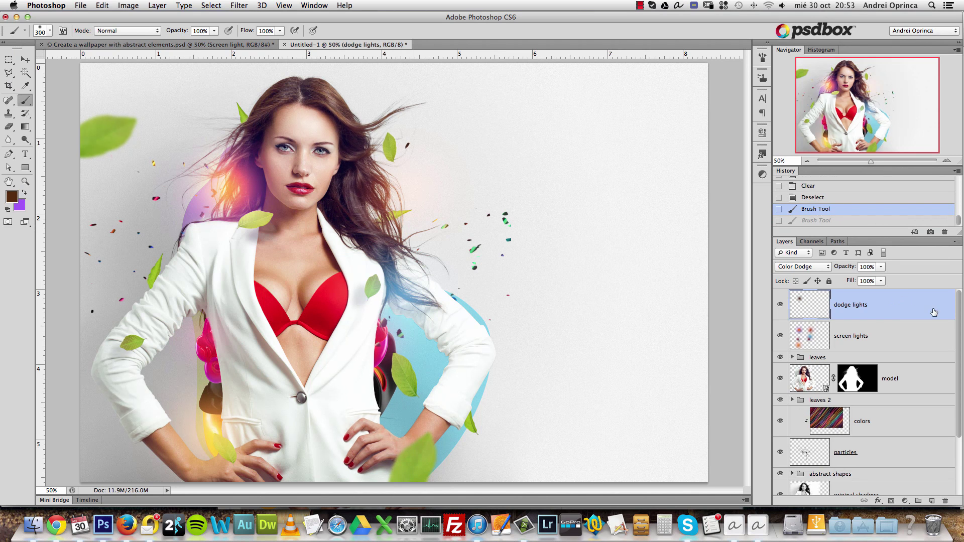
# Add a Gradient Map adjustment layer above the model layer and clip it to the model.
pyautogui.moveTo(959, 306); pyautogui.dragTo(961, 373)
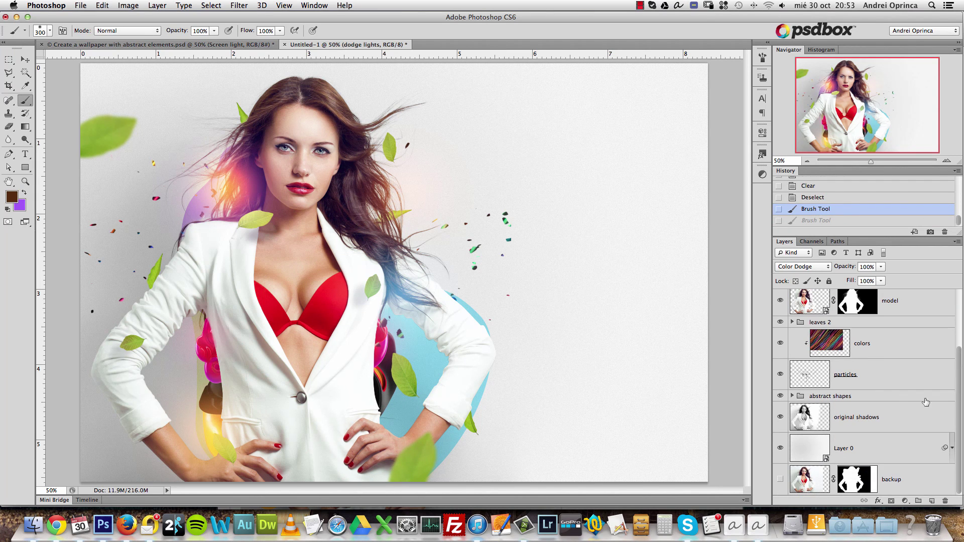
pyautogui.moveTo(961, 373); pyautogui.dragTo(962, 340)
pyautogui.click(930, 357)
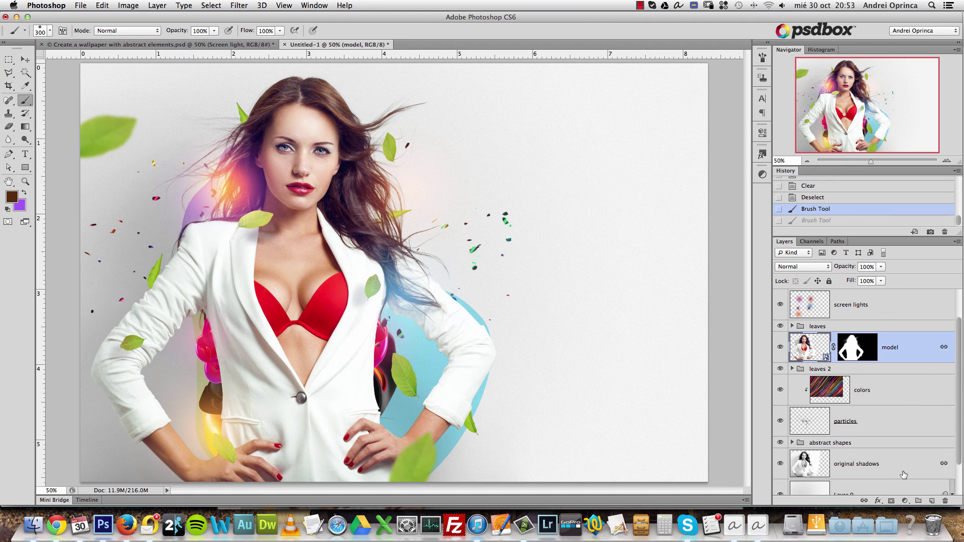
pyautogui.click(905, 499)
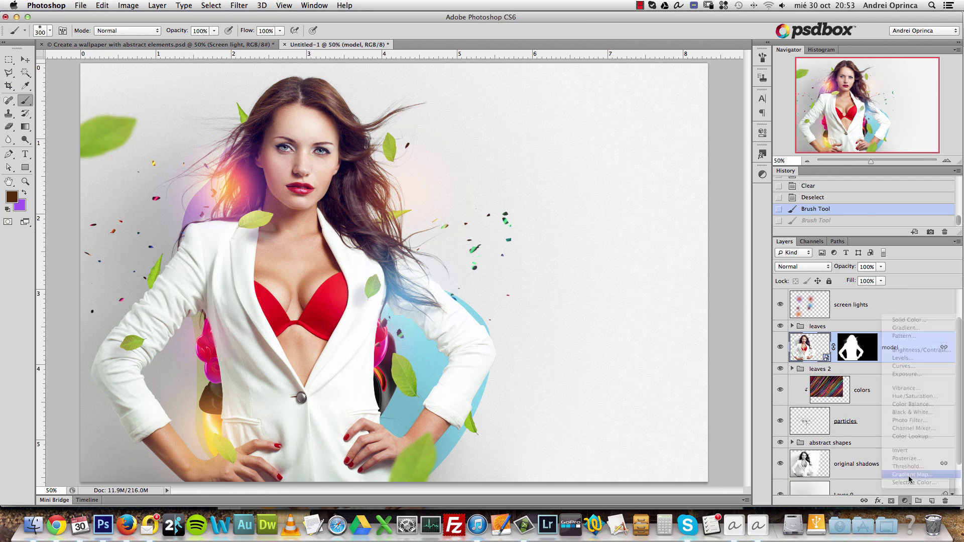
pyautogui.click(910, 476)
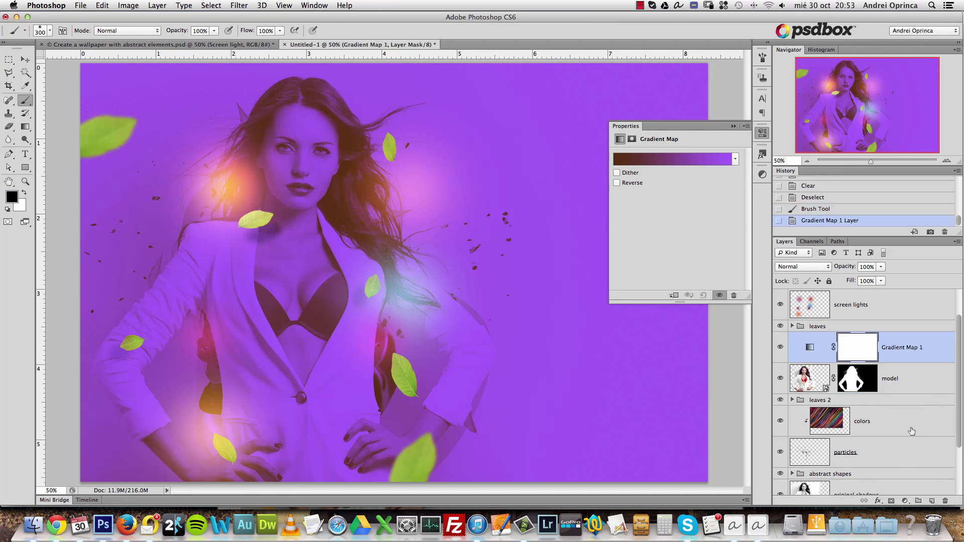
pyautogui.keyDown('alt'); pyautogui.click(918, 358); pyautogui.keyUp('alt')
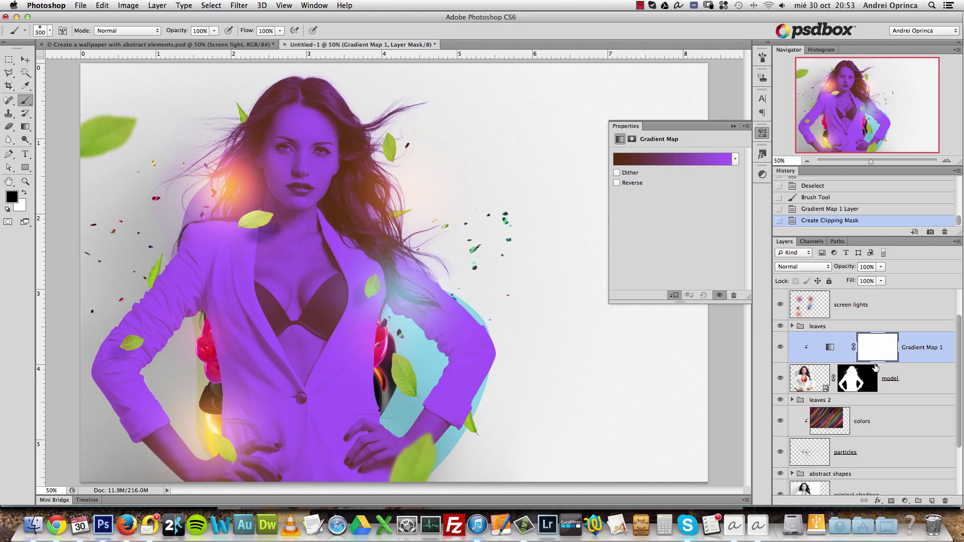
# Apply the Violet, Orange preset to the gradient map and set its layer opacity to 15%.
pyautogui.click(670, 159)
pyautogui.click(620, 150)
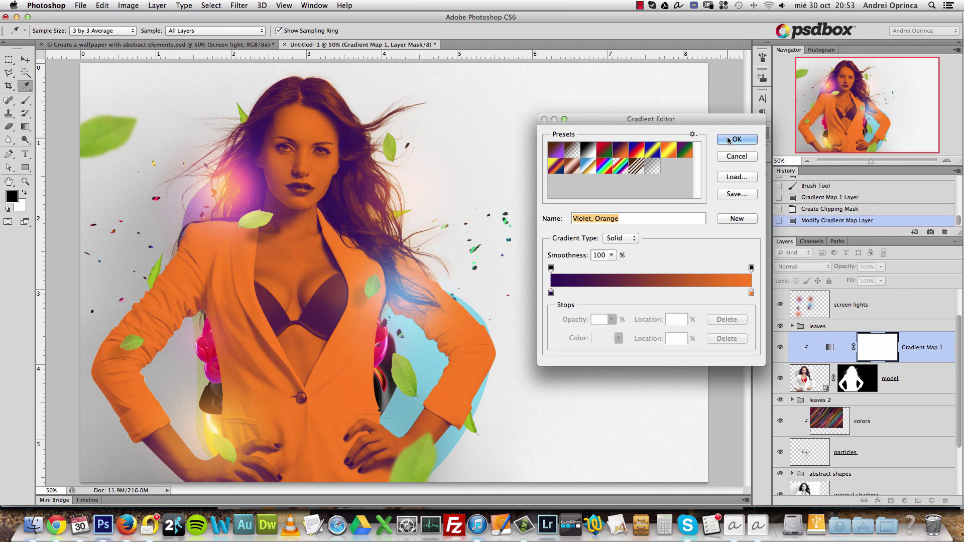
pyautogui.click(733, 140)
pyautogui.click(879, 267)
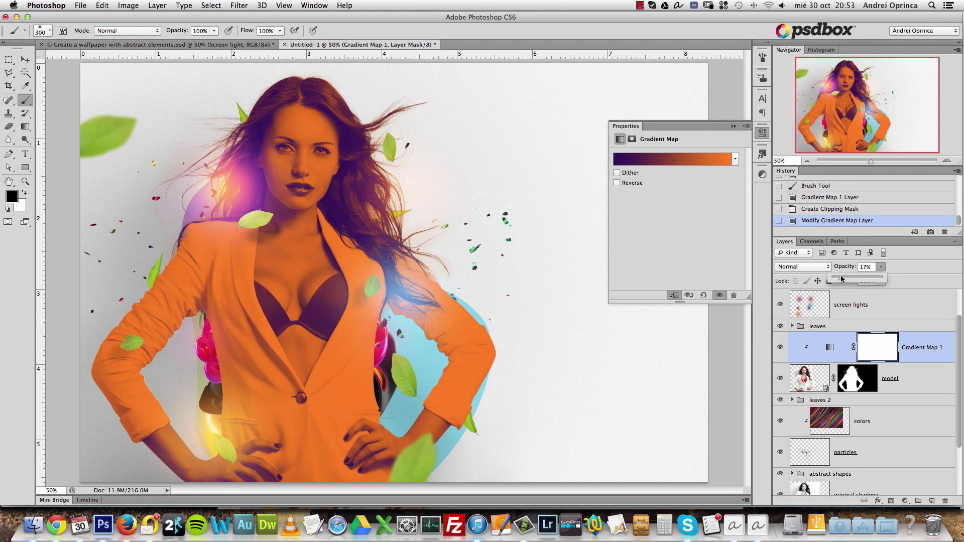
pyautogui.moveTo(843, 279); pyautogui.dragTo(841, 280)
pyautogui.click(903, 300)
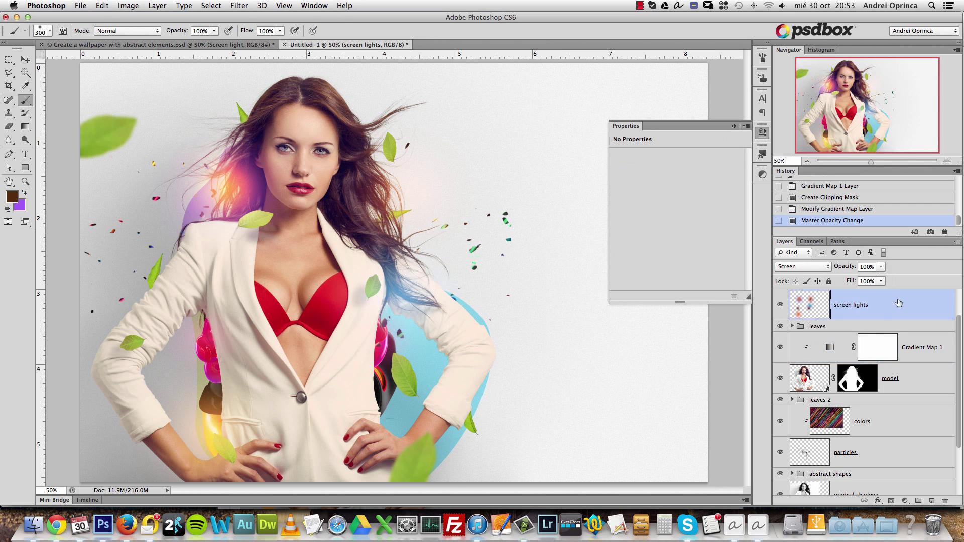
# Set the gradient map layer's blend mode to Soft Light, collapse its properties and select the dodge lights layer.
pyautogui.click(922, 353)
pyautogui.click(820, 271)
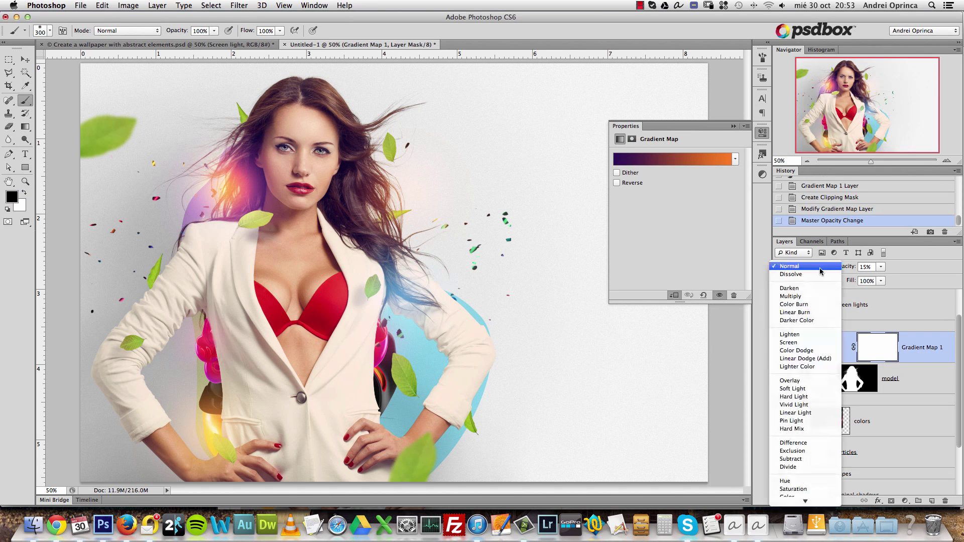
pyautogui.click(804, 387)
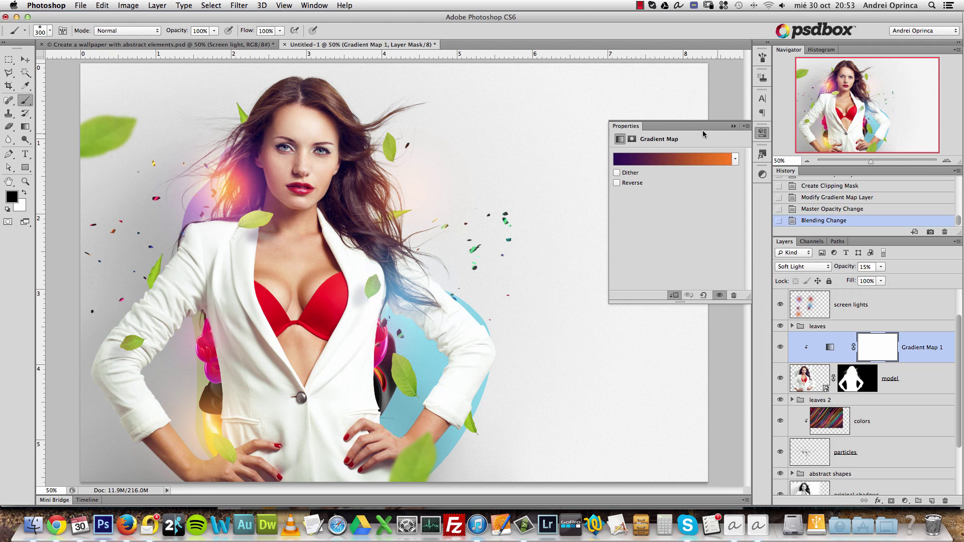
pyautogui.click(733, 127)
pyautogui.press('v')
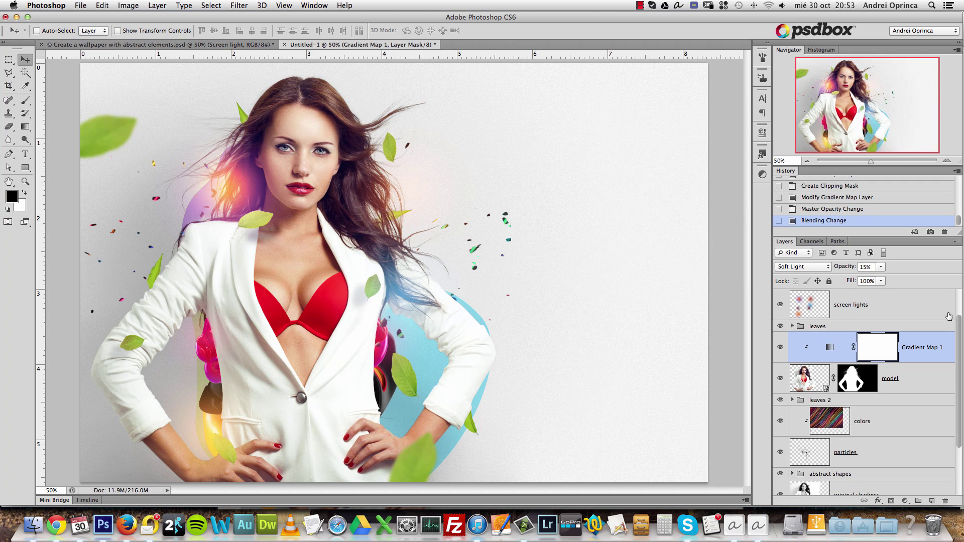
pyautogui.scroll(1, 960, 324)
pyautogui.click(908, 314)
# Switch to the Stock folder in Finder and open lens-flare-19-psdbox.jpg with Adobe Photoshop CS6.
pyautogui.press('super+Tab')
pyautogui.press('super+Tab')
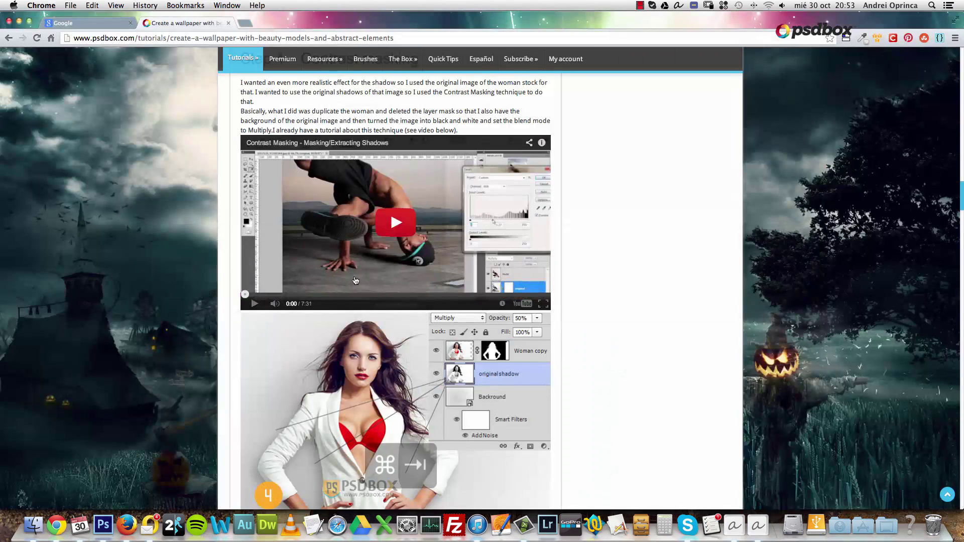
pyautogui.press('super+Tab')
pyautogui.press('super+Tab')
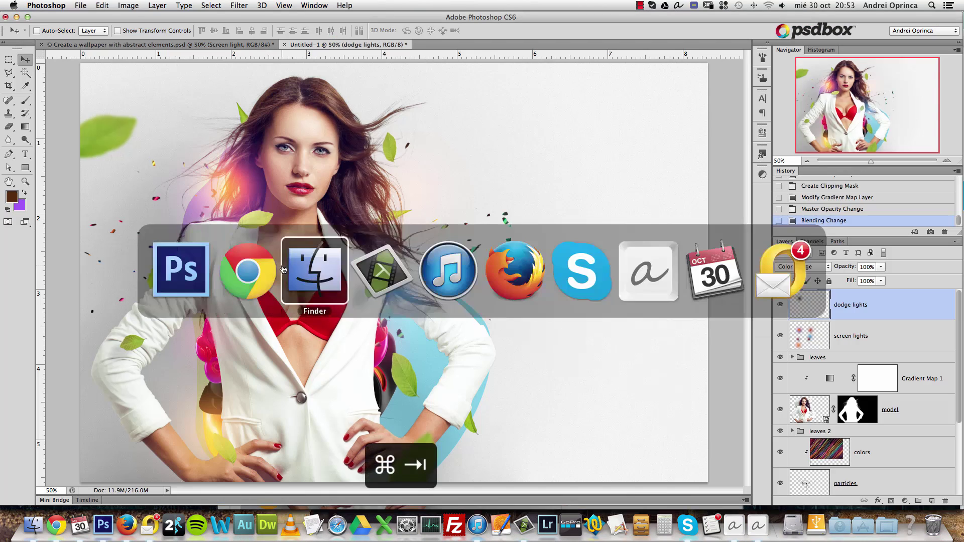
pyautogui.press('super+Tab')
pyautogui.click(392, 92)
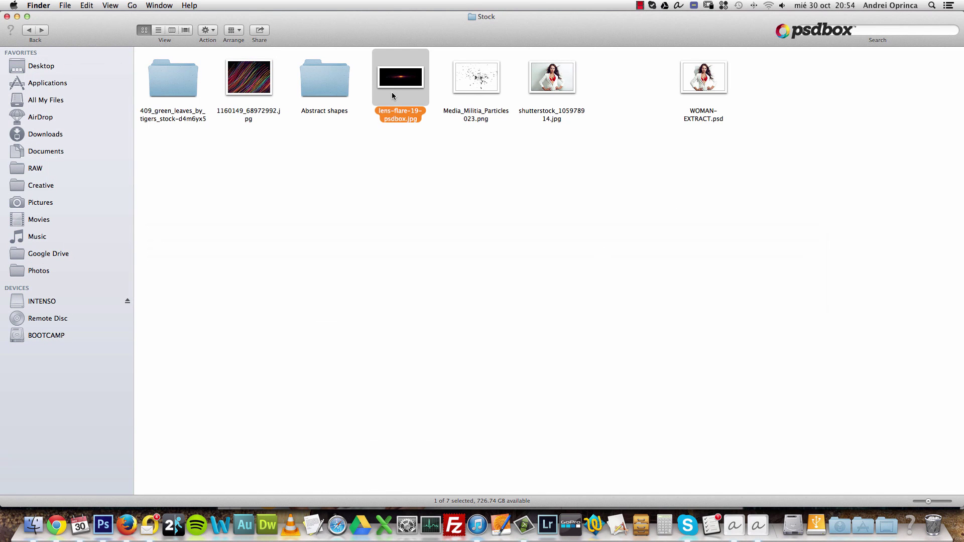
pyautogui.rightClick(392, 92)
pyautogui.moveTo(452, 107)
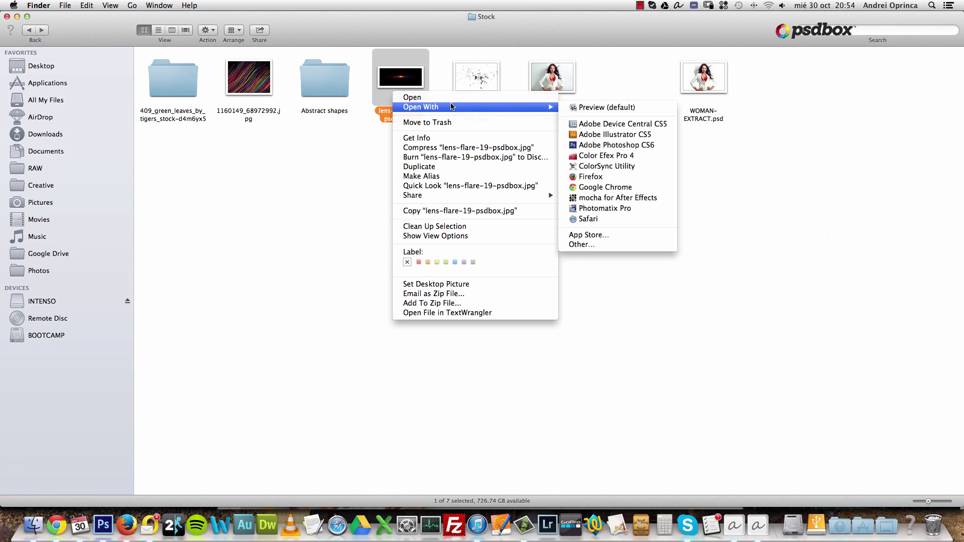
pyautogui.click(590, 145)
# Copy the entire lens flare image and paste it above the dodge lights layer in the Untitled-1 document.
pyautogui.press('super+a')
pyautogui.press('super+c')
pyautogui.click(321, 45)
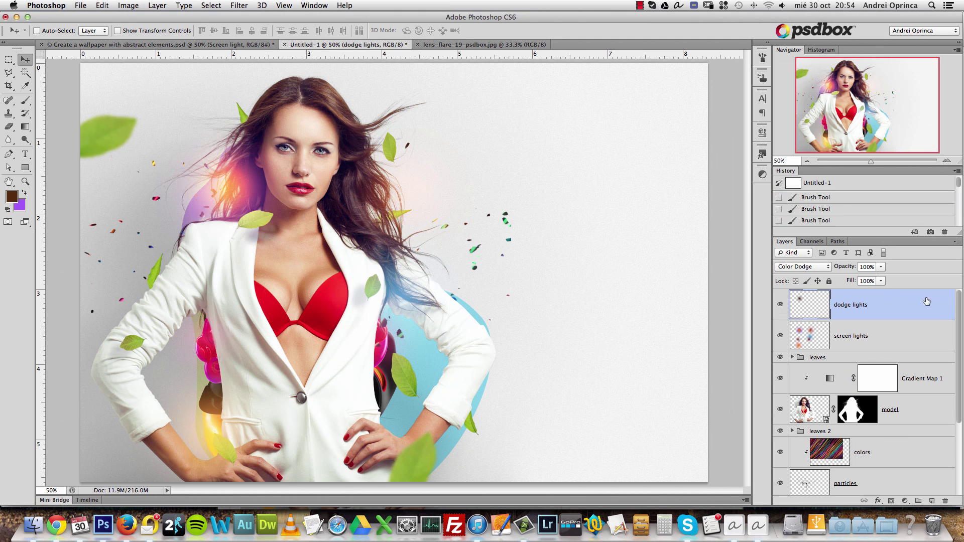
pyautogui.press('super+v')
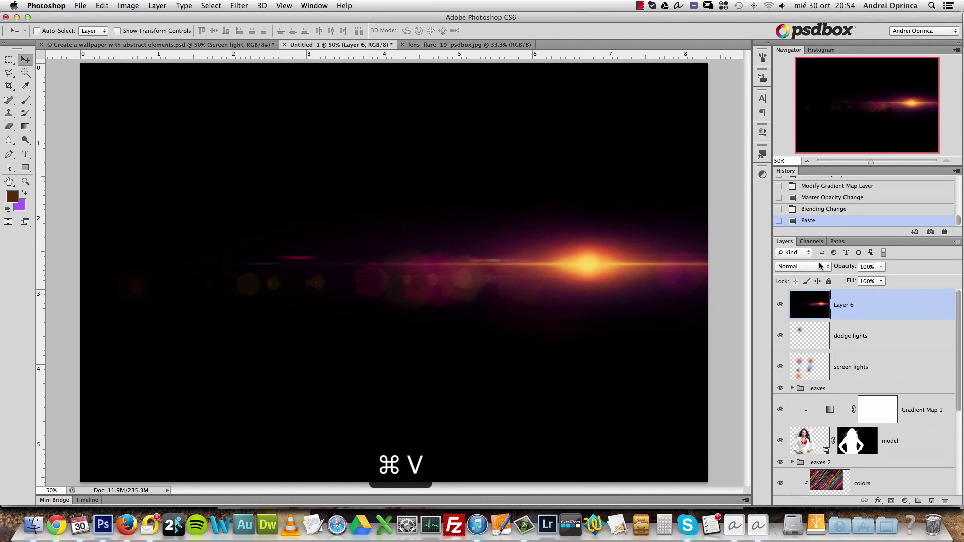
# Set the pasted flare layer's blend mode to Screen and position the flare over the model's hand beside the waist.
pyautogui.click(815, 267)
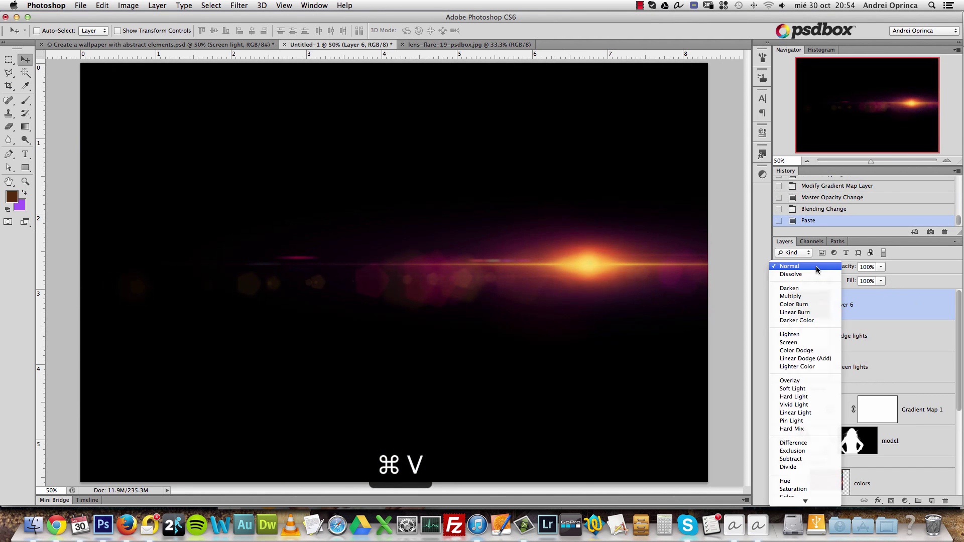
pyautogui.click(908, 308)
pyautogui.moveTo(489, 161); pyautogui.dragTo(311, 148)
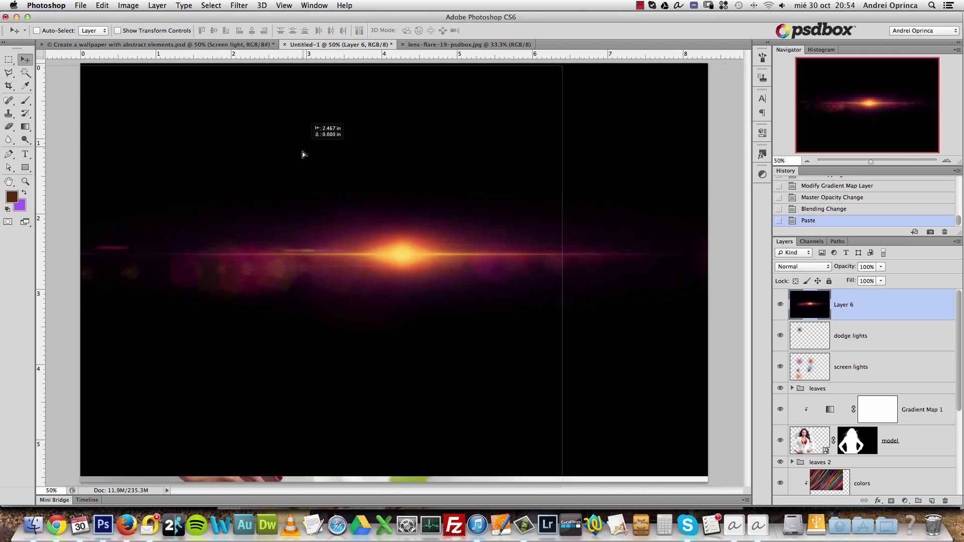
pyautogui.click(808, 267)
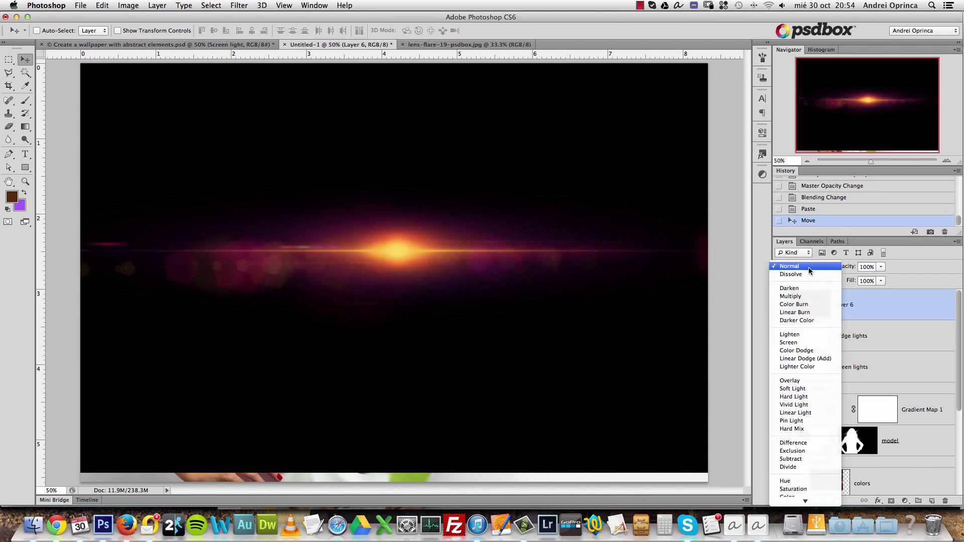
pyautogui.click(800, 343)
pyautogui.moveTo(350, 168); pyautogui.dragTo(344, 321)
pyautogui.moveTo(376, 366); pyautogui.dragTo(405, 381)
pyautogui.moveTo(364, 243); pyautogui.dragTo(264, 132)
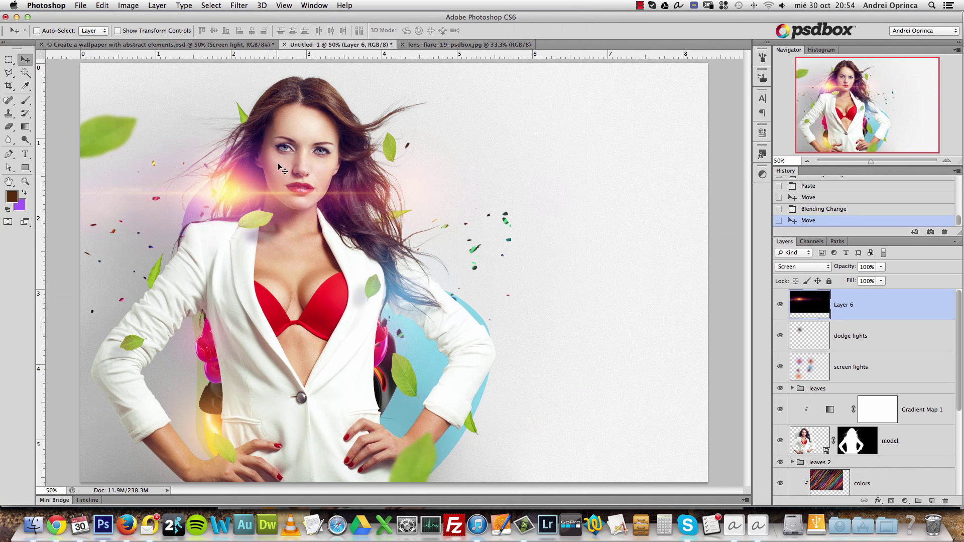
pyautogui.moveTo(265, 184); pyautogui.dragTo(396, 410)
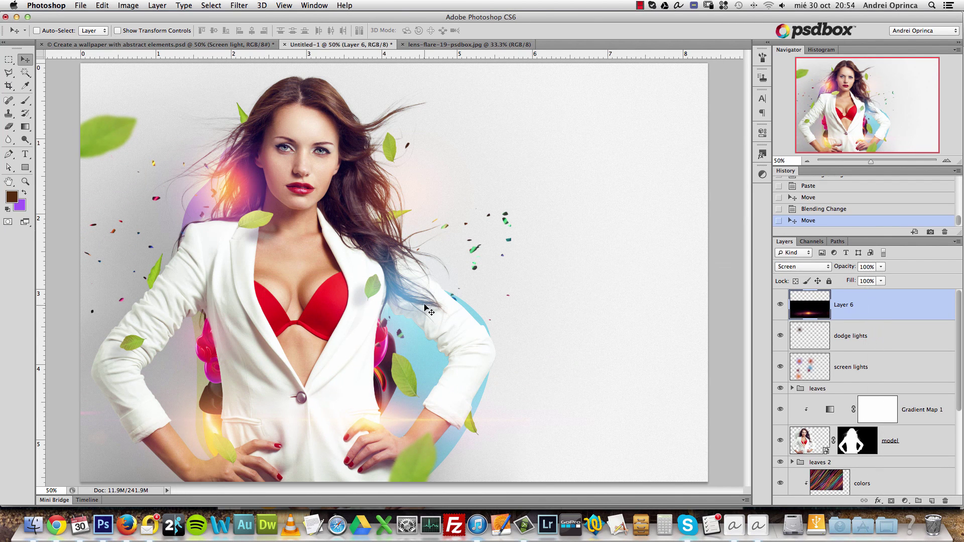
# Switch to Finder and open Optical-3-psdbox.jpg from the Lens Flares V1 folder with Adobe Photoshop CS6.
pyautogui.click(816, 525)
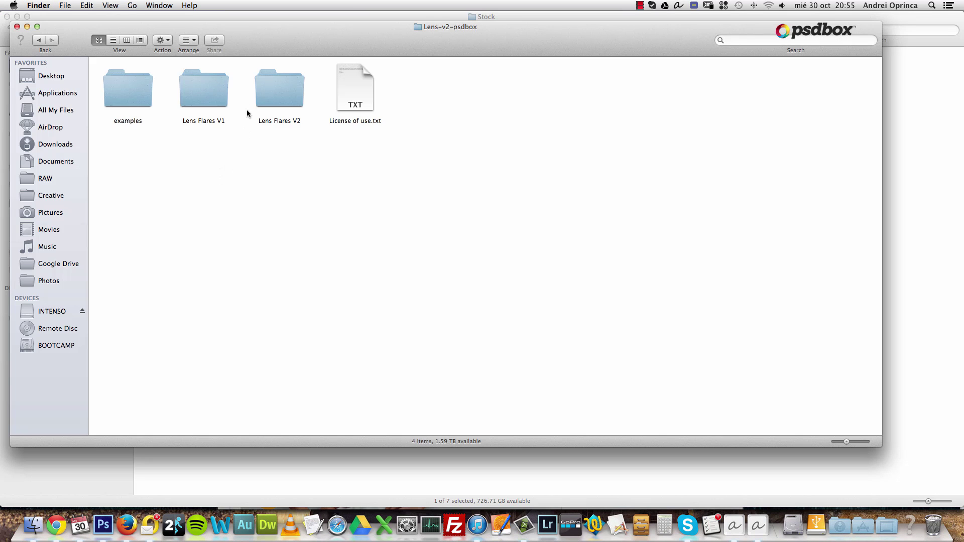
pyautogui.doubleClick(218, 98)
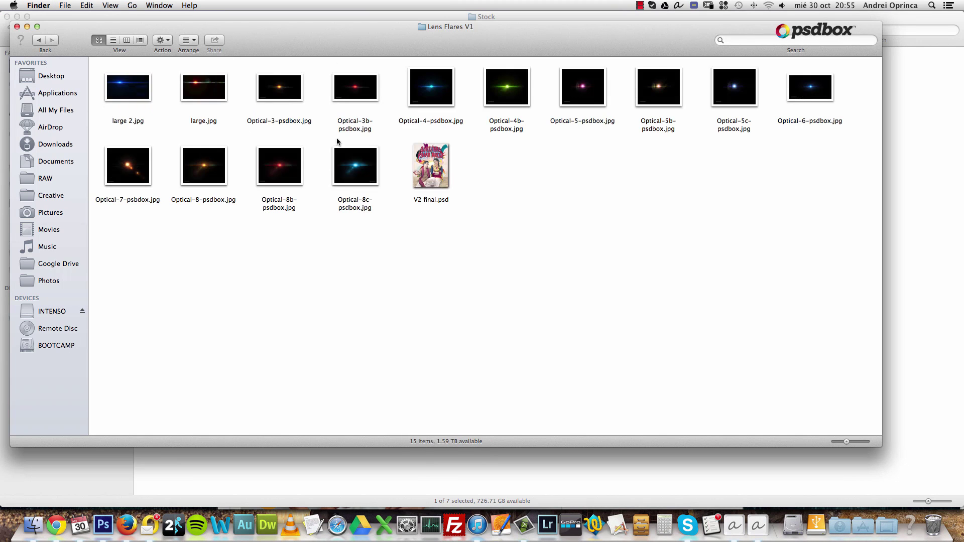
pyautogui.click(295, 91)
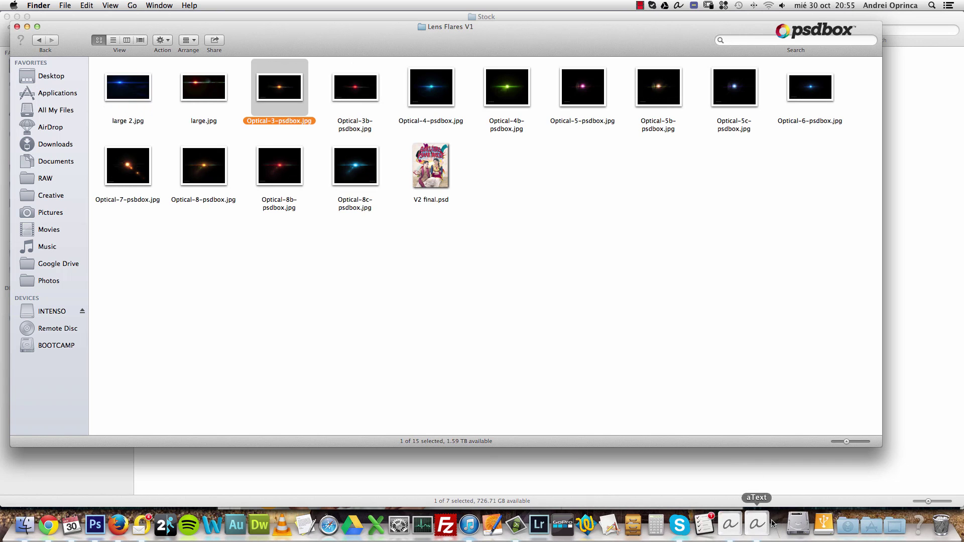
pyautogui.rightClick(295, 89)
pyautogui.moveTo(401, 103)
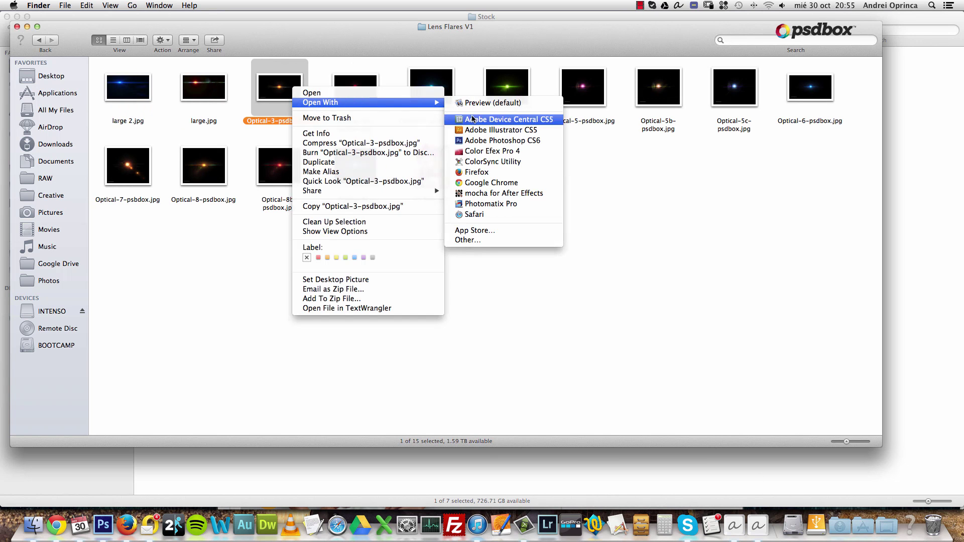
pyautogui.click(494, 141)
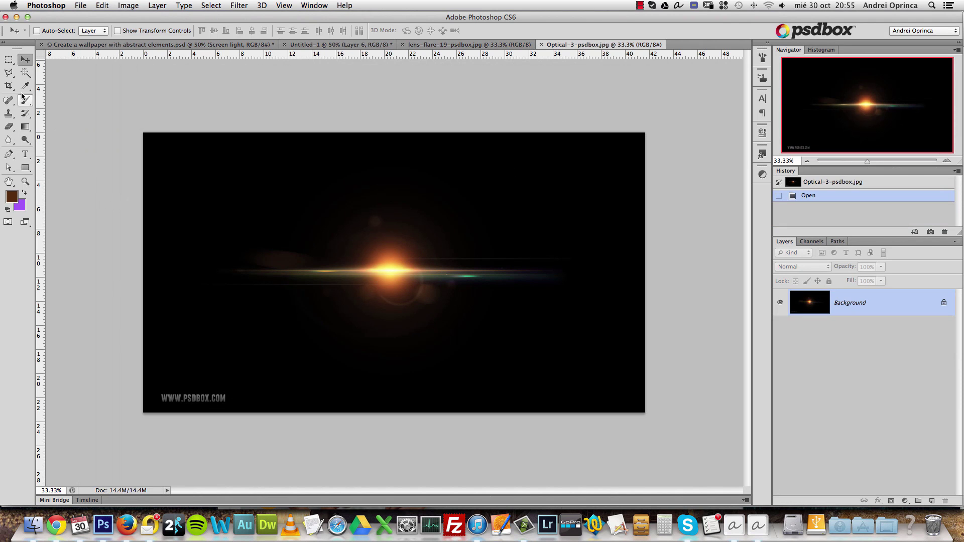
# Paint over the flare image's website watermark in black, then copy the entire image and close the file.
pyautogui.click(26, 107)
pyautogui.press('d')
pyautogui.moveTo(232, 396)
pyautogui.mouseDown()
pyautogui.moveTo(165, 389)
pyautogui.moveTo(184, 404)
pyautogui.mouseUp()
pyautogui.press('super+a')
pyautogui.press('super+w')
pyautogui.click(445, 183)
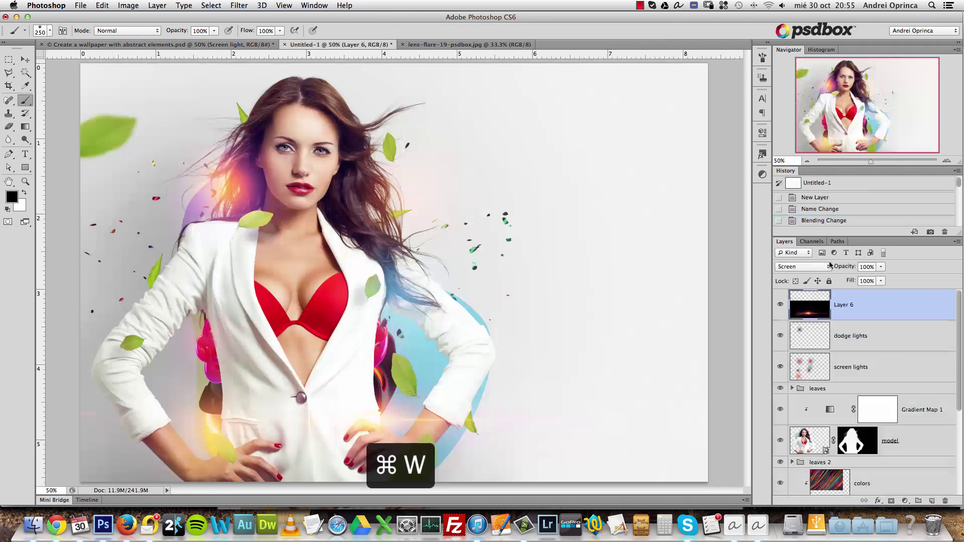
# Try the pasted second flare in Screen mode over the jacket shoulder and delete its layer.
pyautogui.press('super+v')
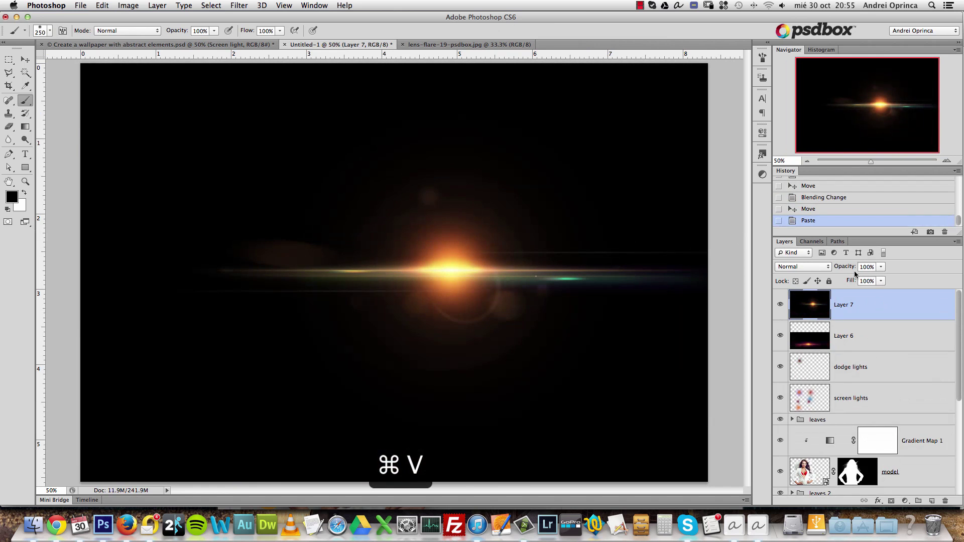
pyautogui.click(809, 266)
pyautogui.click(789, 342)
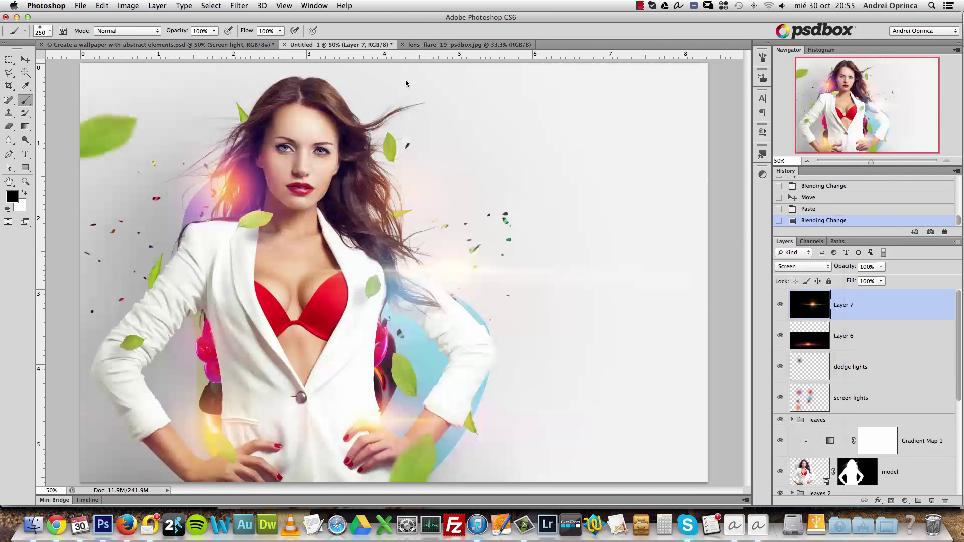
pyautogui.click(26, 59)
pyautogui.moveTo(307, 176); pyautogui.dragTo(349, 197)
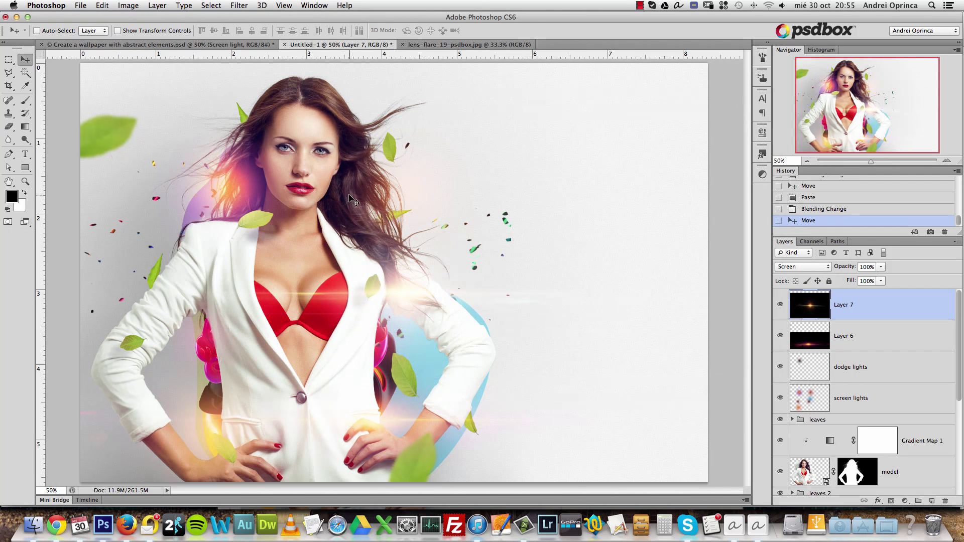
pyautogui.moveTo(453, 262); pyautogui.dragTo(453, 207)
pyautogui.press('Delete')
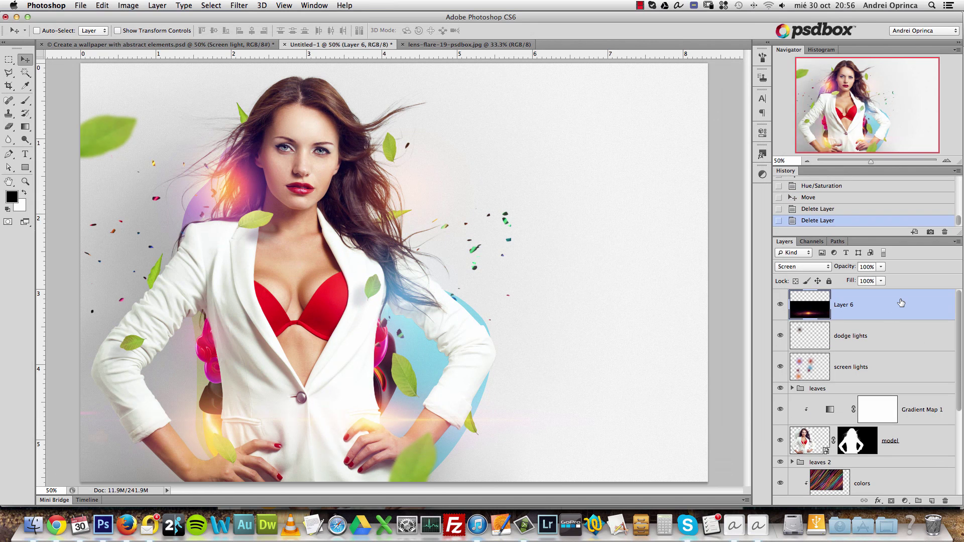
# Add a Color Balance adjustment layer above the flare layer and set its midtones to -16, -13 and -14.
pyautogui.click(905, 500)
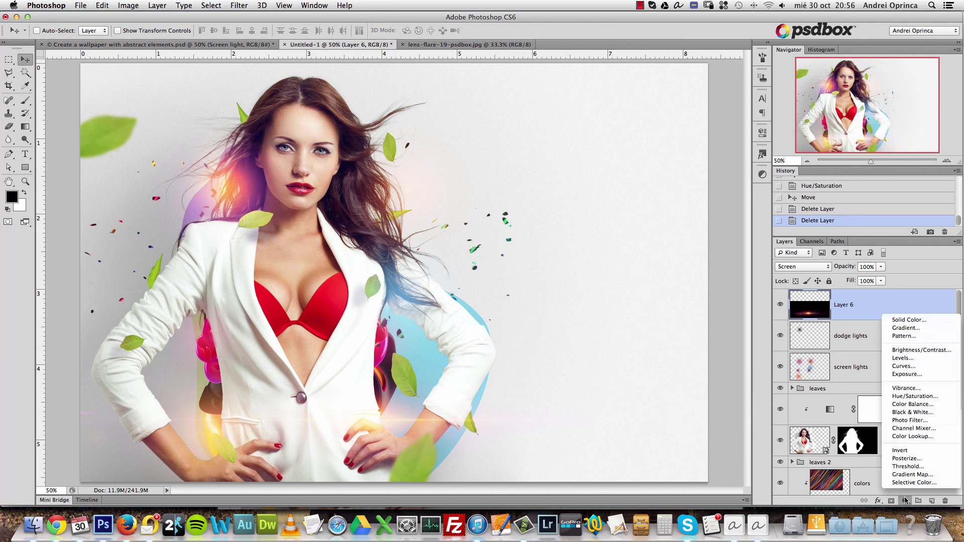
pyautogui.click(926, 405)
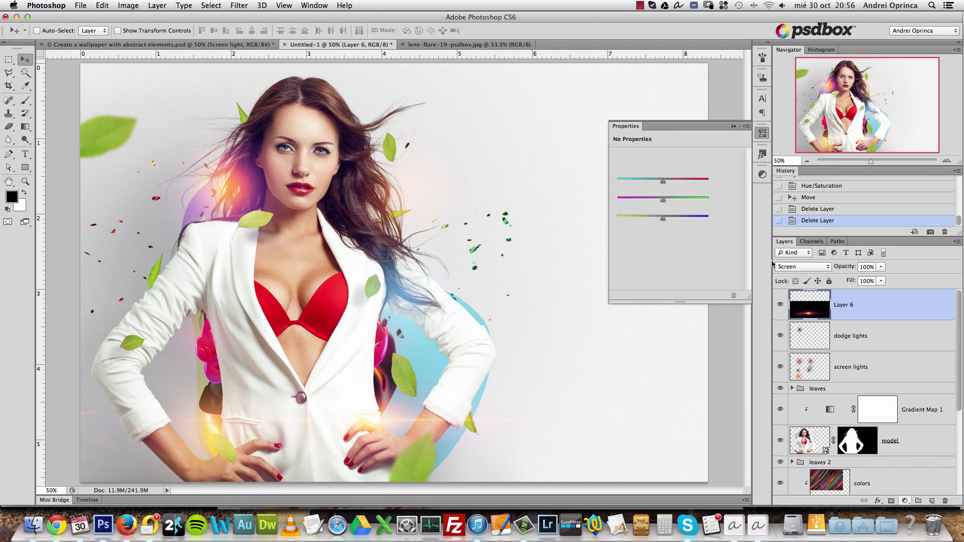
pyautogui.moveTo(662, 182); pyautogui.dragTo(657, 222)
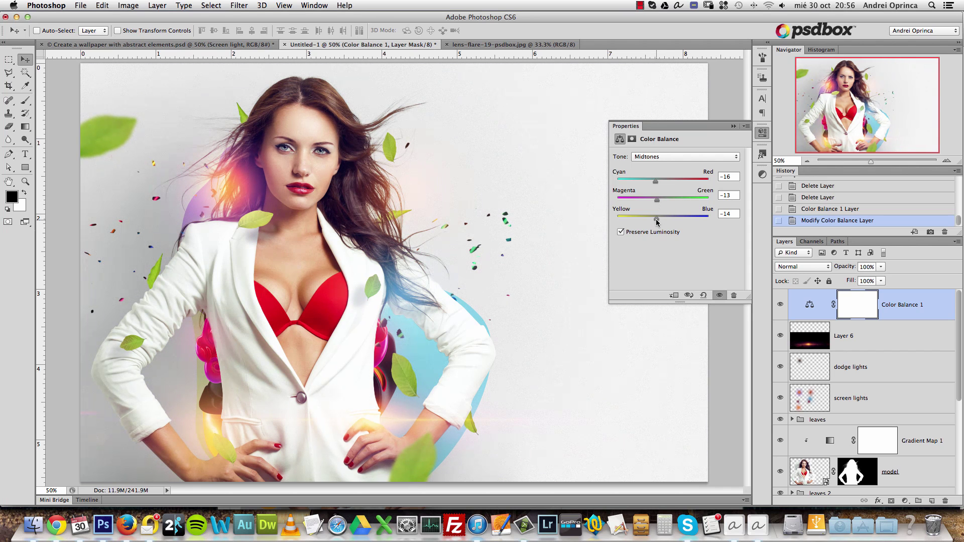
# Set the Color Balance shadows to -12, -3 and +15, collapse the properties and compare the image with the adjustment off and on.
pyautogui.click(655, 156)
pyautogui.click(654, 148)
pyautogui.moveTo(663, 181); pyautogui.dragTo(669, 219)
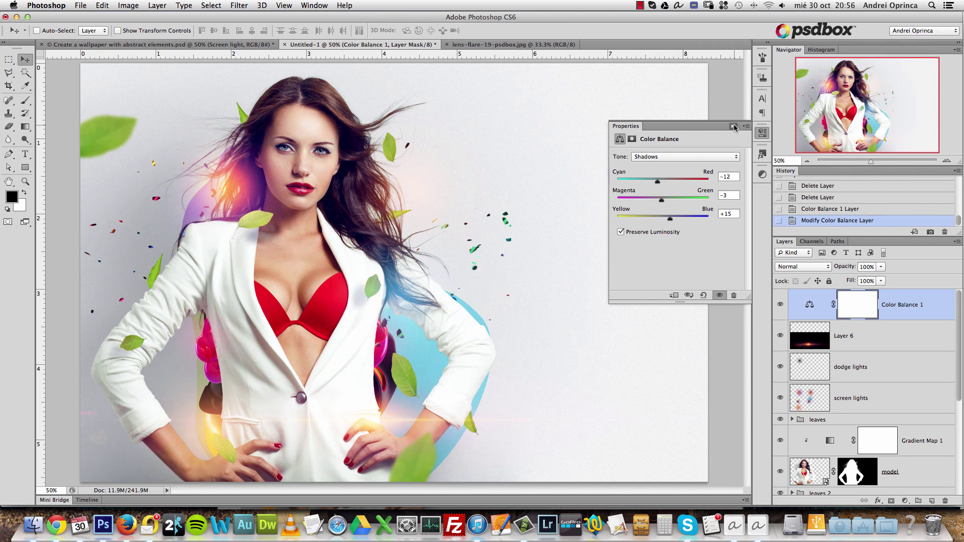
pyautogui.click(733, 126)
pyautogui.click(781, 305)
pyautogui.click(781, 305)
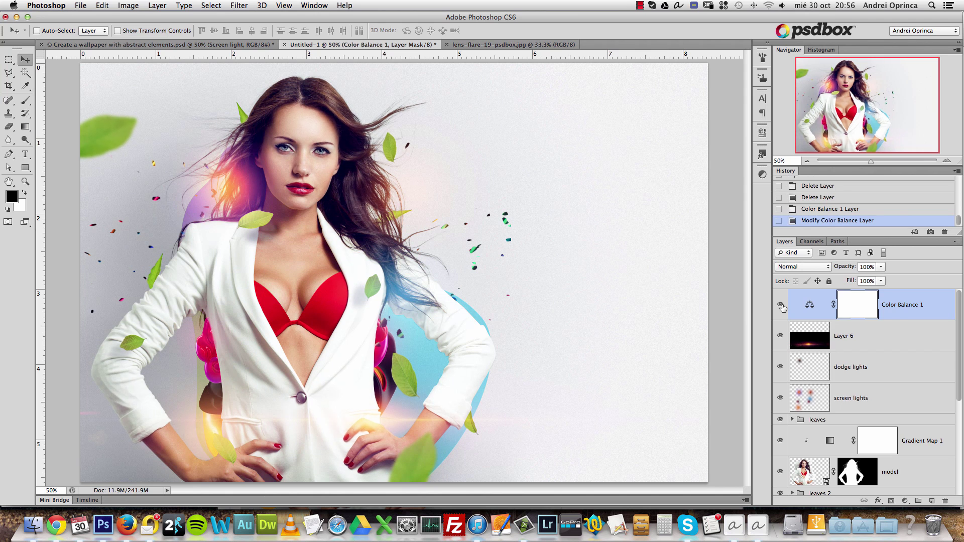